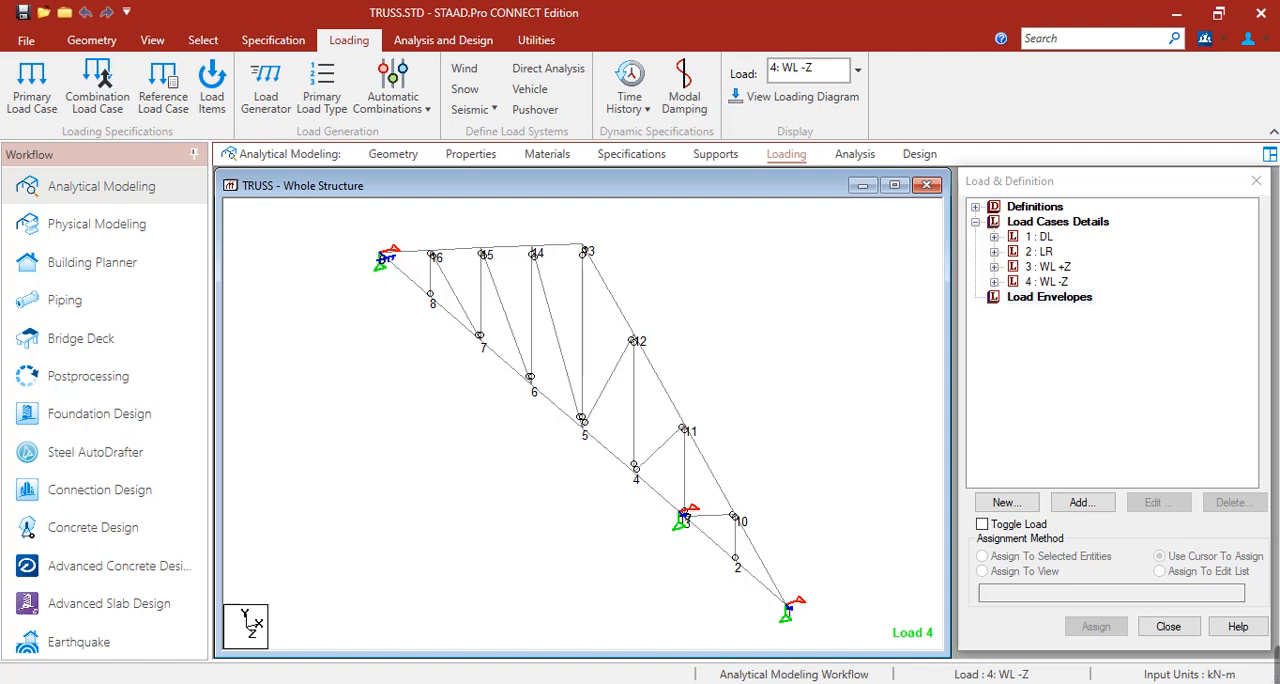
Generate automatic load combinations from the NSCP 2015 code in the ASD category, starting at number 5, and add them to the load cases.
{"action": "left_click", "coordinate": [1040, 222]}
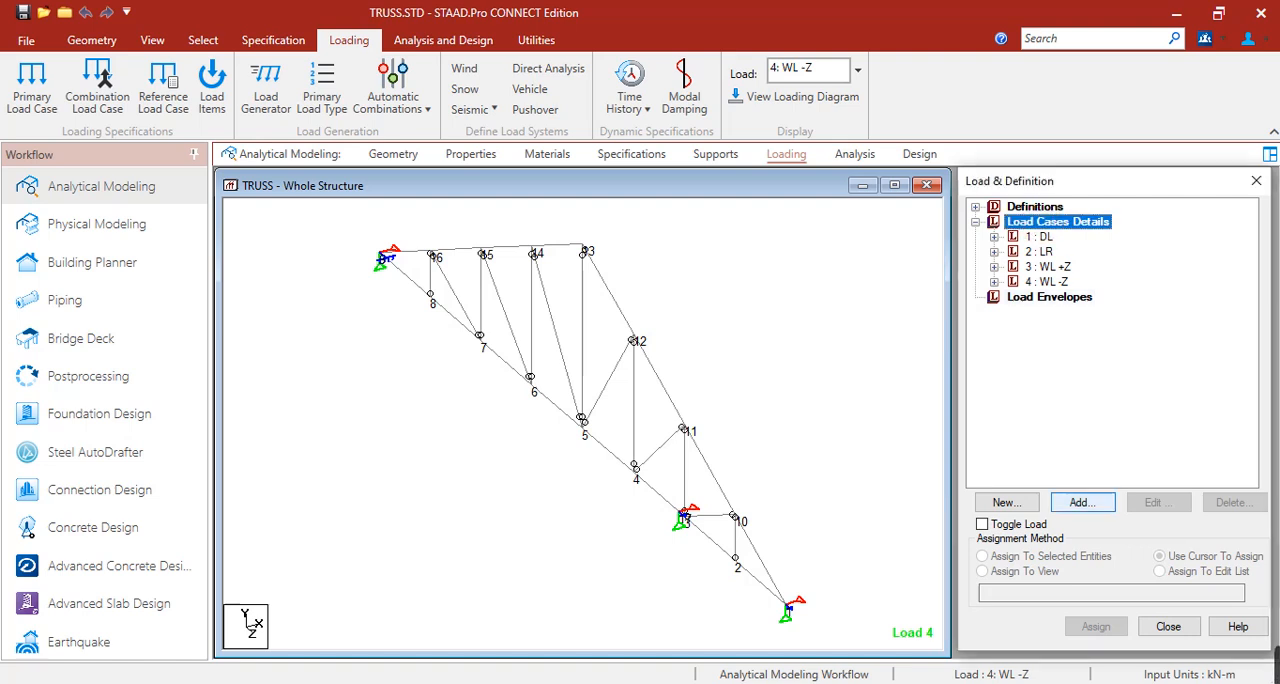
{"action": "left_click", "coordinate": [1091, 503]}
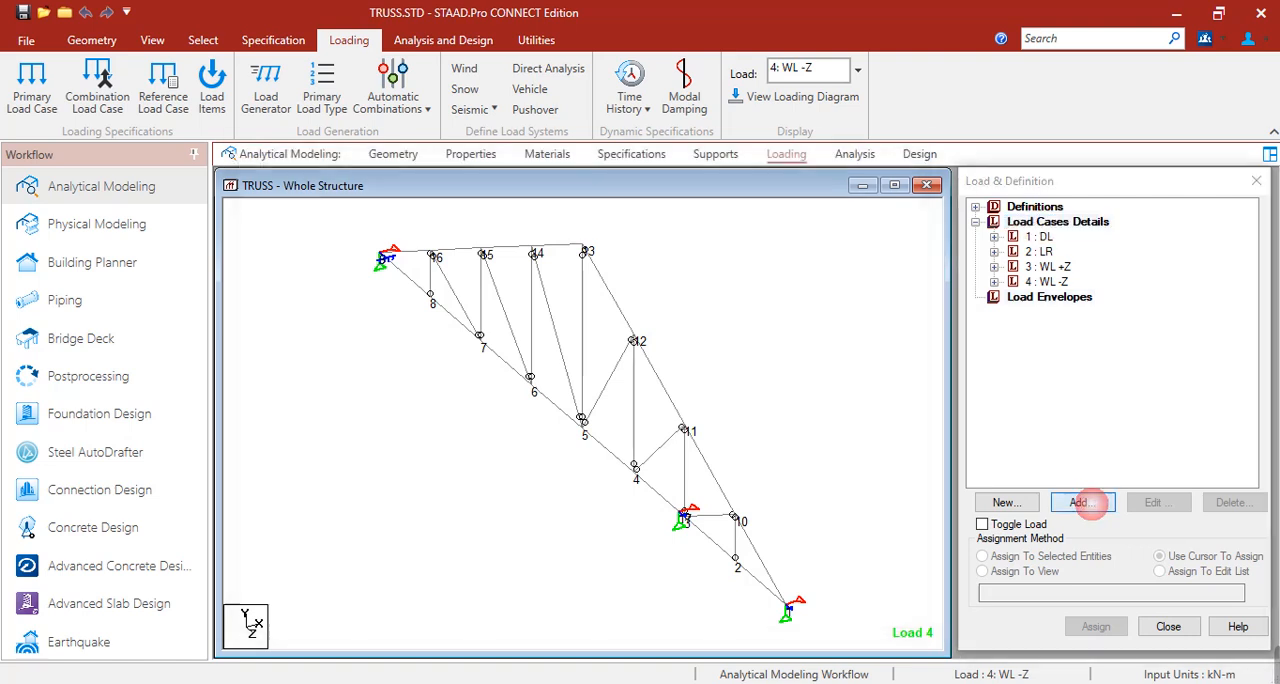
{"action": "left_click", "coordinate": [474, 252]}
{"action": "left_click_drag", "start_coordinate": [652, 175], "coordinate": [491, 156]}
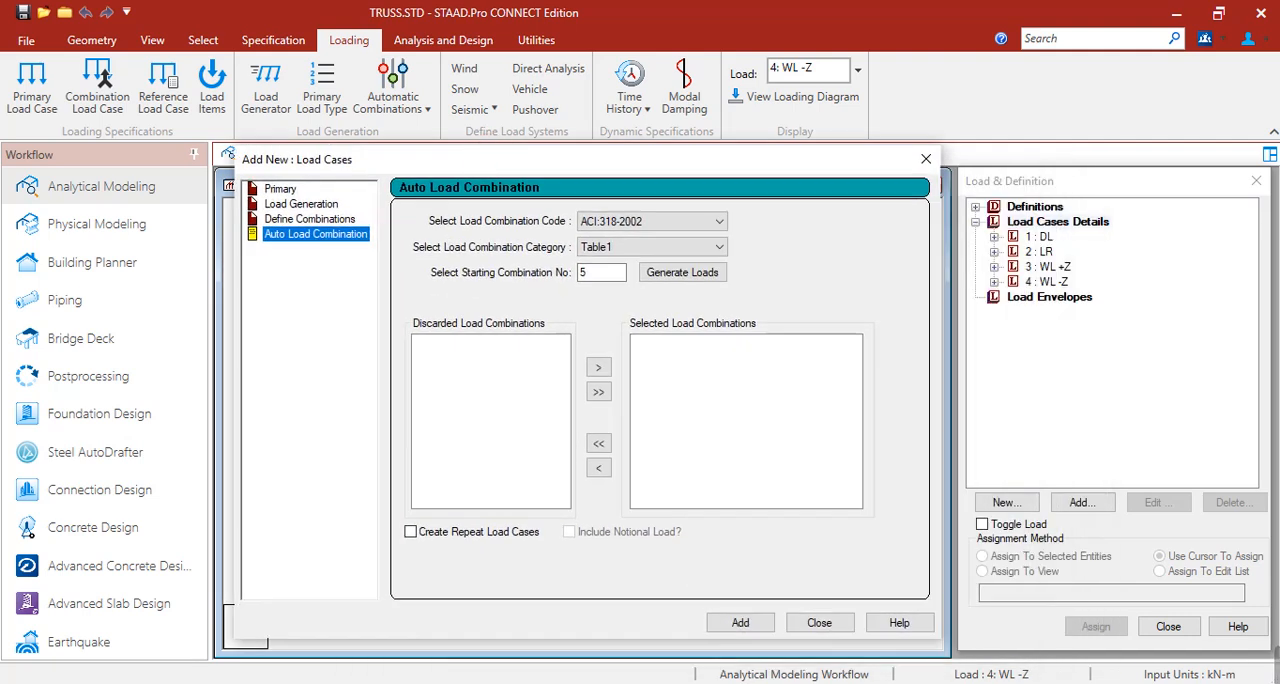
{"action": "left_click", "coordinate": [651, 221]}
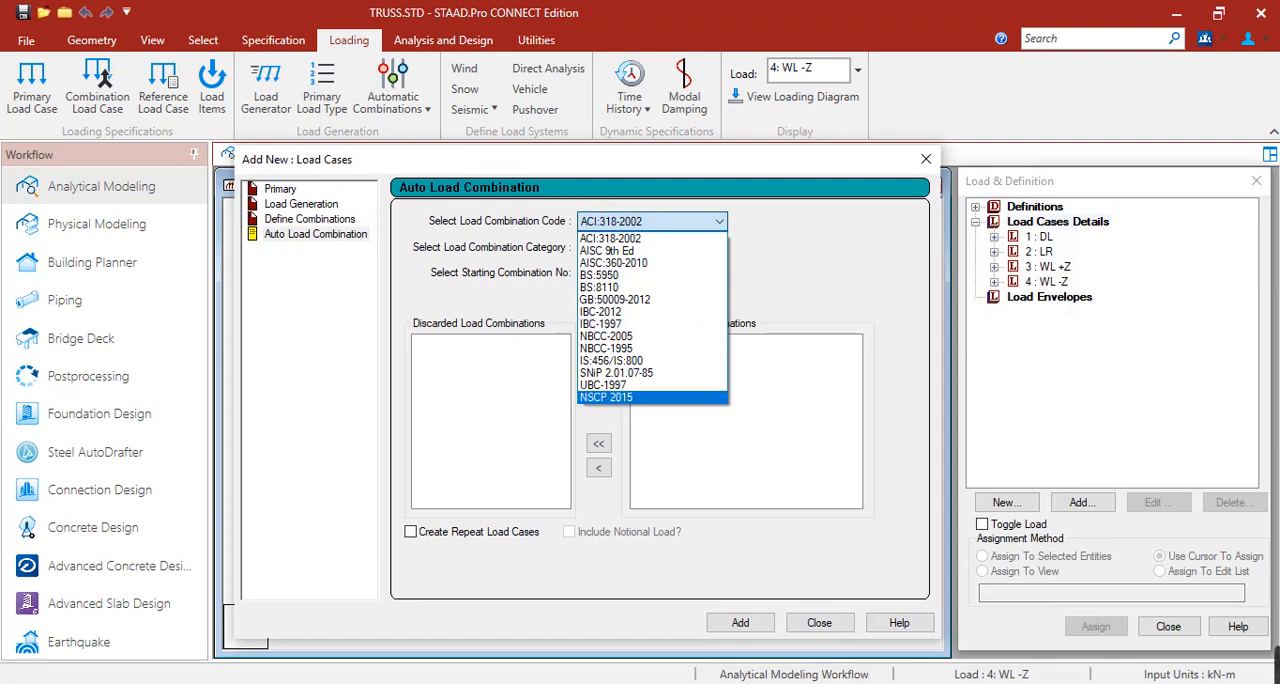
{"action": "left_click", "coordinate": [586, 397]}
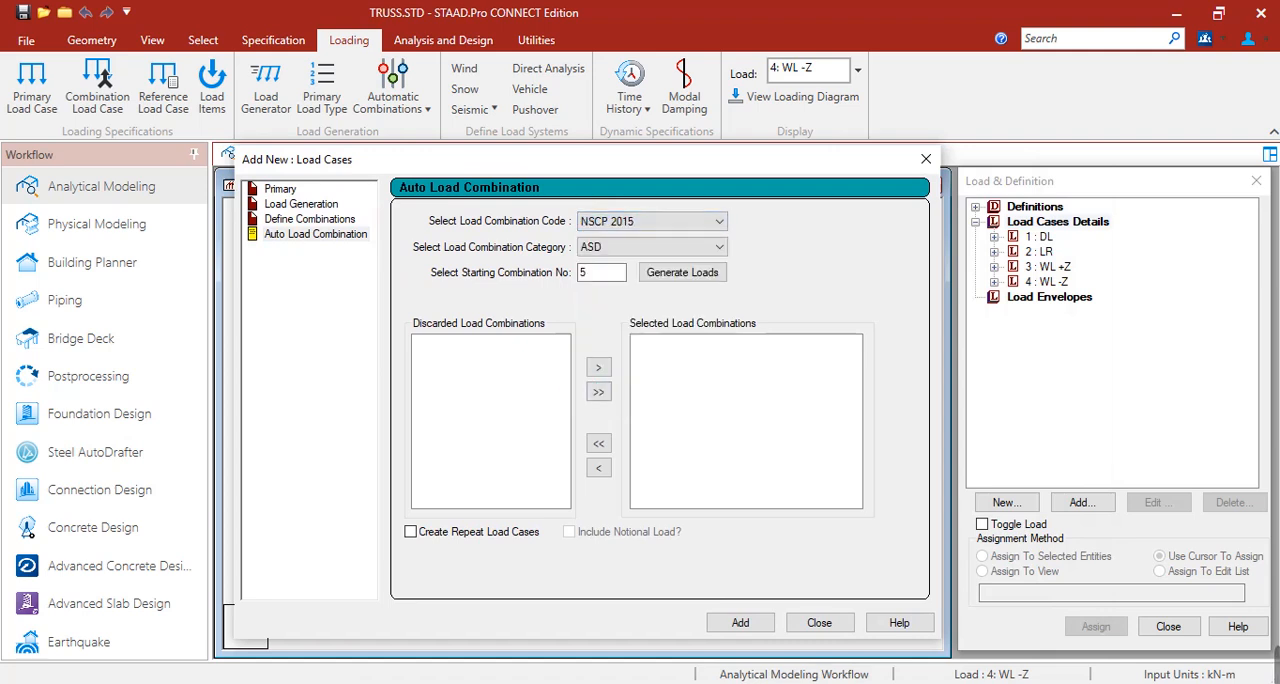
{"action": "left_click", "coordinate": [651, 247]}
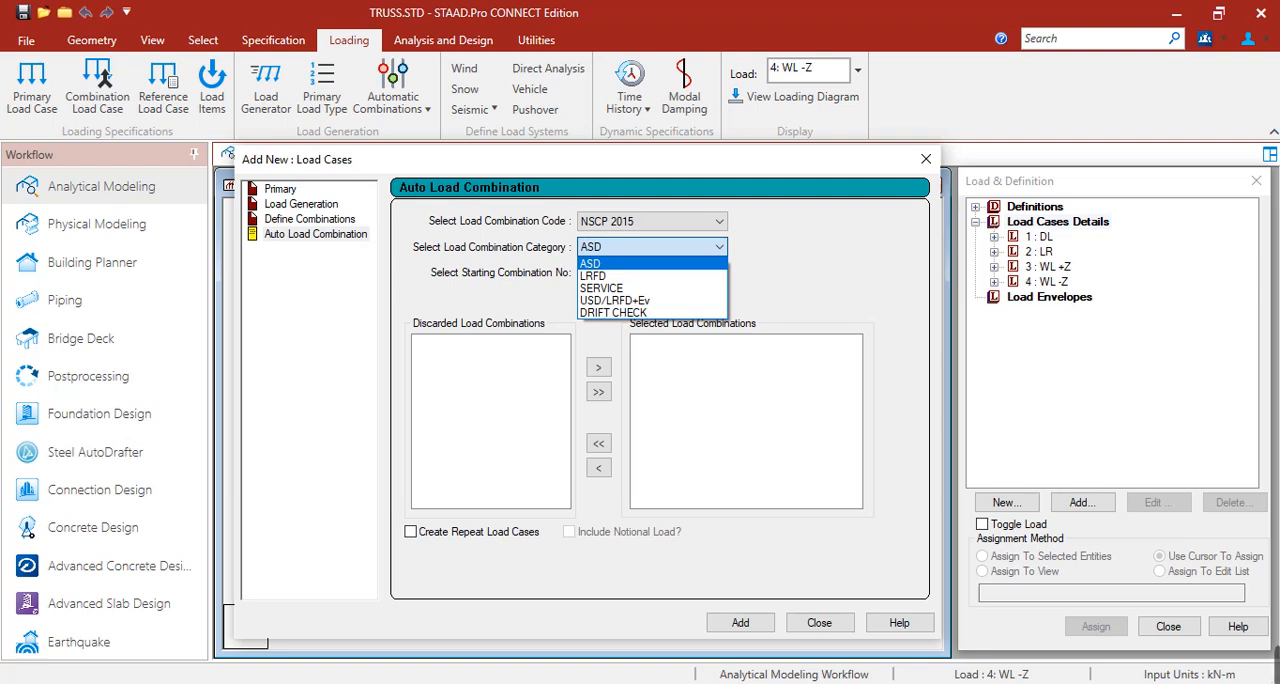
{"action": "left_click", "coordinate": [600, 264]}
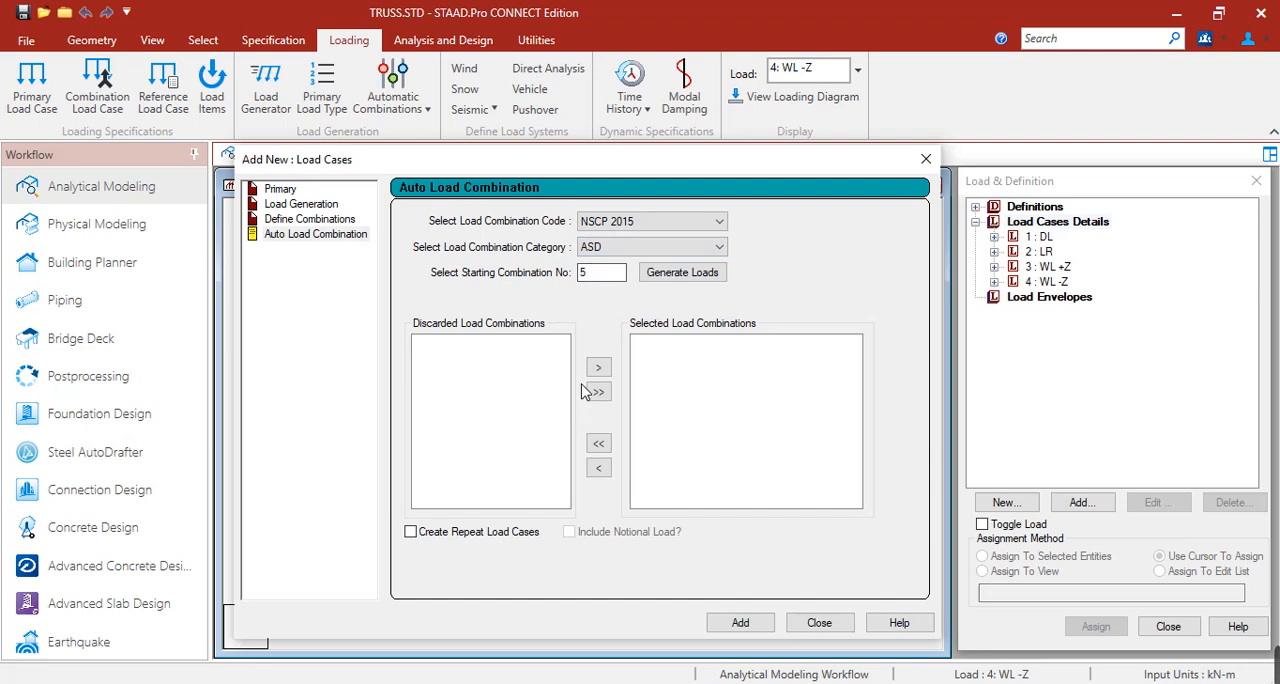
{"action": "left_click", "coordinate": [670, 280]}
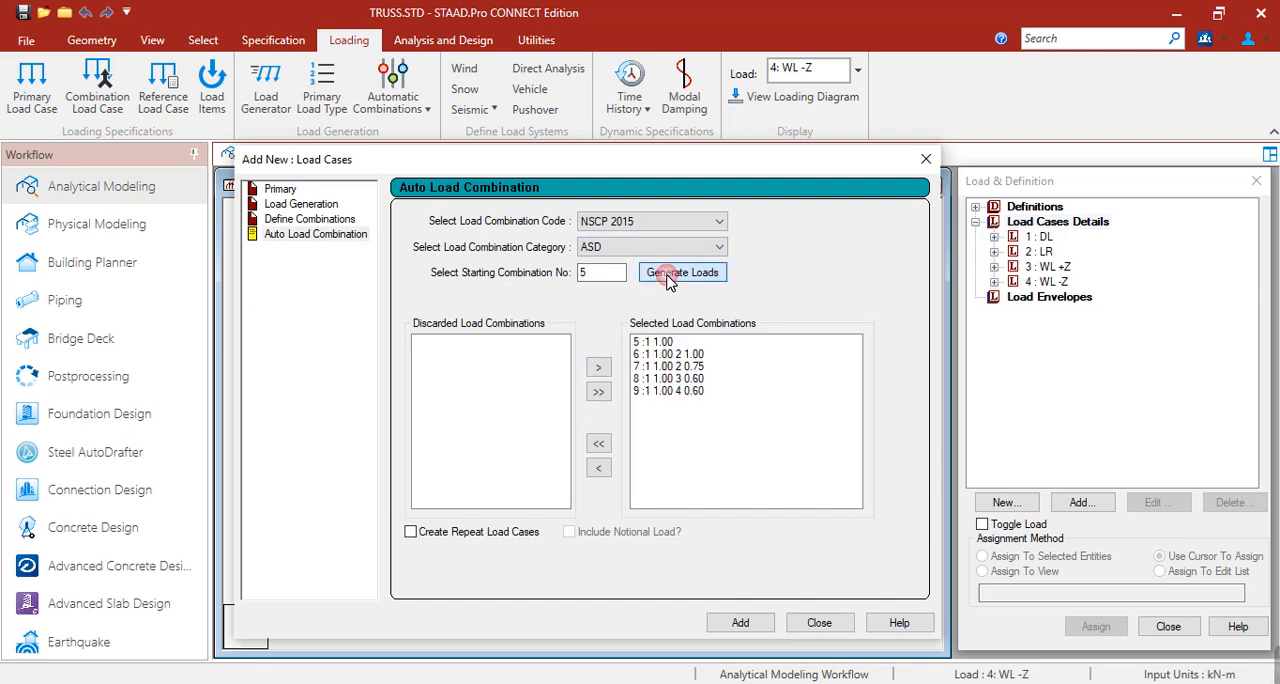
{"action": "left_click", "coordinate": [740, 622]}
{"action": "left_click", "coordinate": [815, 623]}
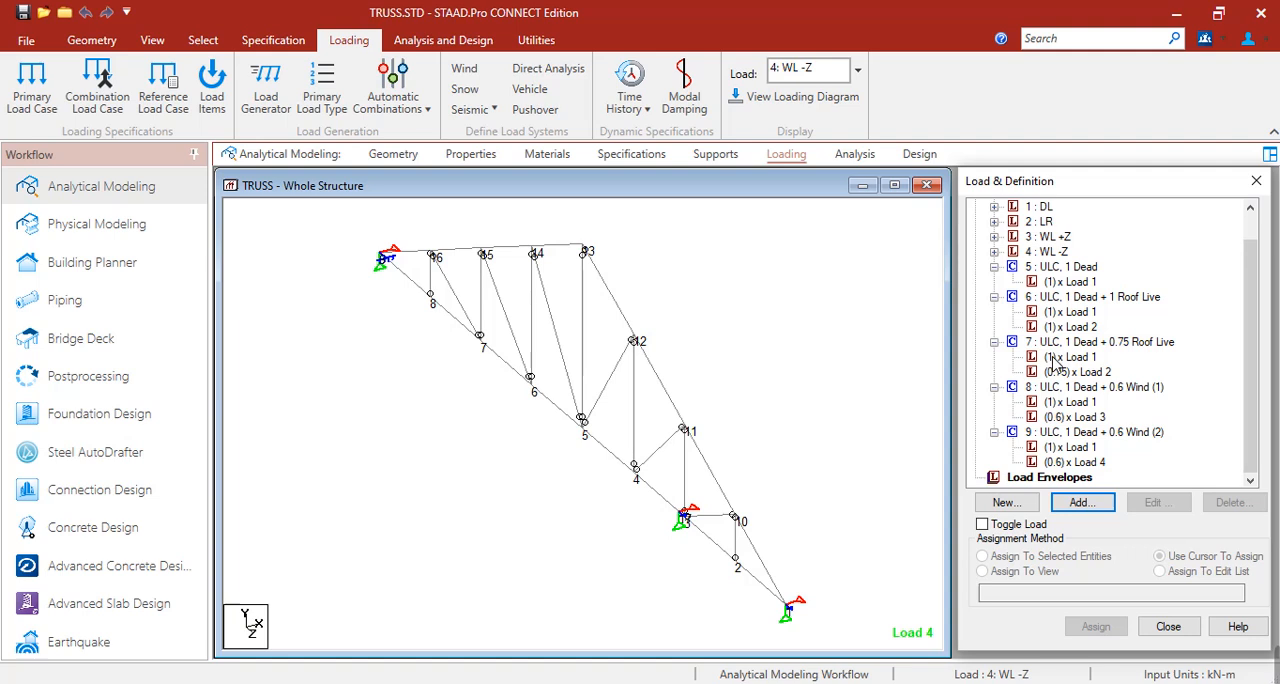
Add a post-analysis load list command containing the ULC combinations 5 to 9.
{"action": "left_click", "coordinate": [855, 154]}
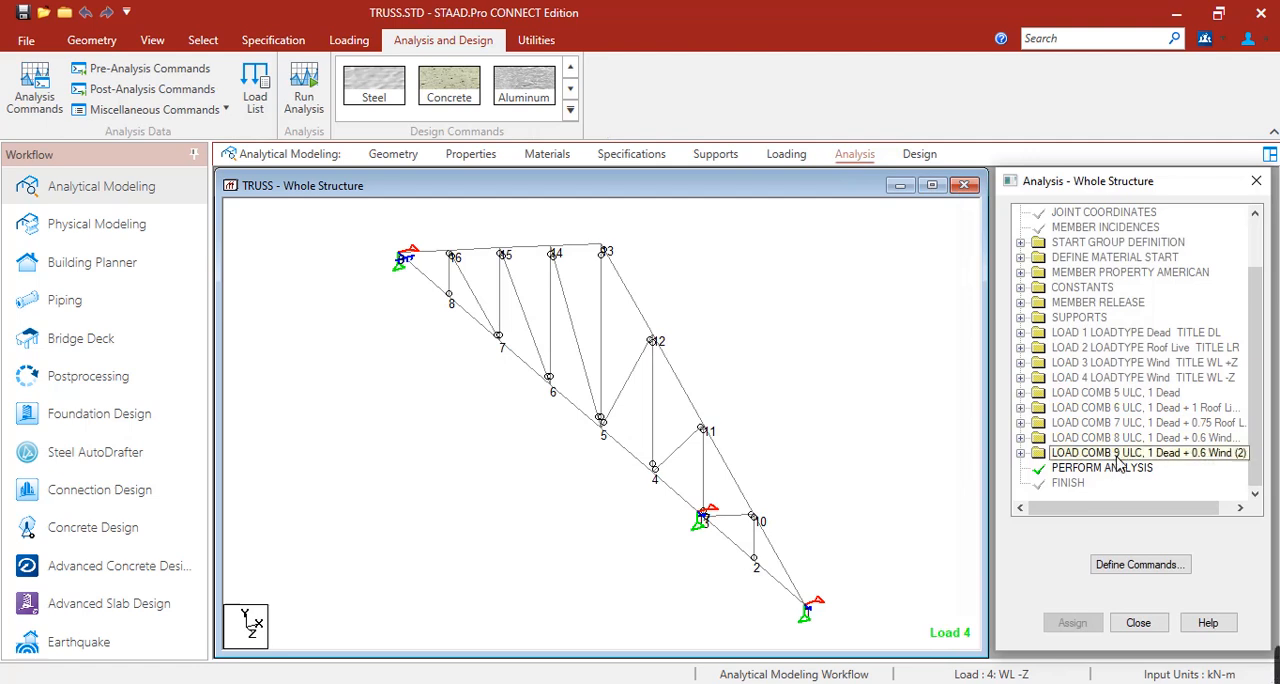
{"action": "left_click", "coordinate": [128, 90]}
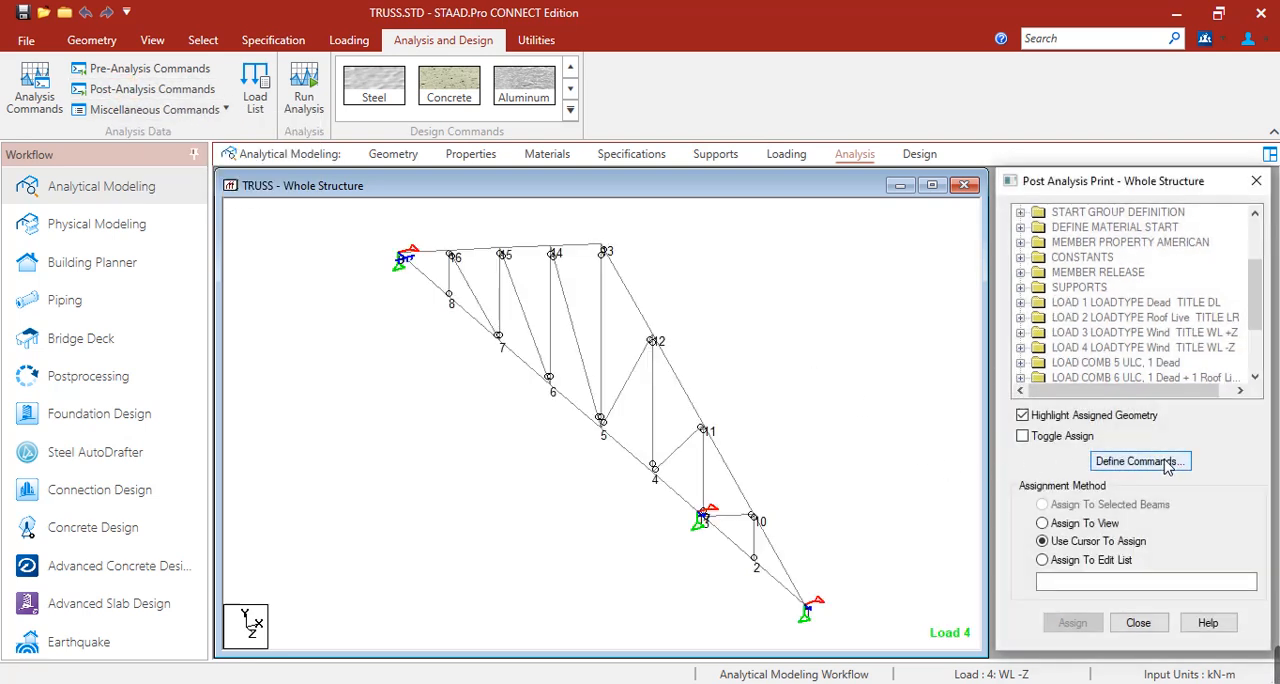
{"action": "left_click", "coordinate": [1165, 462]}
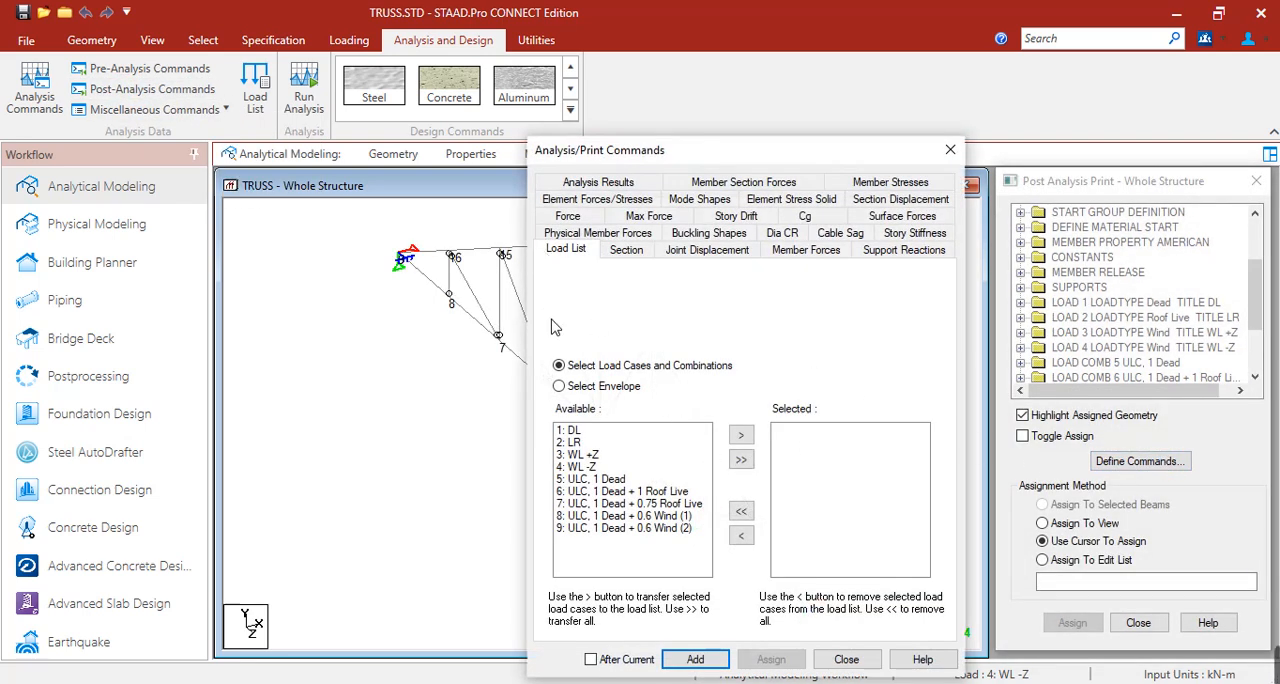
{"action": "left_click_drag", "start_coordinate": [590, 480], "coordinate": [604, 537]}
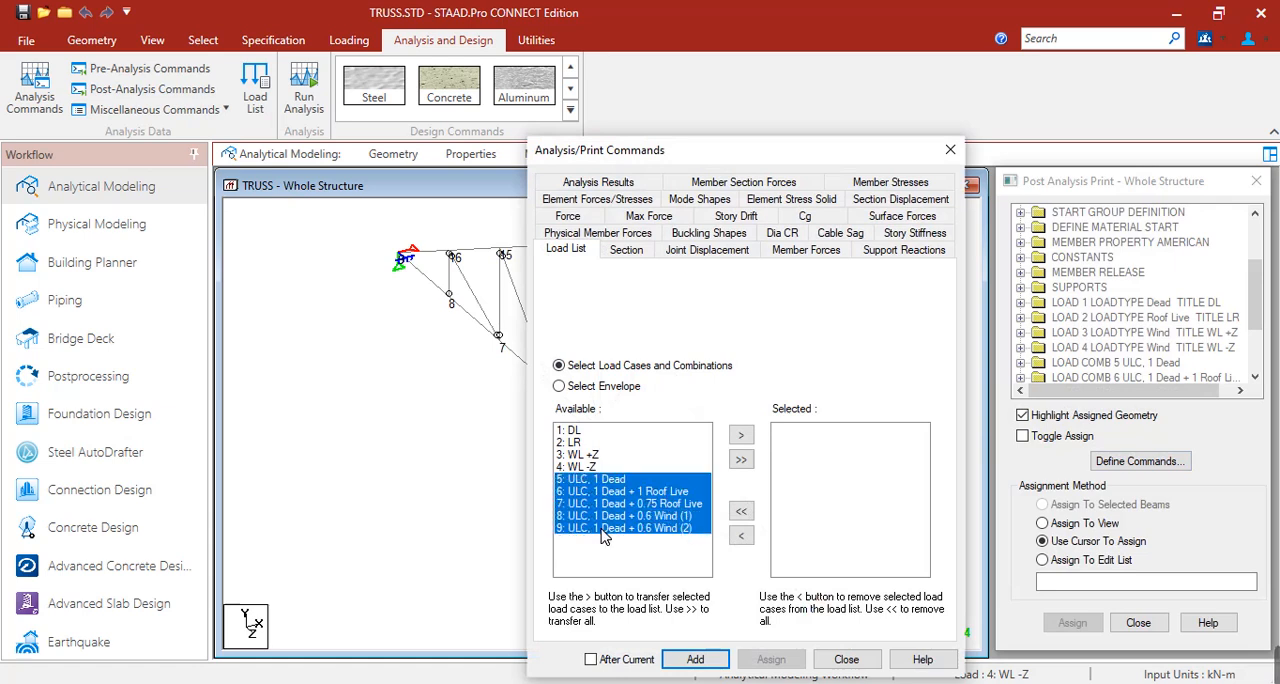
{"action": "left_click", "coordinate": [740, 437]}
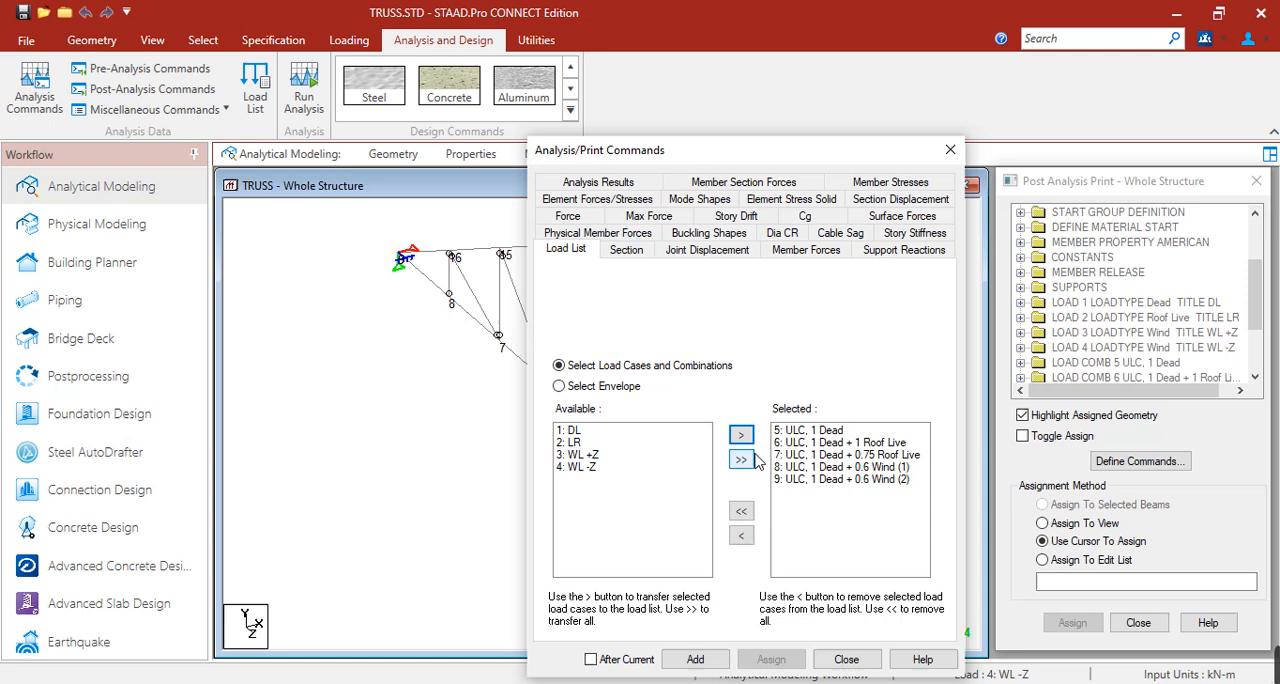
{"action": "left_click", "coordinate": [697, 659]}
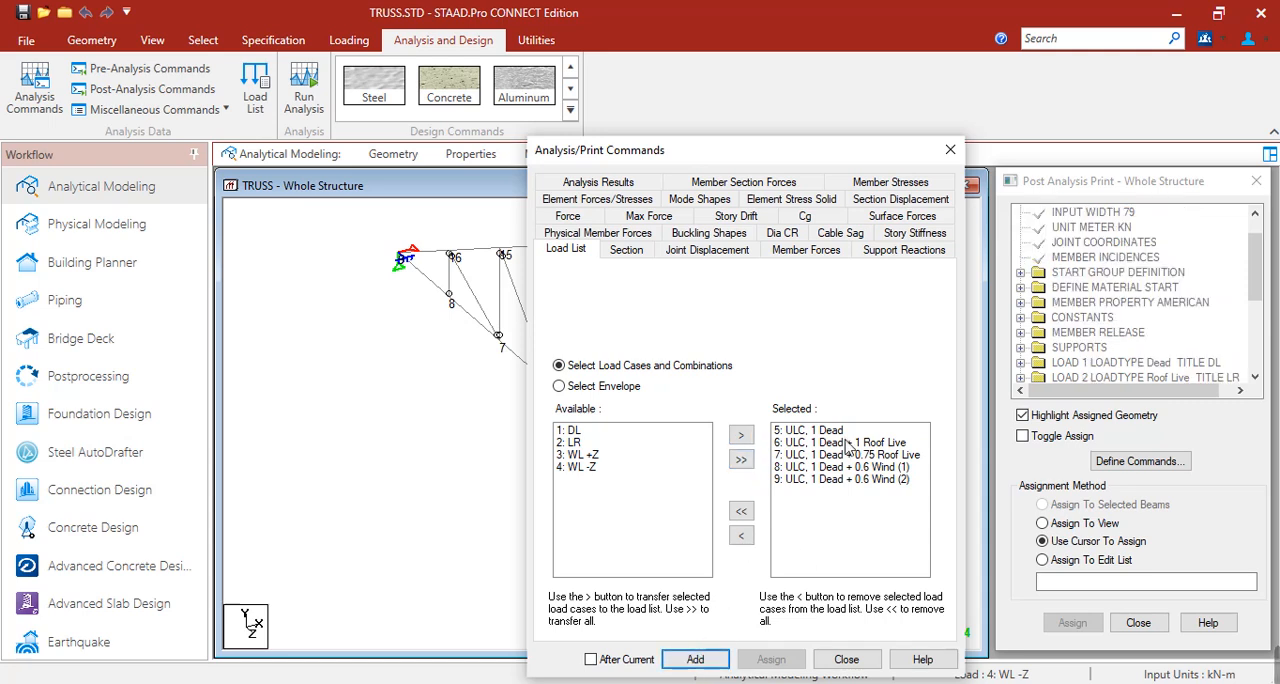
{"action": "left_click", "coordinate": [846, 659]}
{"action": "scroll", "coordinate": [1199, 362], "scroll_direction": "down", "scroll_amount": 4}
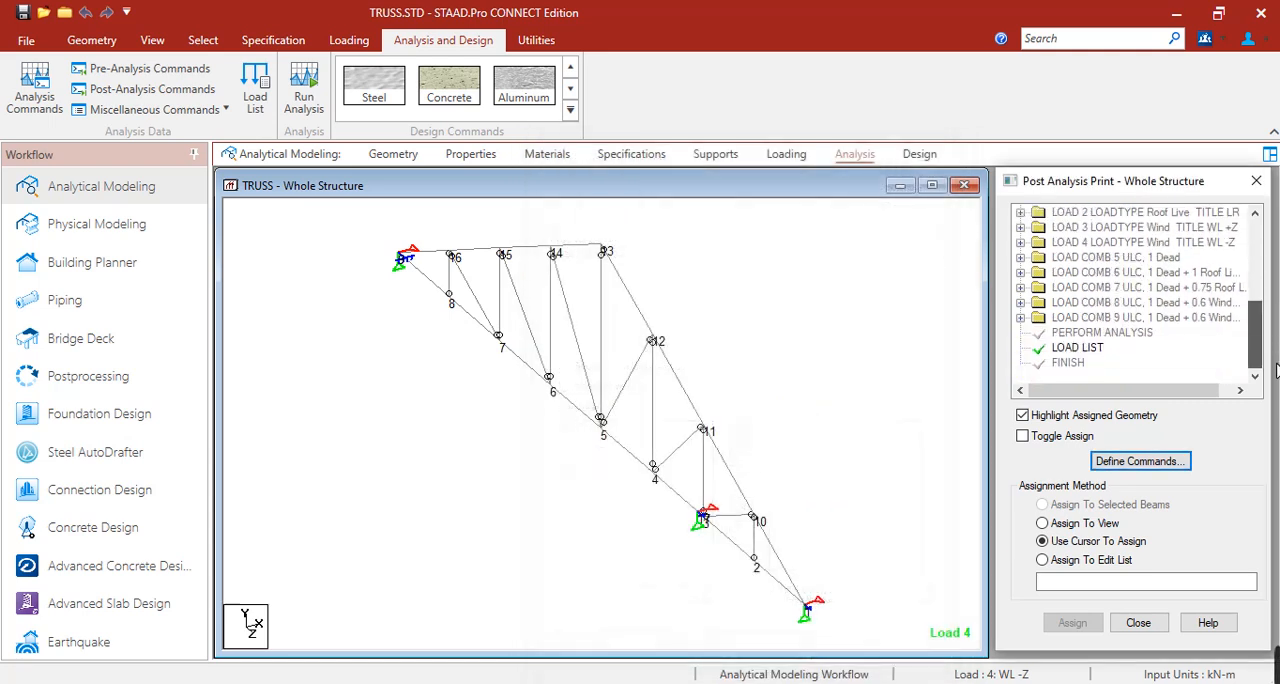
{"action": "left_click", "coordinate": [1080, 348]}
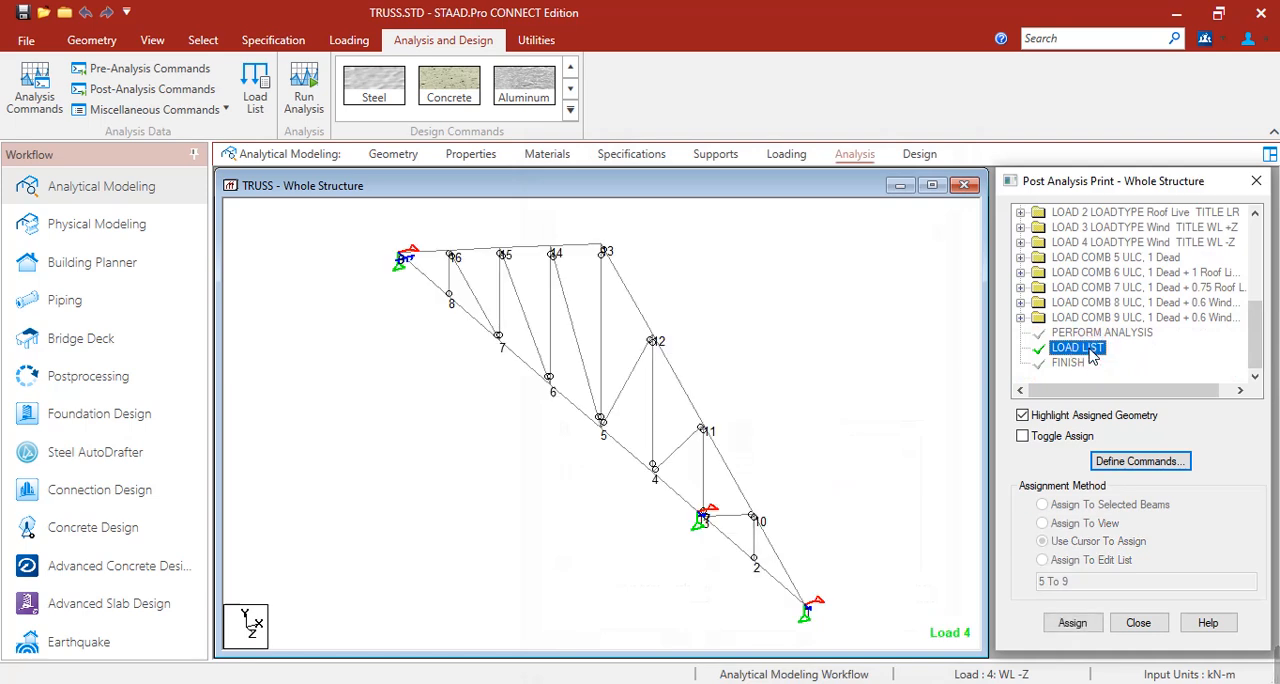
Open the steel design settings for the truss with AISC 360-10 as the current code.
{"action": "left_click", "coordinate": [918, 157]}
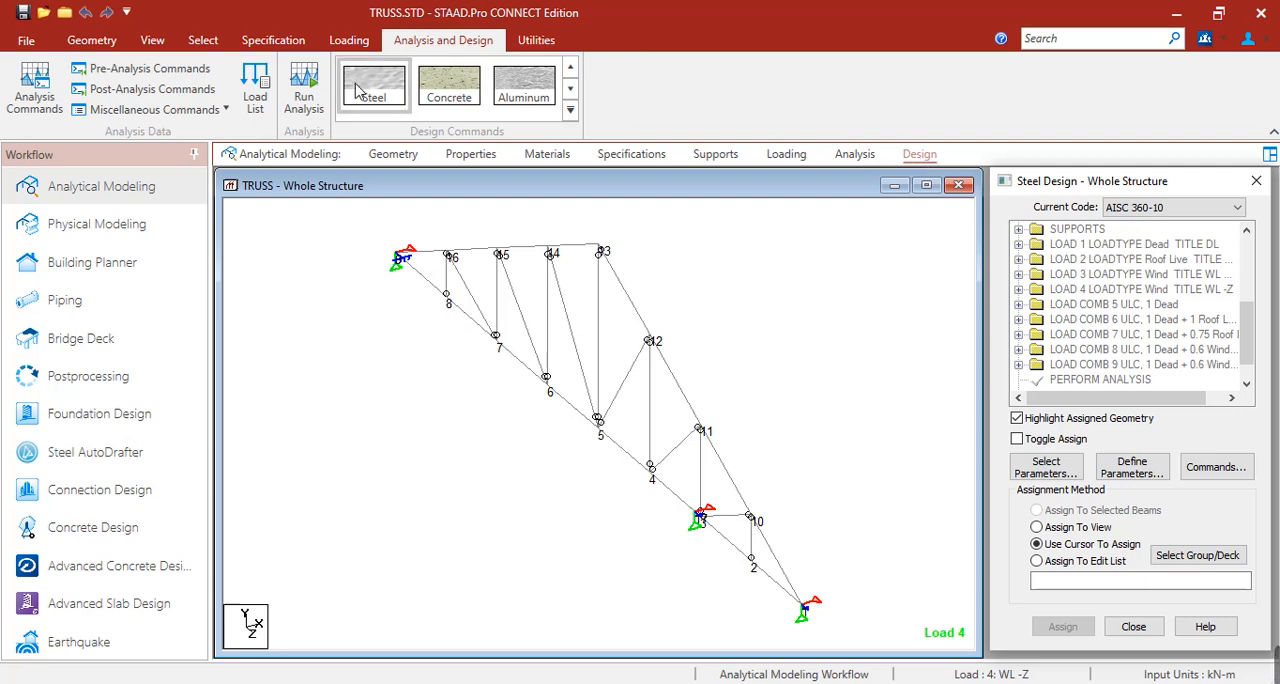
{"action": "left_click", "coordinate": [362, 90]}
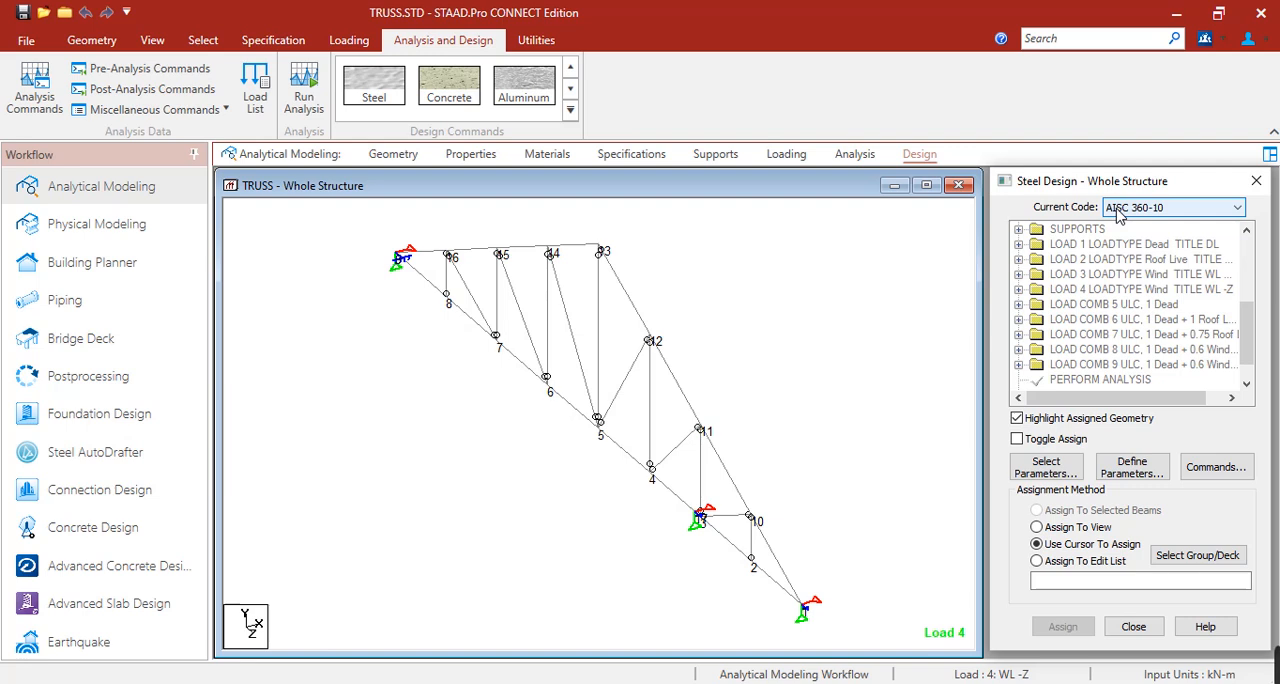
{"action": "left_click", "coordinate": [1118, 218]}
{"action": "left_click", "coordinate": [1118, 218]}
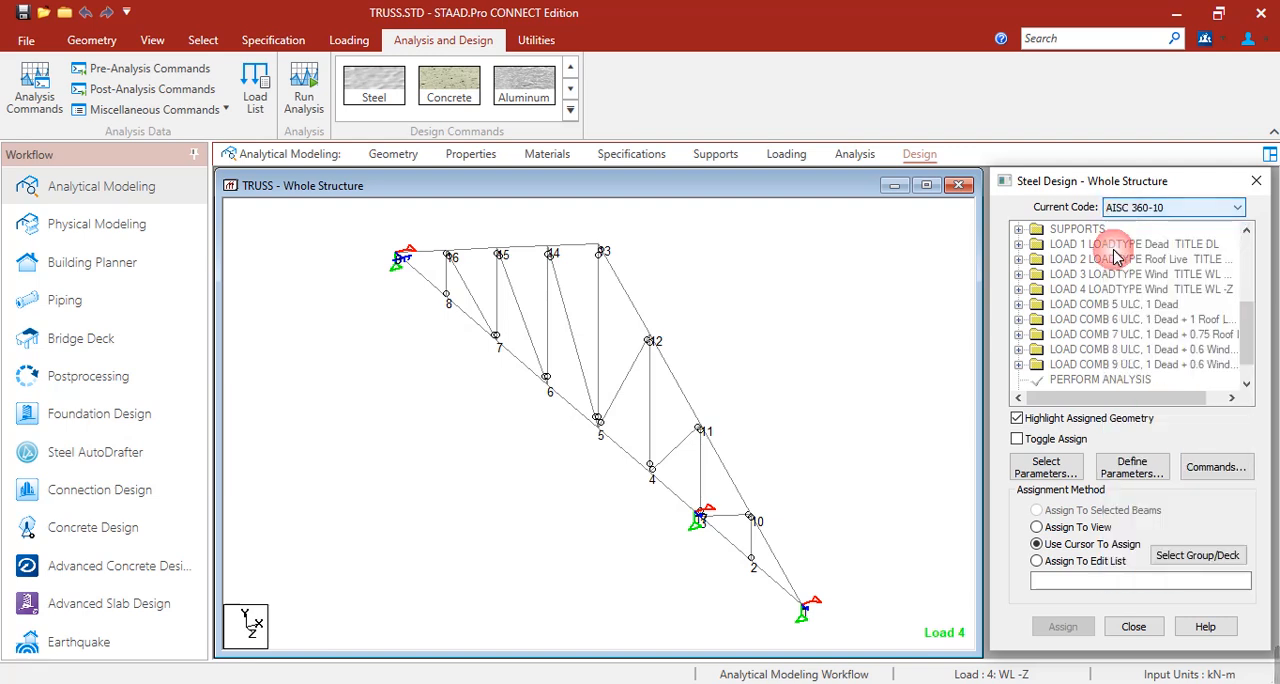
Add the METHOD steel design parameter with ASD as the design method.
{"action": "left_click", "coordinate": [1120, 477]}
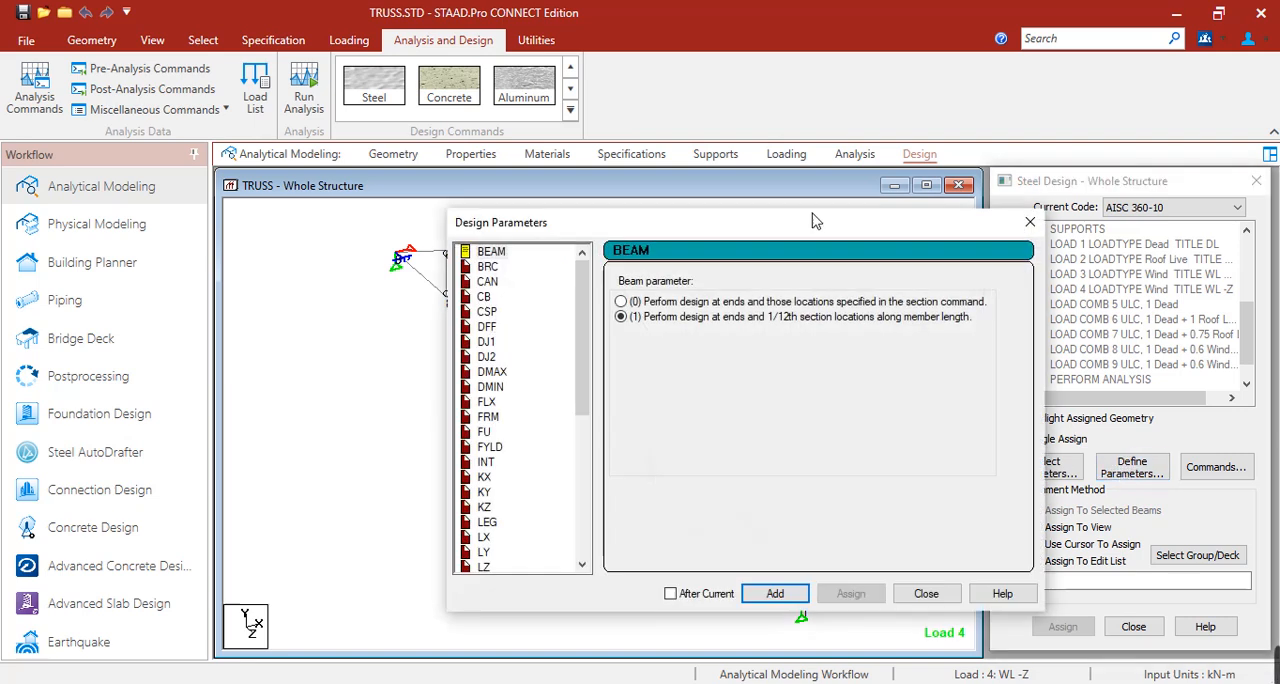
{"action": "left_click_drag", "start_coordinate": [769, 233], "coordinate": [613, 244]}
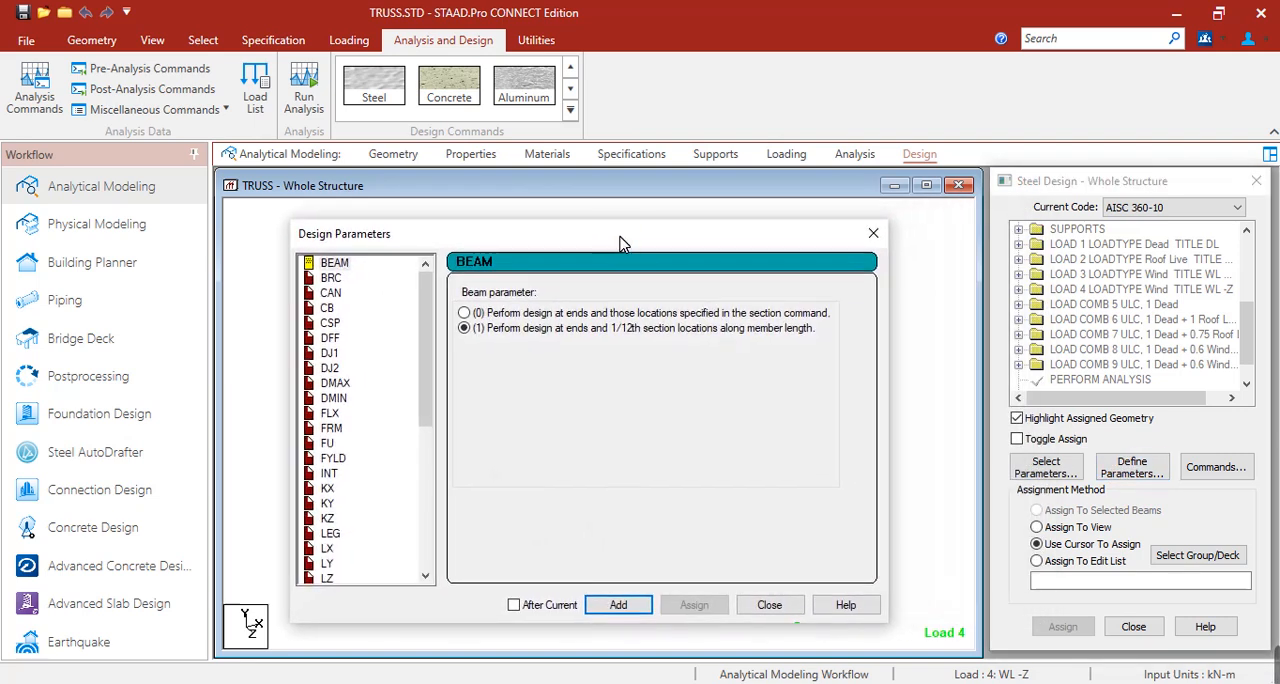
{"action": "scroll", "coordinate": [421, 352], "scroll_direction": "down", "scroll_amount": 1}
{"action": "scroll", "coordinate": [421, 352], "scroll_direction": "down", "scroll_amount": 6}
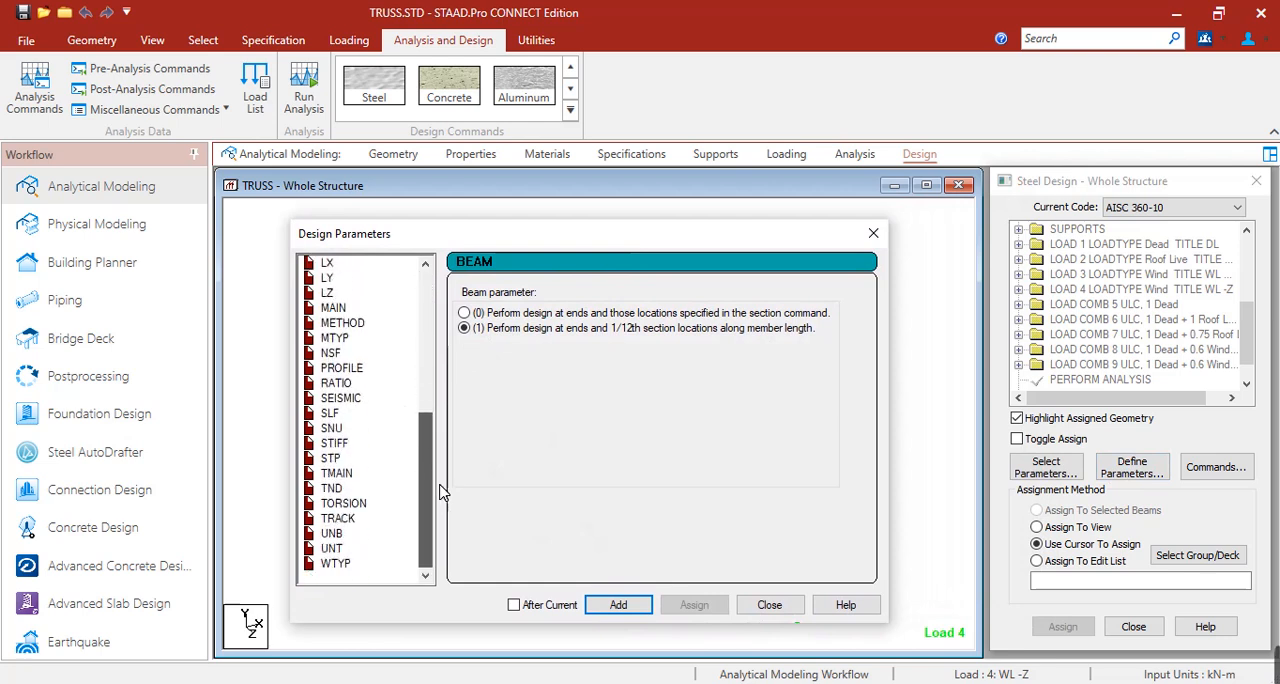
{"action": "left_click", "coordinate": [345, 310]}
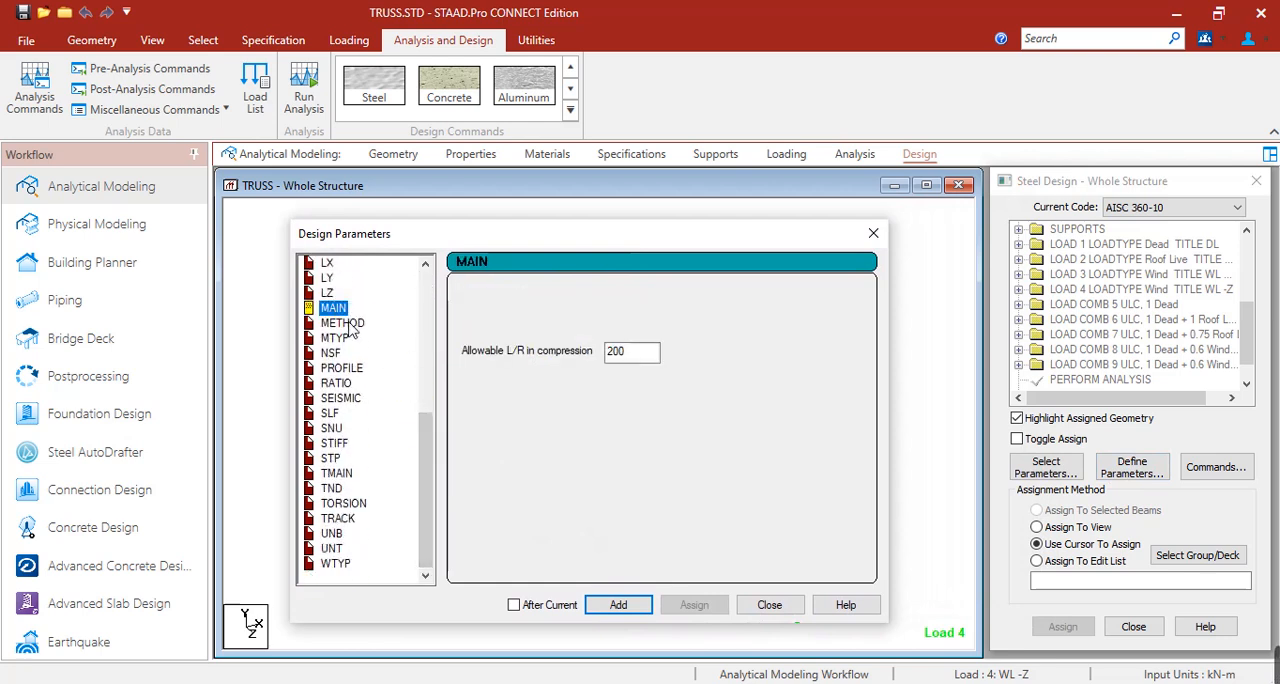
{"action": "left_click", "coordinate": [348, 324]}
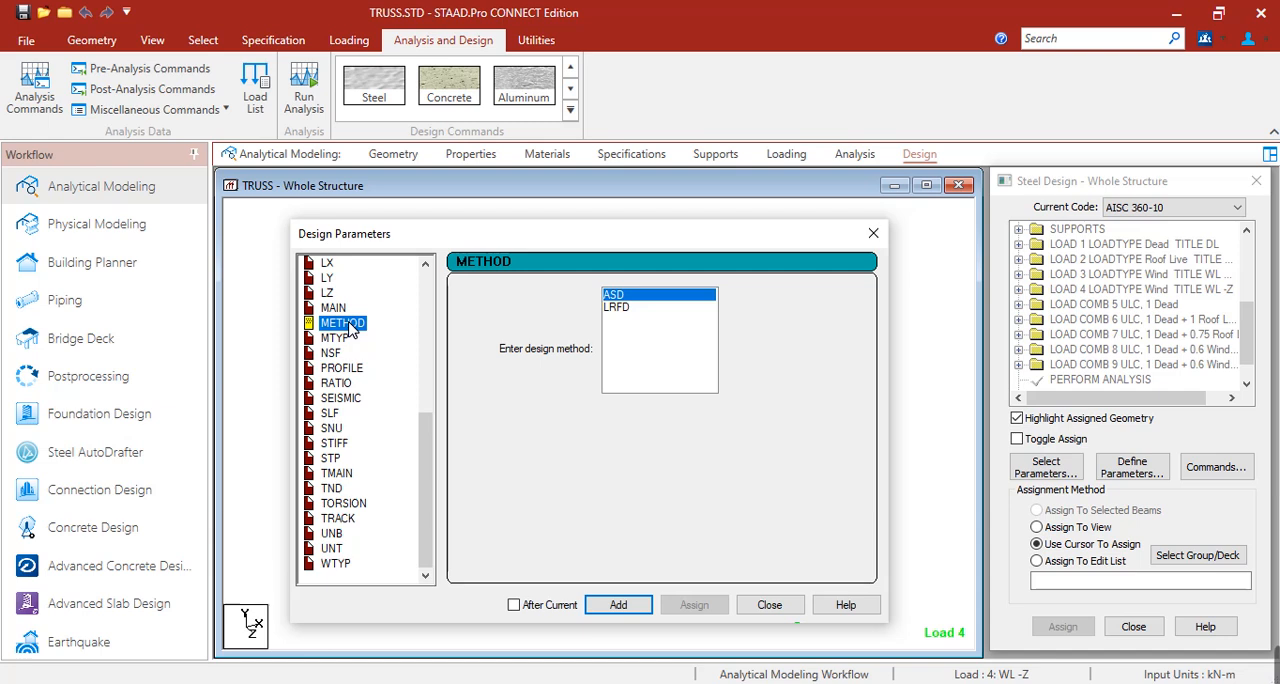
{"action": "left_click", "coordinate": [617, 308]}
{"action": "left_click", "coordinate": [619, 296]}
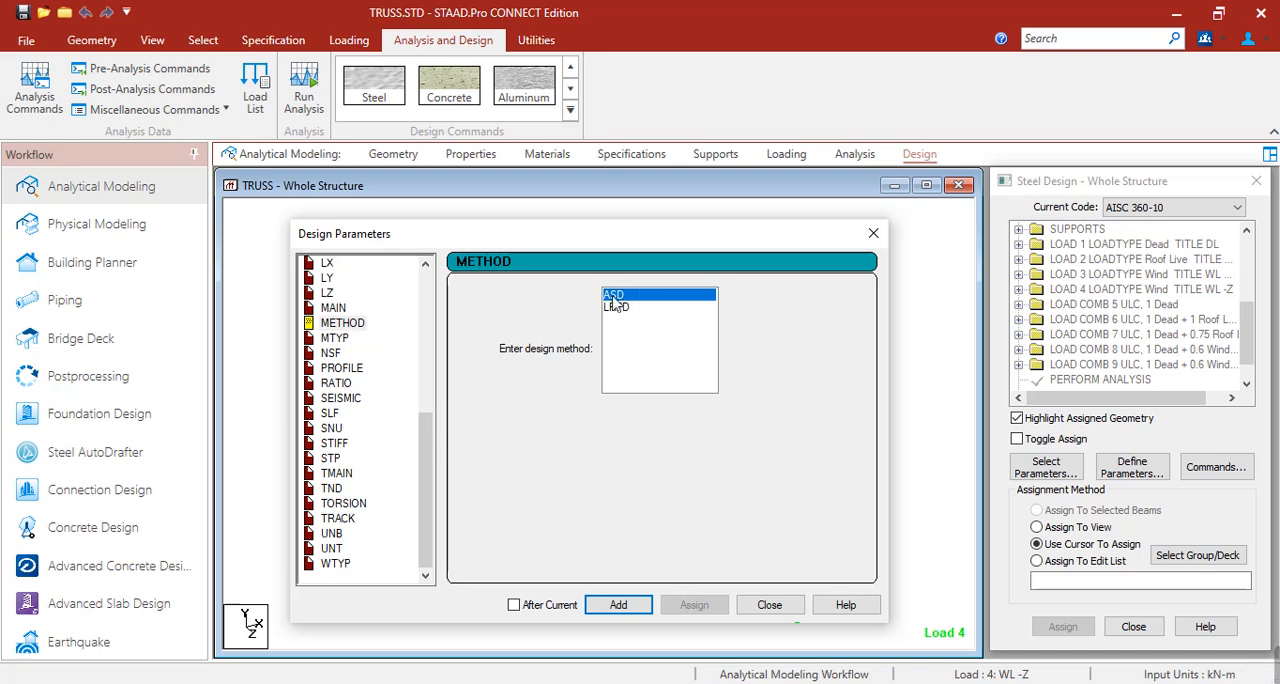
{"action": "left_click", "coordinate": [629, 606]}
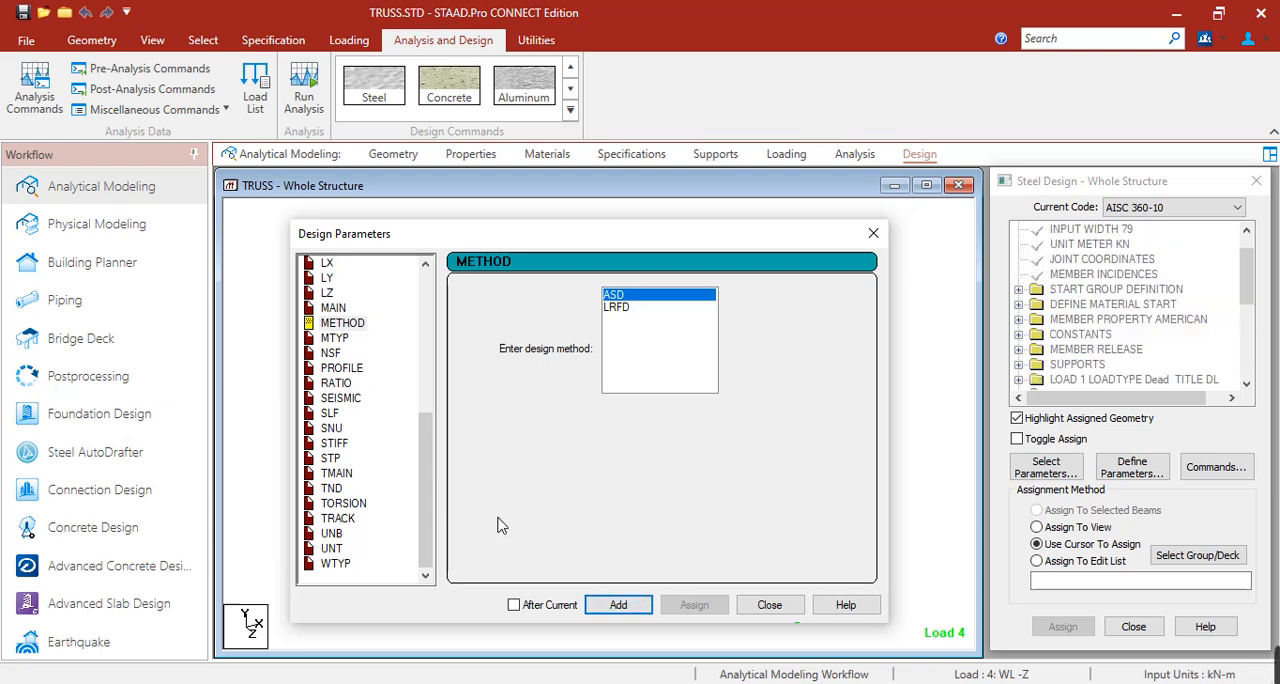
Add the FYLD design parameter with a steel yield strength of 248000 kN/m2.
{"action": "left_click_drag", "start_coordinate": [430, 500], "coordinate": [434, 337]}
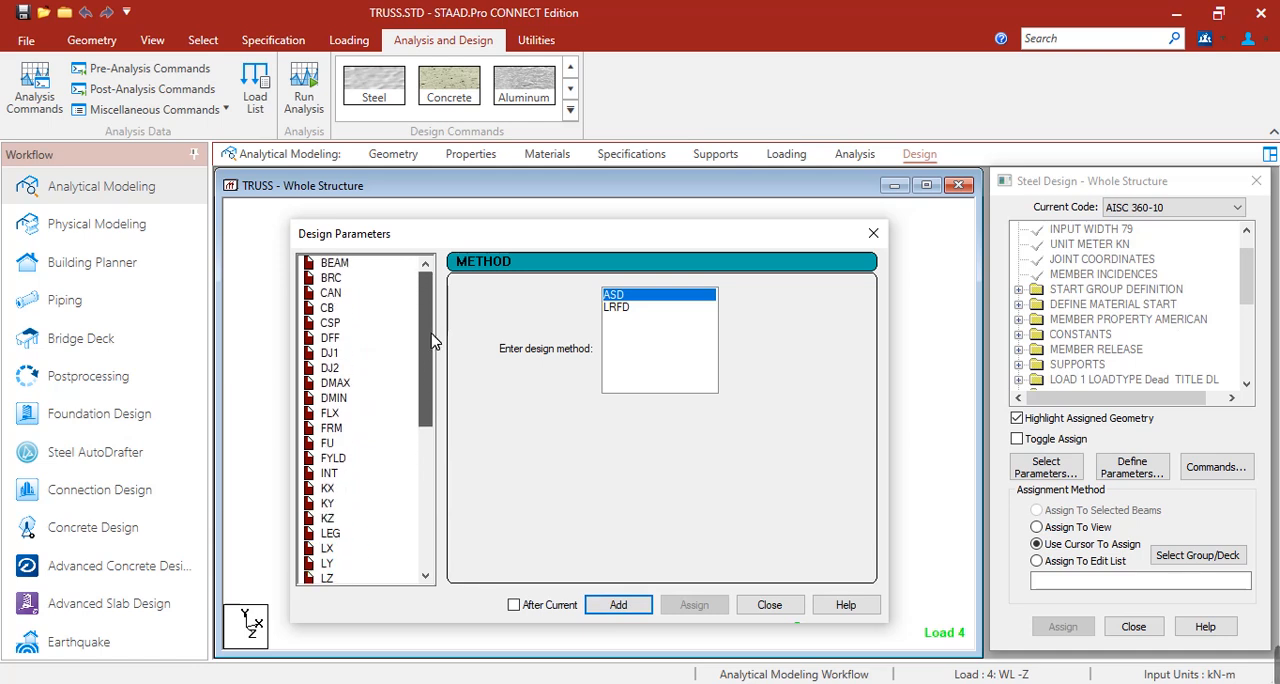
{"action": "left_click", "coordinate": [340, 458]}
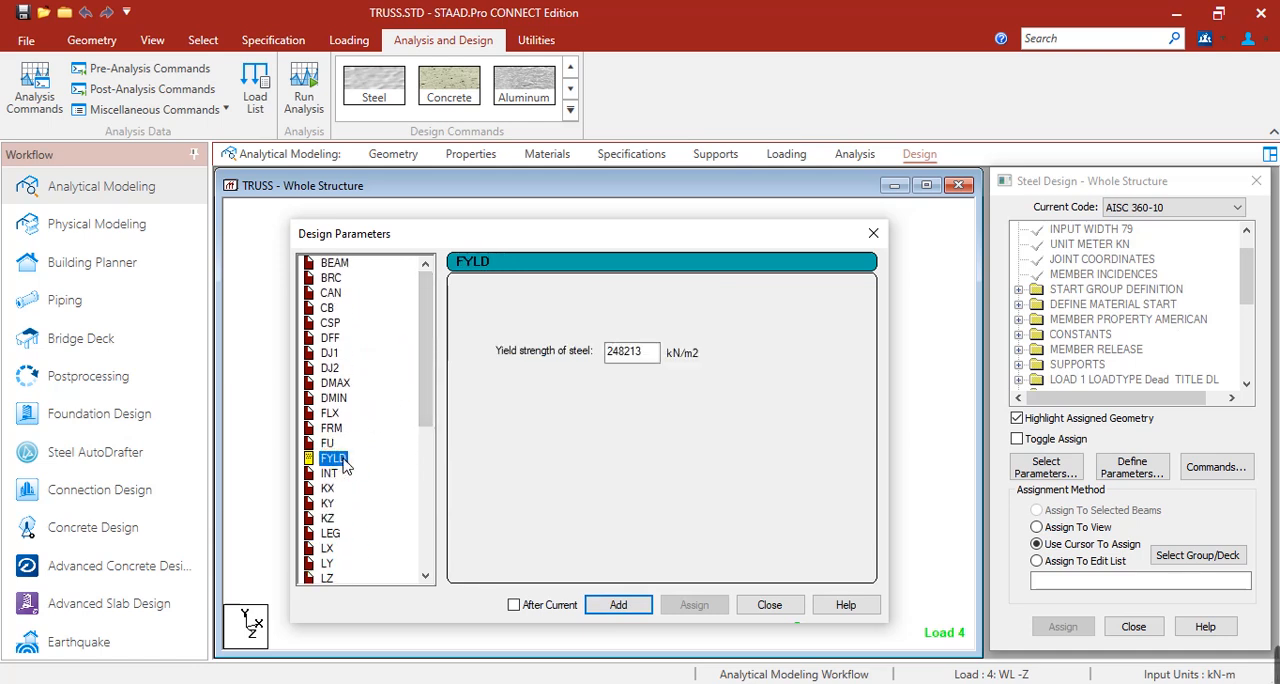
{"action": "double_click", "coordinate": [650, 354]}
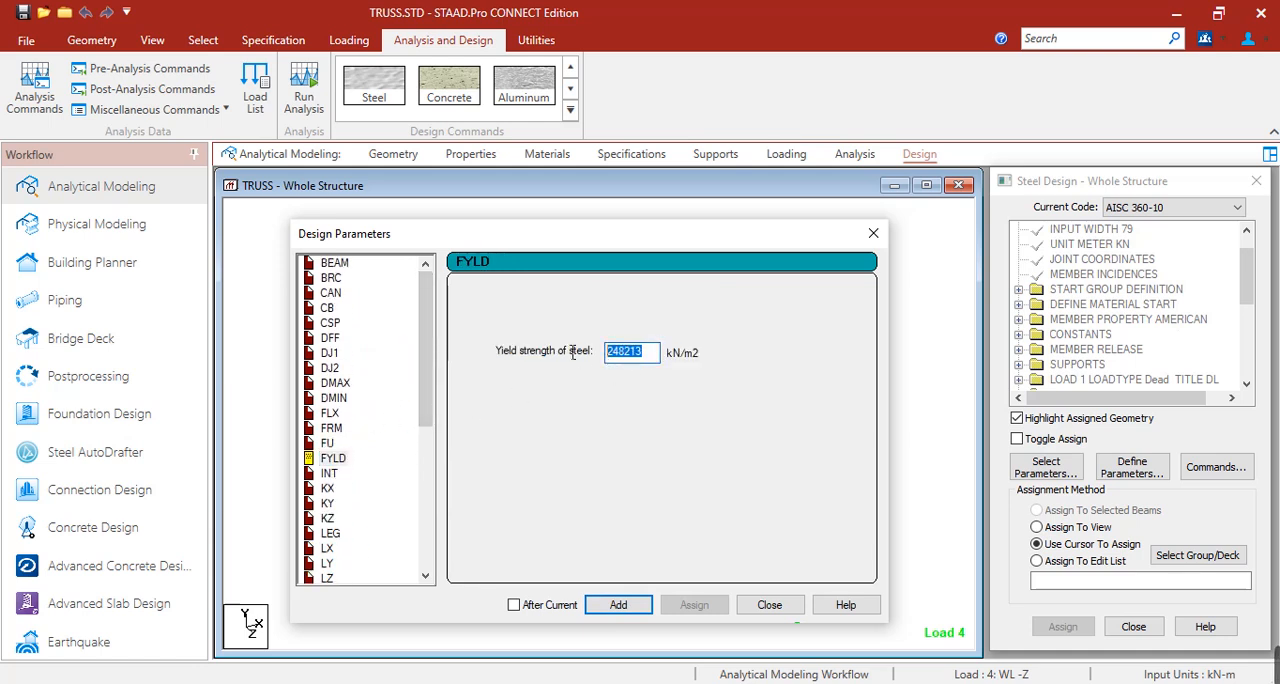
{"action": "type", "text": "248000"}
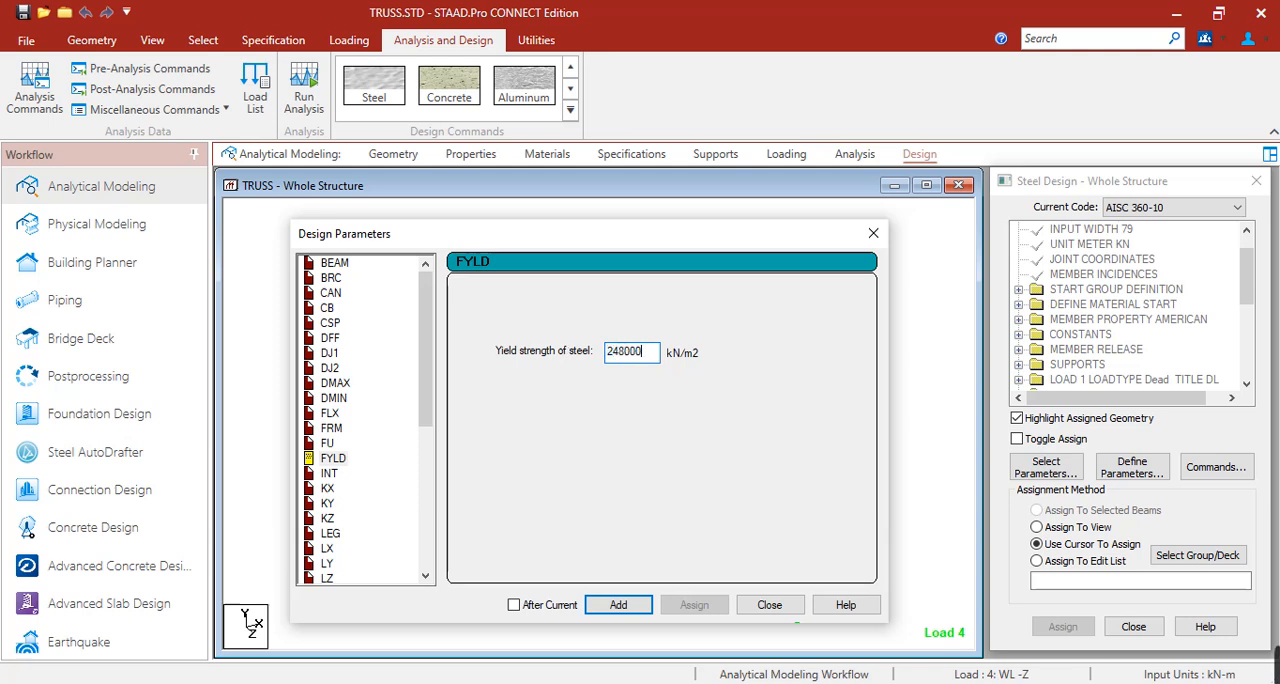
{"action": "left_click", "coordinate": [631, 614]}
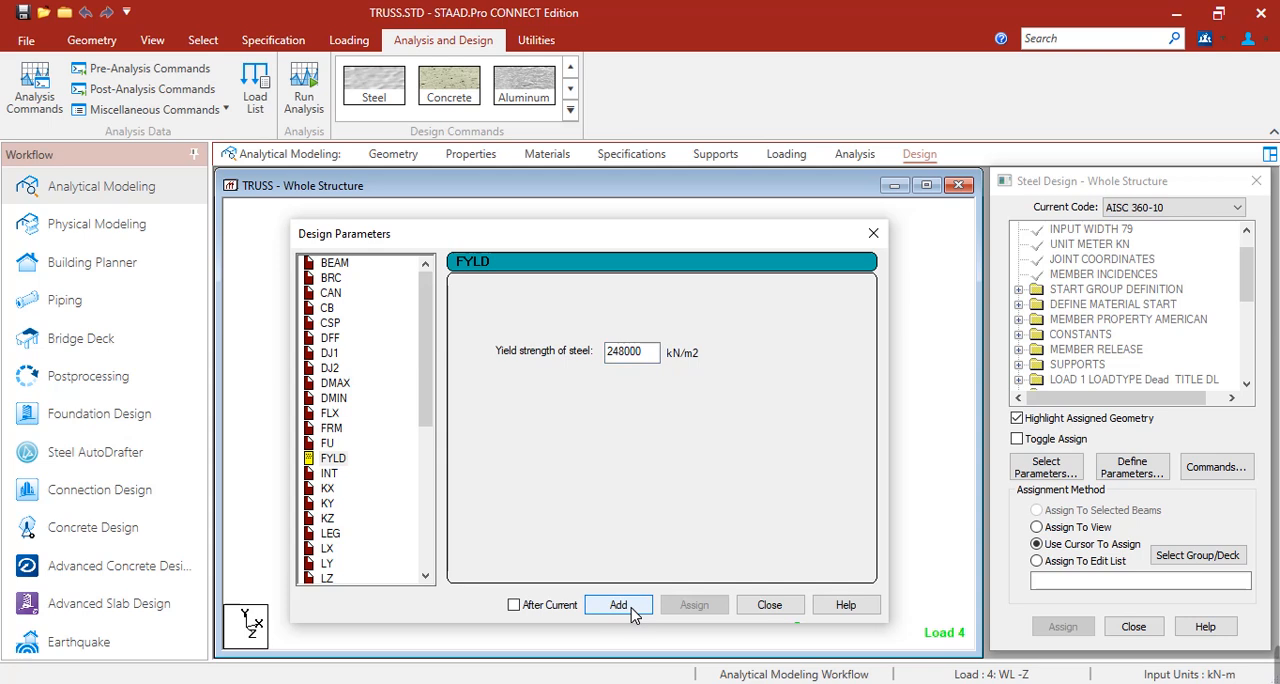
Add the RATIO design parameter with a permissible ratio of actual load to section capacity of 1.
{"action": "left_click_drag", "start_coordinate": [425, 318], "coordinate": [426, 470]}
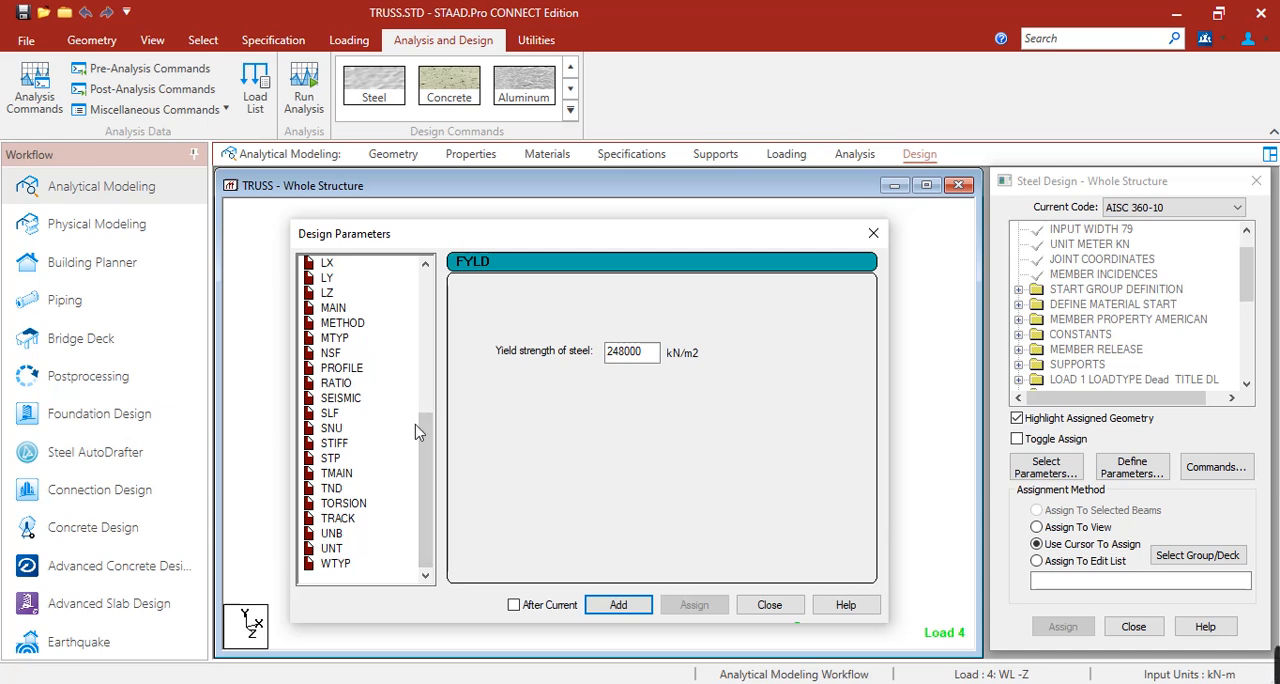
{"action": "left_click", "coordinate": [337, 385]}
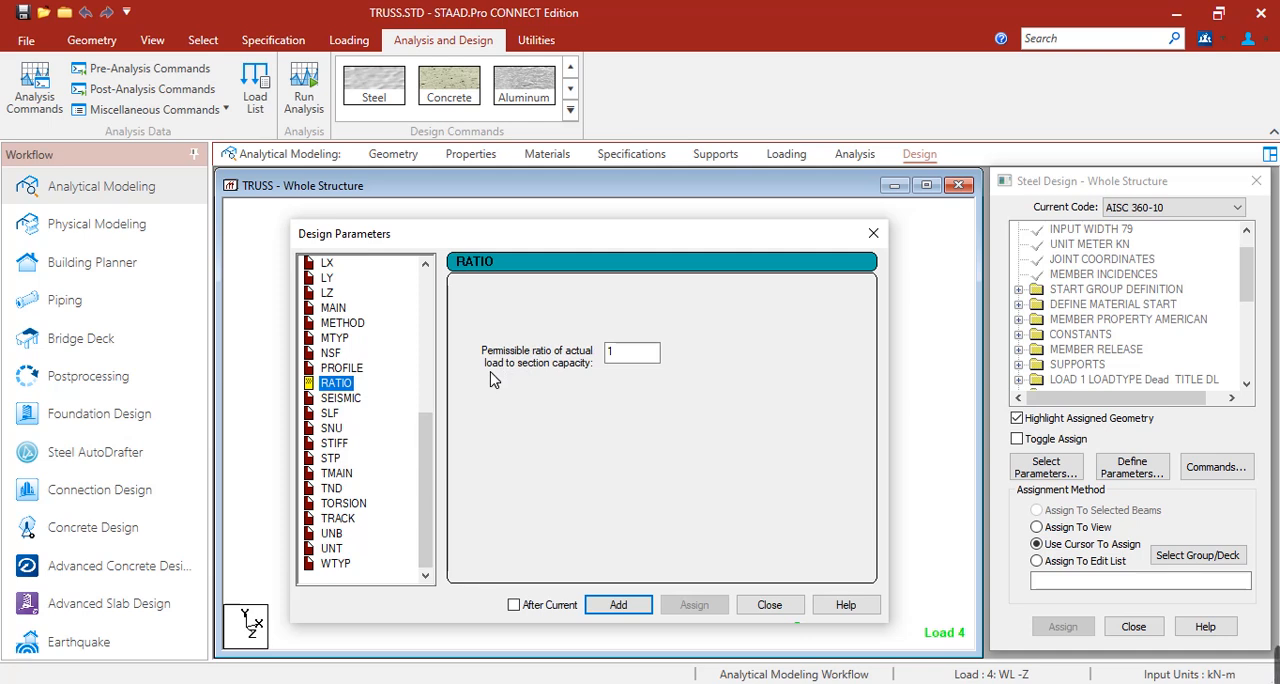
{"action": "left_click", "coordinate": [612, 351]}
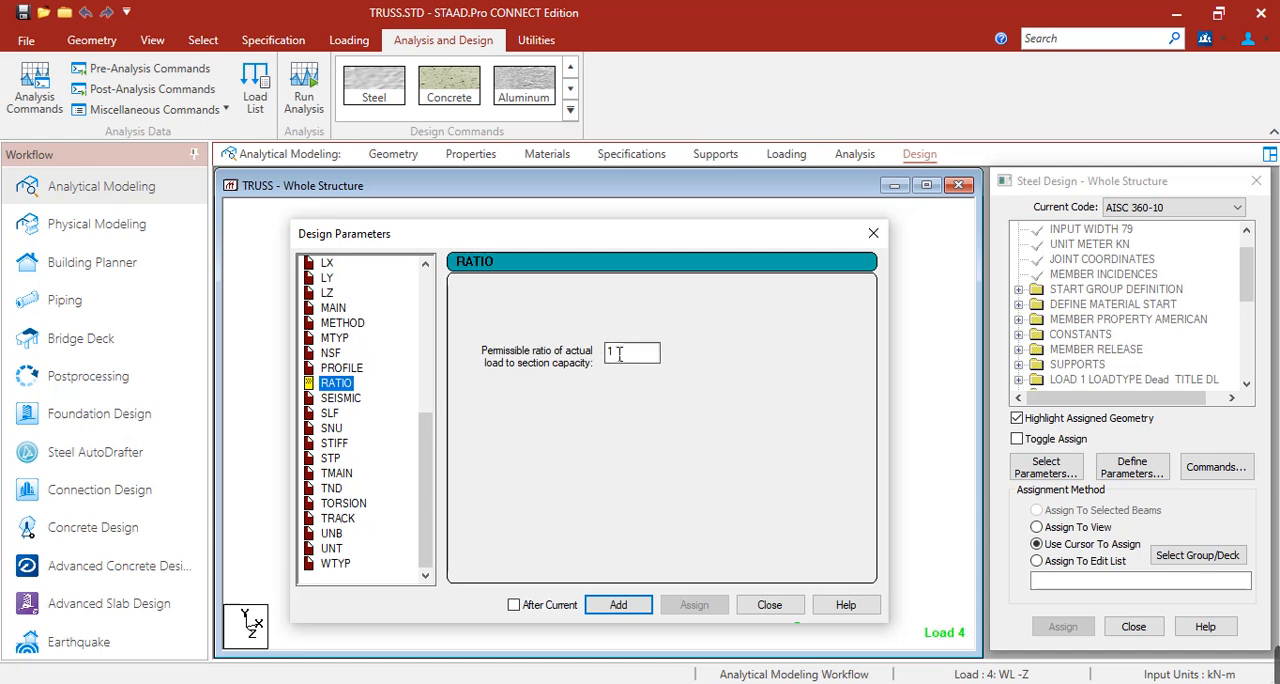
{"action": "left_click", "coordinate": [619, 606]}
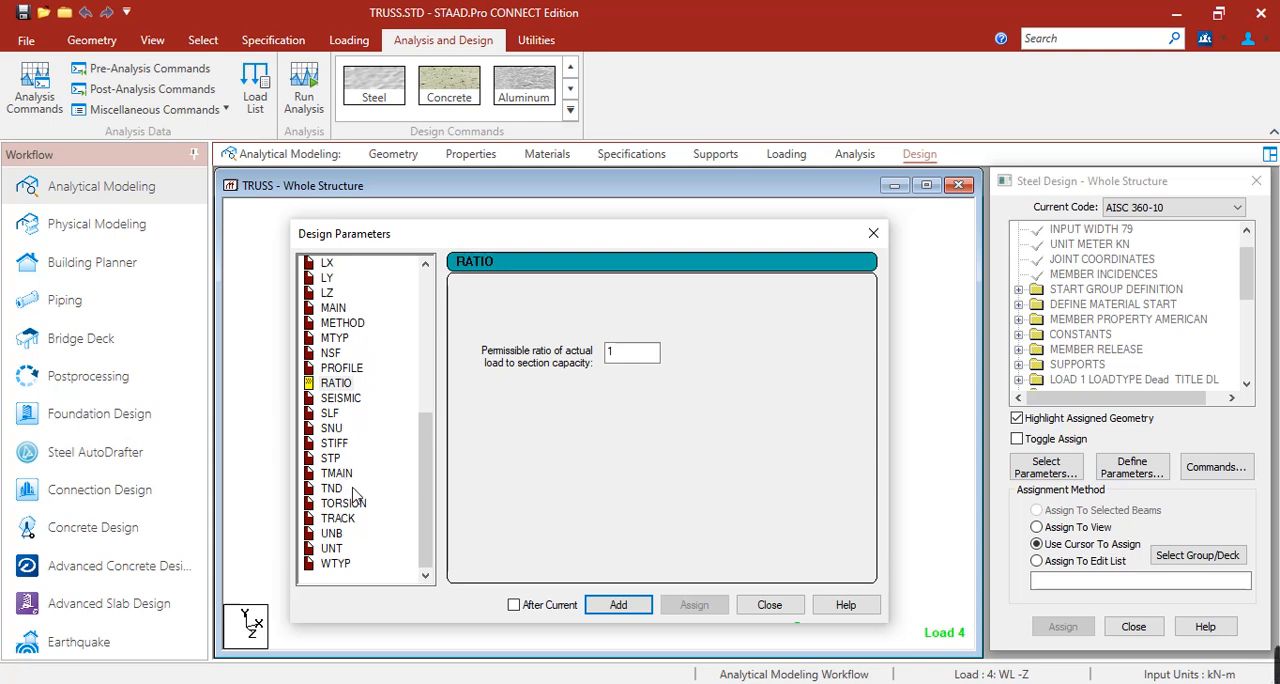
Add the TRACK design parameter with option 2 for maximum-detail design output, and finish defining parameters.
{"action": "left_click", "coordinate": [344, 522]}
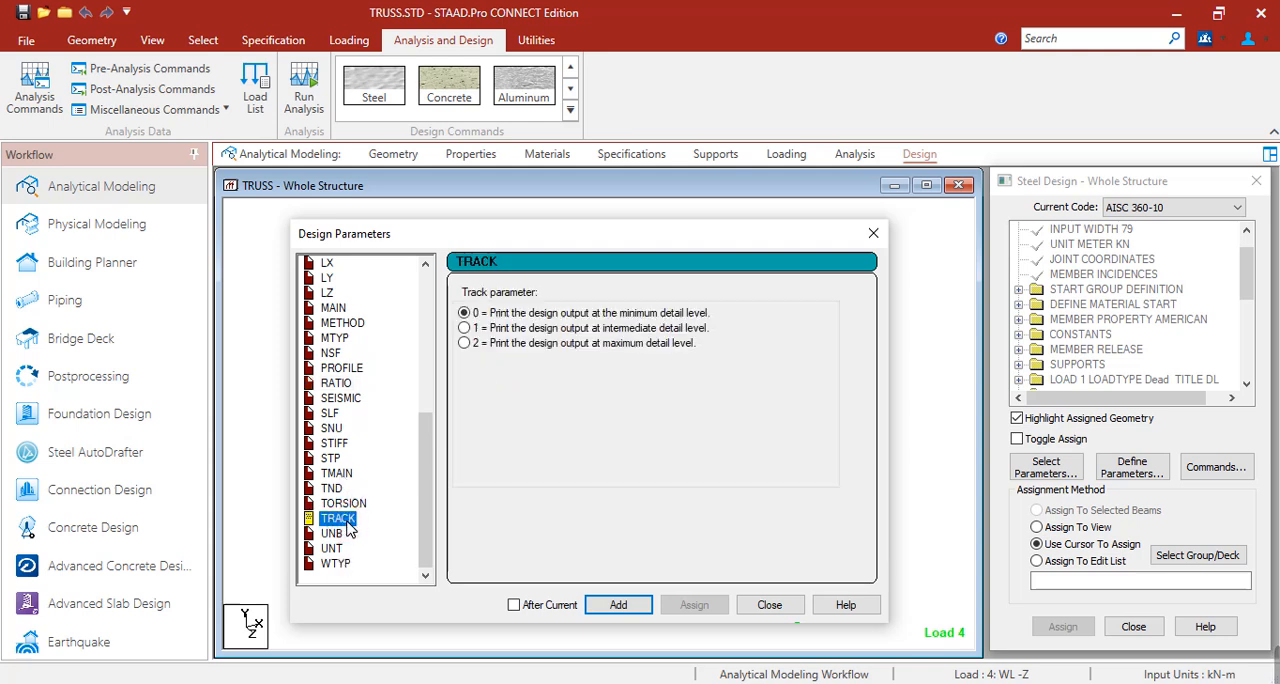
{"action": "left_click", "coordinate": [464, 344]}
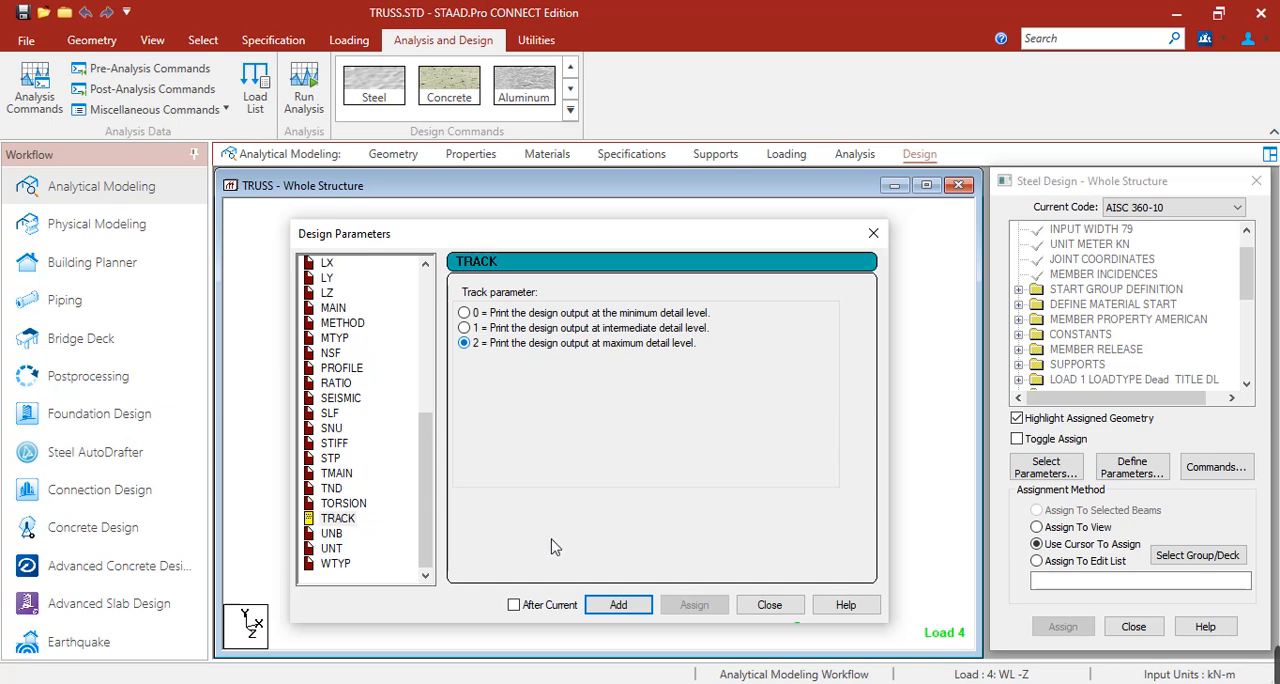
{"action": "left_click", "coordinate": [620, 612]}
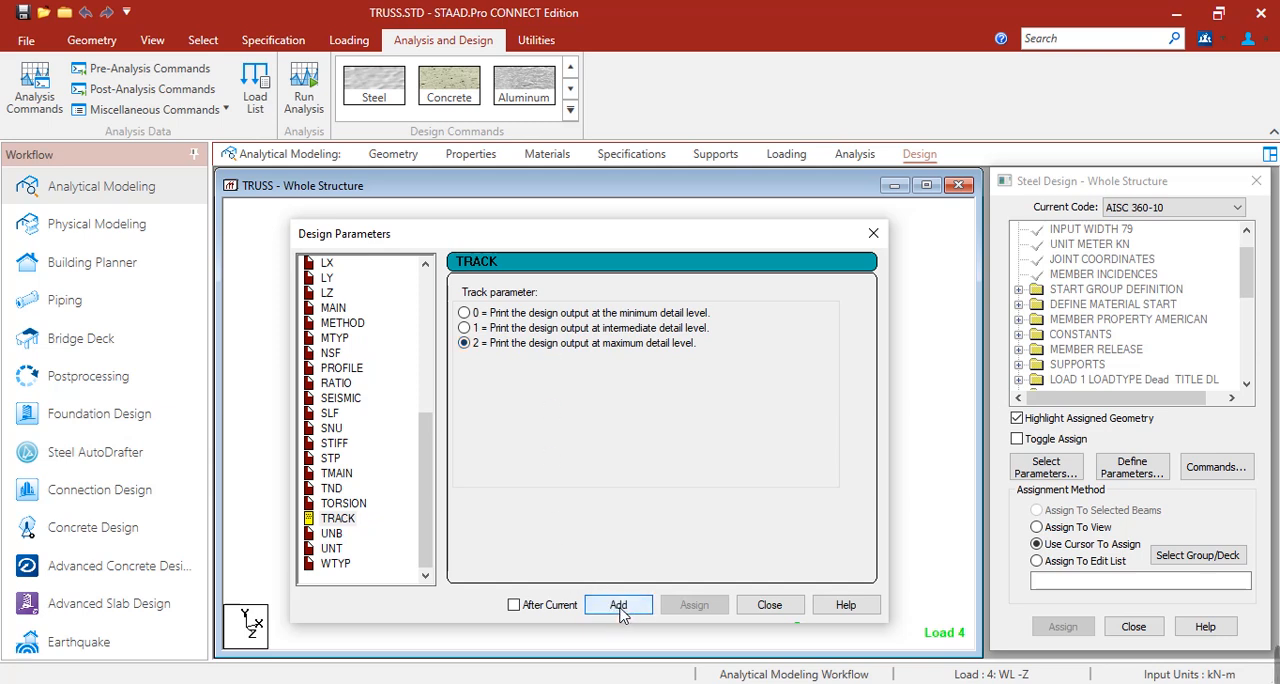
{"action": "left_click", "coordinate": [771, 606]}
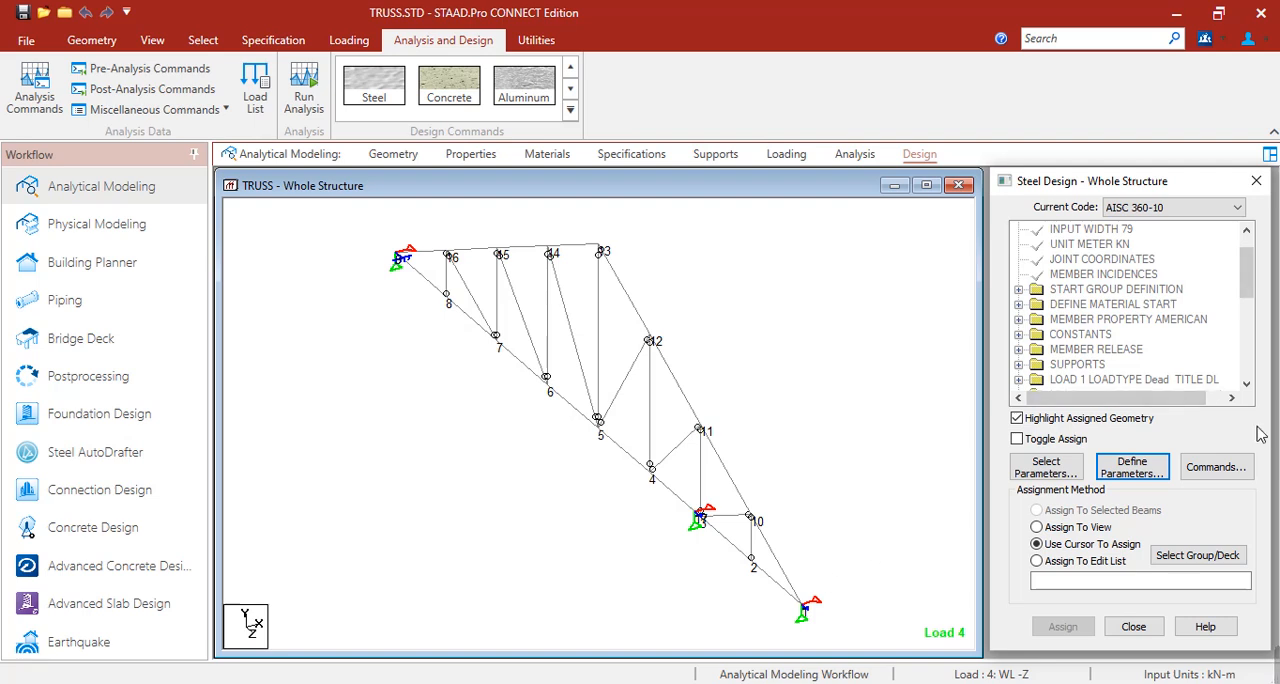
Add the CHECK CODE design command to the steel design commands.
{"action": "left_click", "coordinate": [1218, 467]}
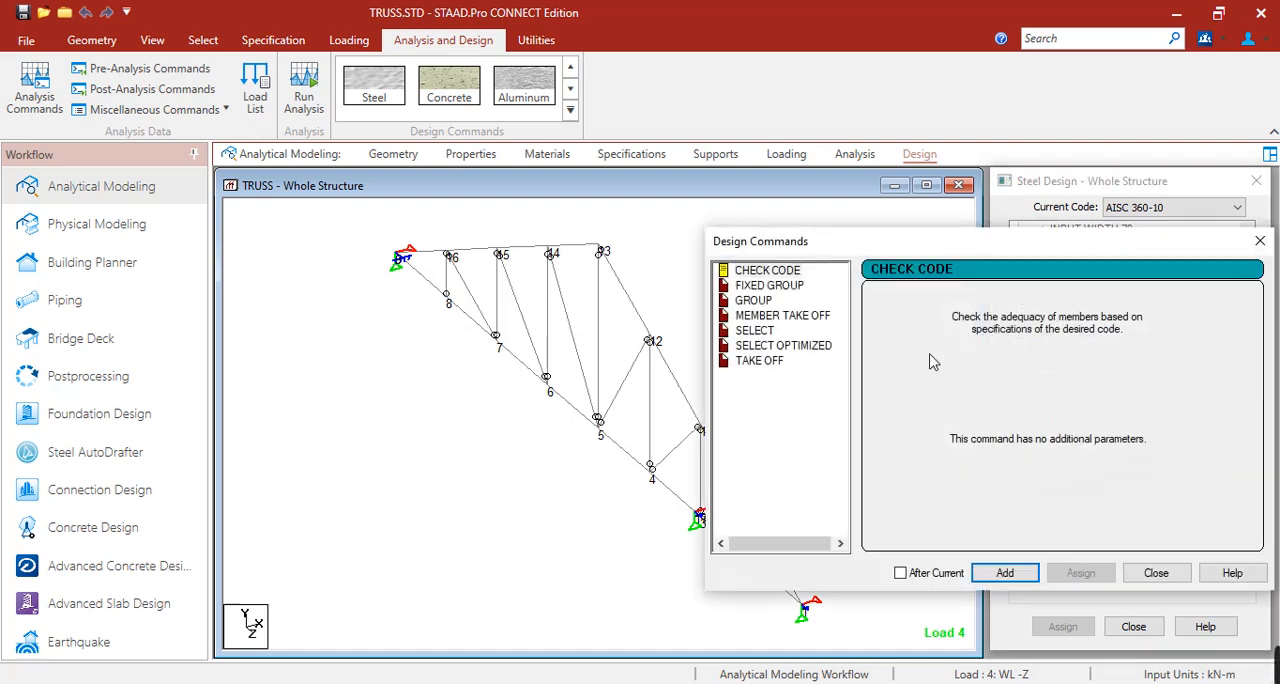
{"action": "left_click_drag", "start_coordinate": [861, 250], "coordinate": [487, 260]}
{"action": "left_click", "coordinate": [385, 281]}
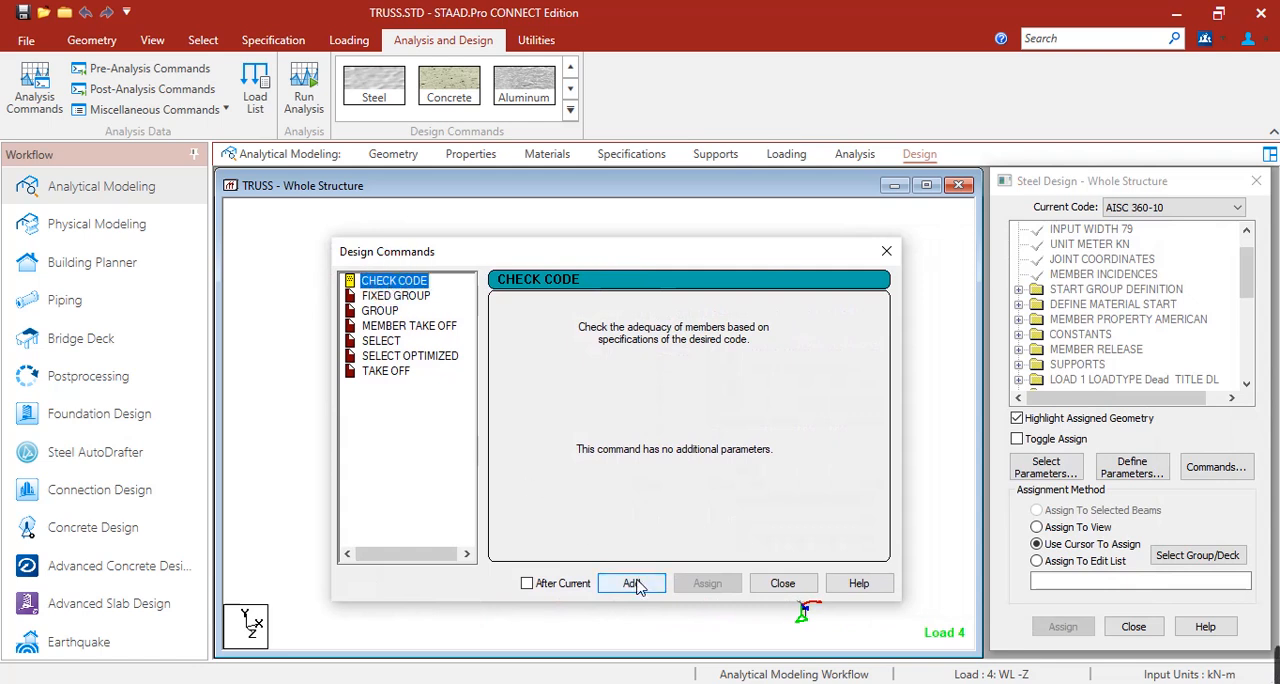
{"action": "left_click", "coordinate": [631, 580]}
{"action": "left_click", "coordinate": [781, 583]}
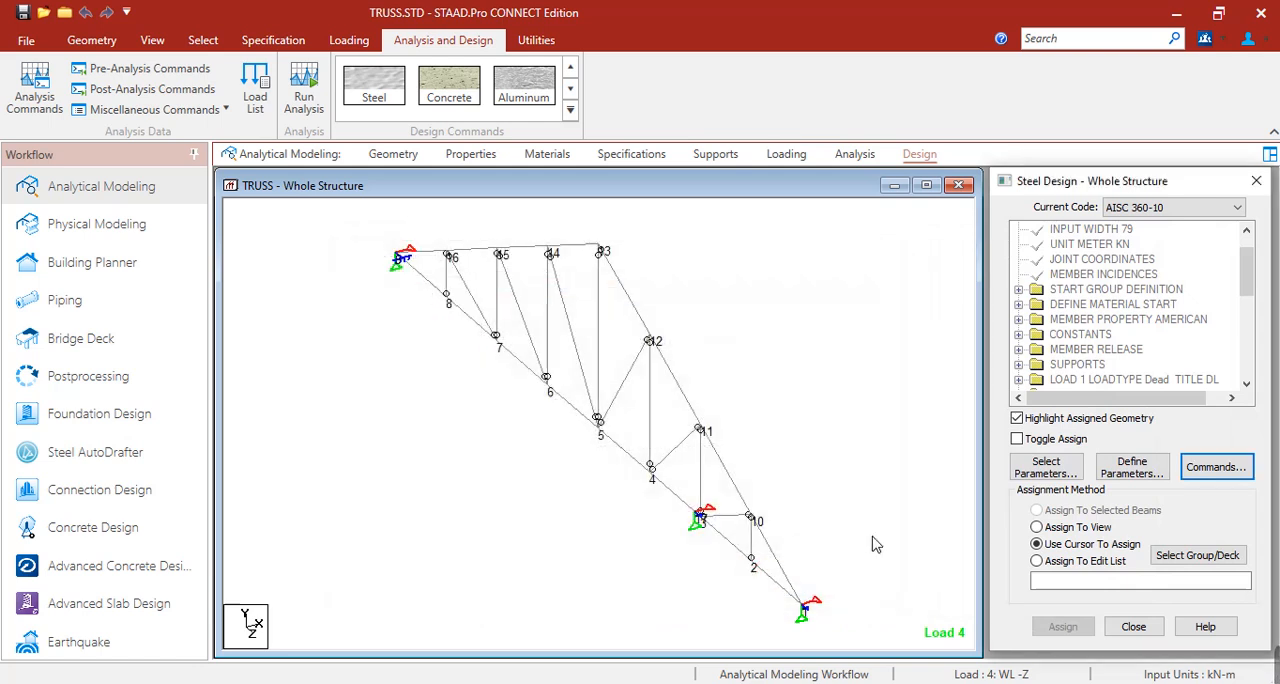
Assign the FYLD 248000 parameter to all members in the view.
{"action": "left_click_drag", "start_coordinate": [1248, 272], "coordinate": [1257, 388]}
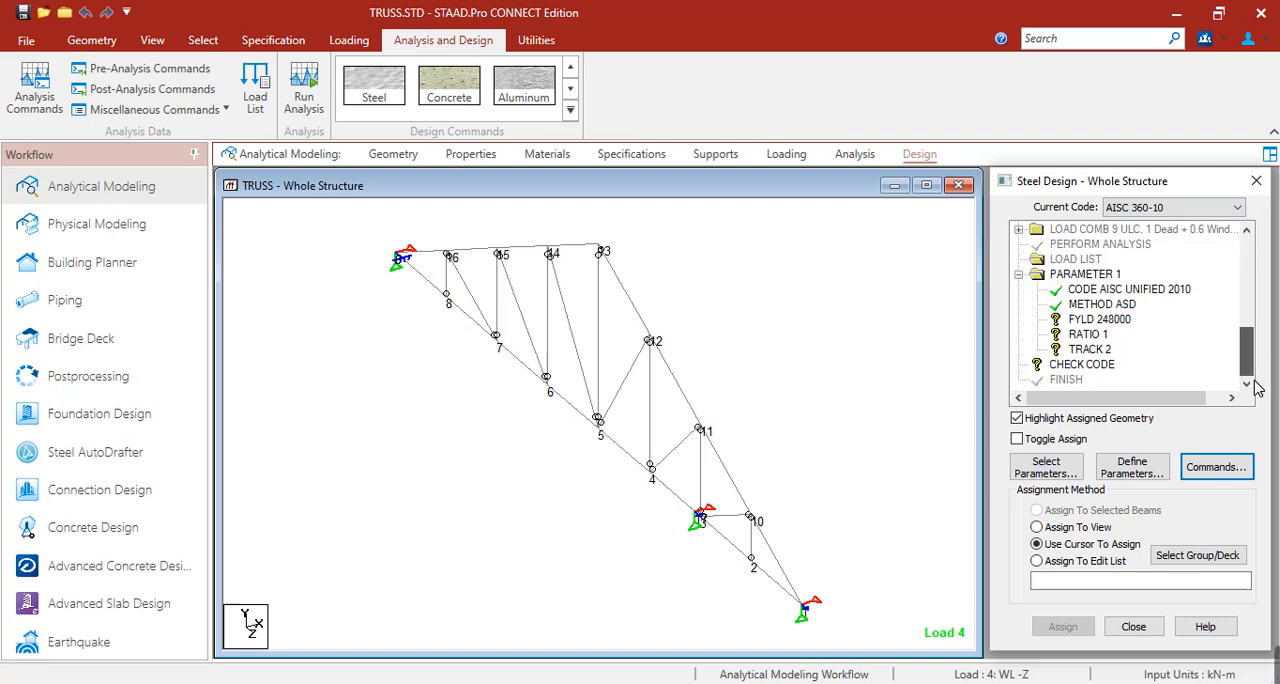
{"action": "left_click", "coordinate": [1090, 319]}
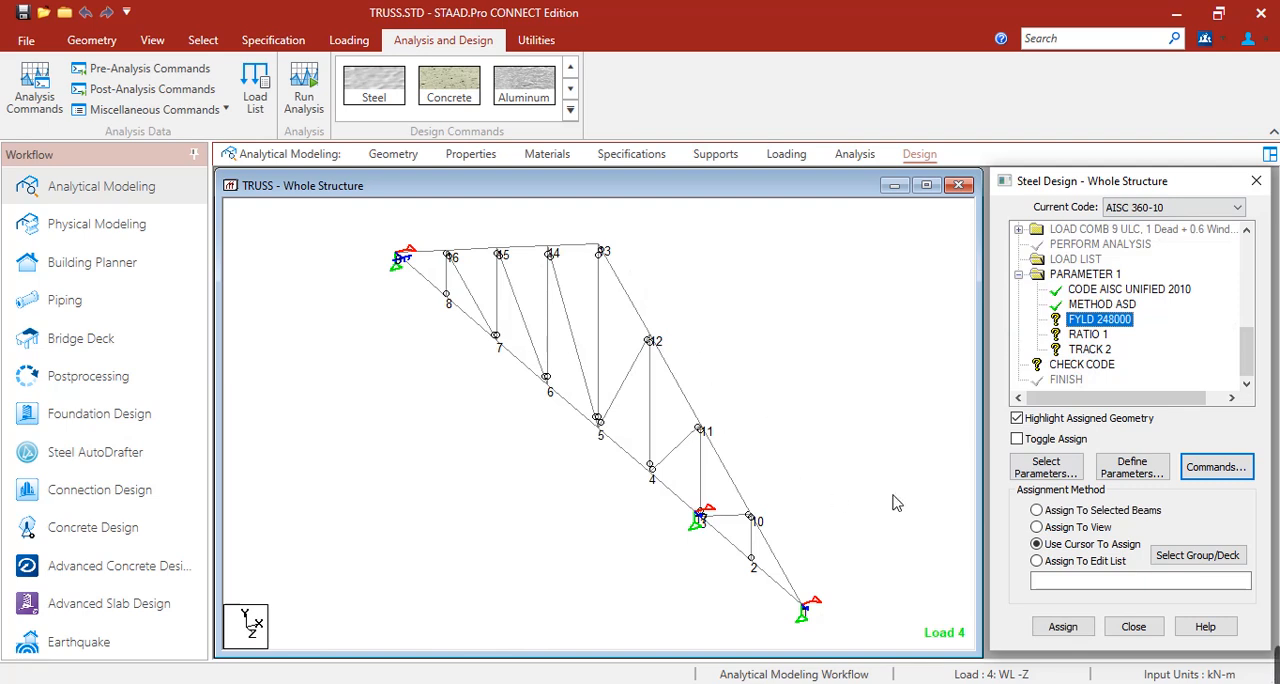
{"action": "left_click", "coordinate": [1037, 527]}
{"action": "left_click", "coordinate": [1085, 624]}
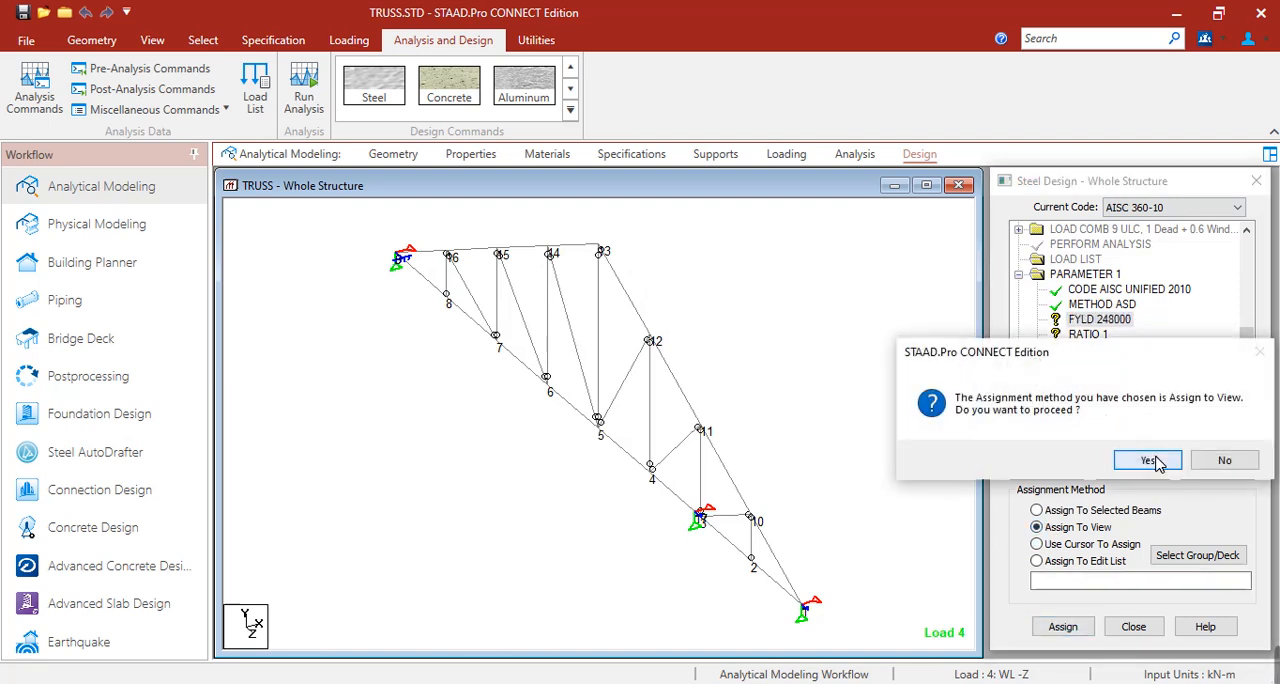
{"action": "left_click", "coordinate": [1146, 458]}
Assign the RATIO 1 parameter to all members in the view.
{"action": "left_click", "coordinate": [1088, 334]}
{"action": "left_click", "coordinate": [1068, 546]}
{"action": "left_click", "coordinate": [1068, 527]}
{"action": "left_click", "coordinate": [1063, 626]}
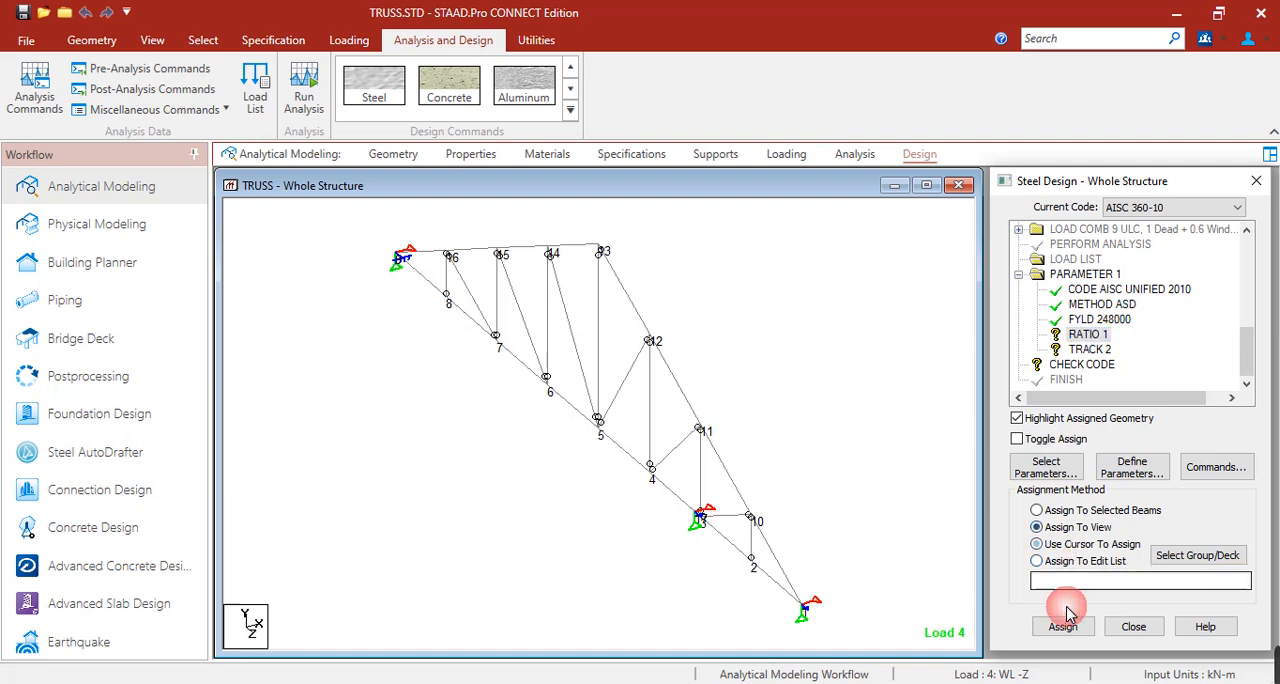
Assign the TRACK 2 parameter to all members in the view.
{"action": "left_click", "coordinate": [1089, 349]}
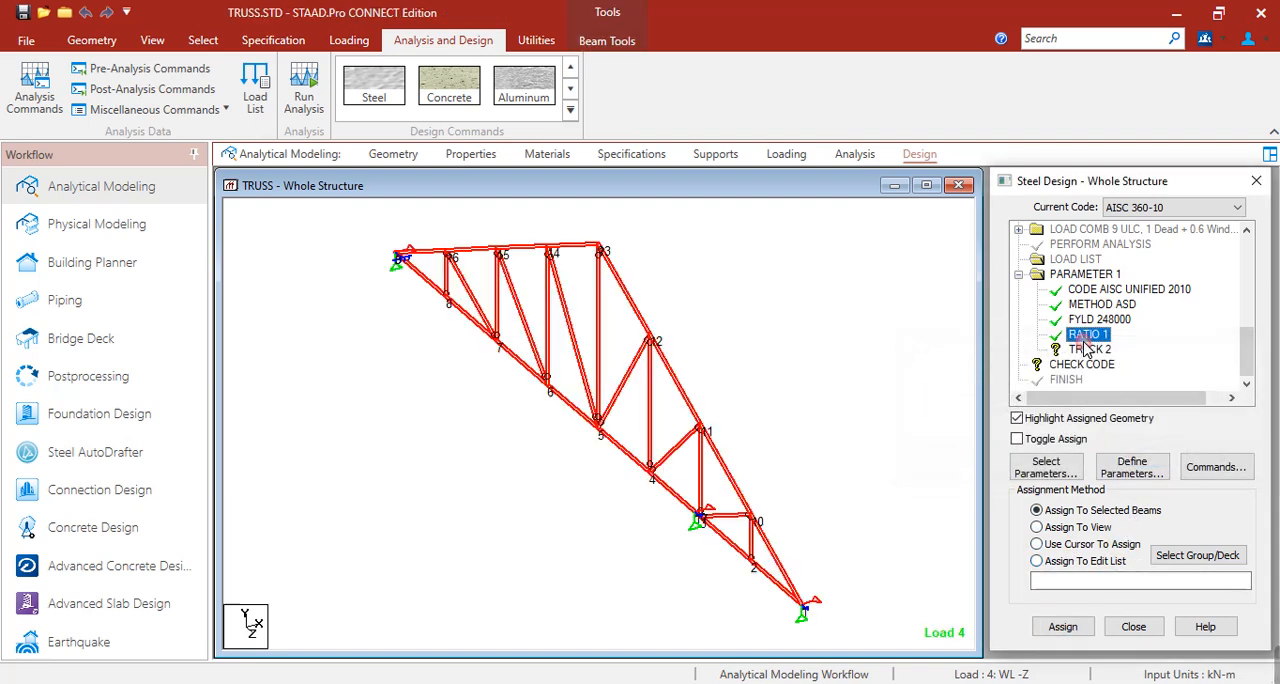
{"action": "left_click", "coordinate": [1077, 528]}
{"action": "left_click", "coordinate": [1083, 624]}
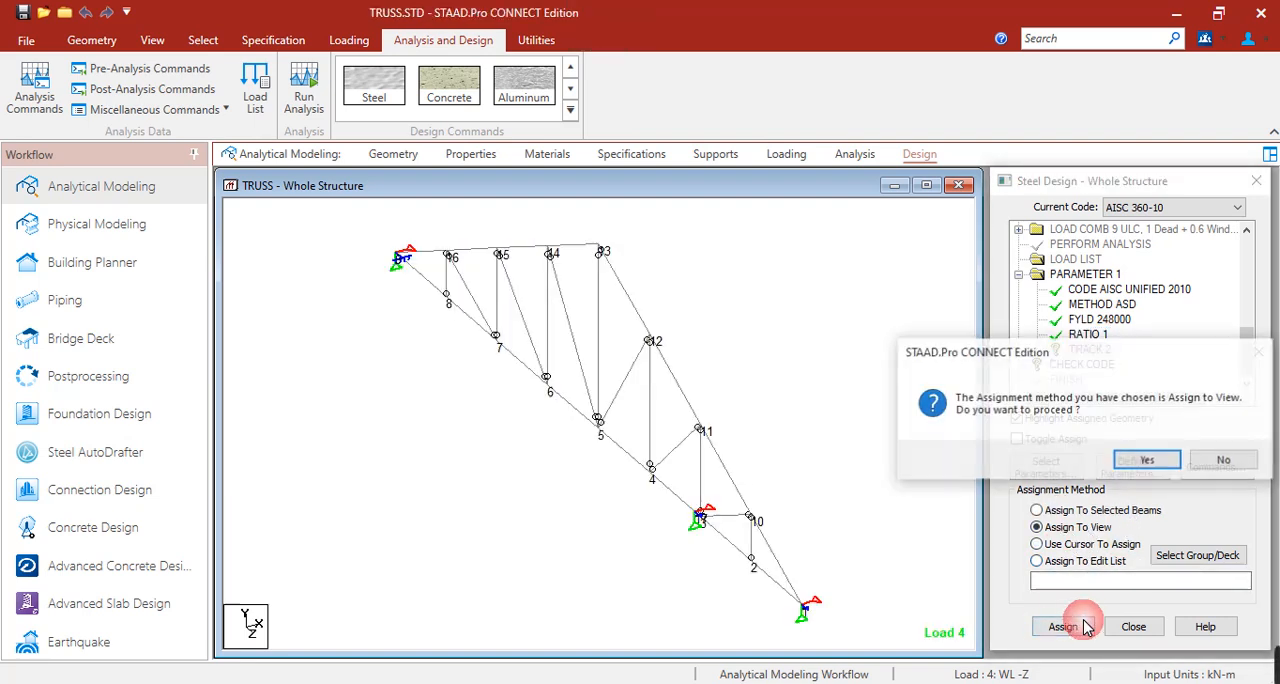
{"action": "left_click", "coordinate": [1143, 466]}
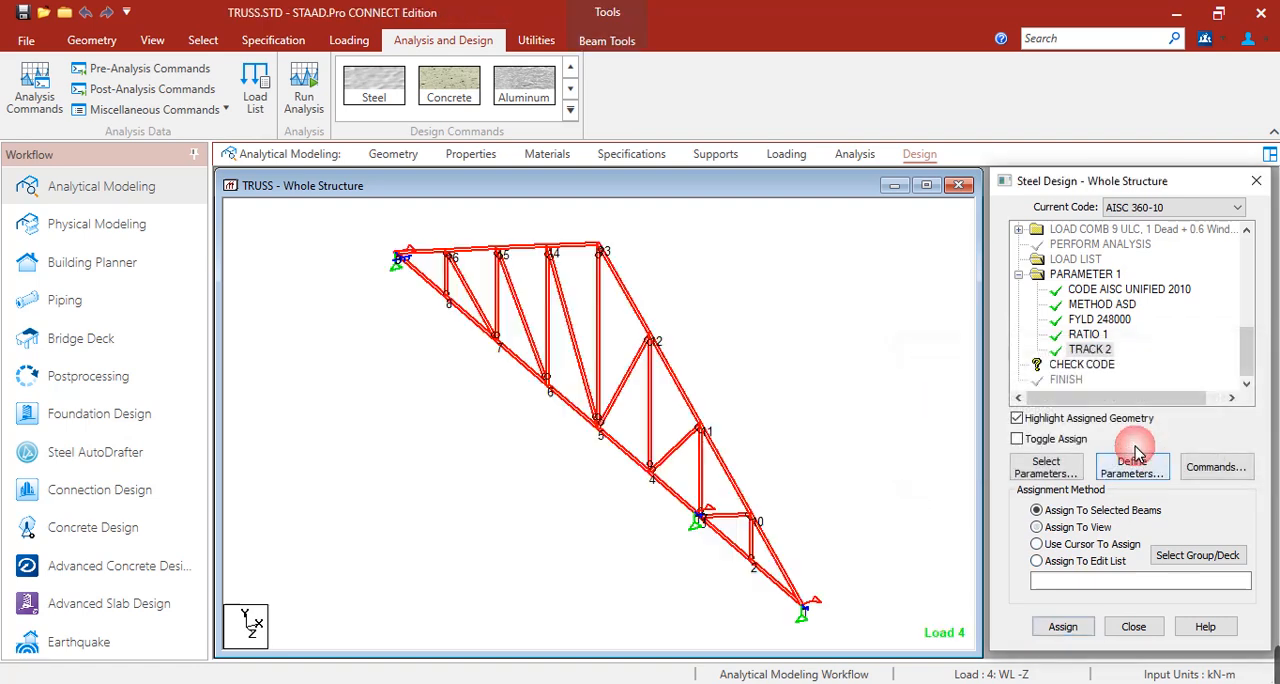
Assign the CHECK CODE command to all members in the view.
{"action": "left_click", "coordinate": [1082, 365]}
{"action": "left_click", "coordinate": [1082, 529]}
{"action": "left_click", "coordinate": [1060, 625]}
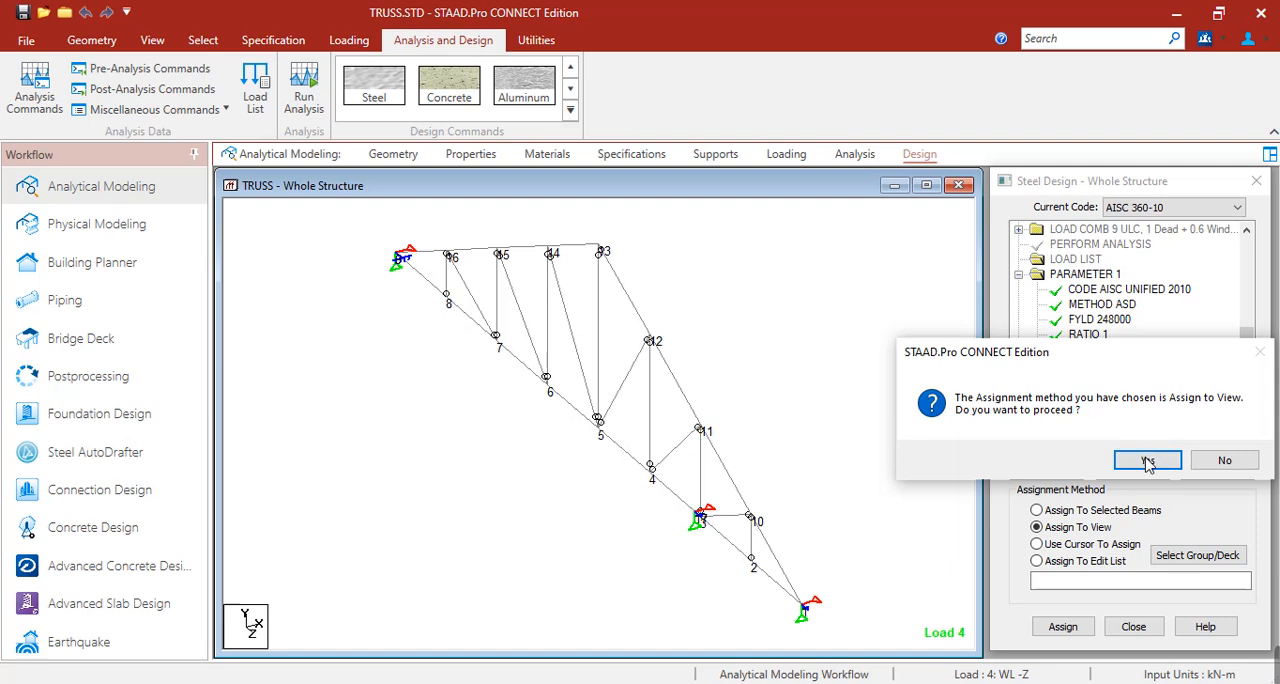
{"action": "left_click", "coordinate": [1147, 460]}
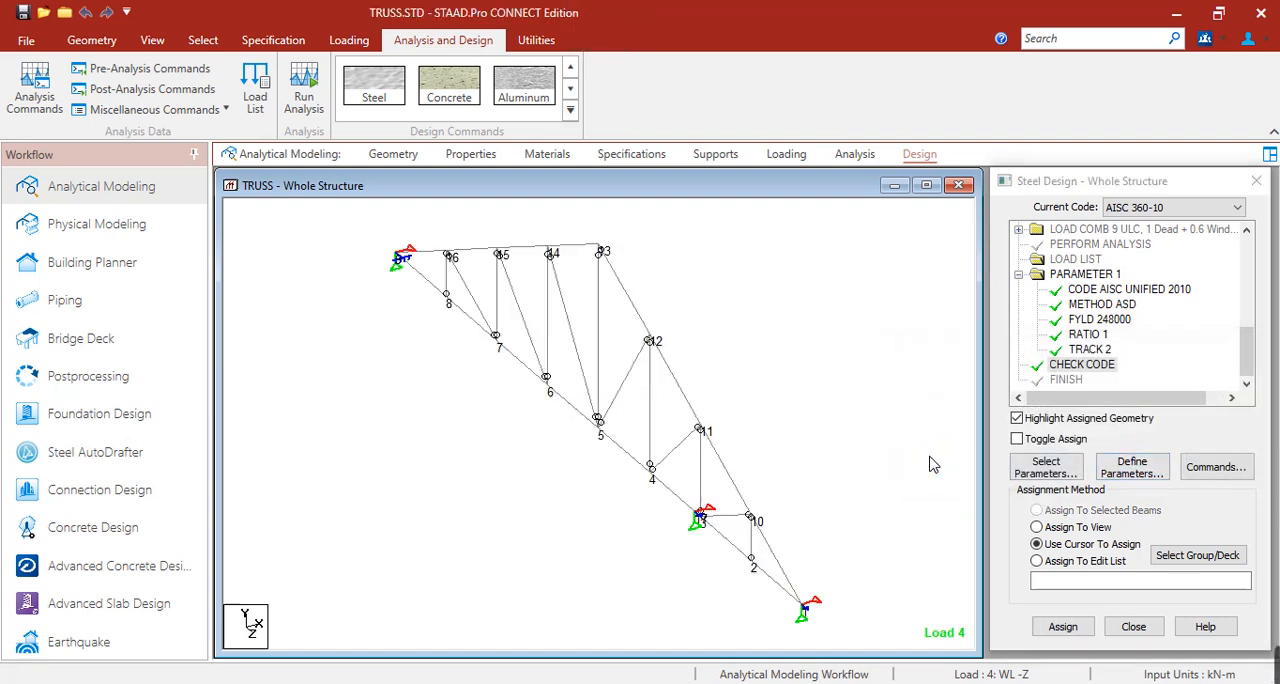
Run the analysis and design, saving the modified structure, and open the resulting output file.
{"action": "left_click", "coordinate": [305, 108]}
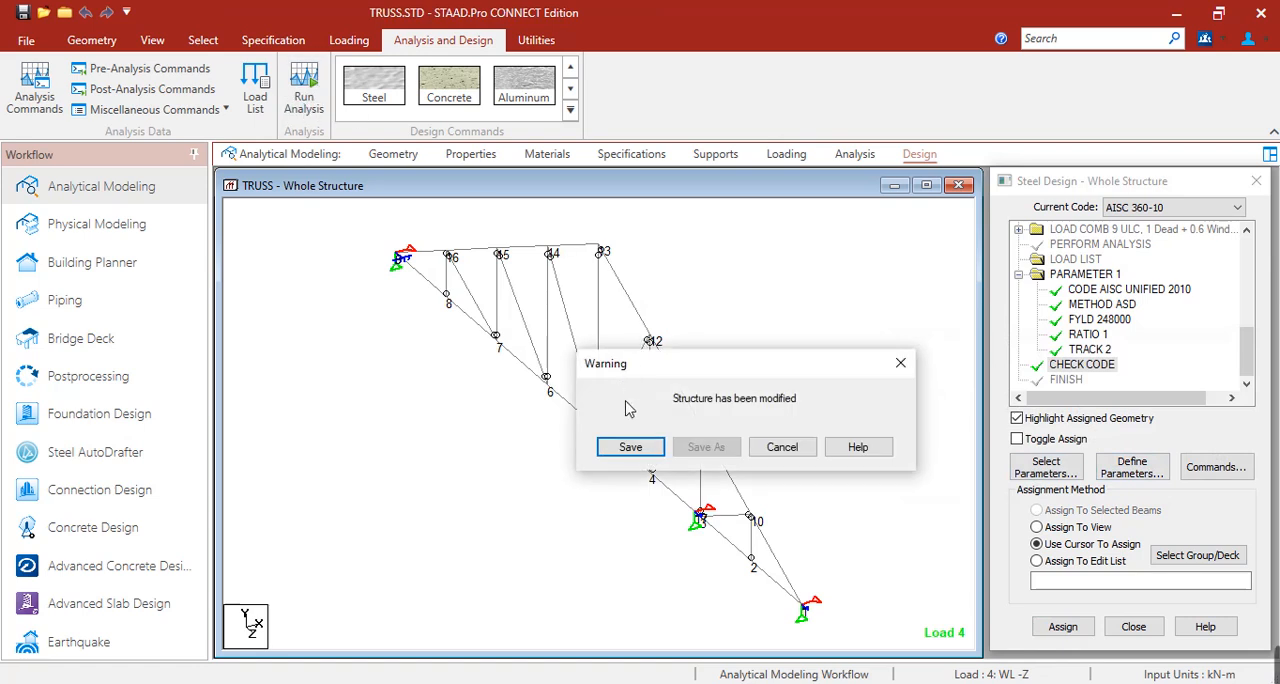
{"action": "left_click", "coordinate": [631, 447]}
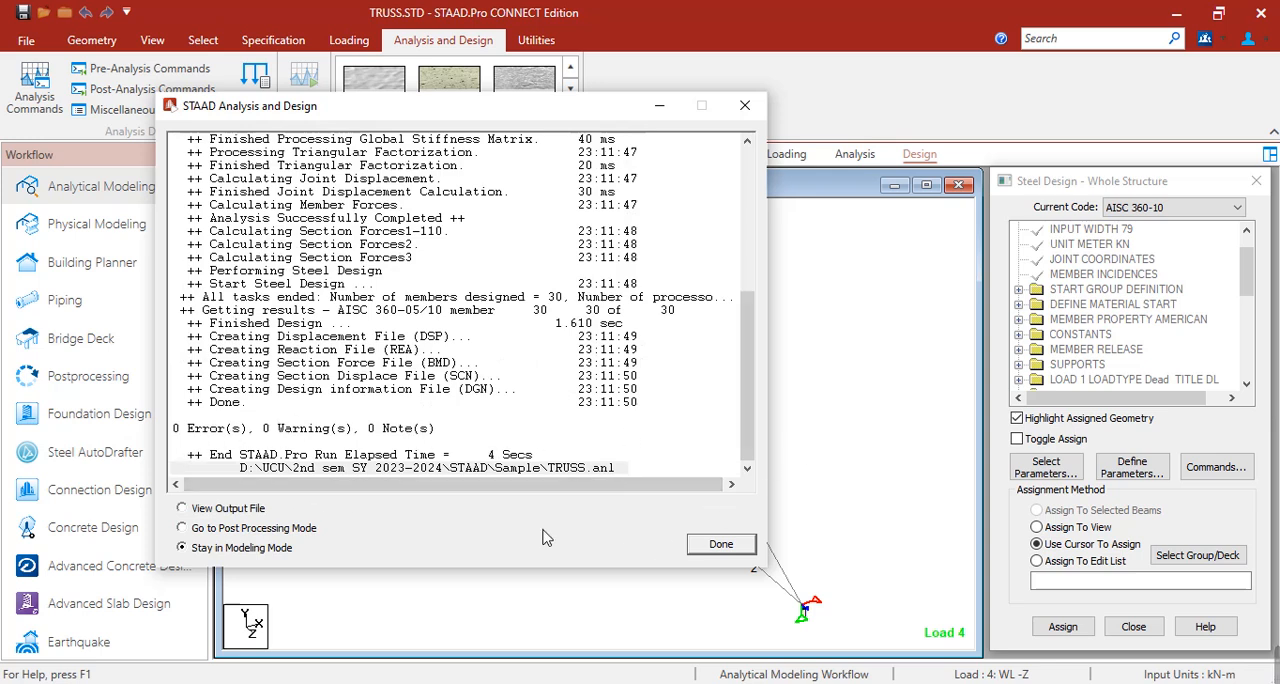
{"action": "left_click", "coordinate": [218, 512]}
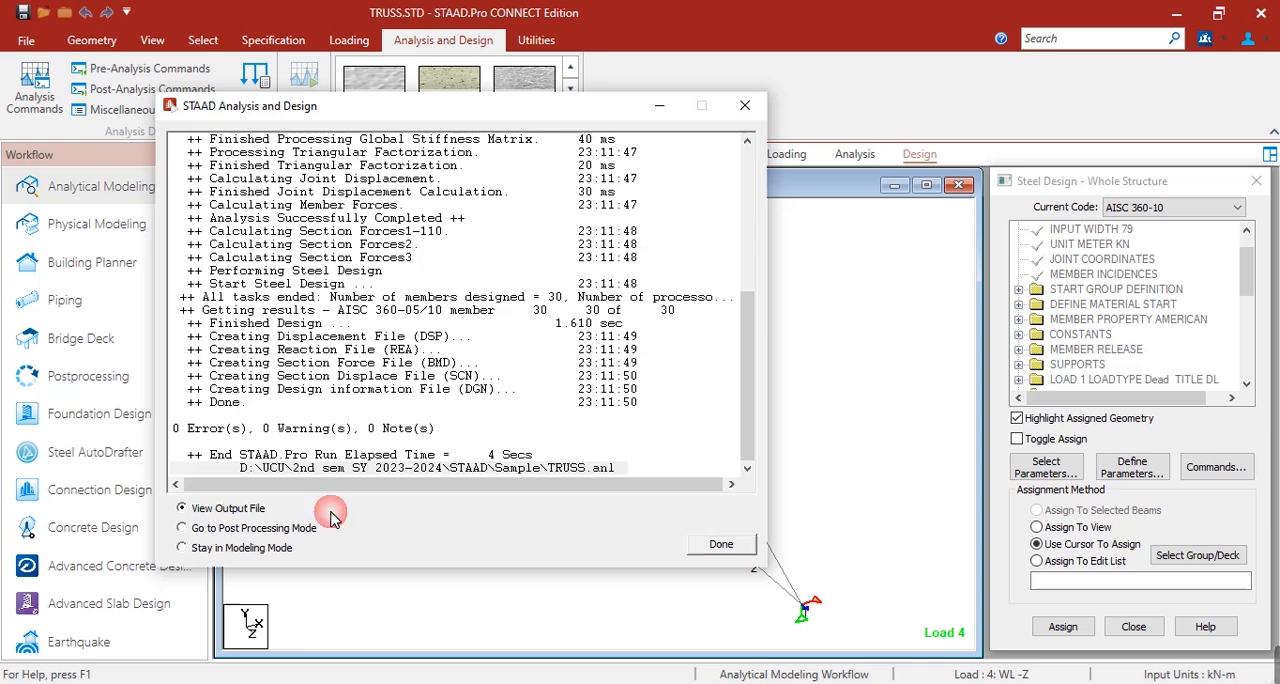
{"action": "left_click", "coordinate": [706, 546]}
Look through the output file from the echoed input commands to the steel design results of member 1.
{"action": "scroll", "coordinate": [663, 422], "scroll_direction": "down", "scroll_amount": 8}
{"action": "scroll", "coordinate": [657, 414], "scroll_direction": "up", "scroll_amount": 6}
{"action": "scroll", "coordinate": [657, 414], "scroll_direction": "up", "scroll_amount": 2}
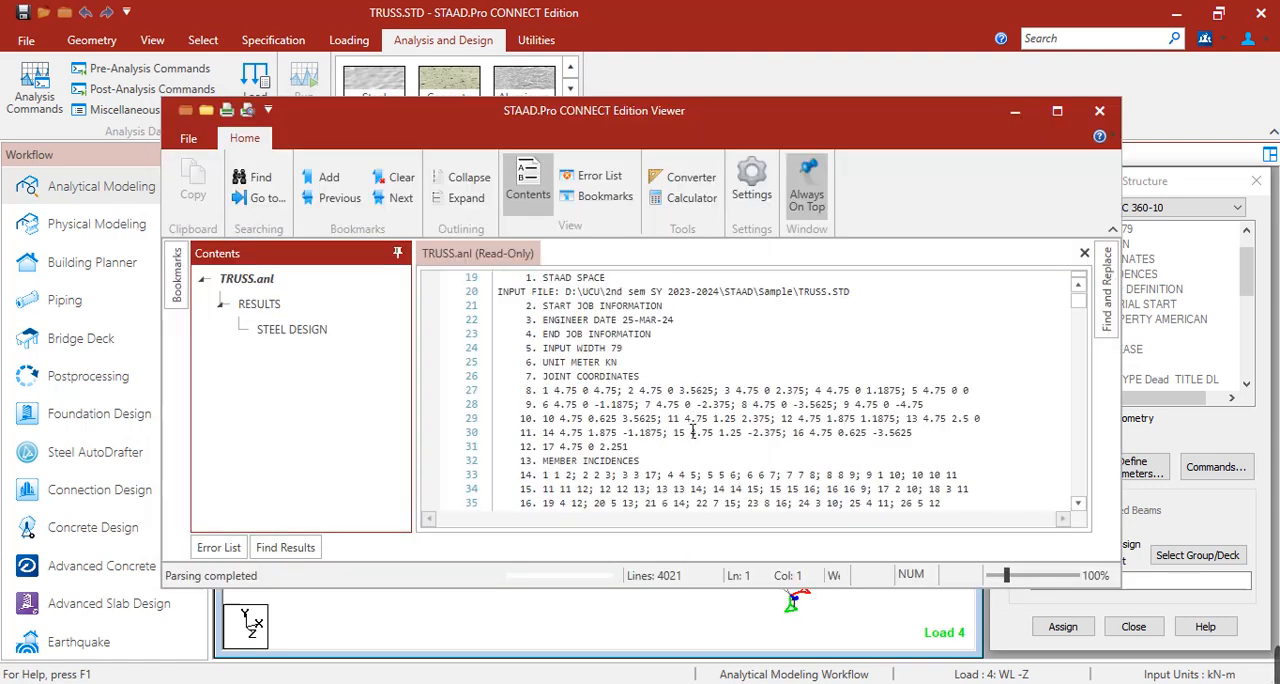
{"action": "scroll", "coordinate": [761, 444], "scroll_direction": "down", "scroll_amount": 16}
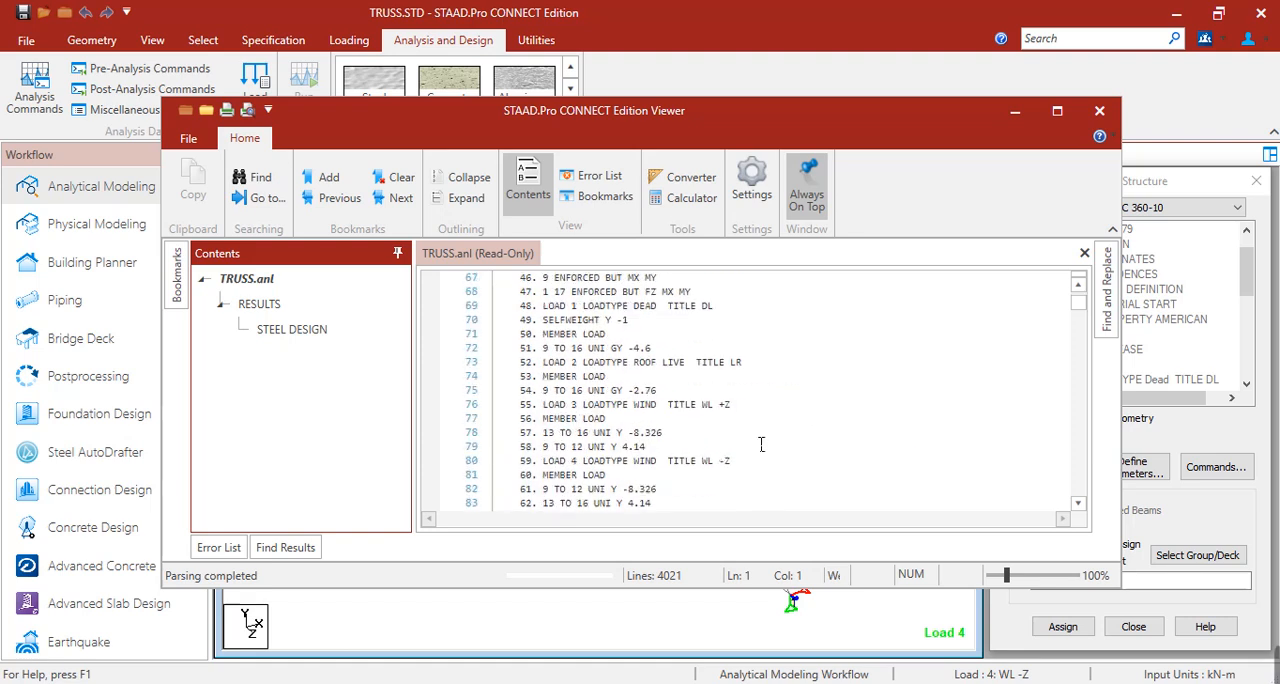
{"action": "mouse_move", "coordinate": [1078, 302]}
{"action": "left_mouse_down"}
{"action": "mouse_move", "coordinate": [1078, 380]}
{"action": "mouse_move", "coordinate": [1075, 319]}
{"action": "left_mouse_up"}
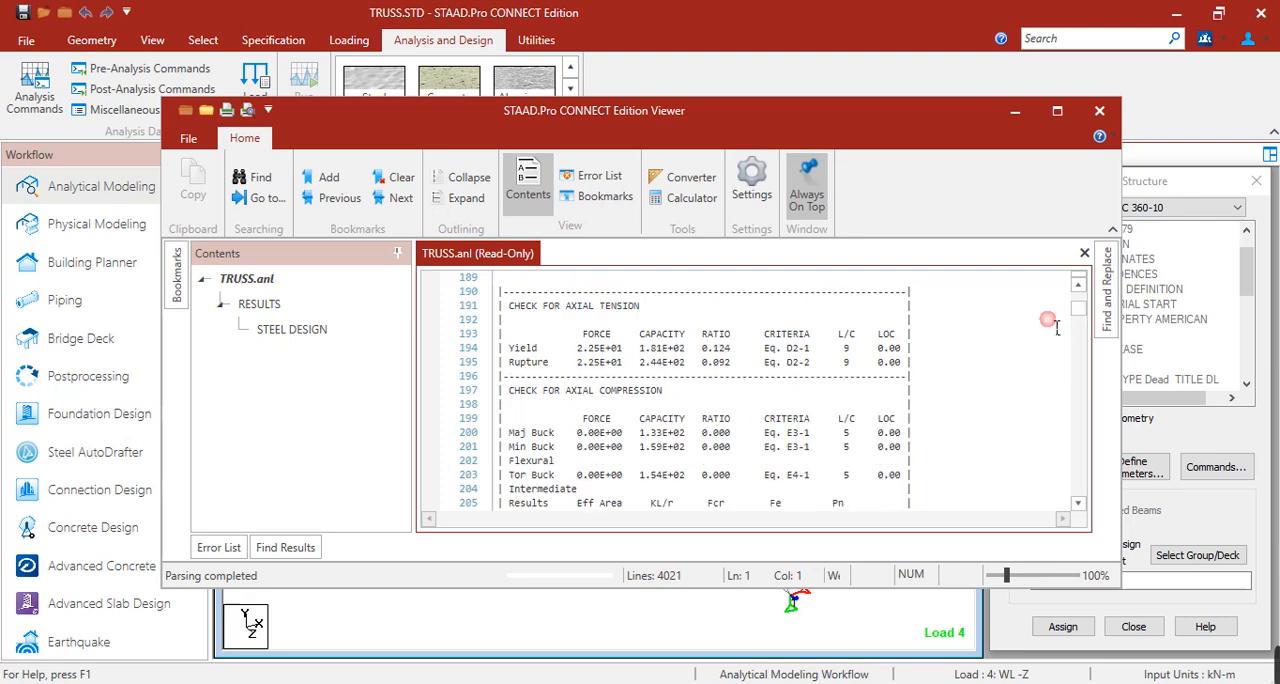
{"action": "scroll", "coordinate": [922, 388], "scroll_direction": "up", "scroll_amount": 20}
{"action": "scroll", "coordinate": [916, 394], "scroll_direction": "down", "scroll_amount": 13}
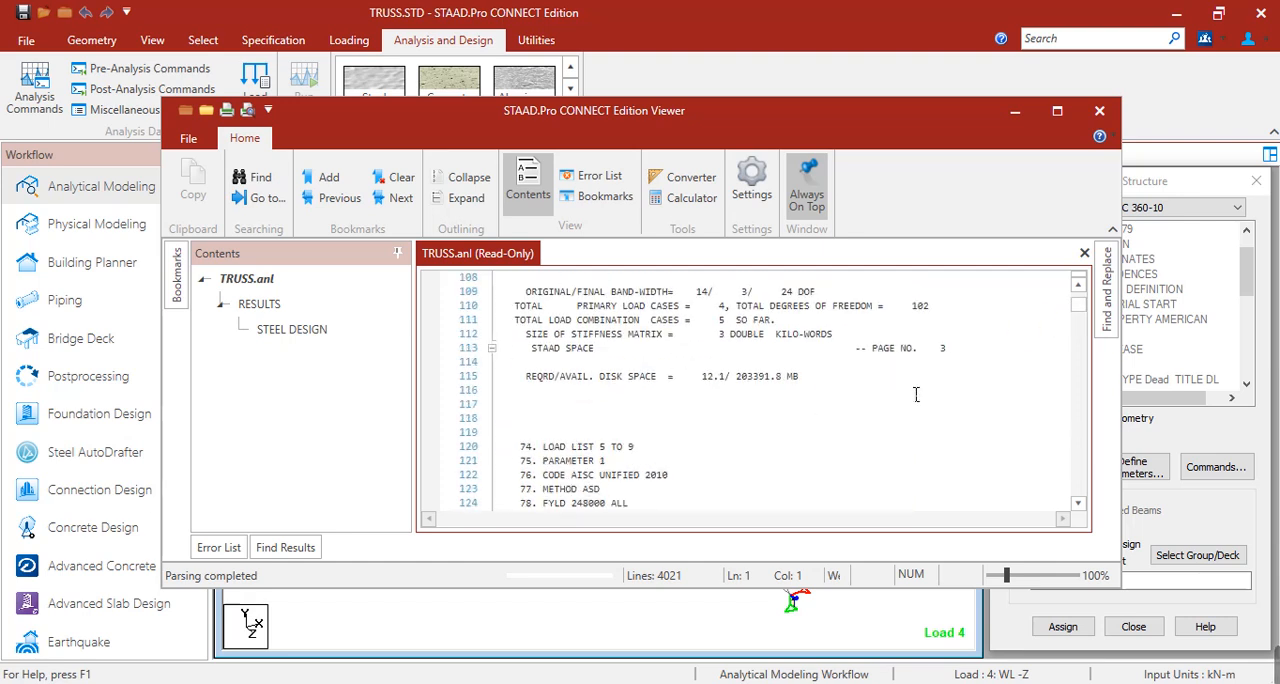
{"action": "scroll", "coordinate": [911, 402], "scroll_direction": "down", "scroll_amount": 3}
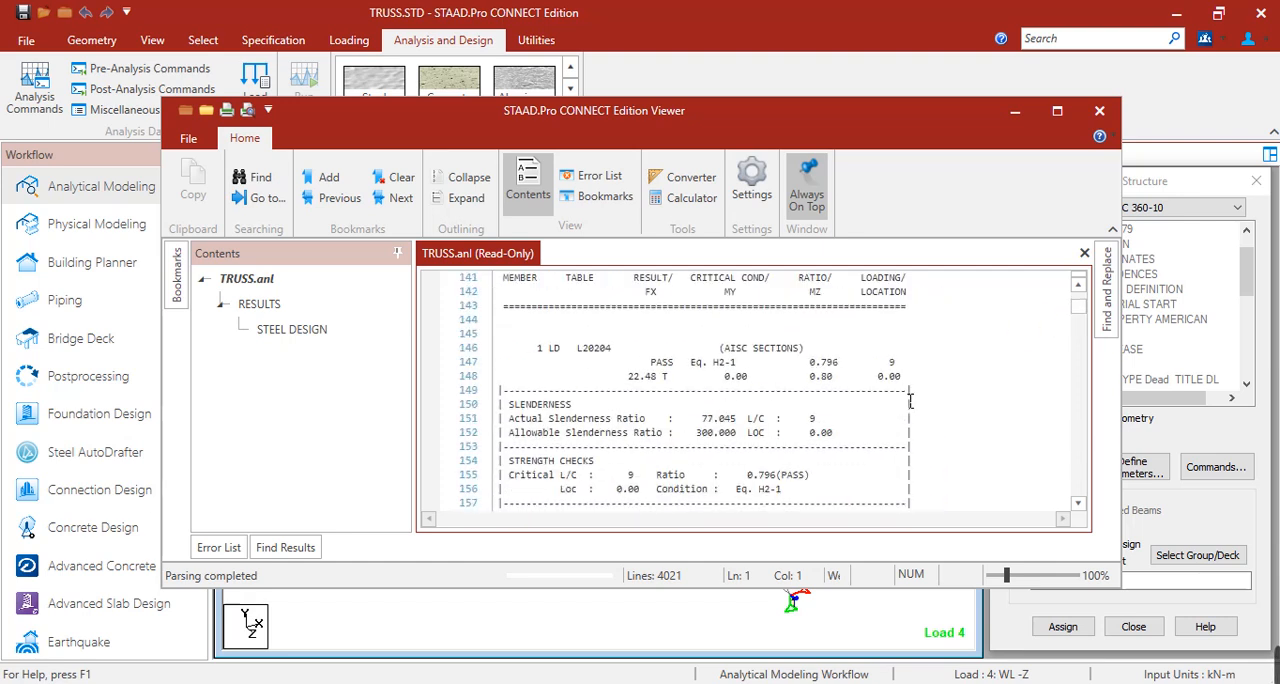
Examine member 1's section, code check result, slenderness, strength checks, section and material properties, and axial and shear checks in the output.
{"action": "left_click_drag", "start_coordinate": [578, 360], "coordinate": [626, 360]}
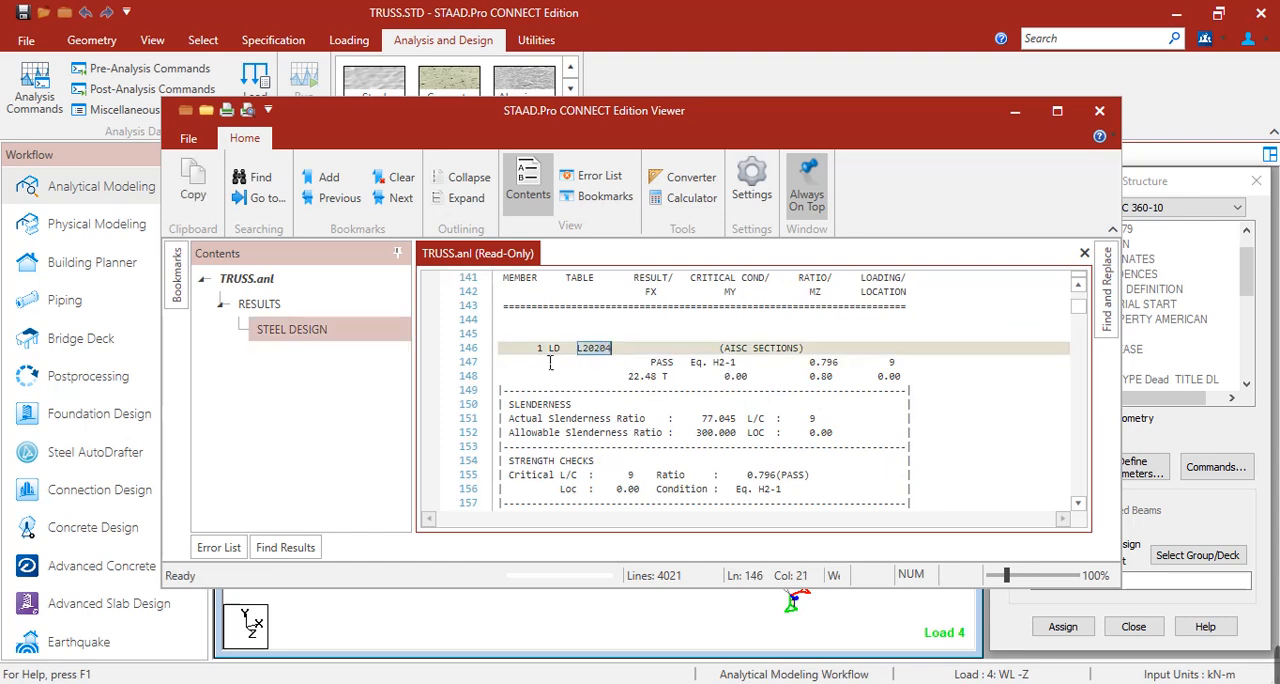
{"action": "scroll", "coordinate": [743, 358], "scroll_direction": "down", "scroll_amount": 1}
{"action": "left_click_drag", "start_coordinate": [651, 320], "coordinate": [684, 331]}
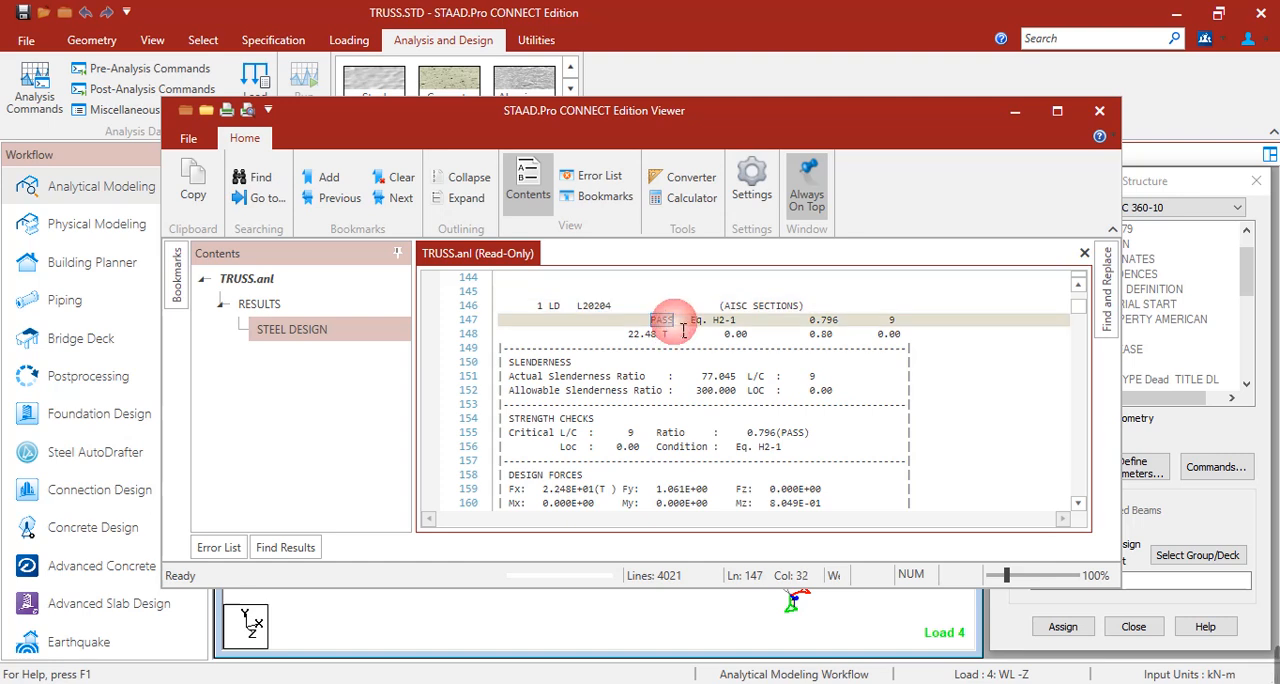
{"action": "left_click_drag", "start_coordinate": [698, 376], "coordinate": [744, 393]}
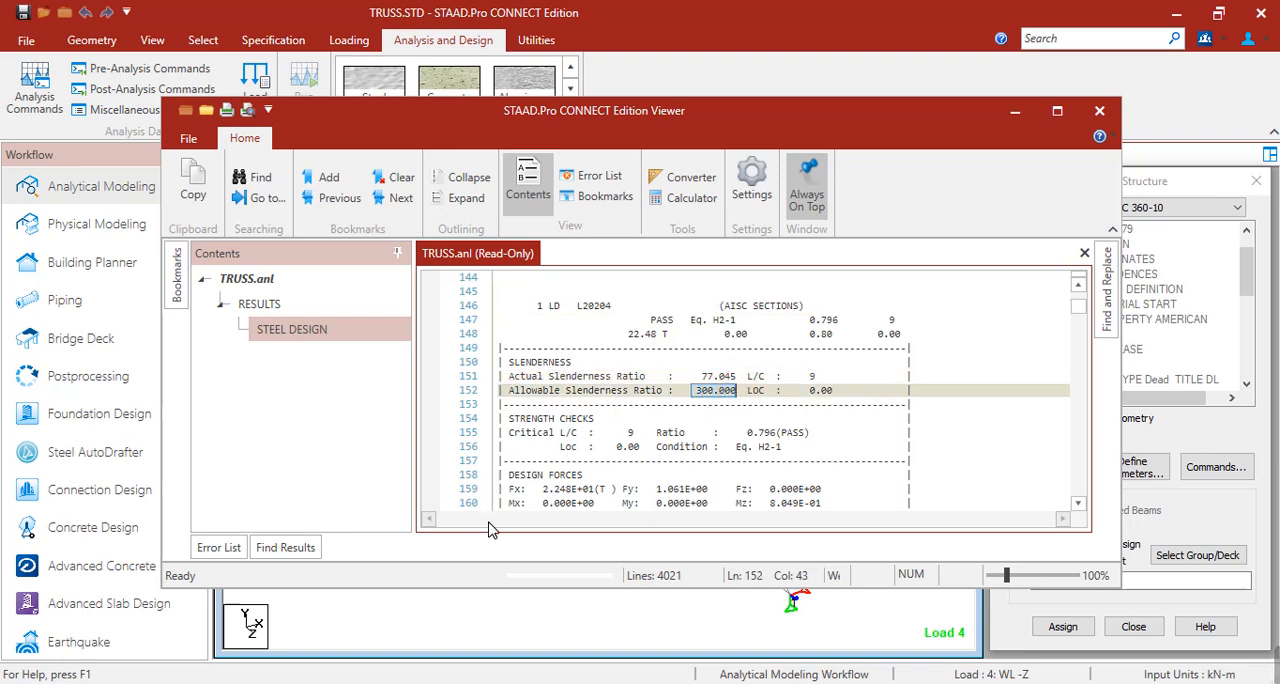
{"action": "scroll", "coordinate": [558, 458], "scroll_direction": "down", "scroll_amount": 2}
{"action": "left_click_drag", "start_coordinate": [508, 391], "coordinate": [590, 398]}
{"action": "left_click_drag", "start_coordinate": [509, 447], "coordinate": [612, 449]}
{"action": "scroll", "coordinate": [622, 447], "scroll_direction": "down", "scroll_amount": 3}
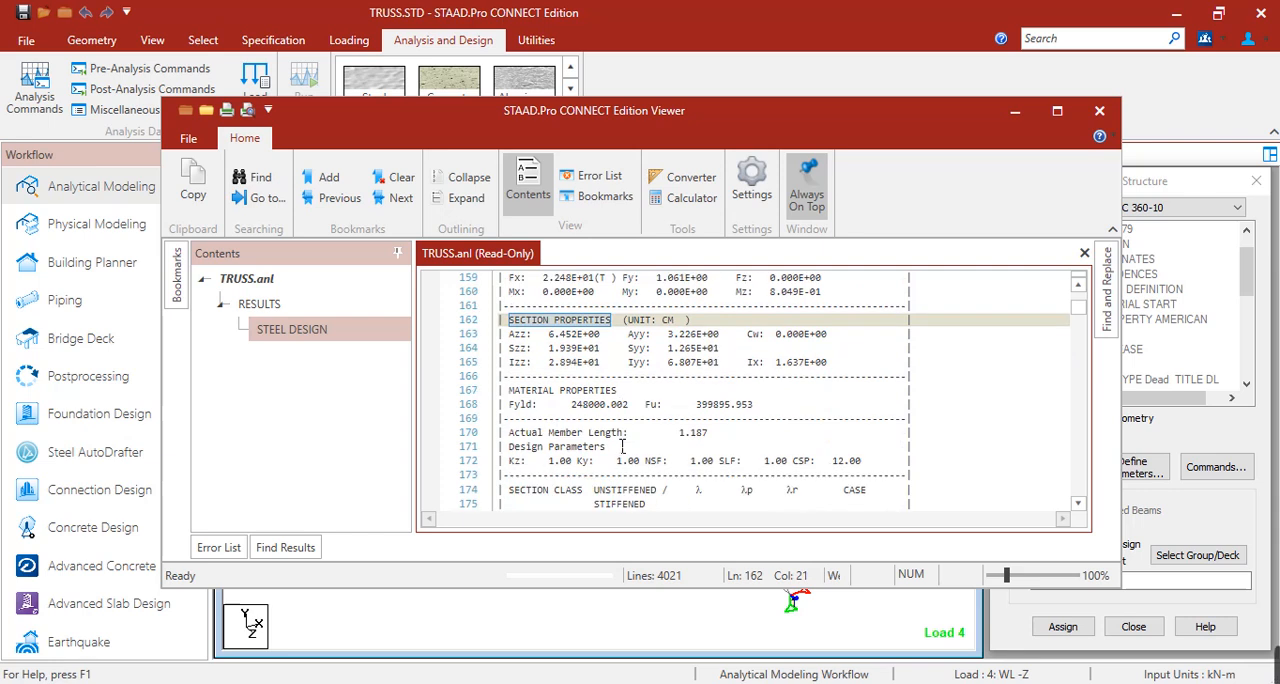
{"action": "scroll", "coordinate": [575, 451], "scroll_direction": "down", "scroll_amount": 3}
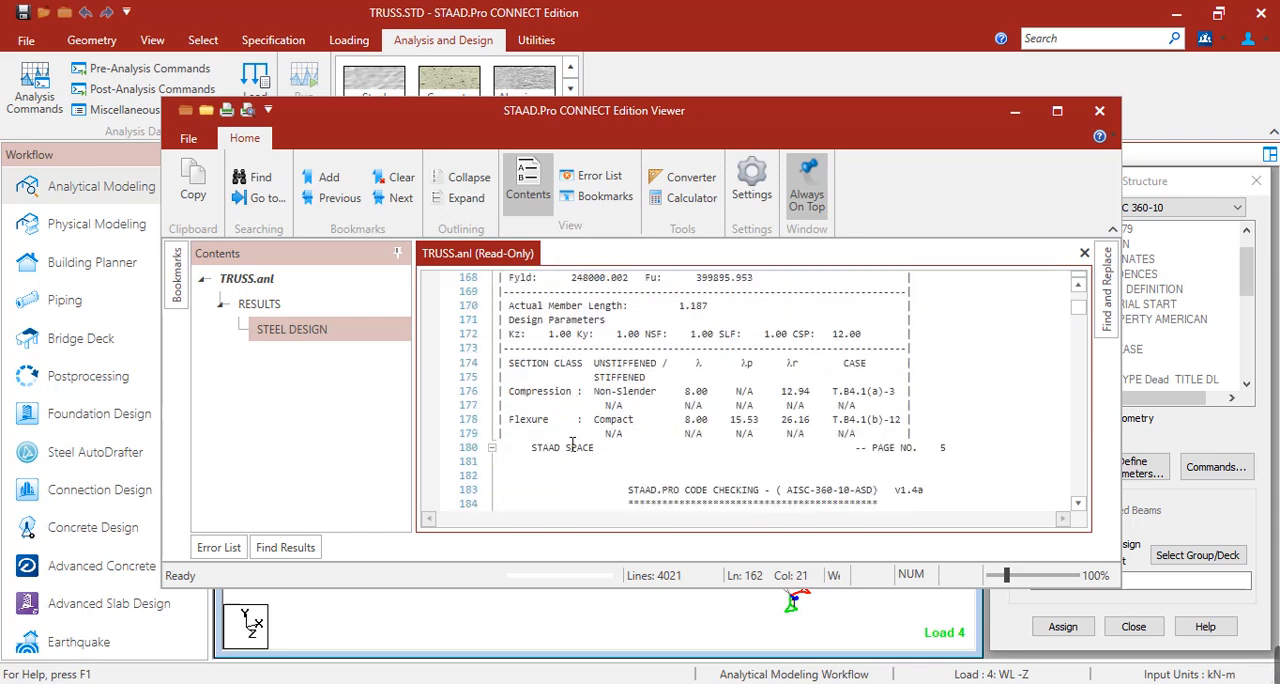
{"action": "scroll", "coordinate": [573, 444], "scroll_direction": "down", "scroll_amount": 3}
{"action": "scroll", "coordinate": [573, 444], "scroll_direction": "down", "scroll_amount": 6}
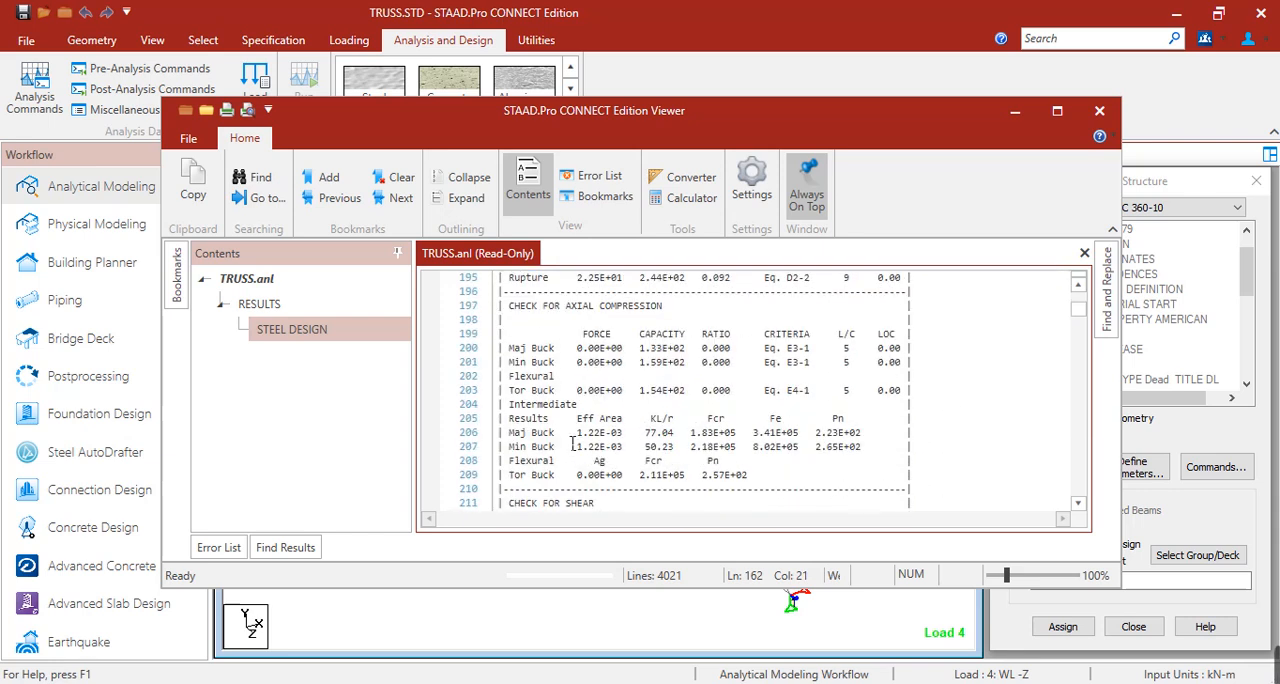
{"action": "scroll", "coordinate": [588, 456], "scroll_direction": "down", "scroll_amount": 2}
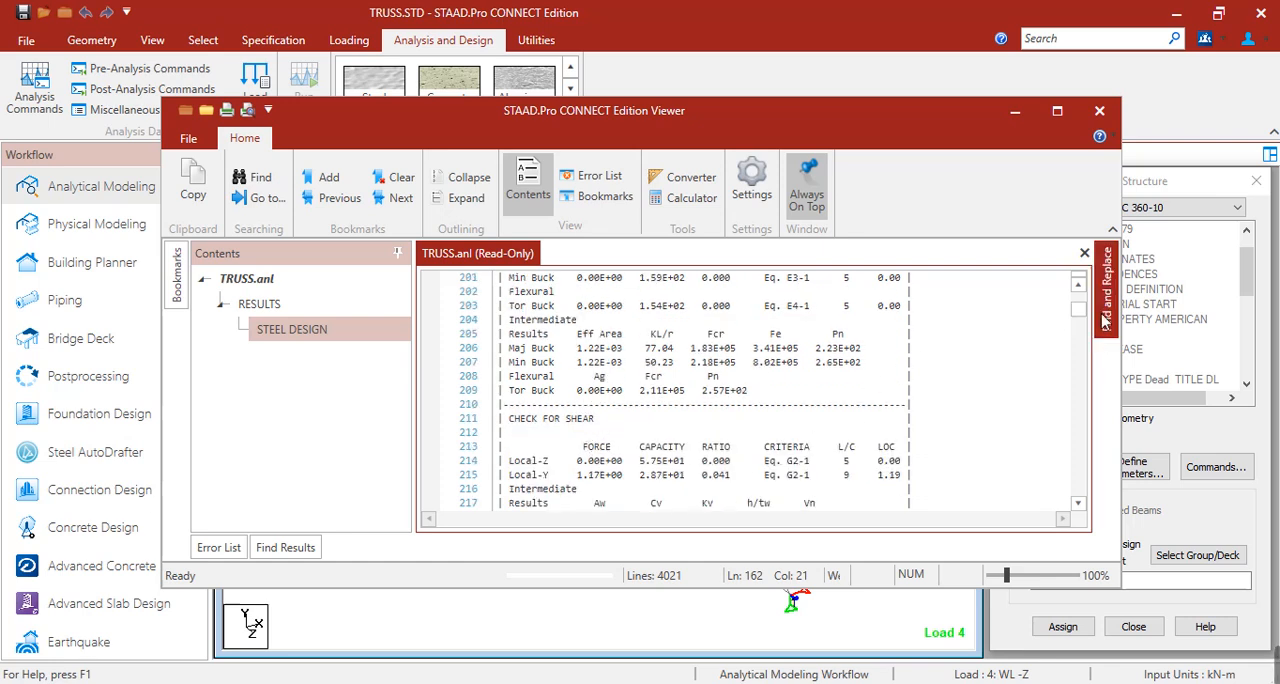
Search the output document for all occurrences of "fail" and go to the match in the steel design results.
{"action": "mouse_move", "coordinate": [1105, 318]}
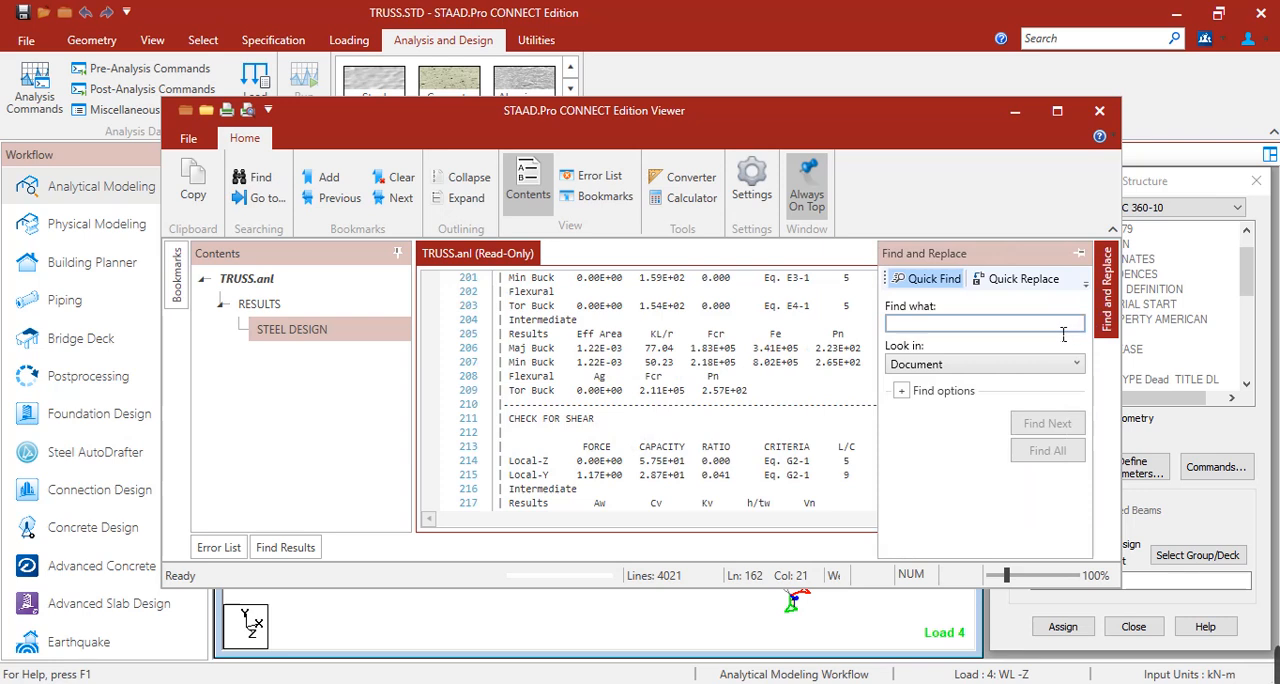
{"action": "left_click", "coordinate": [972, 323]}
{"action": "type", "text": "fail"}
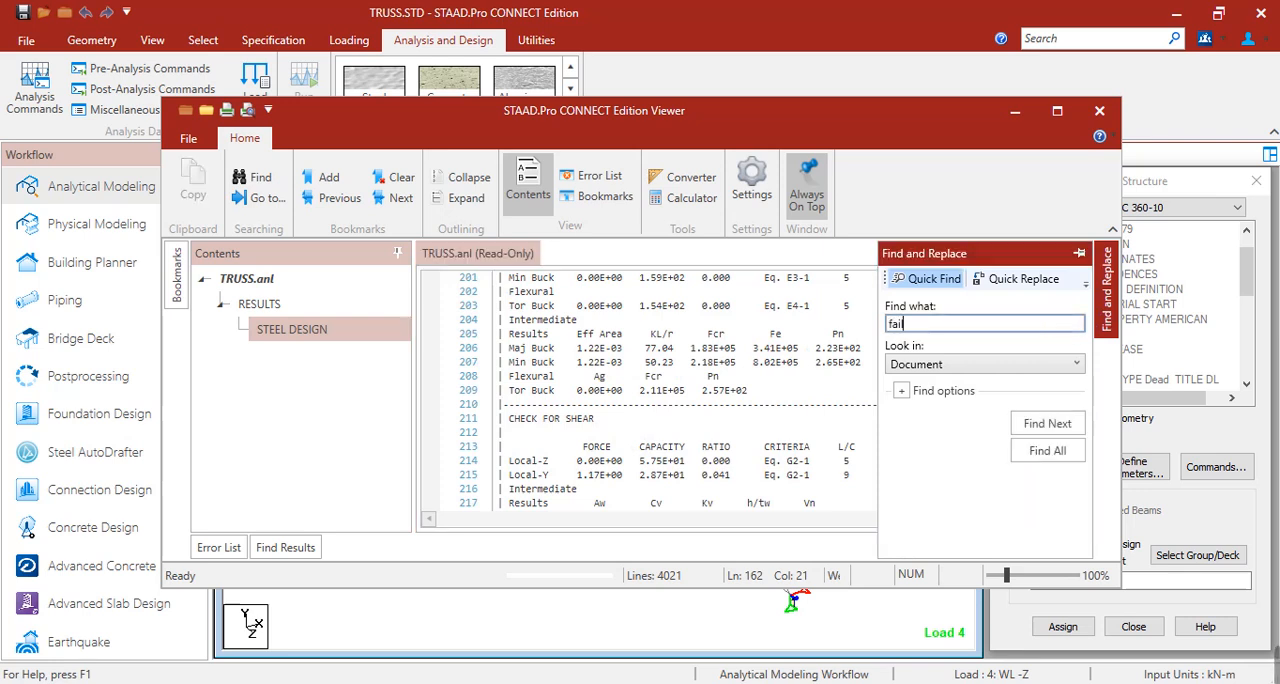
{"action": "left_click", "coordinate": [1047, 450]}
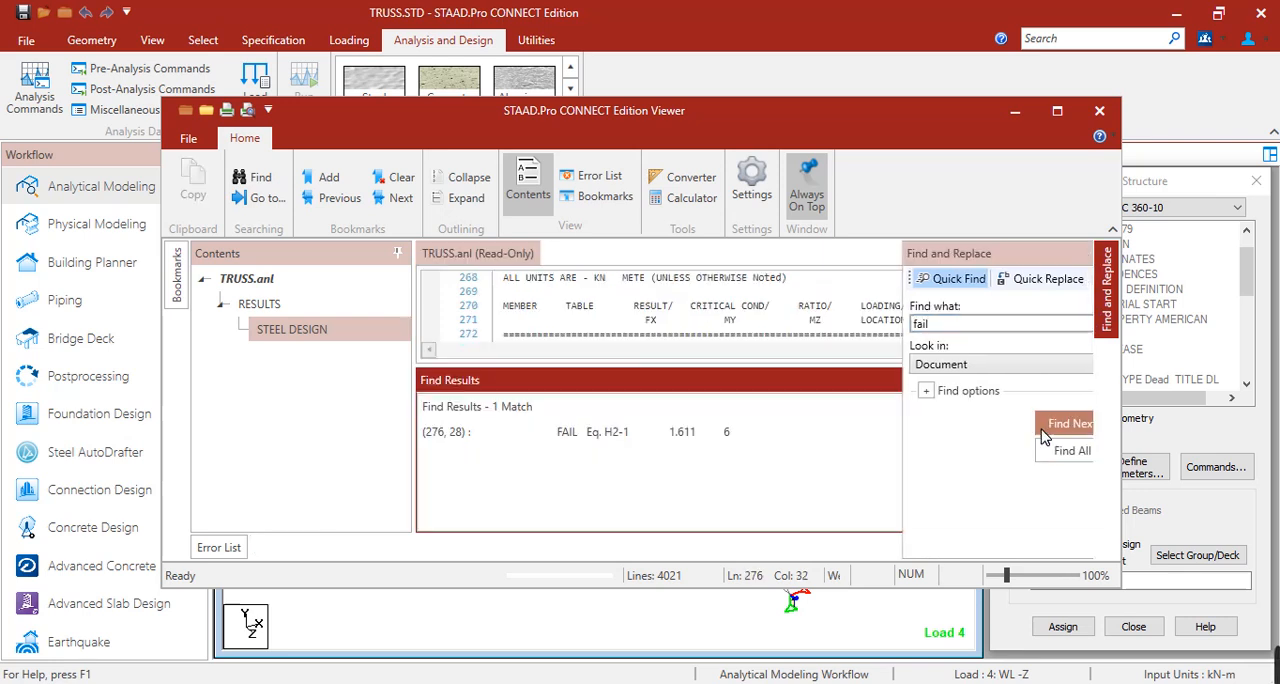
{"action": "double_click", "coordinate": [760, 437]}
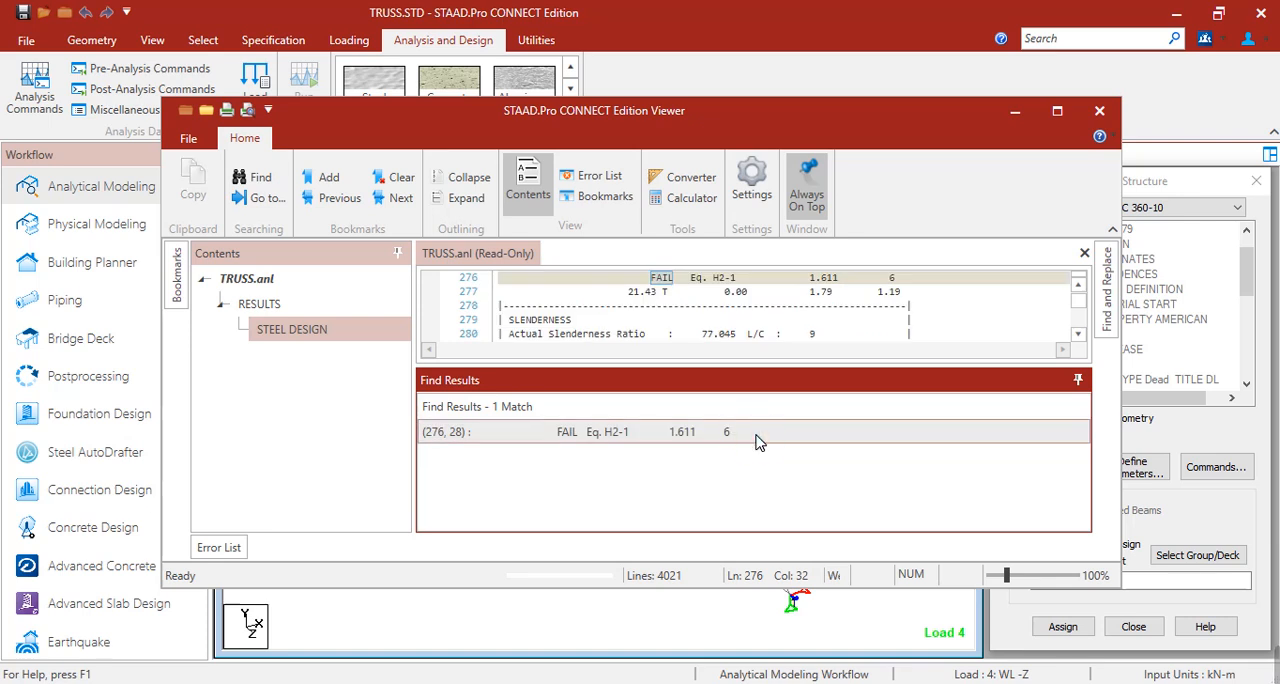
Enlarge the output text area to identify the failing member's number in its results entry, and close the output file.
{"action": "left_click_drag", "start_coordinate": [825, 375], "coordinate": [826, 468]}
{"action": "scroll", "coordinate": [810, 360], "scroll_direction": "up", "scroll_amount": 2}
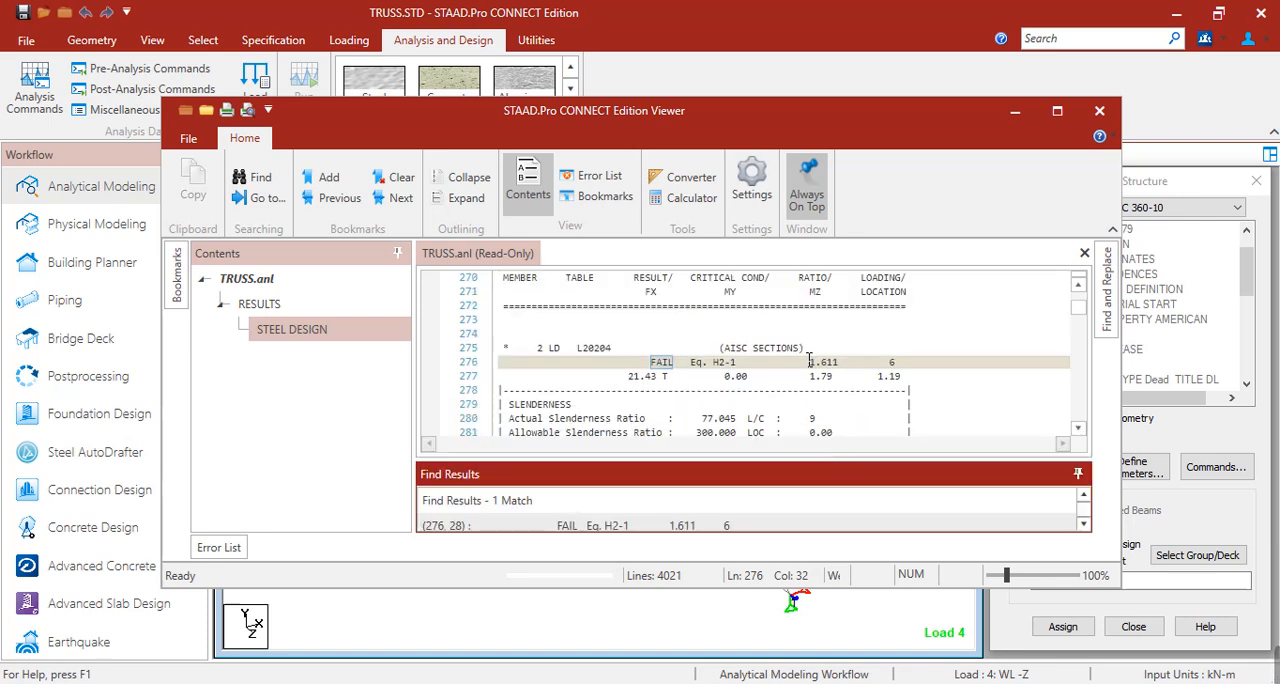
{"action": "left_click", "coordinate": [543, 350]}
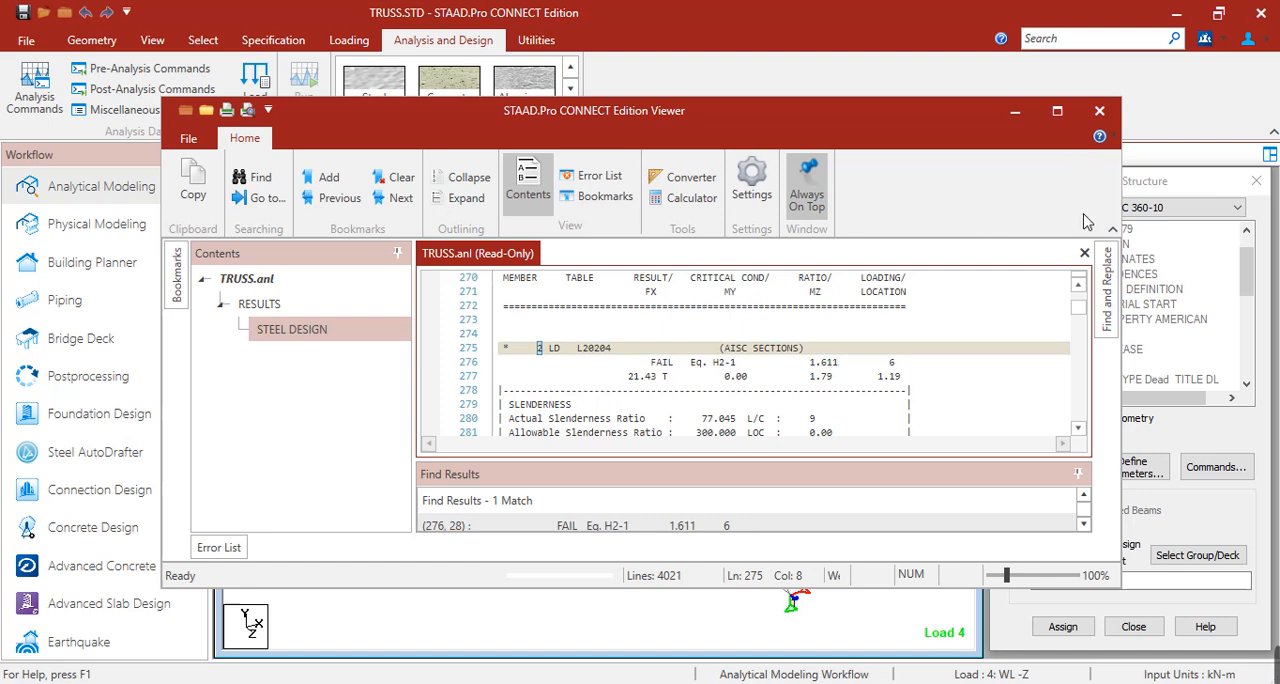
{"action": "left_click", "coordinate": [1099, 110]}
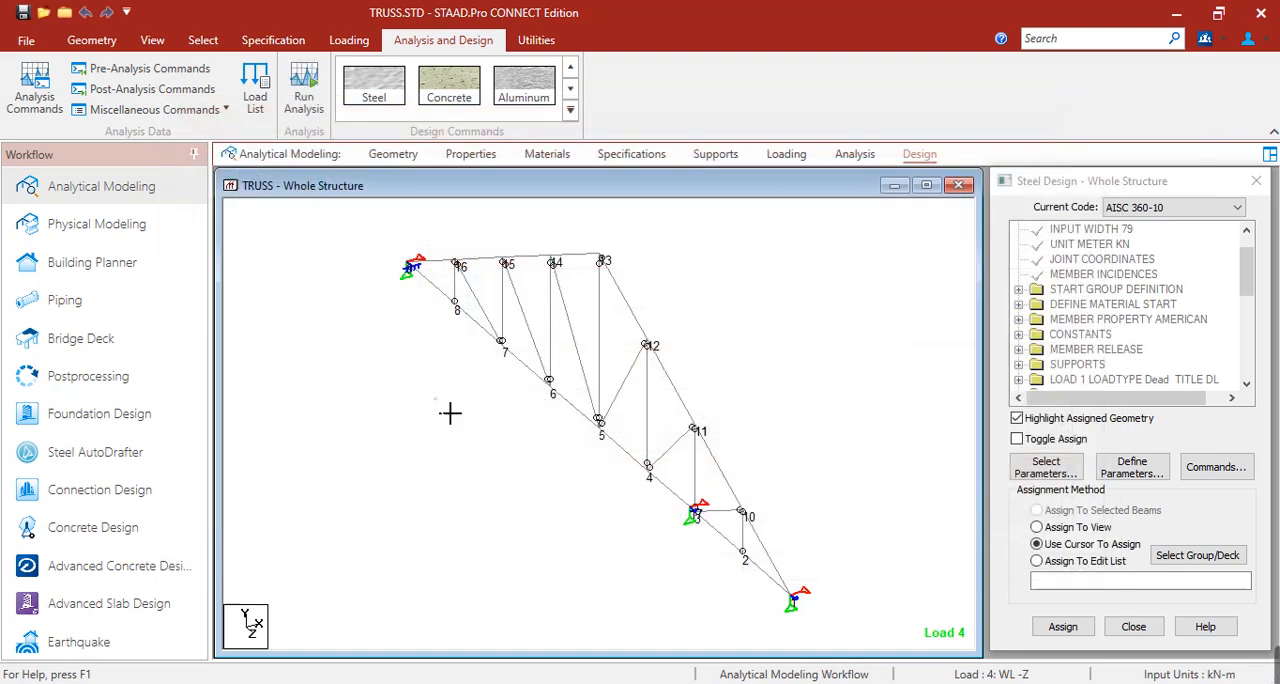
Replace the node numbers with beam numbers and show the truss in a side elevation with the Z axis pointing right.
{"action": "key", "text": "shift+n"}
{"action": "key", "text": "shift+b"}
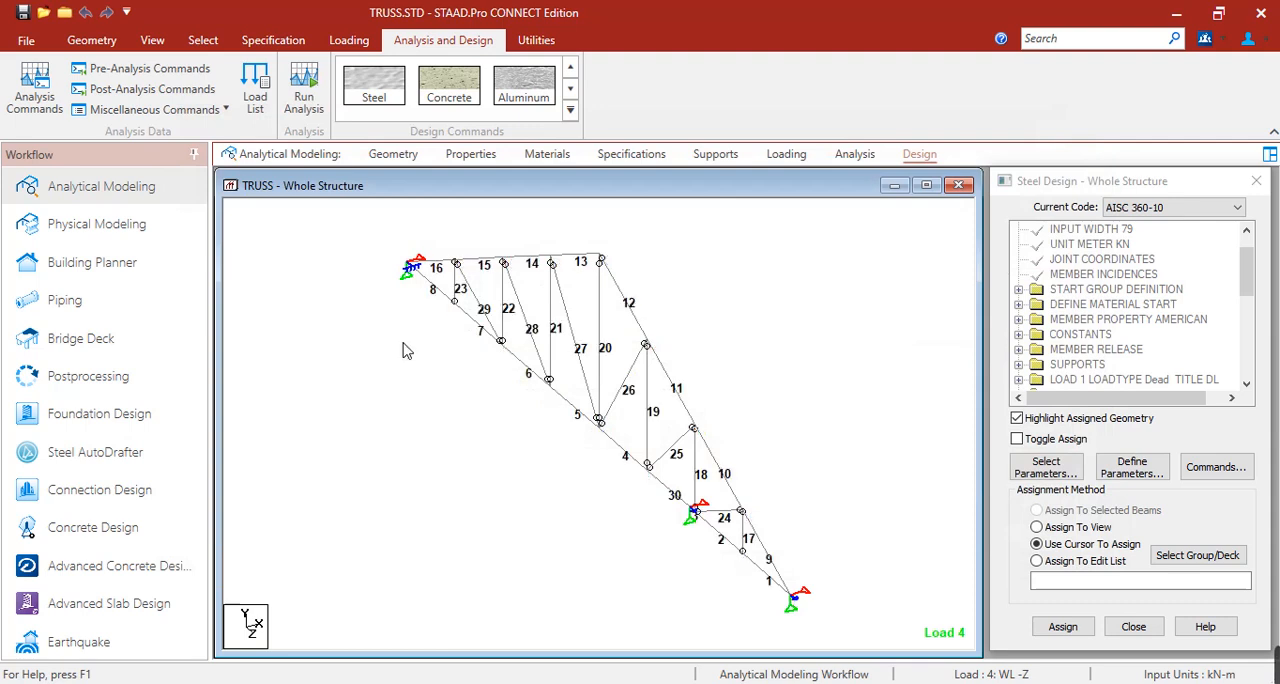
{"action": "left_click", "coordinate": [152, 40]}
{"action": "left_click", "coordinate": [386, 89]}
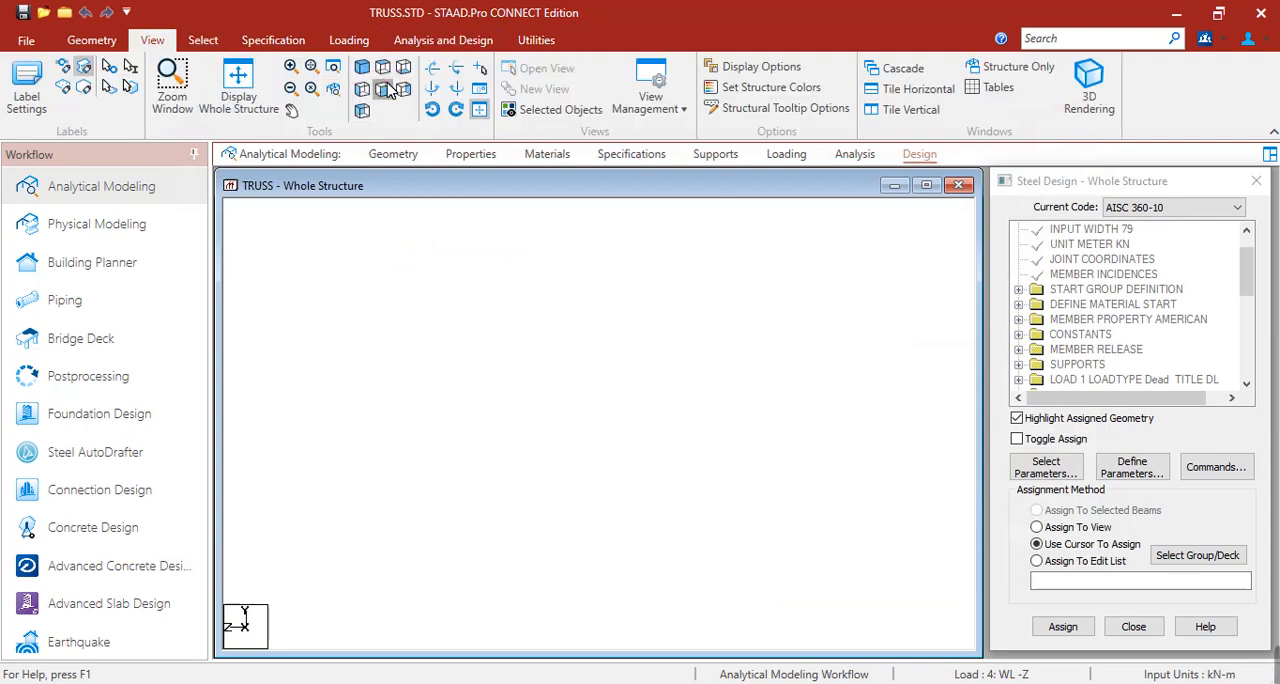
{"action": "left_click", "coordinate": [362, 89]}
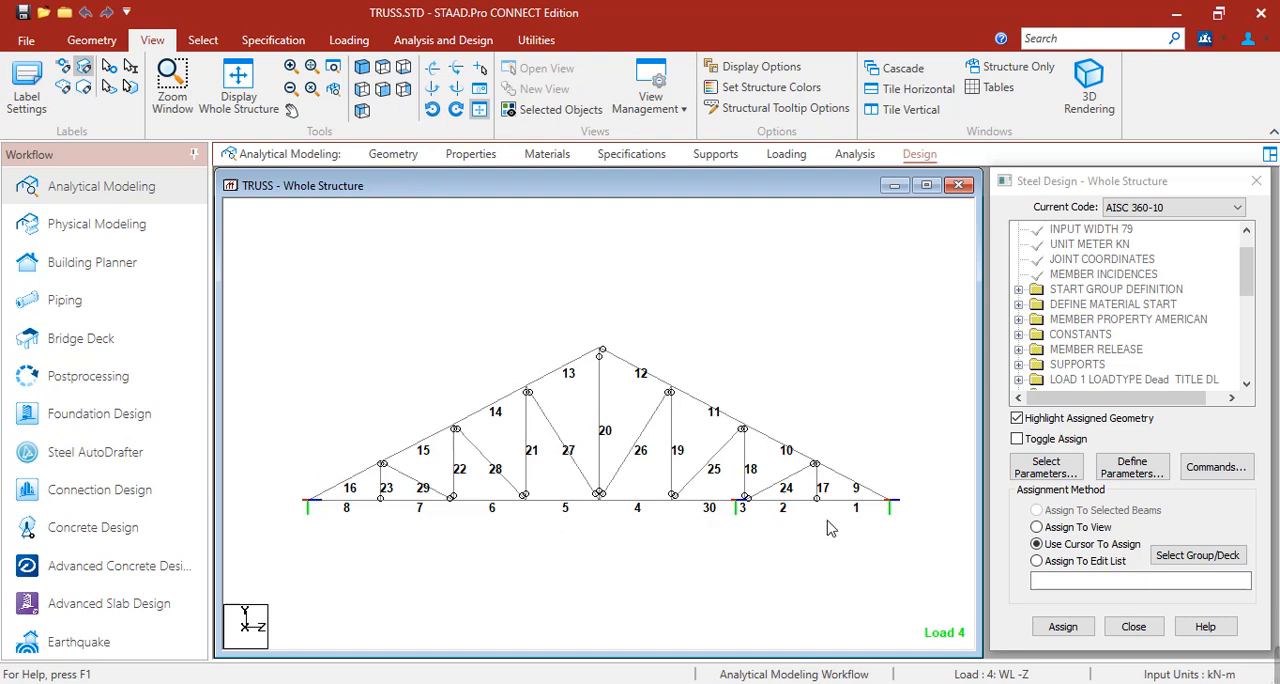
Open the details of member 2 on the bottom chord and show its steel design results.
{"action": "left_click", "coordinate": [797, 510]}
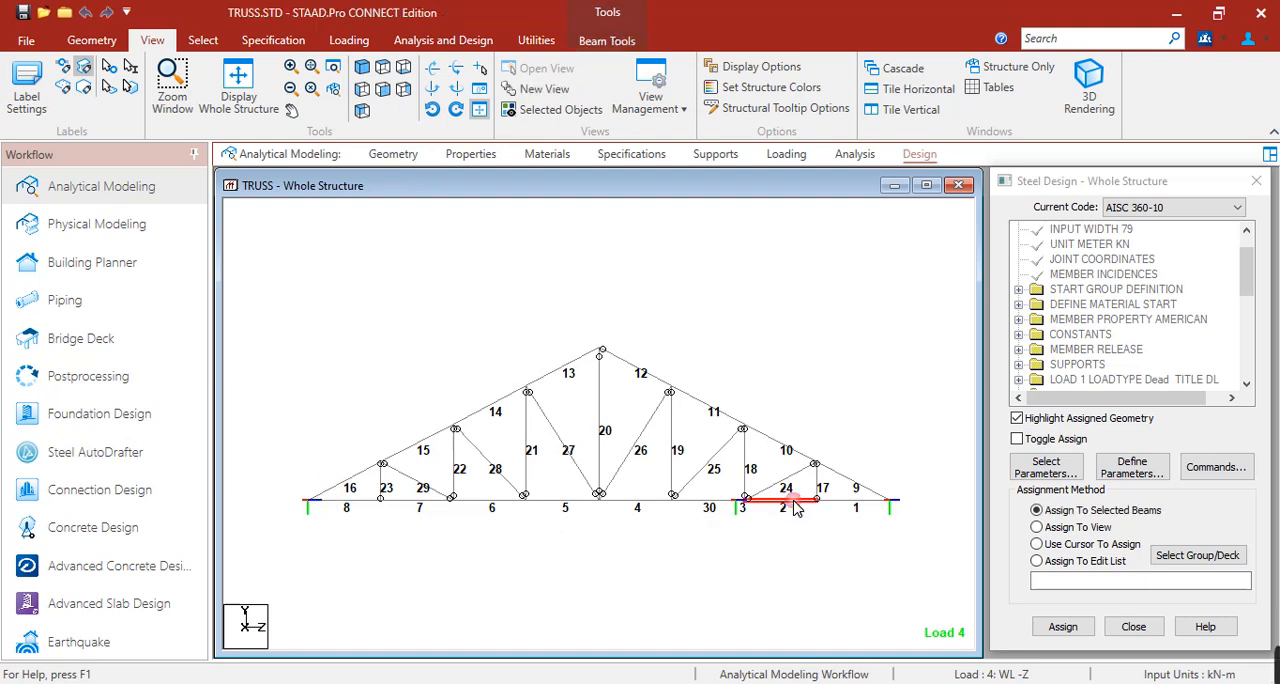
{"action": "double_click", "coordinate": [797, 510]}
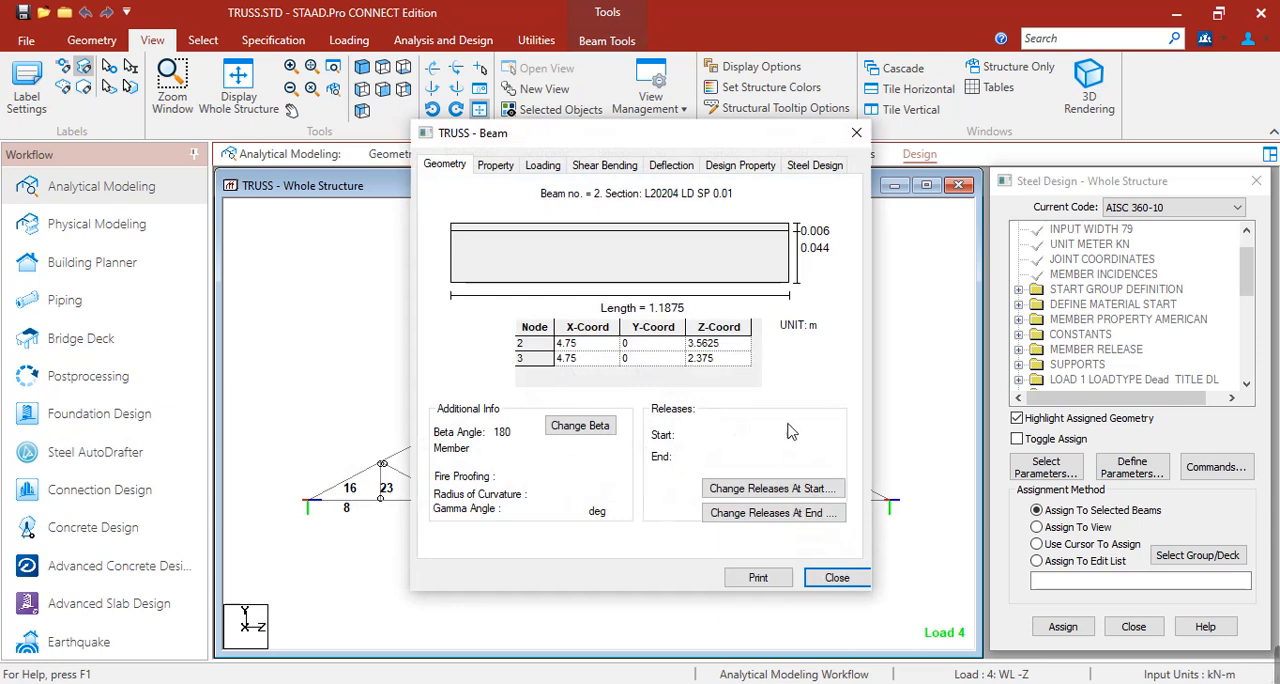
{"action": "left_click", "coordinate": [725, 168]}
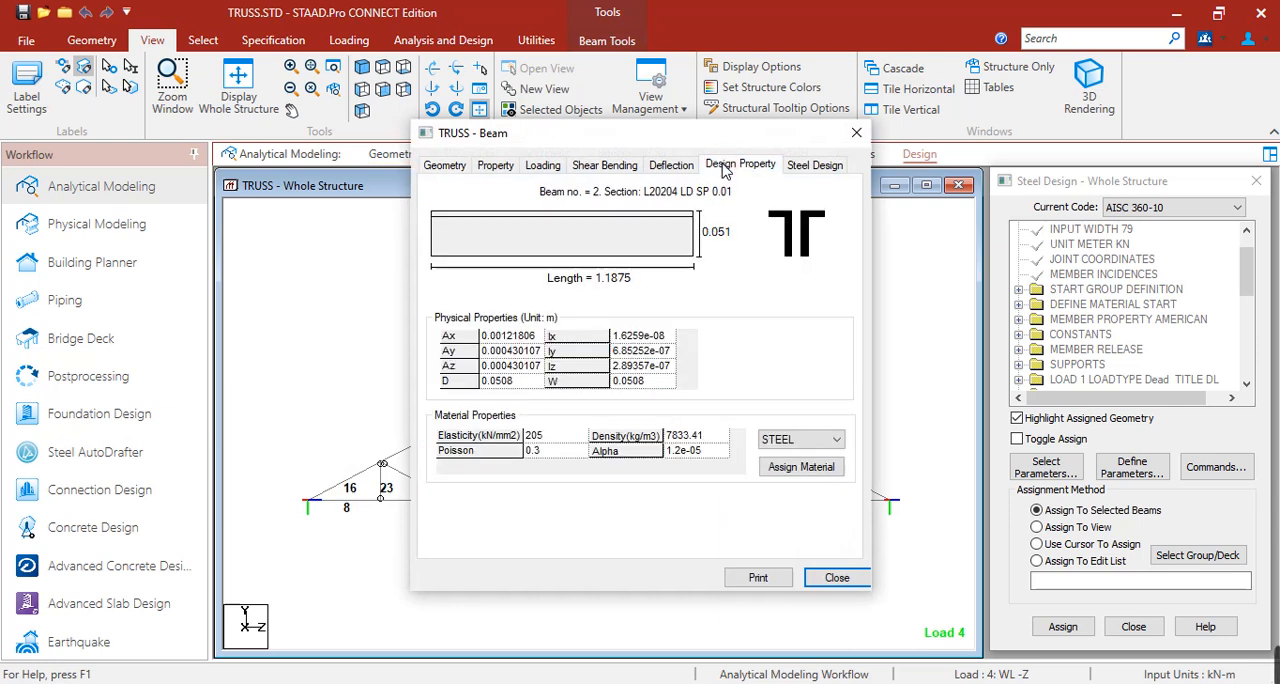
{"action": "left_click", "coordinate": [812, 165]}
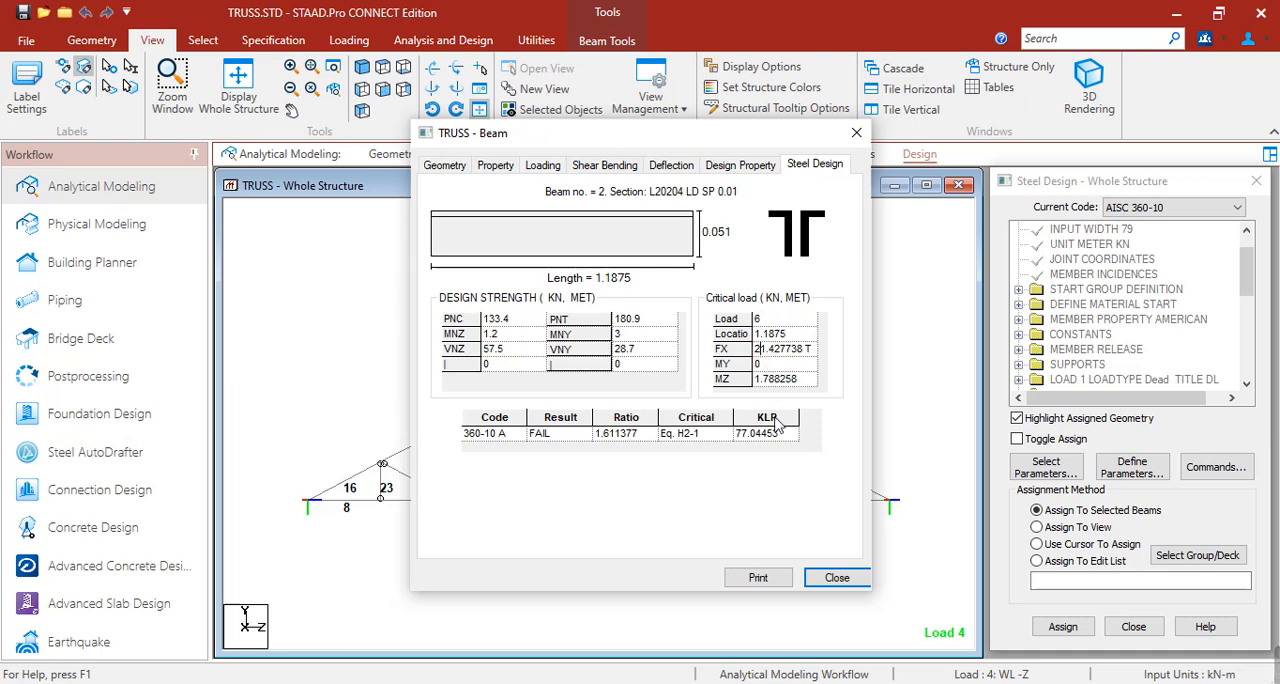
Compare member 2's critical axial force FX and moment MZ with its design strengths PNT and MNZ, and close the details.
{"action": "left_click", "coordinate": [775, 352]}
{"action": "left_click_drag", "start_coordinate": [820, 352], "coordinate": [754, 349]}
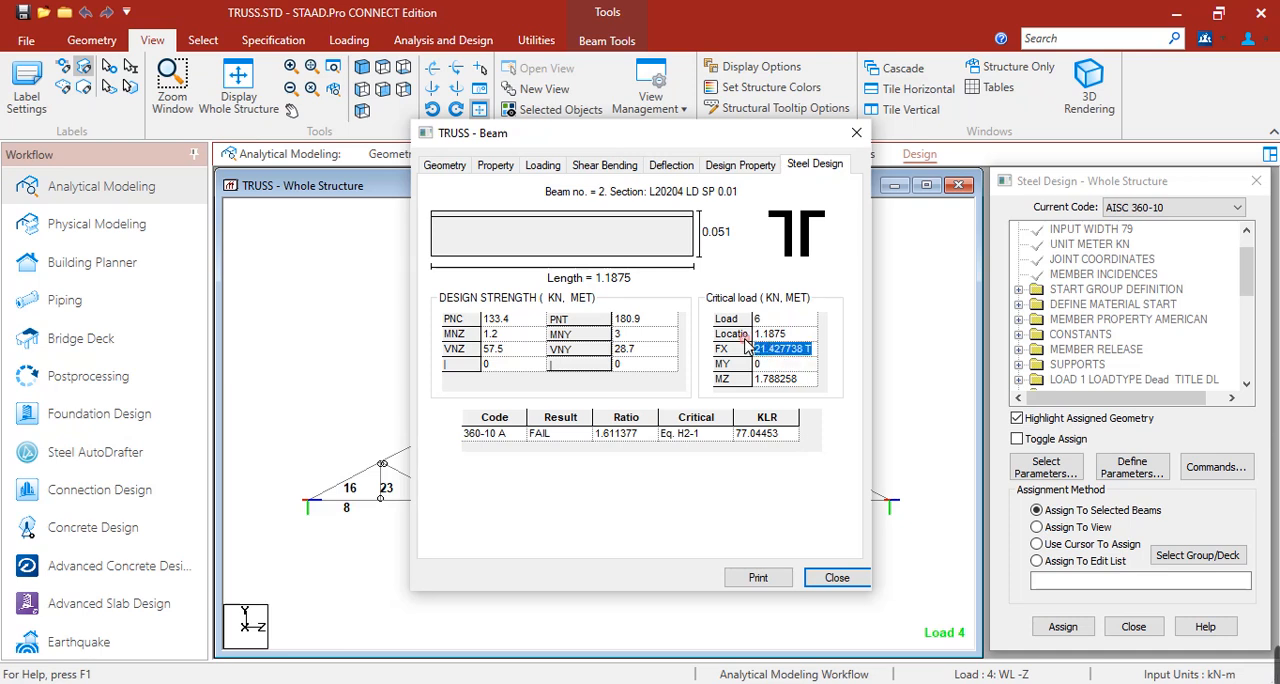
{"action": "left_click_drag", "start_coordinate": [648, 320], "coordinate": [627, 341]}
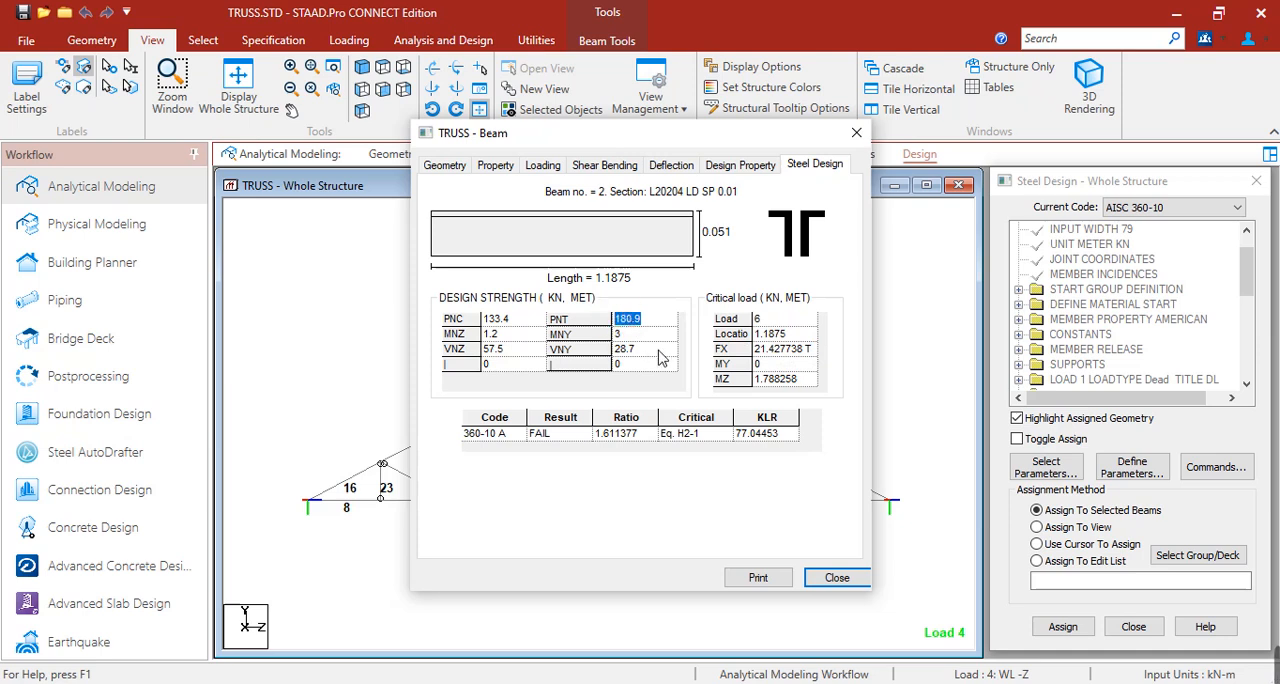
{"action": "left_click", "coordinate": [777, 381]}
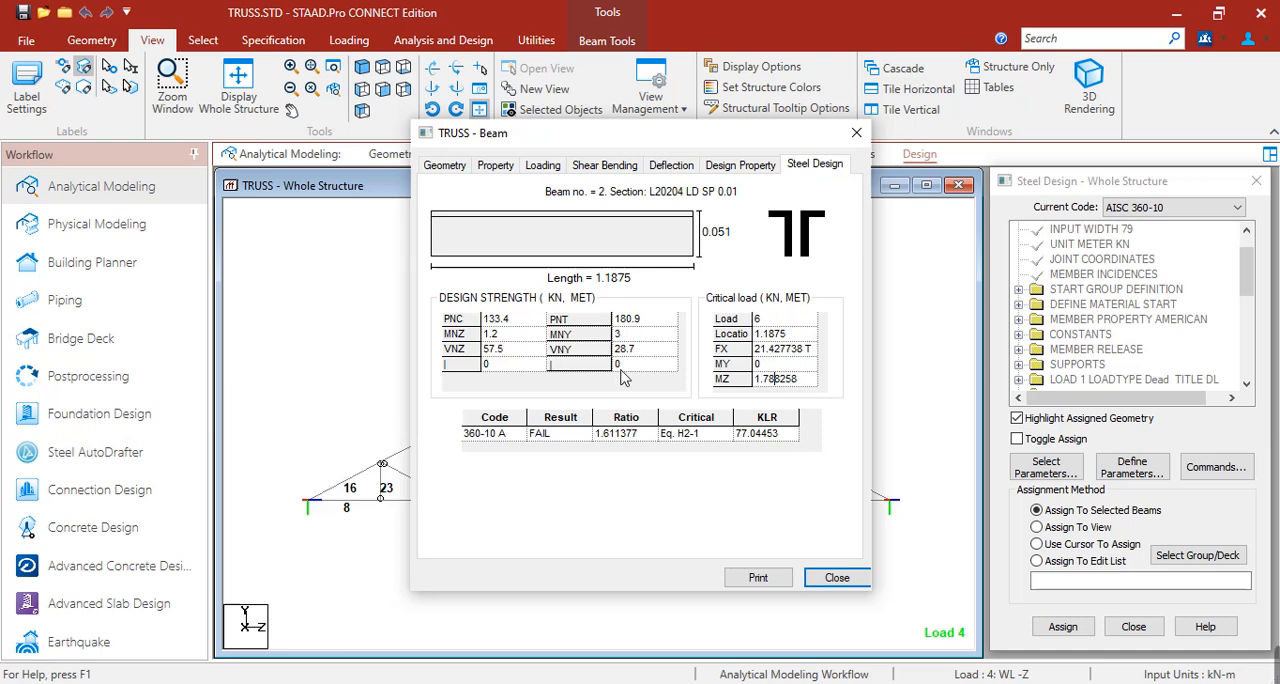
{"action": "left_click", "coordinate": [515, 341]}
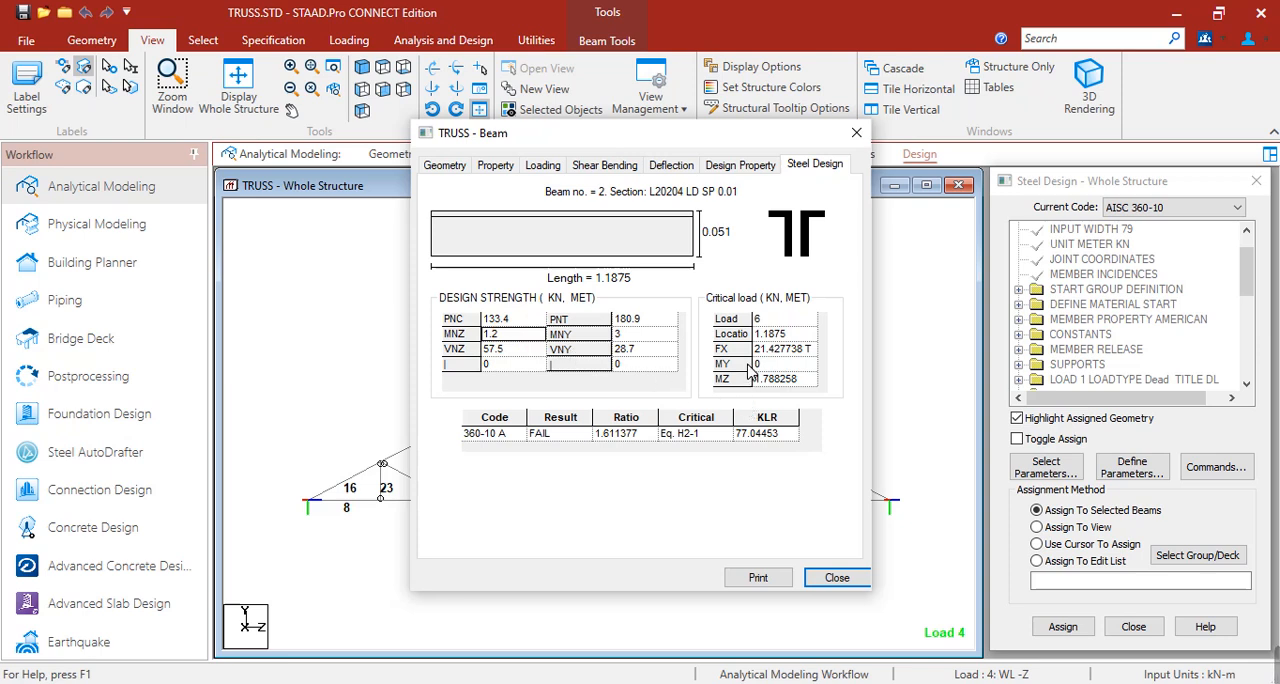
{"action": "left_click", "coordinate": [835, 578]}
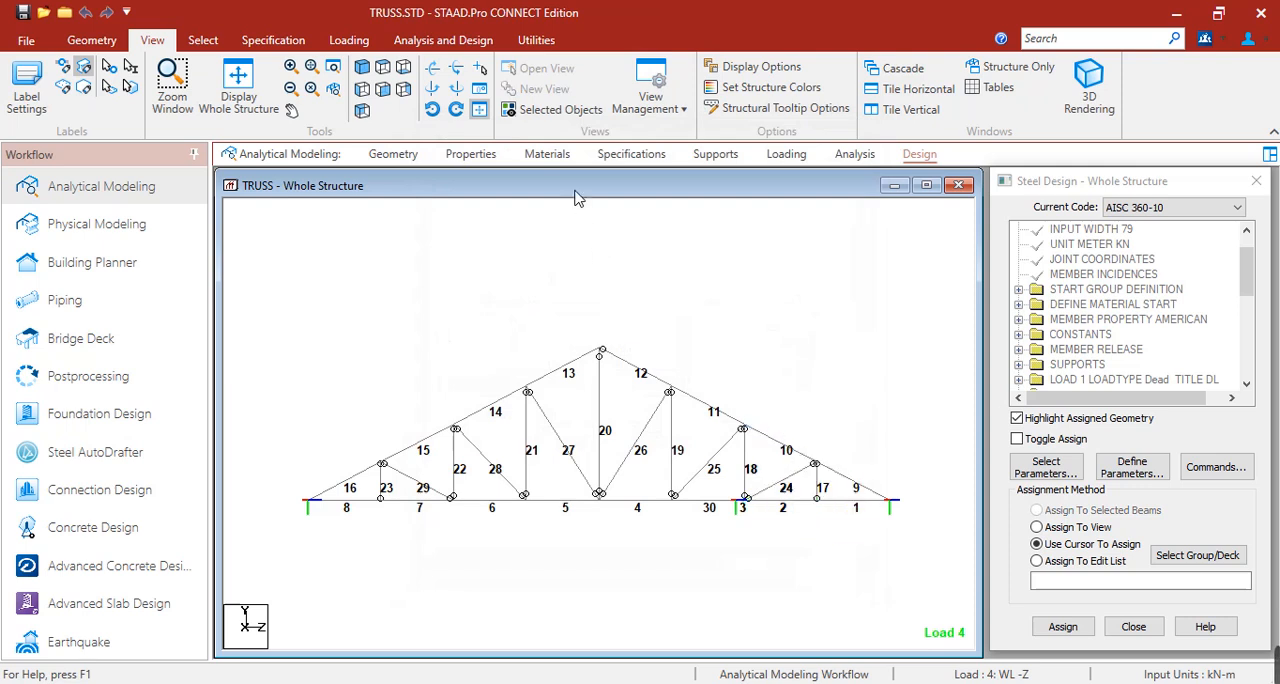
Review which truss members use the L20204 LD and L20203 LD sections, and clear the member selection.
{"action": "left_click", "coordinate": [491, 157]}
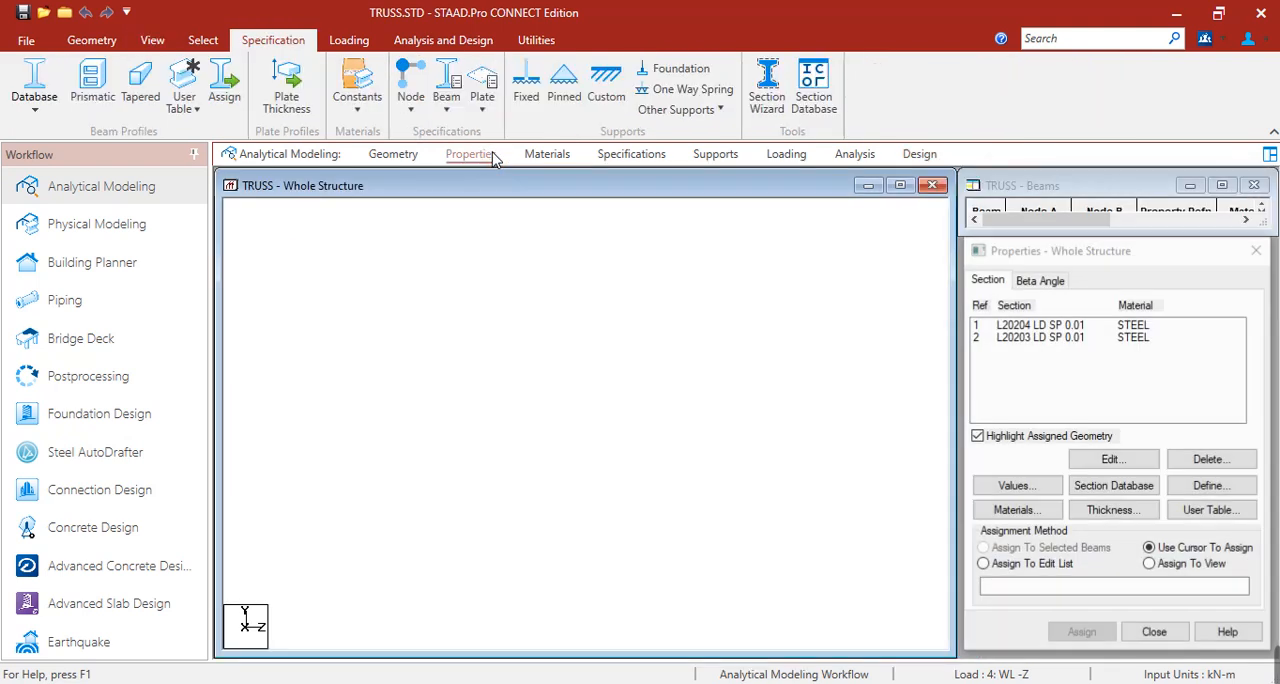
{"action": "left_click", "coordinate": [1016, 340]}
{"action": "left_click", "coordinate": [1014, 327]}
{"action": "left_click", "coordinate": [1015, 338]}
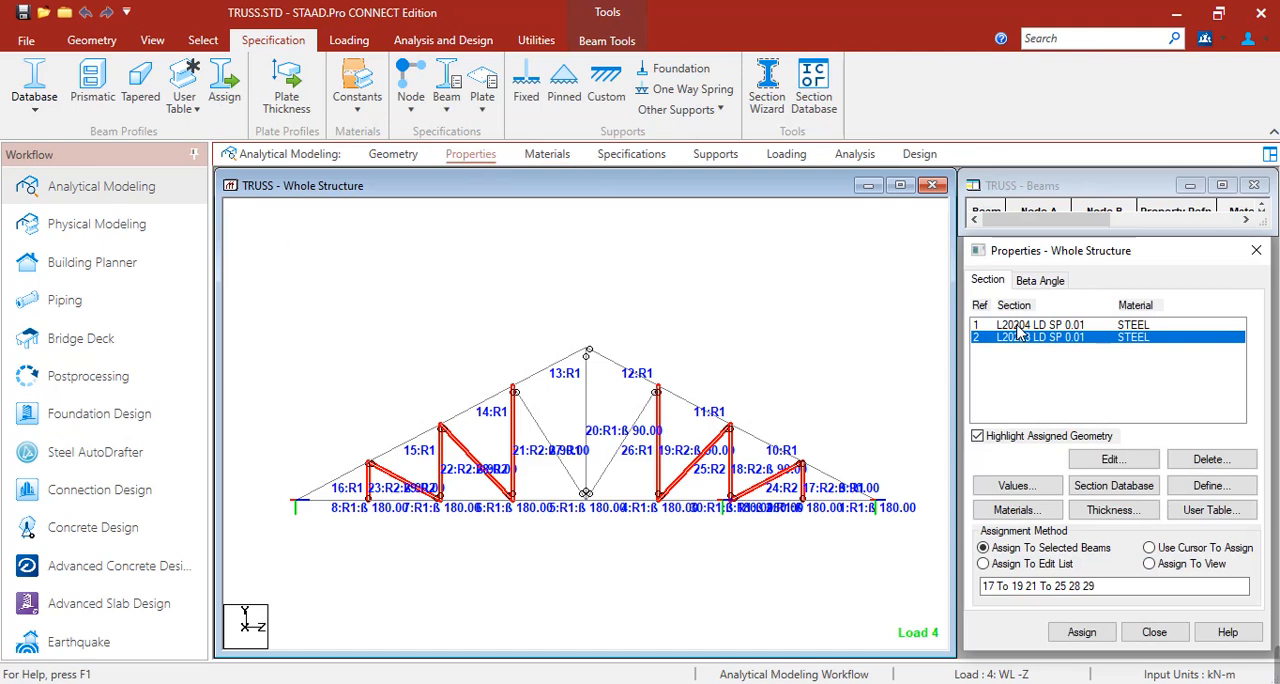
{"action": "left_click", "coordinate": [1019, 327]}
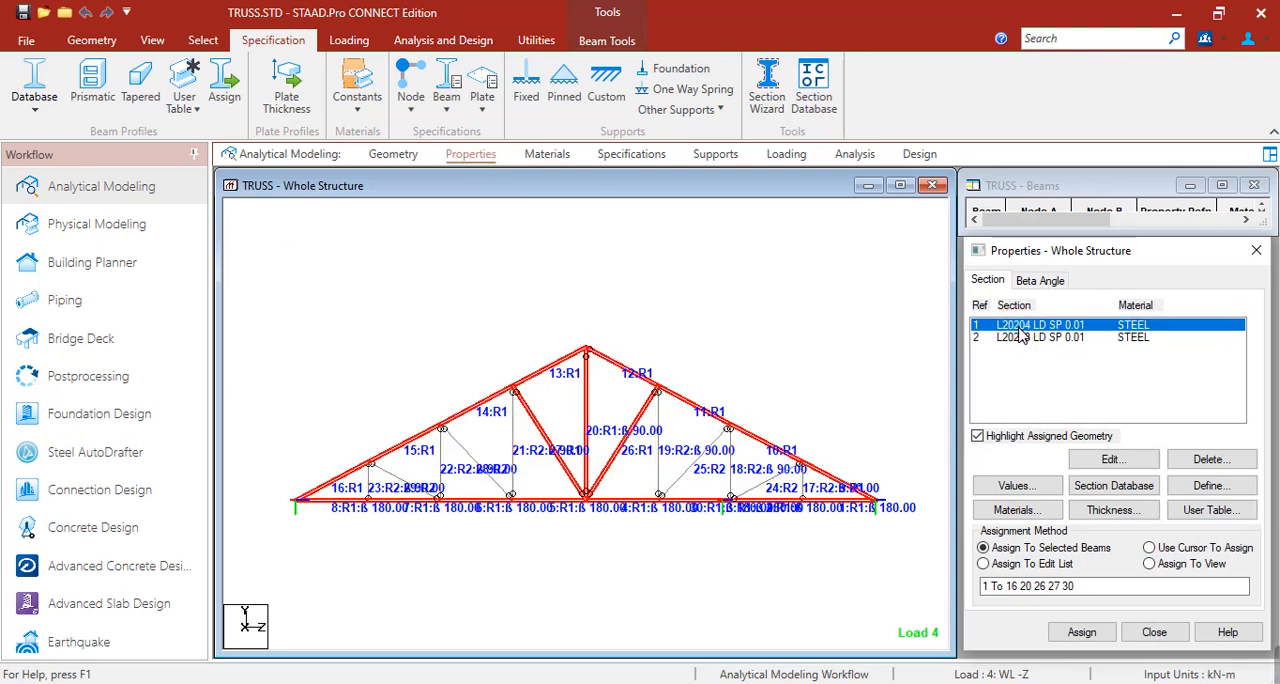
{"action": "left_click", "coordinate": [1030, 338]}
{"action": "left_click", "coordinate": [828, 345]}
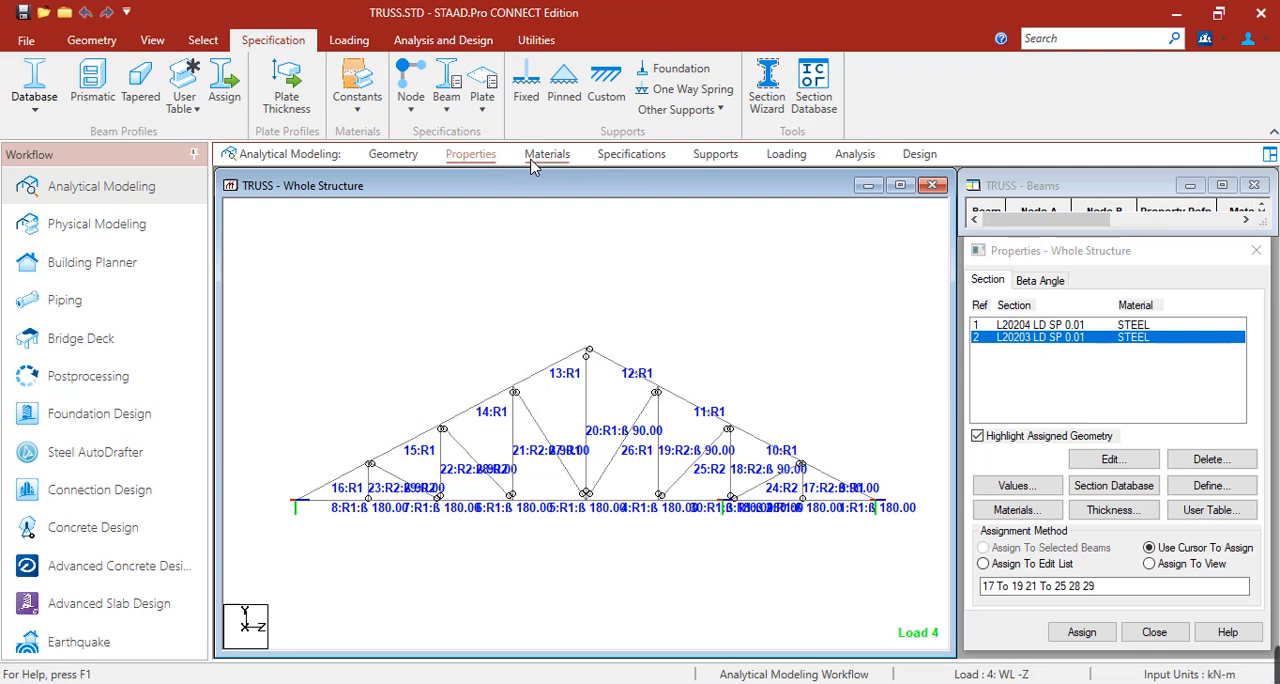
Enter the postprocessing mode with only load combinations 5 to 9 in the selected results list.
{"action": "left_click", "coordinate": [106, 377]}
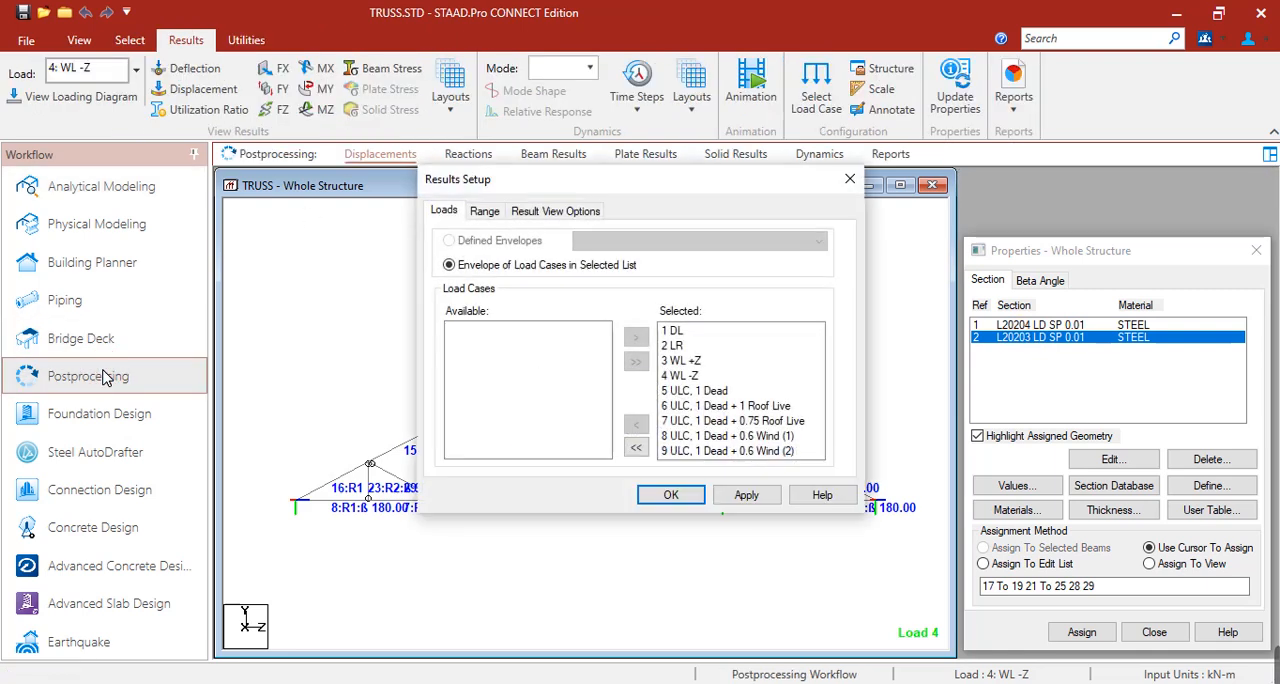
{"action": "left_click", "coordinate": [636, 447]}
{"action": "left_click_drag", "start_coordinate": [480, 391], "coordinate": [496, 452]}
{"action": "left_click", "coordinate": [636, 337]}
{"action": "left_click", "coordinate": [750, 495]}
{"action": "left_click", "coordinate": [671, 495]}
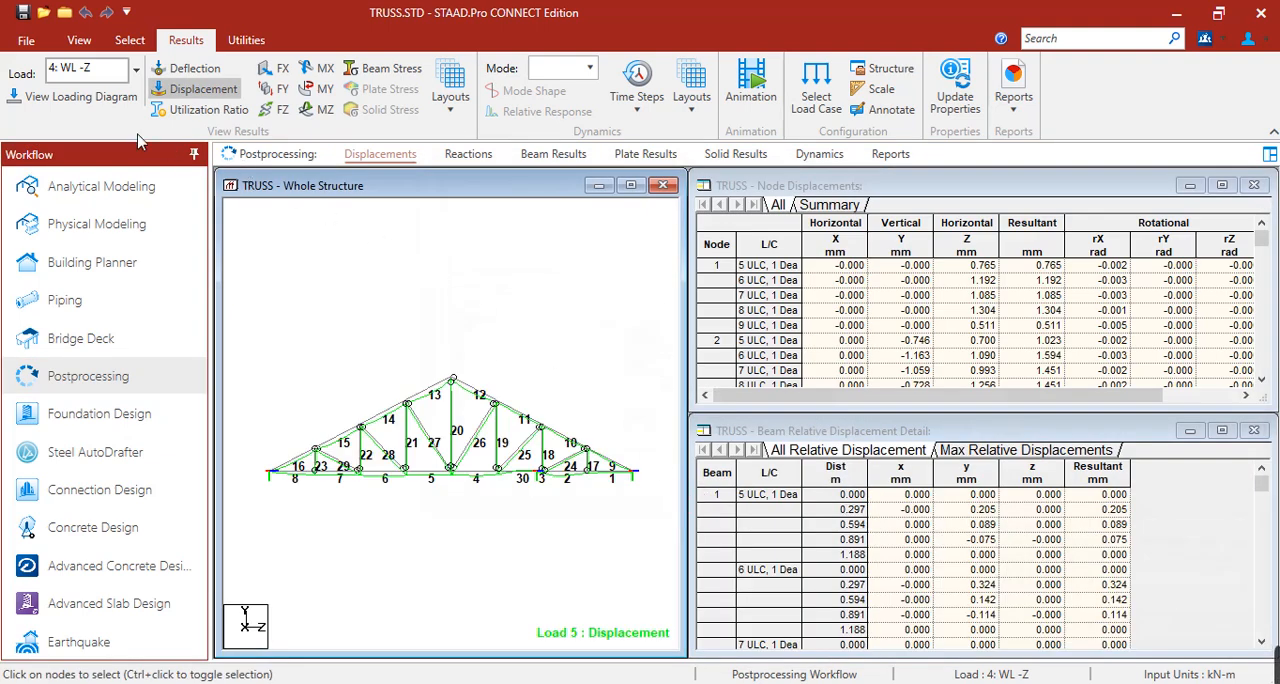
View the loading diagrams of the primary cases DL, LR, WL +Z and WL -Z, and hide the loading diagram.
{"action": "left_click", "coordinate": [86, 100]}
{"action": "left_click", "coordinate": [84, 104]}
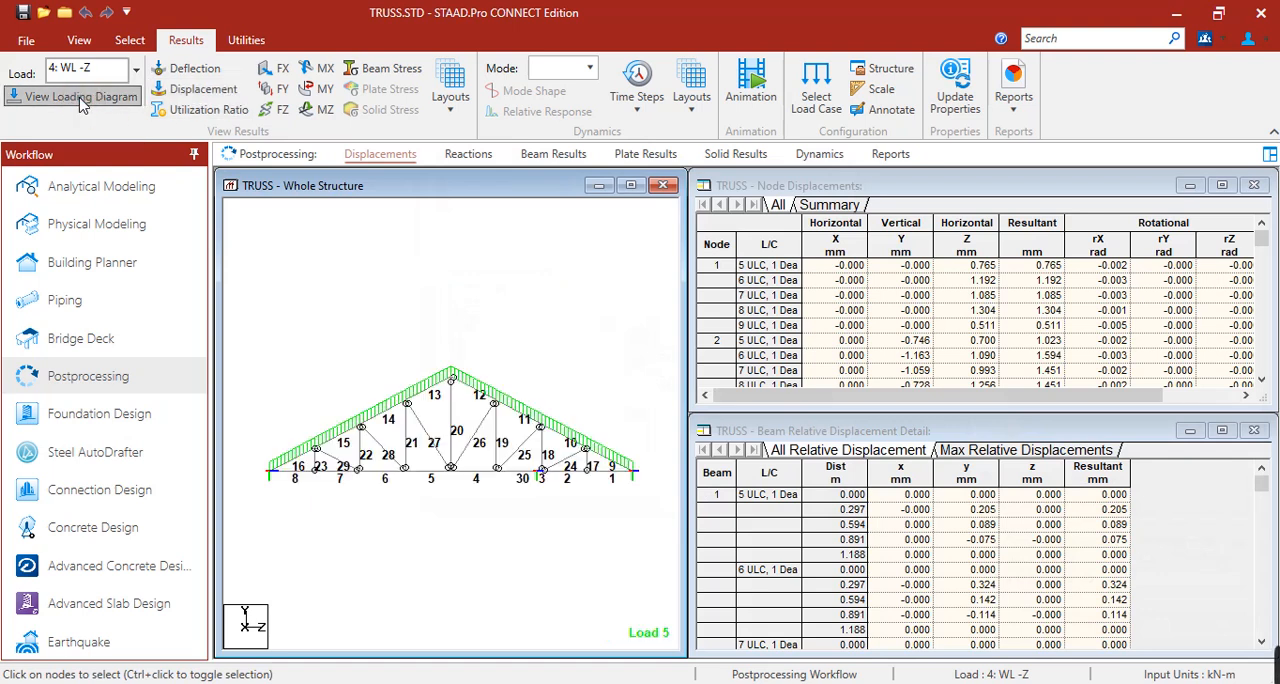
{"action": "left_click", "coordinate": [137, 72]}
{"action": "left_click", "coordinate": [248, 110]}
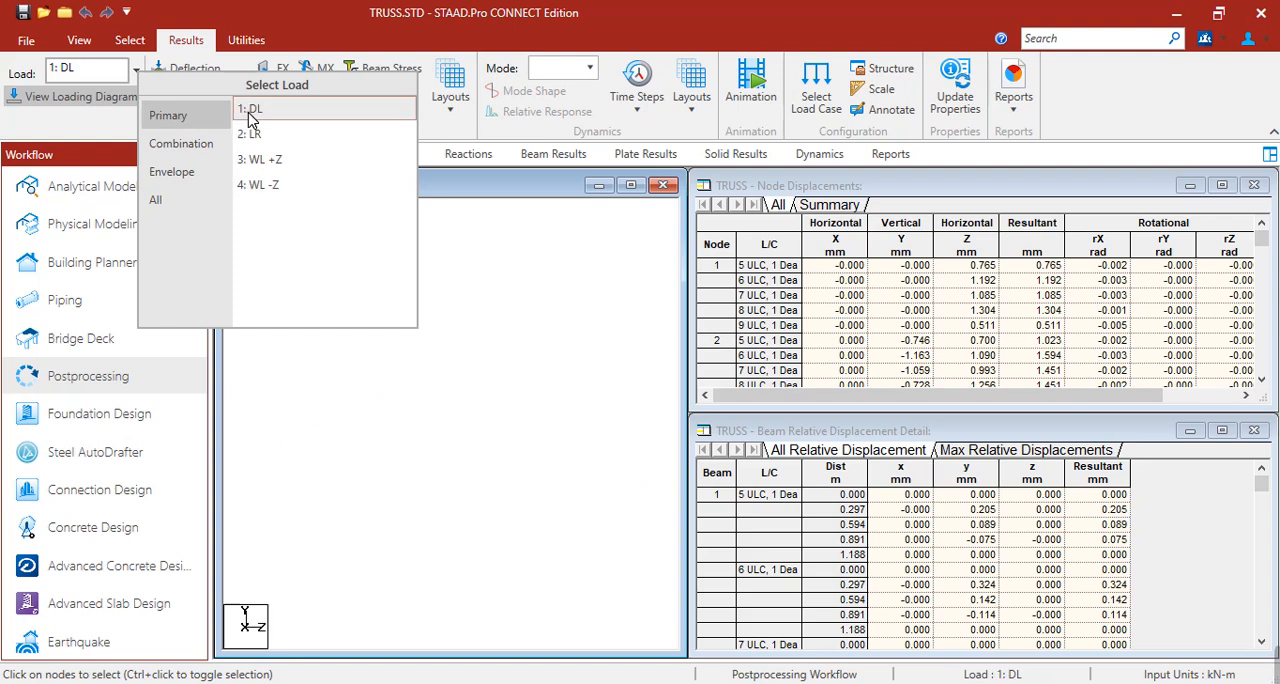
{"action": "left_click", "coordinate": [256, 136]}
{"action": "left_click", "coordinate": [262, 160]}
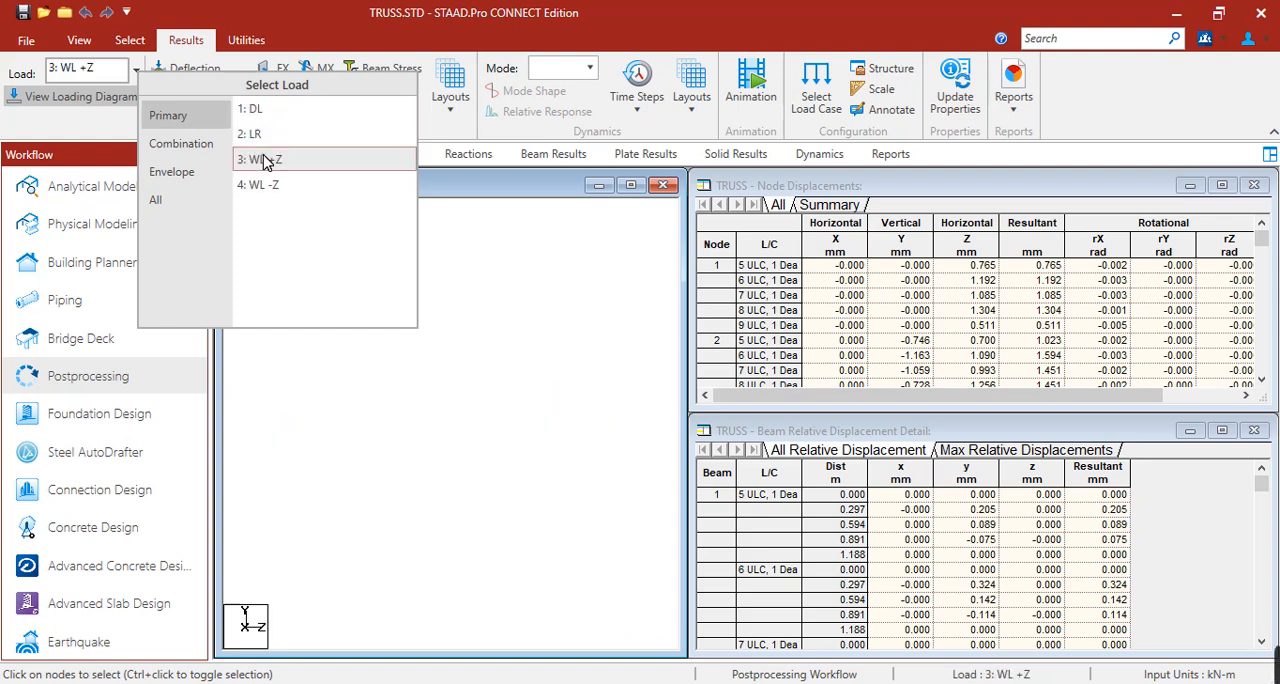
{"action": "left_click", "coordinate": [272, 189]}
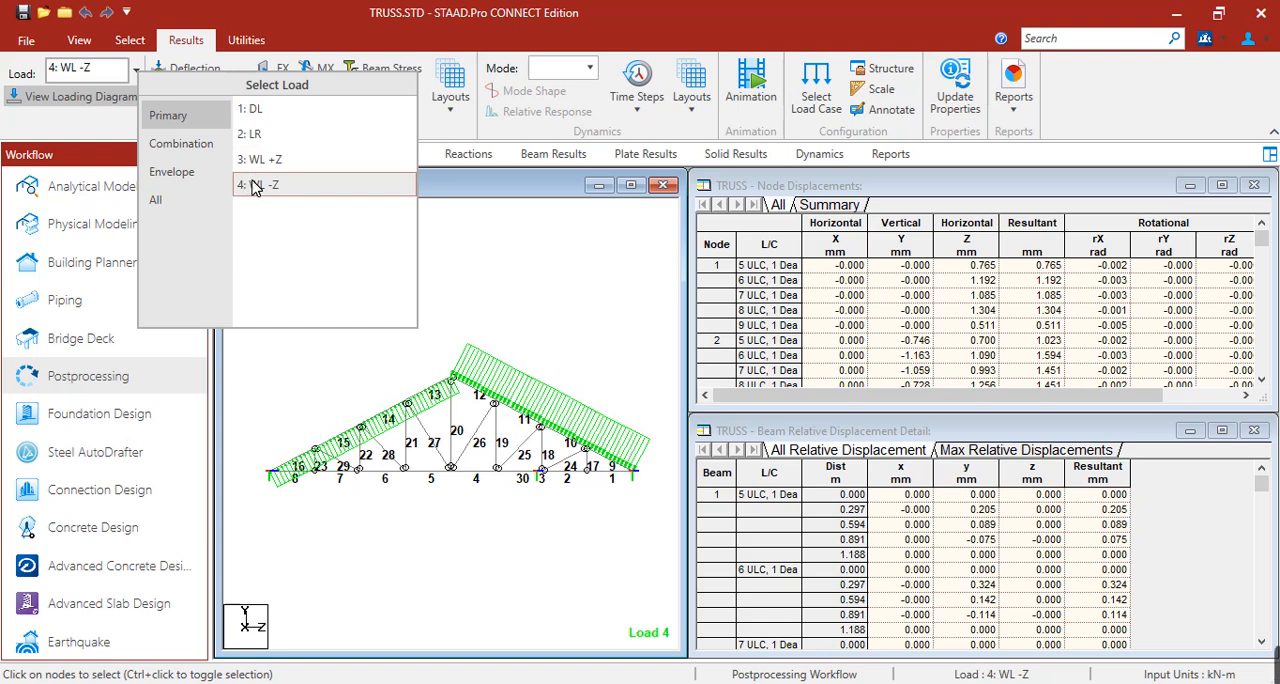
{"action": "left_click", "coordinate": [112, 100]}
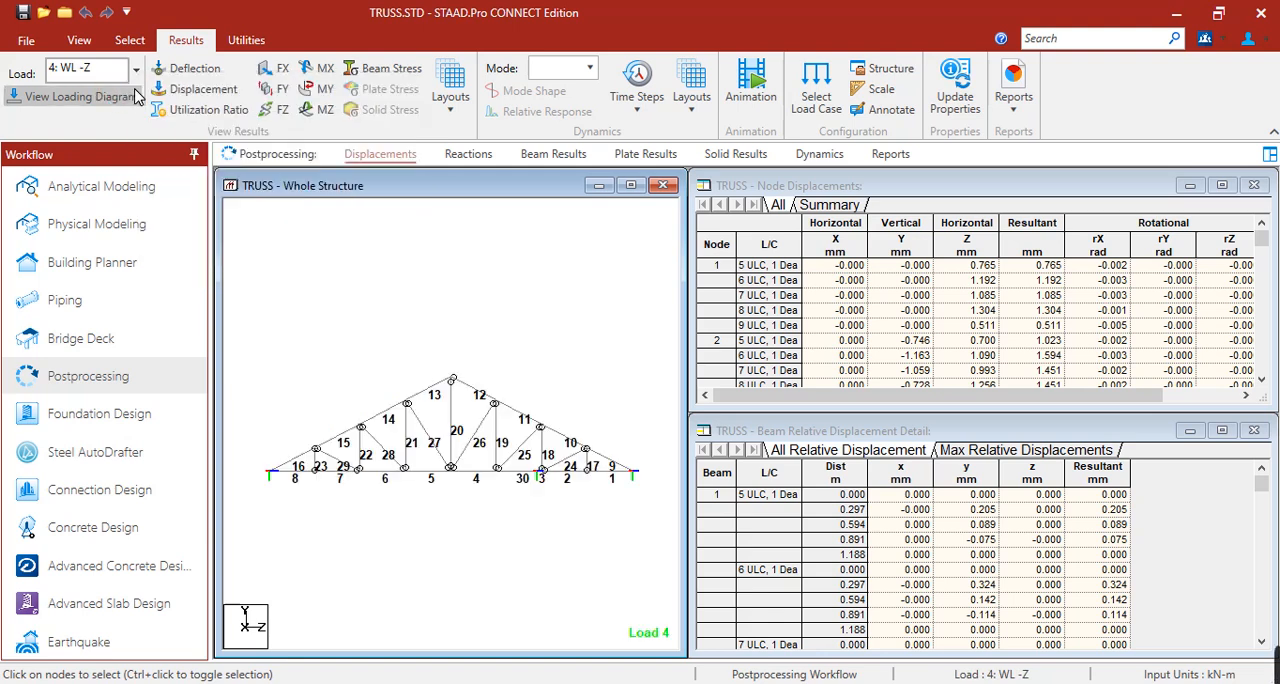
View the truss displacement diagrams for the primary load cases WL -Z, DL, LR and WL +Z.
{"action": "left_click", "coordinate": [206, 92]}
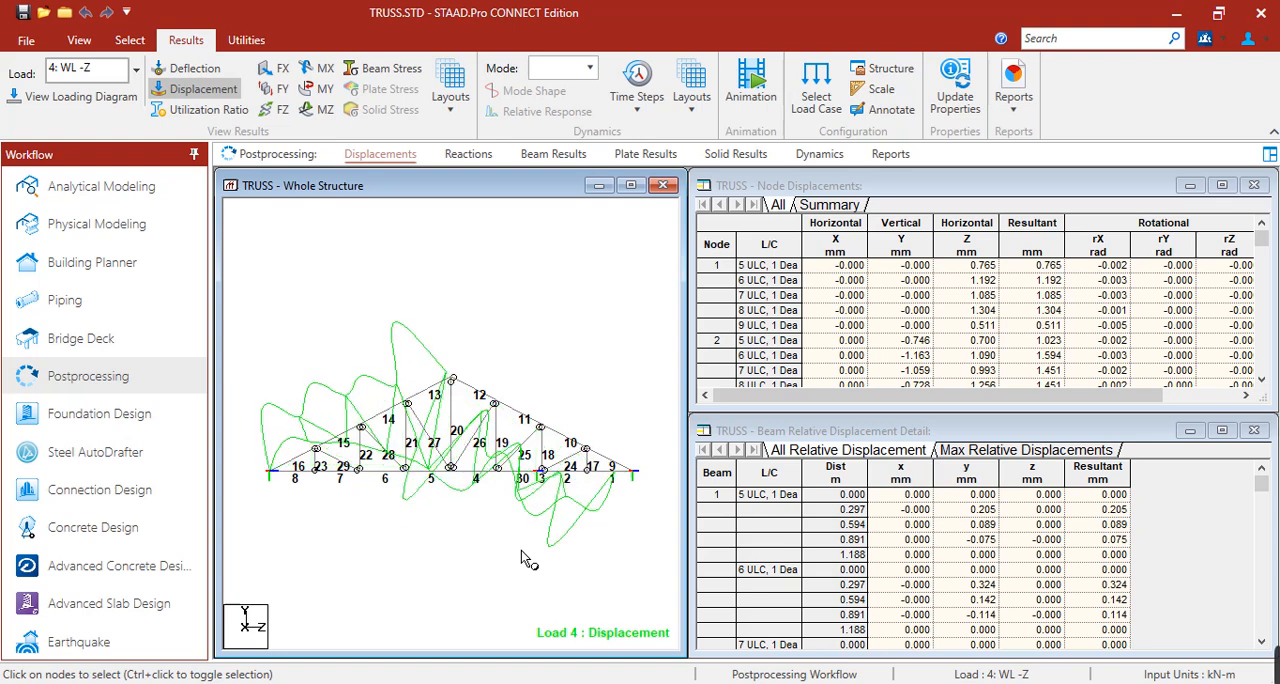
{"action": "left_click", "coordinate": [136, 69]}
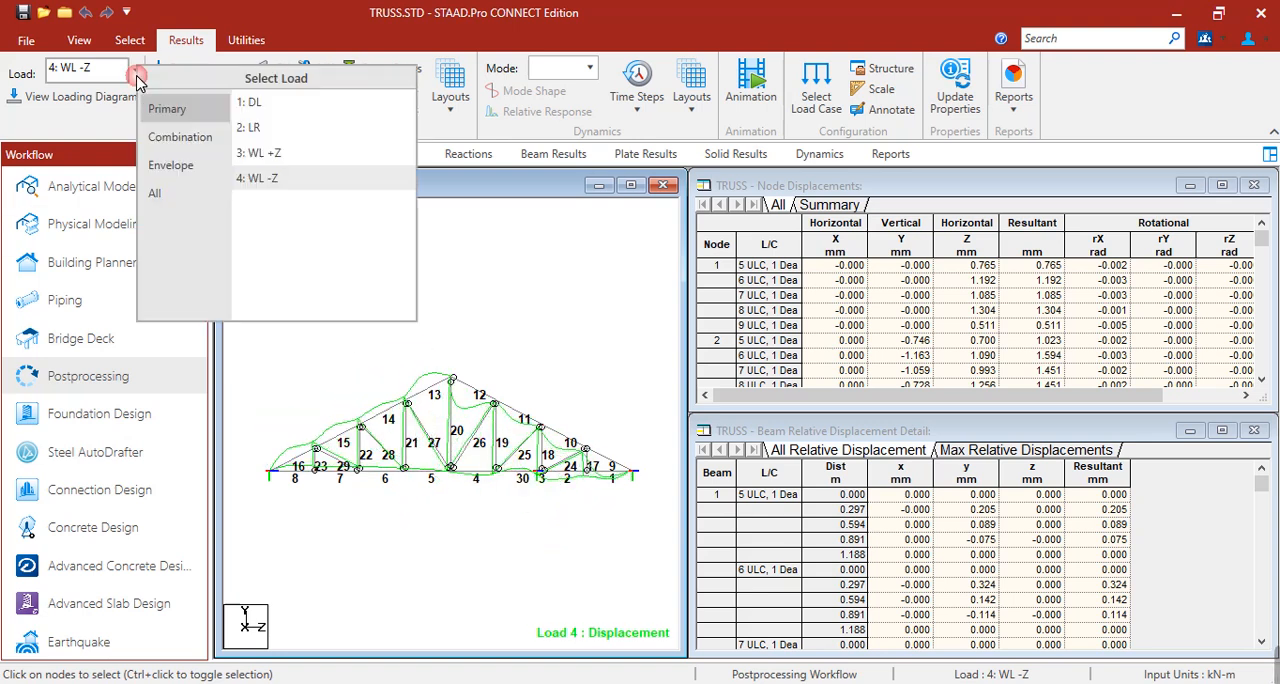
{"action": "left_click", "coordinate": [250, 102]}
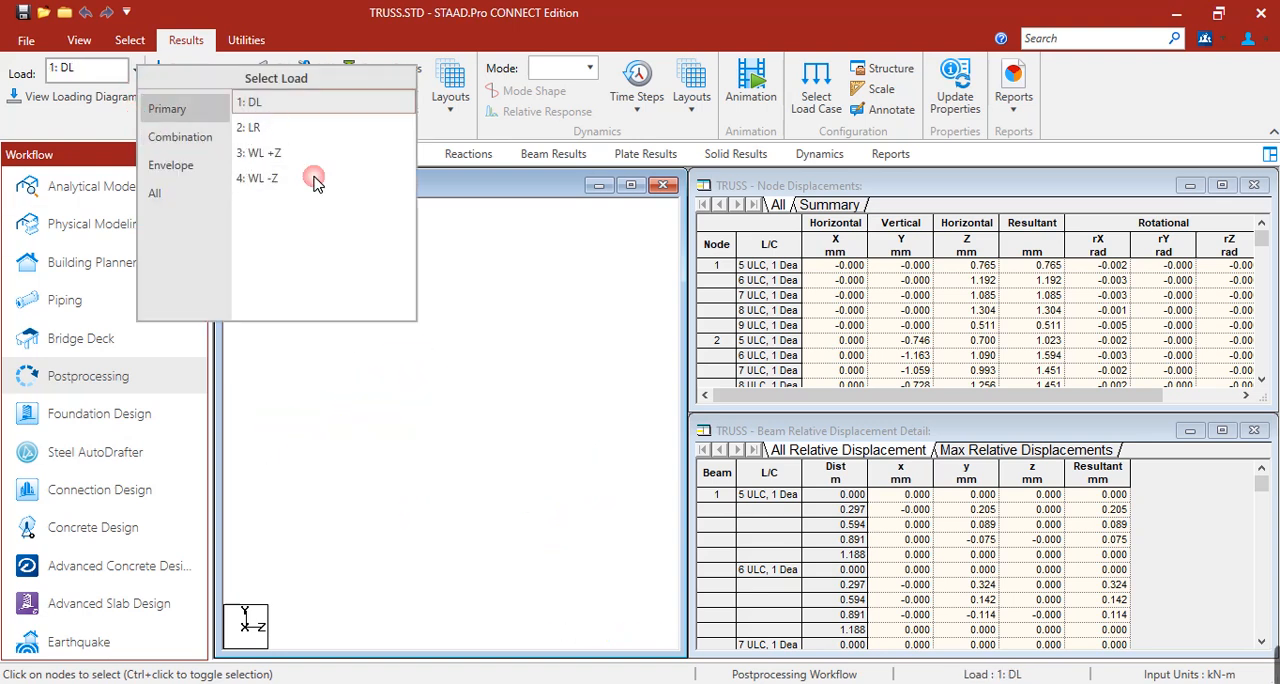
{"action": "left_click", "coordinate": [277, 130]}
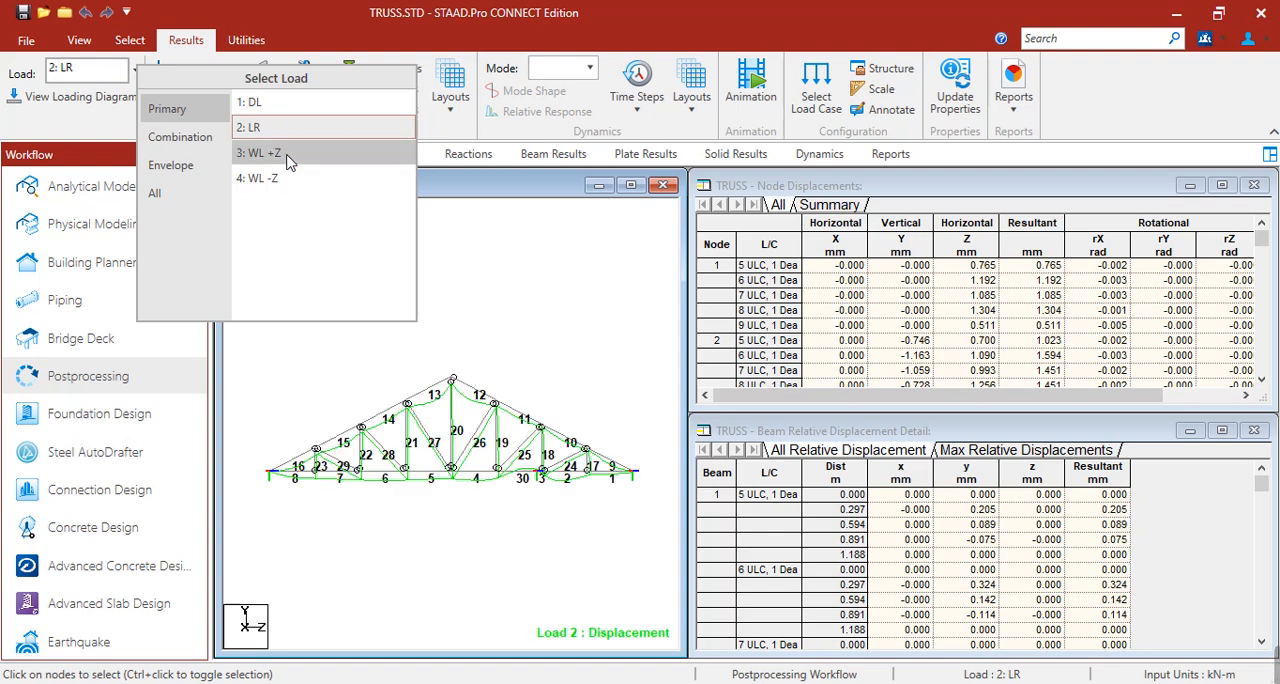
{"action": "left_click", "coordinate": [287, 157]}
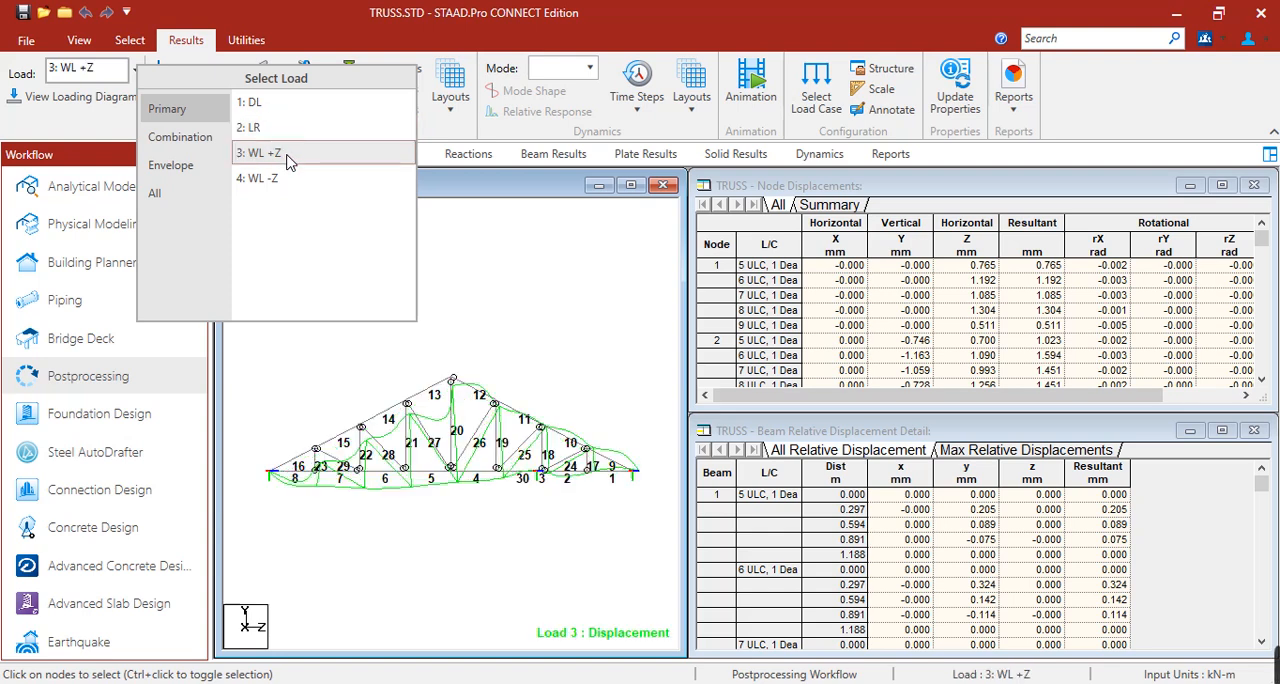
View the truss displacement diagram for WL -Z, and set the displayed load case to DL.
{"action": "left_click", "coordinate": [295, 178]}
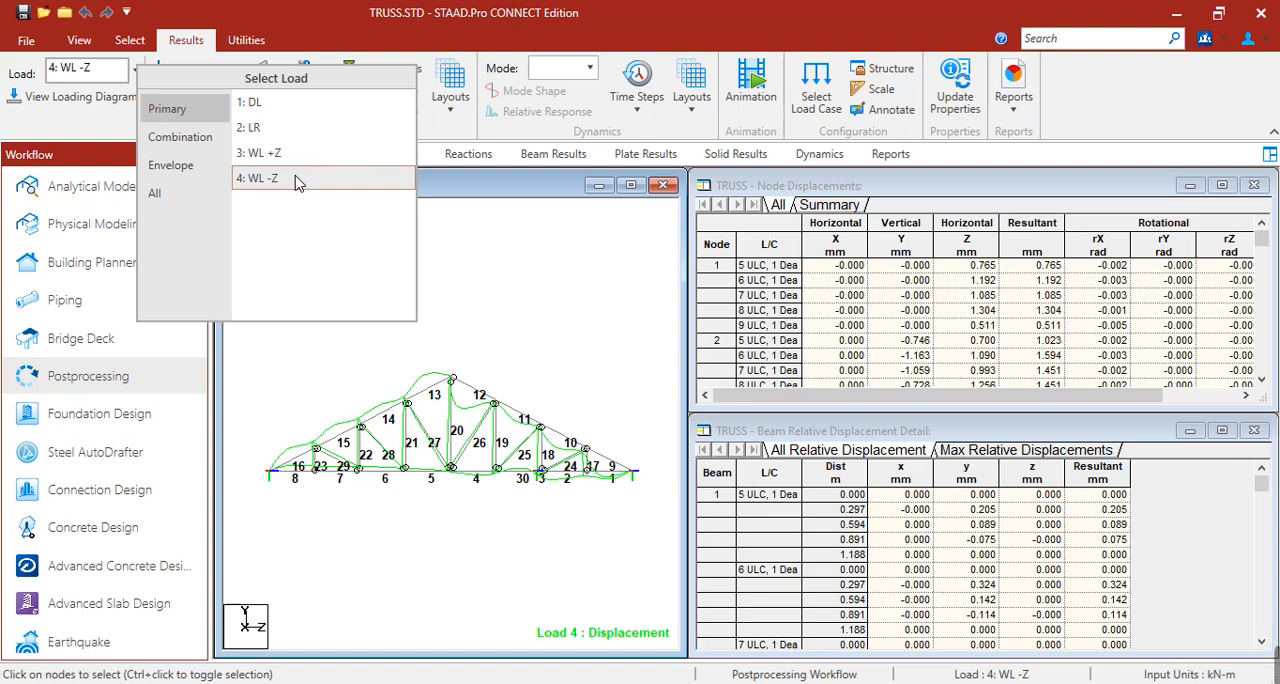
{"action": "left_click", "coordinate": [279, 103]}
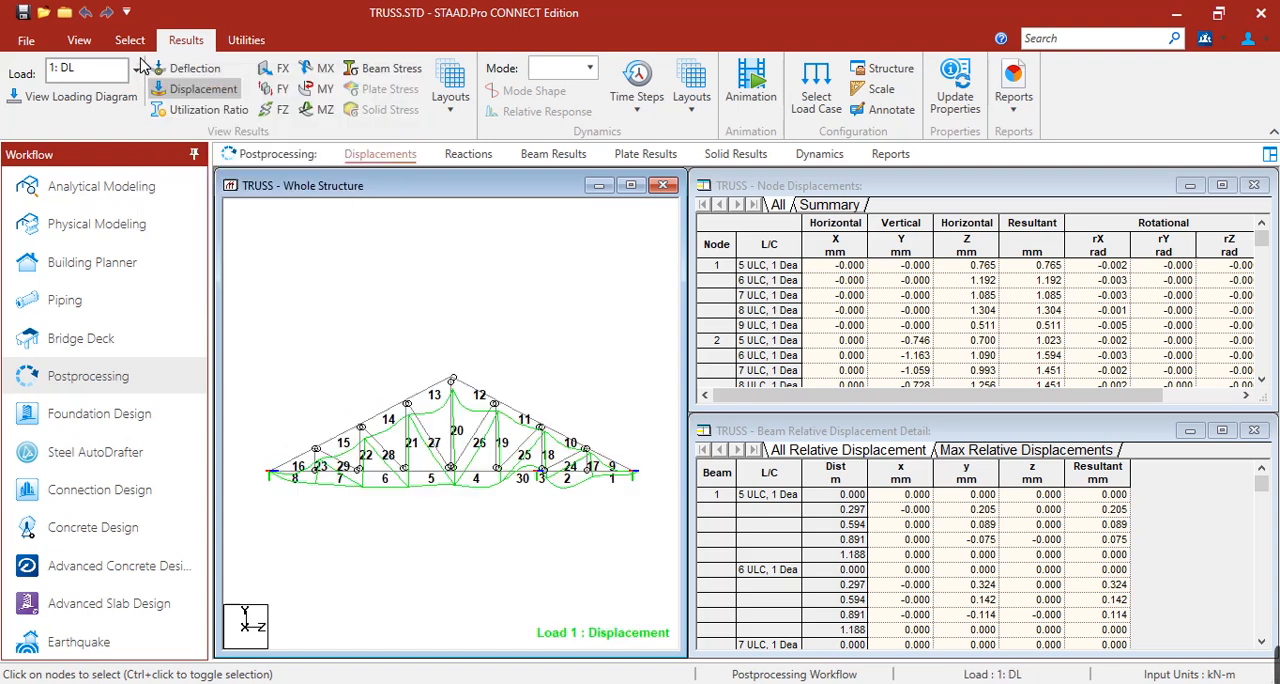
Display the design utilization ratios on the truss in a widened structure window, with the beam numbers hidden.
{"action": "left_click", "coordinate": [221, 118]}
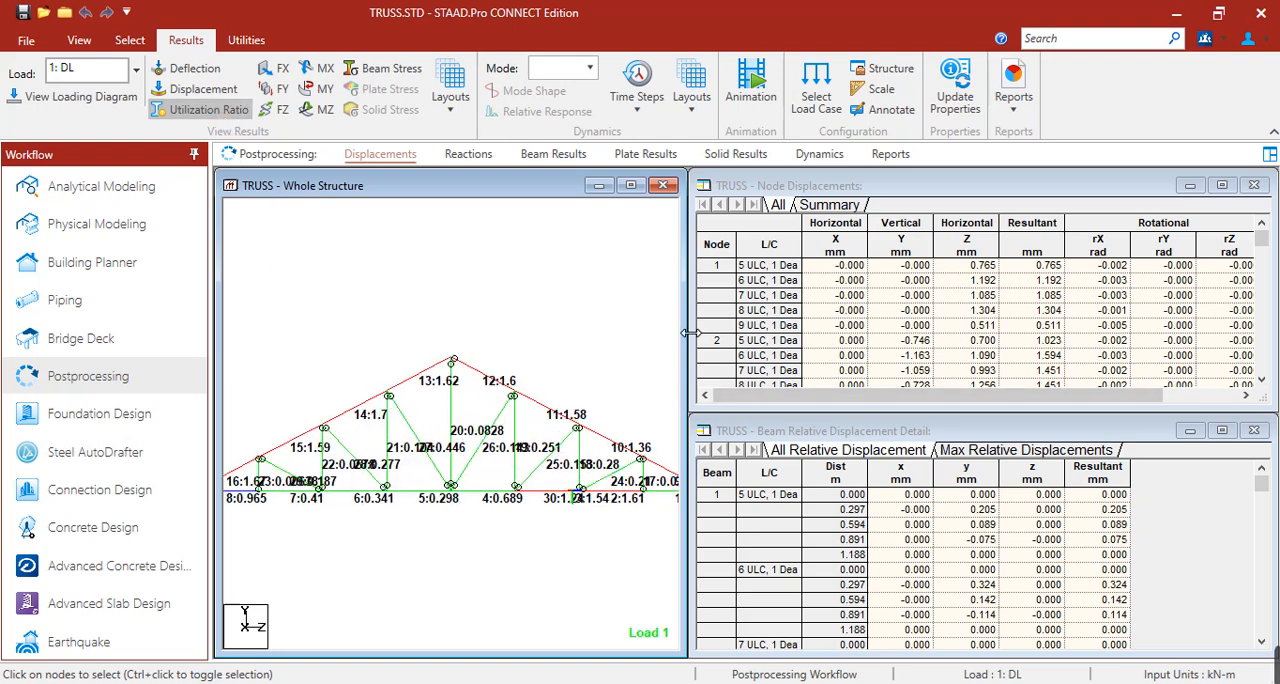
{"action": "left_click_drag", "start_coordinate": [690, 333], "coordinate": [993, 333]}
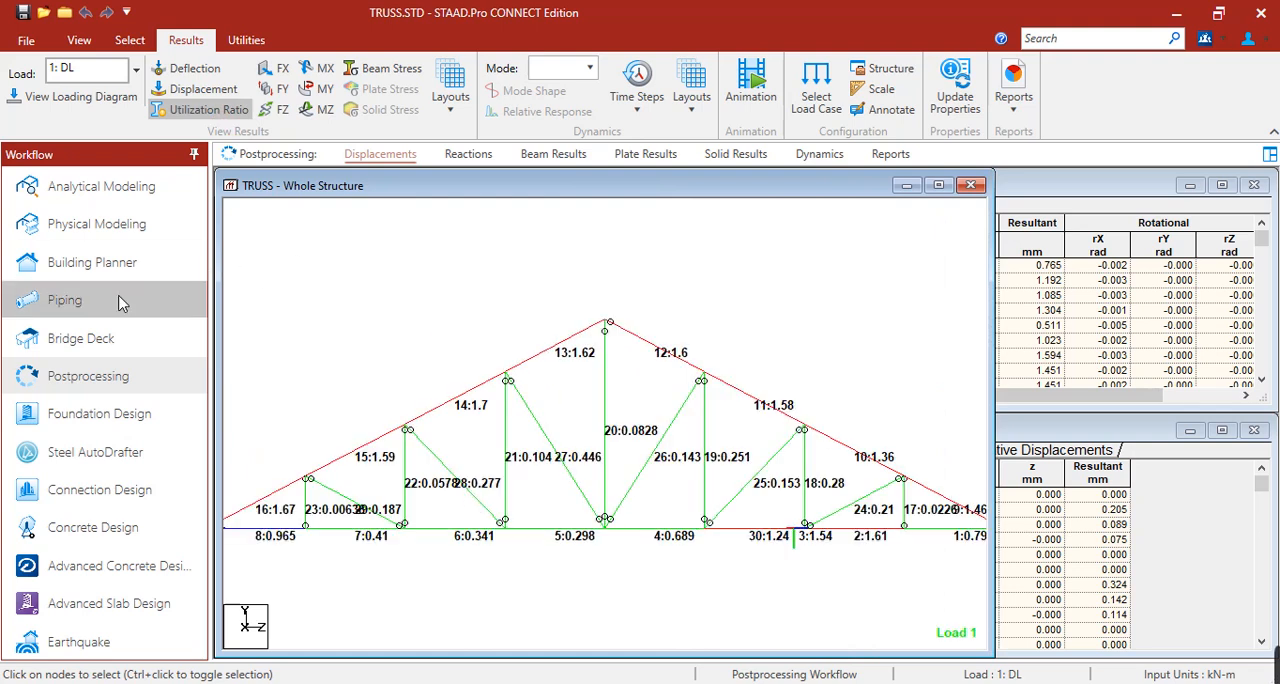
{"action": "middle_click_drag", "start_coordinate": [557, 350], "coordinate": [552, 343]}
{"action": "key", "text": "shift+b"}
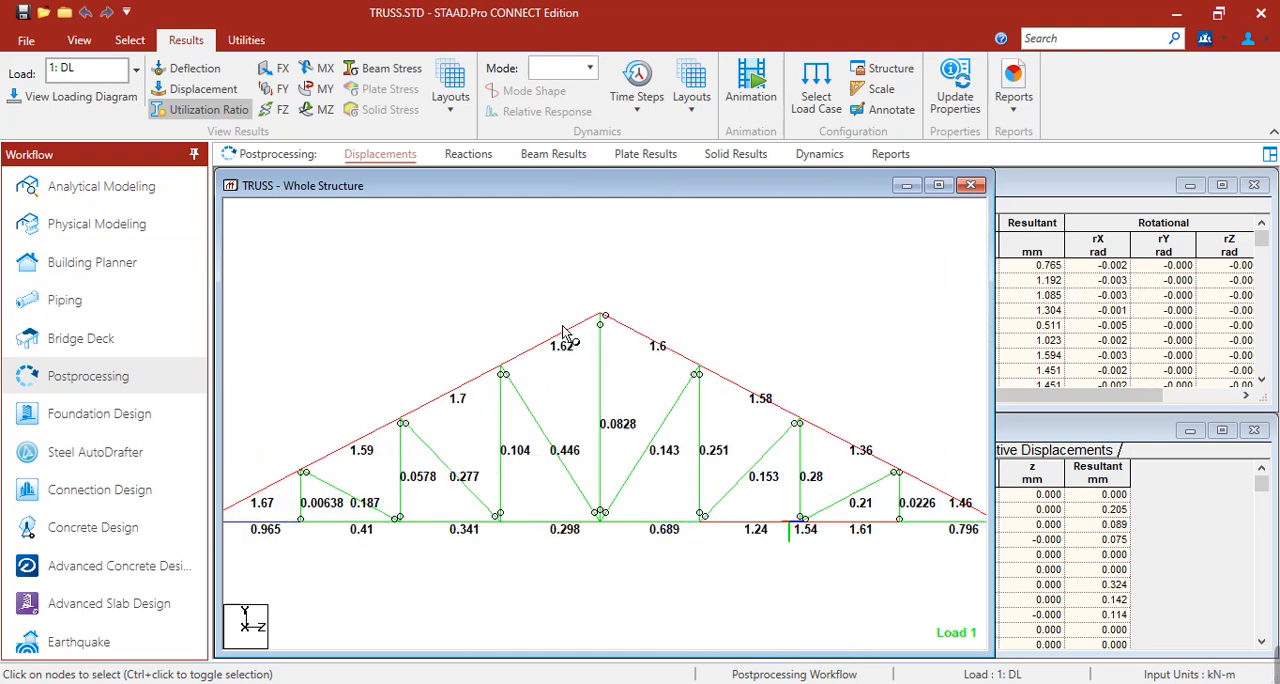
{"action": "scroll", "coordinate": [564, 411], "scroll_direction": "down", "scroll_amount": 1}
{"action": "middle_click_drag", "start_coordinate": [558, 455], "coordinate": [557, 421]}
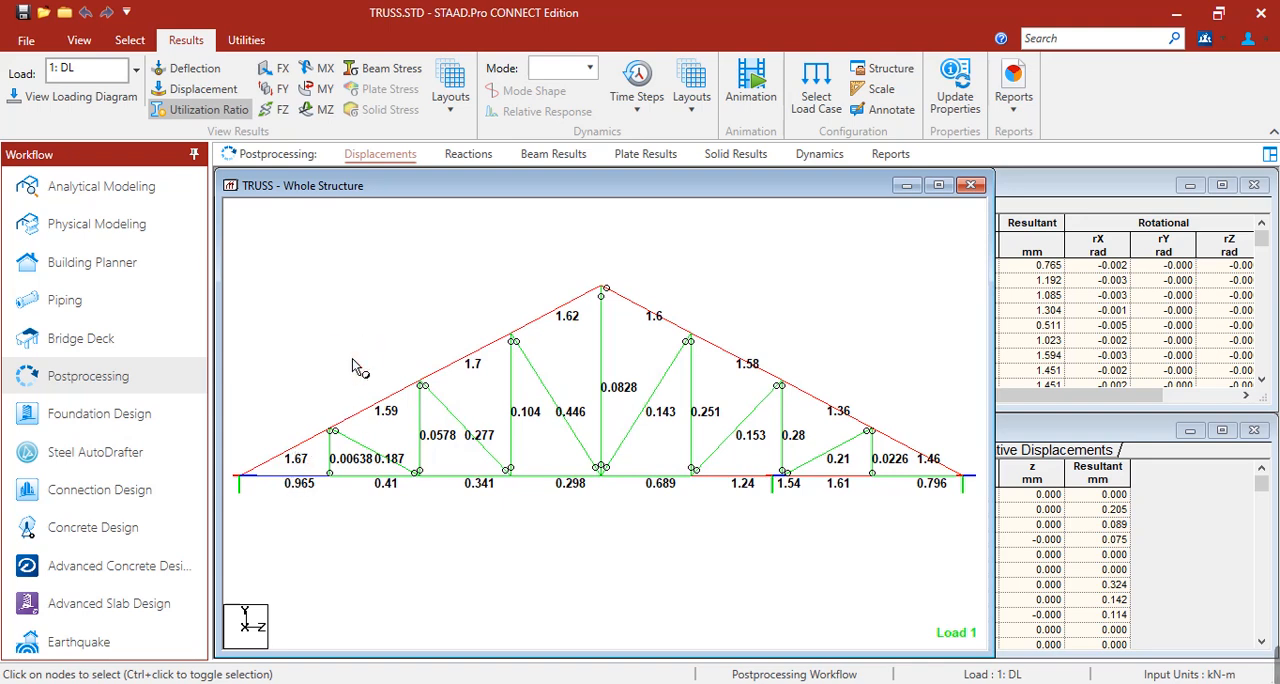
Review the steel design results of top-chord beams 16 and 13.
{"action": "double_click", "coordinate": [309, 443]}
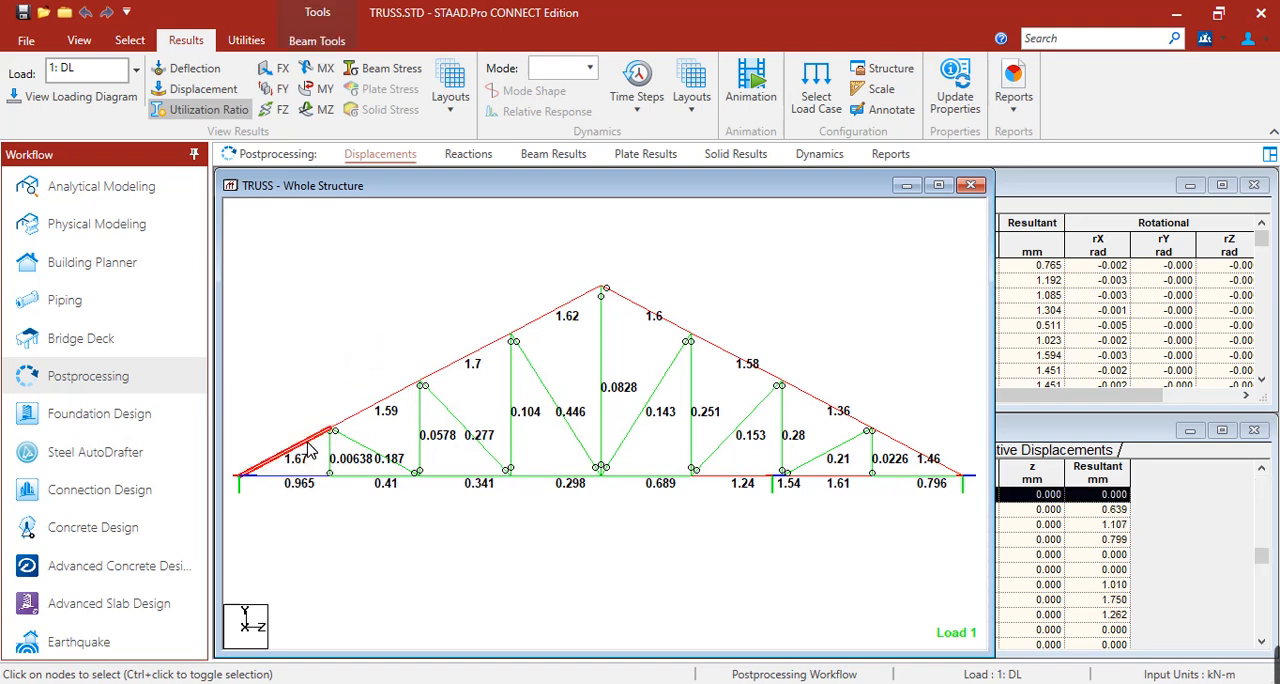
{"action": "left_click", "coordinate": [806, 168]}
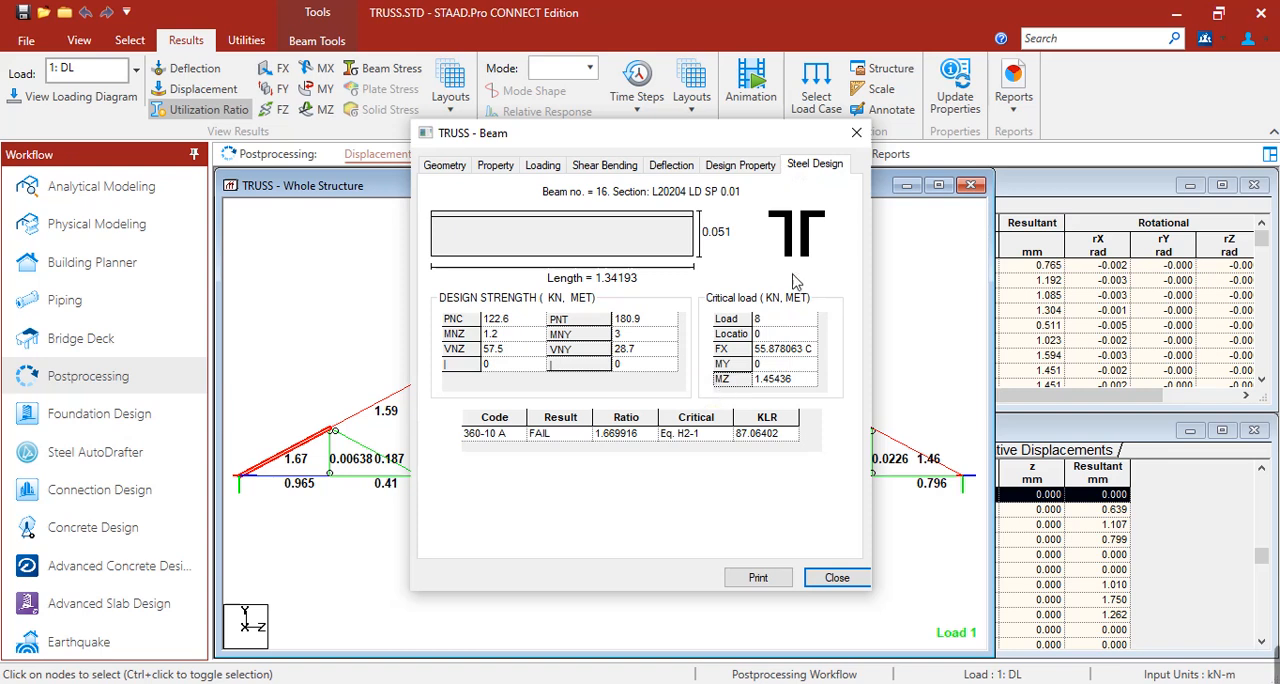
{"action": "left_click", "coordinate": [856, 132]}
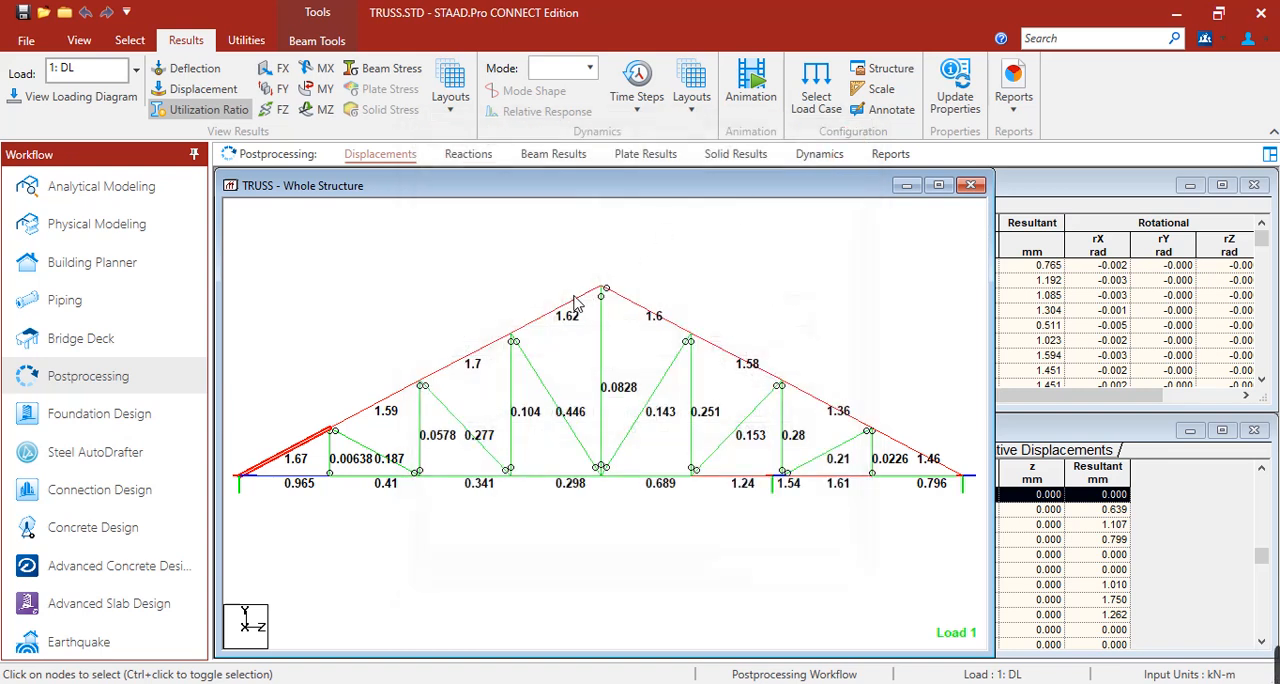
{"action": "double_click", "coordinate": [575, 303]}
{"action": "left_click", "coordinate": [802, 168]}
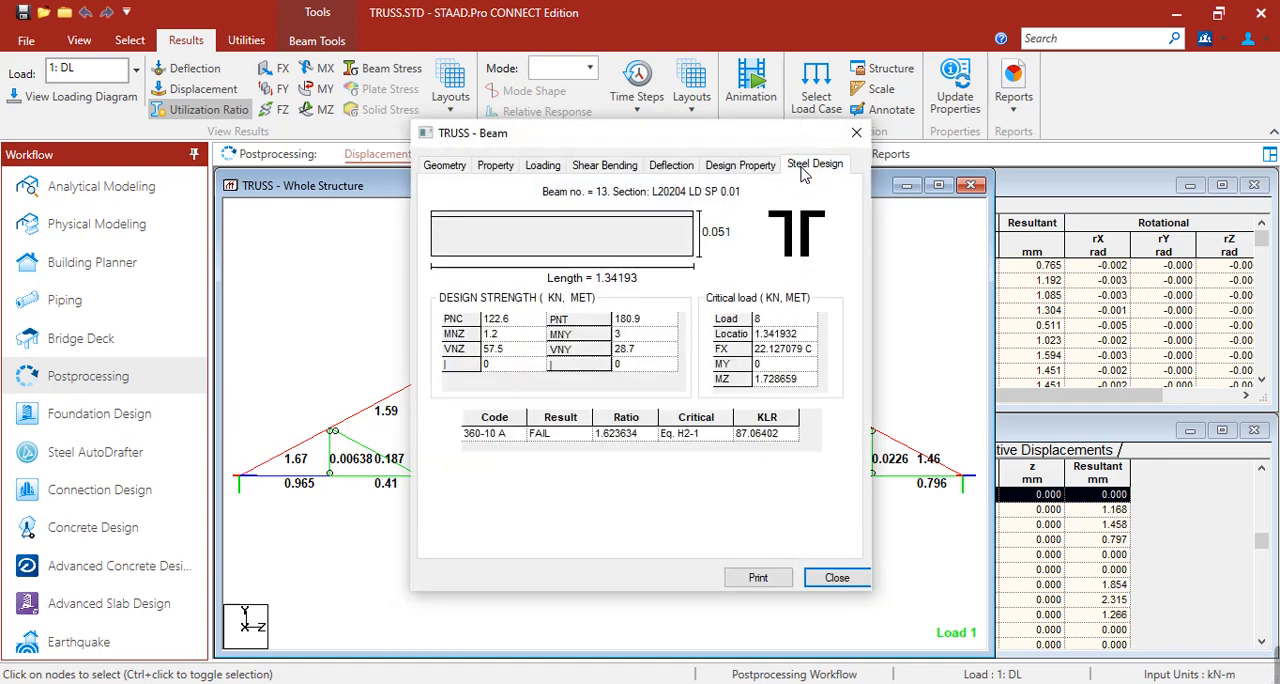
{"action": "left_click", "coordinate": [856, 133]}
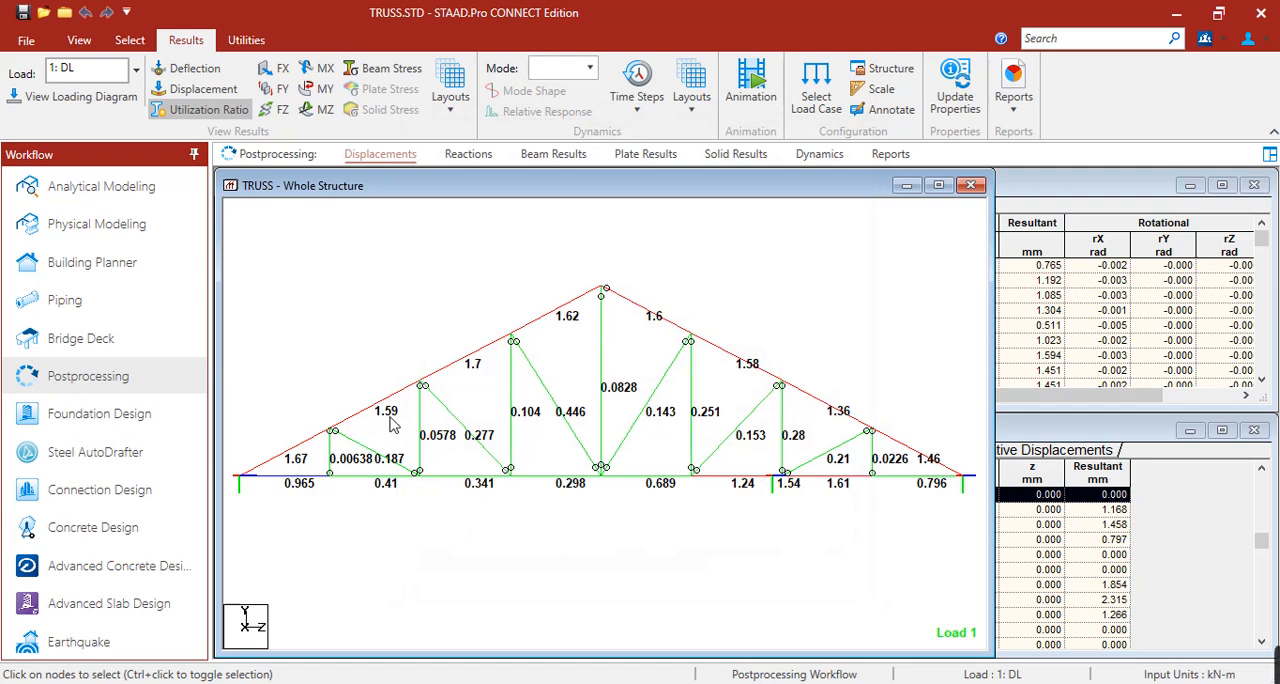
Select bottom-chord beams 30 and 2 in turn to inspect their utilization.
{"action": "left_click", "coordinate": [720, 477]}
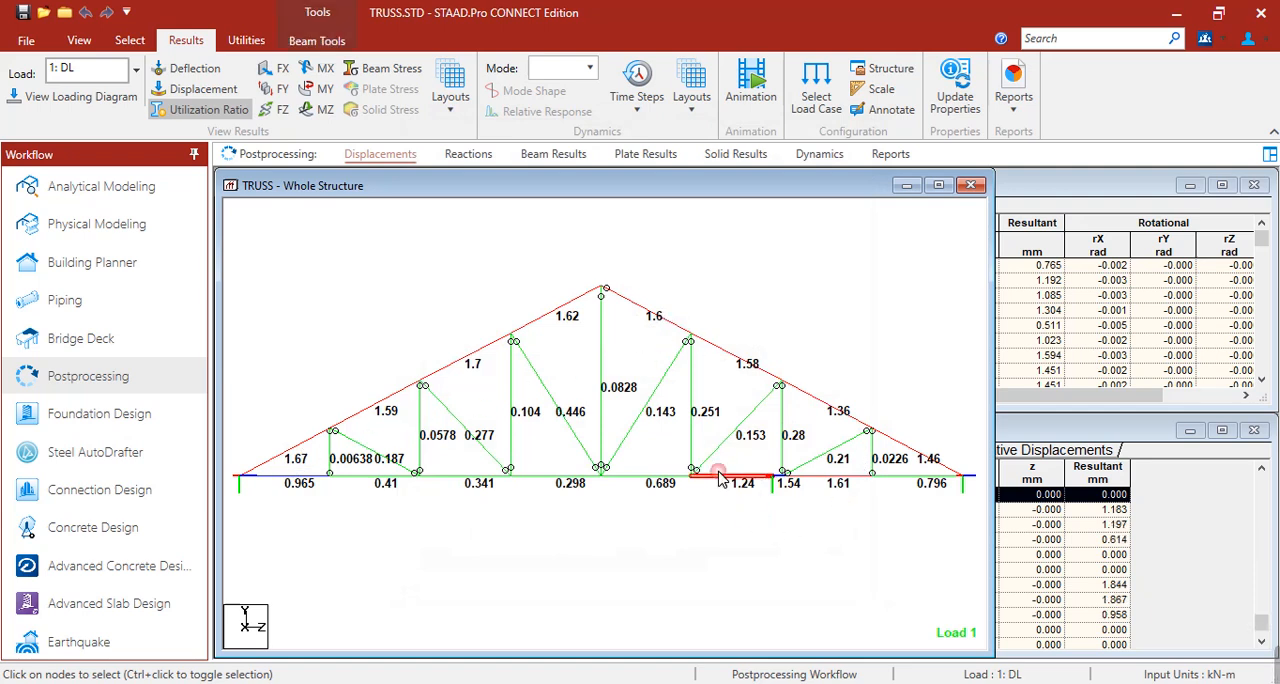
{"action": "left_click", "coordinate": [812, 478]}
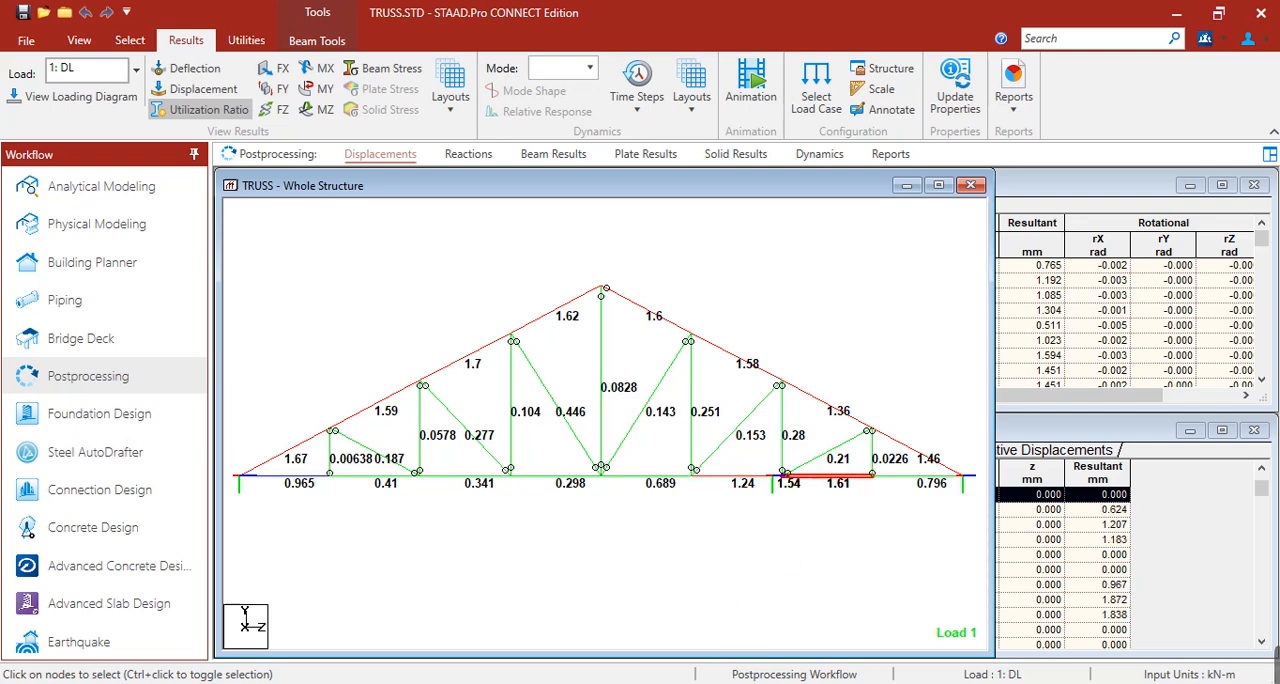
Return to the displacement results layout, hide the displacement diagram and display the utilization ratios on the truss.
{"action": "left_click", "coordinate": [611, 572]}
{"action": "left_click", "coordinate": [938, 152]}
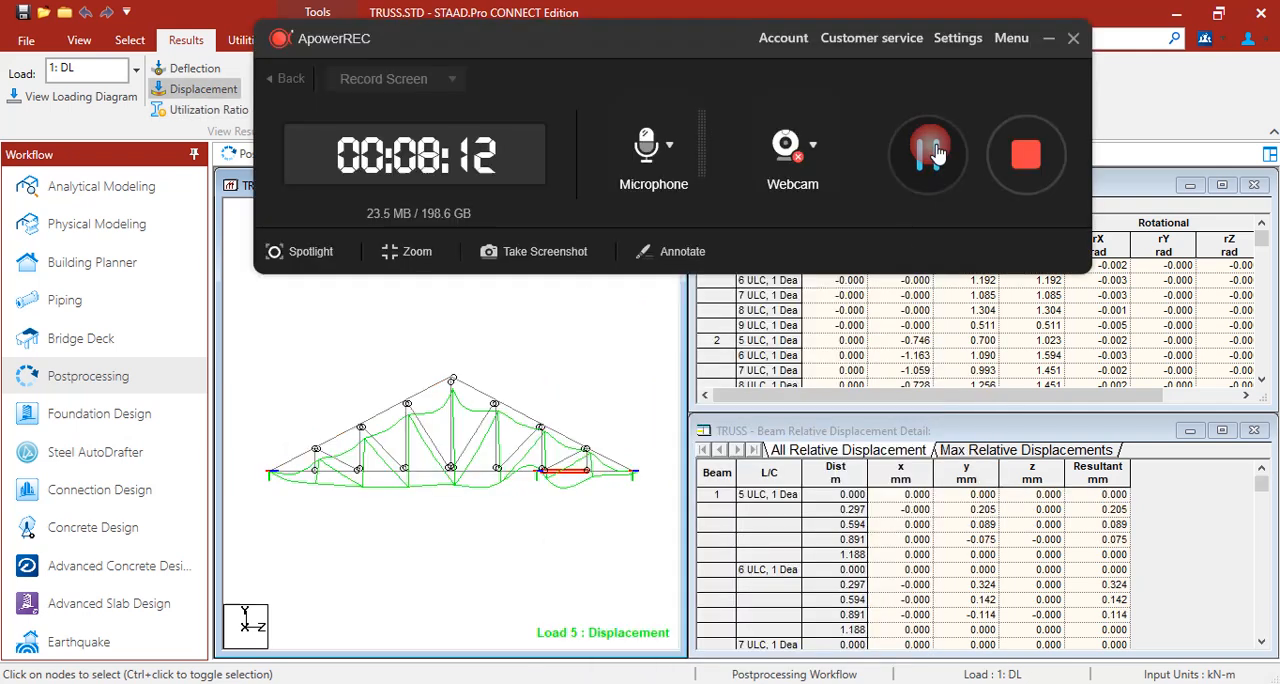
{"action": "left_click", "coordinate": [938, 152]}
{"action": "left_click", "coordinate": [1048, 40]}
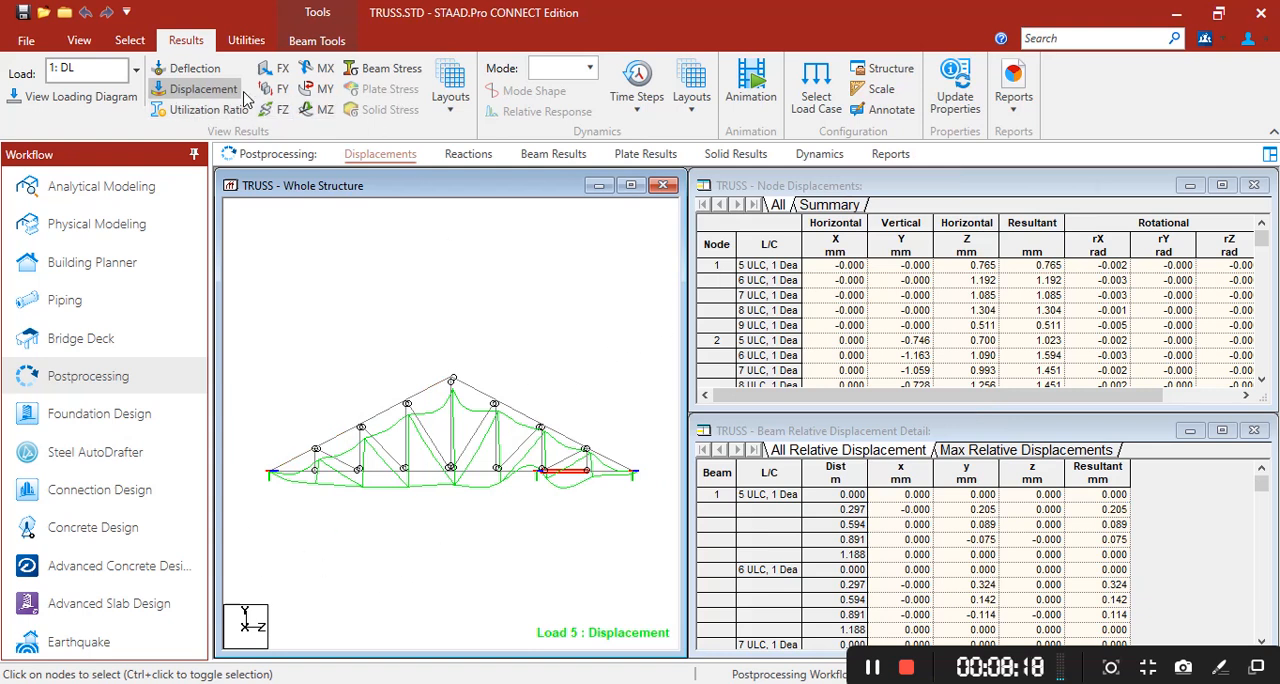
{"action": "left_click", "coordinate": [192, 89]}
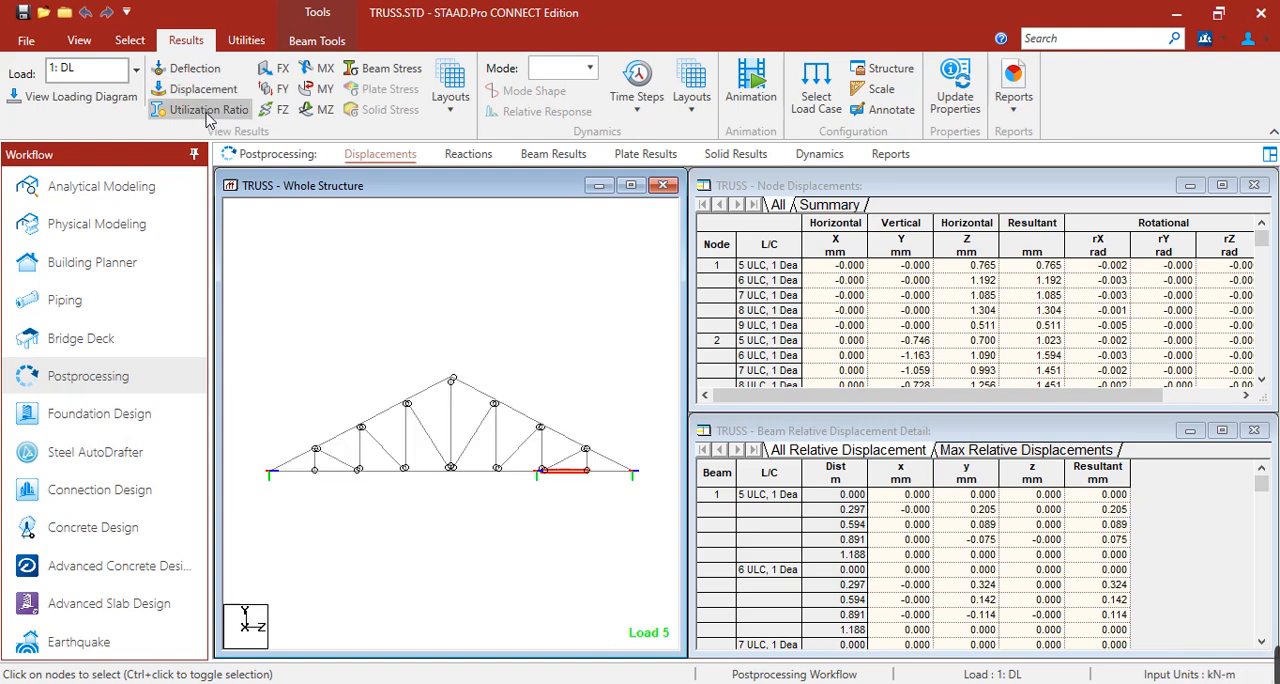
{"action": "left_click", "coordinate": [208, 112]}
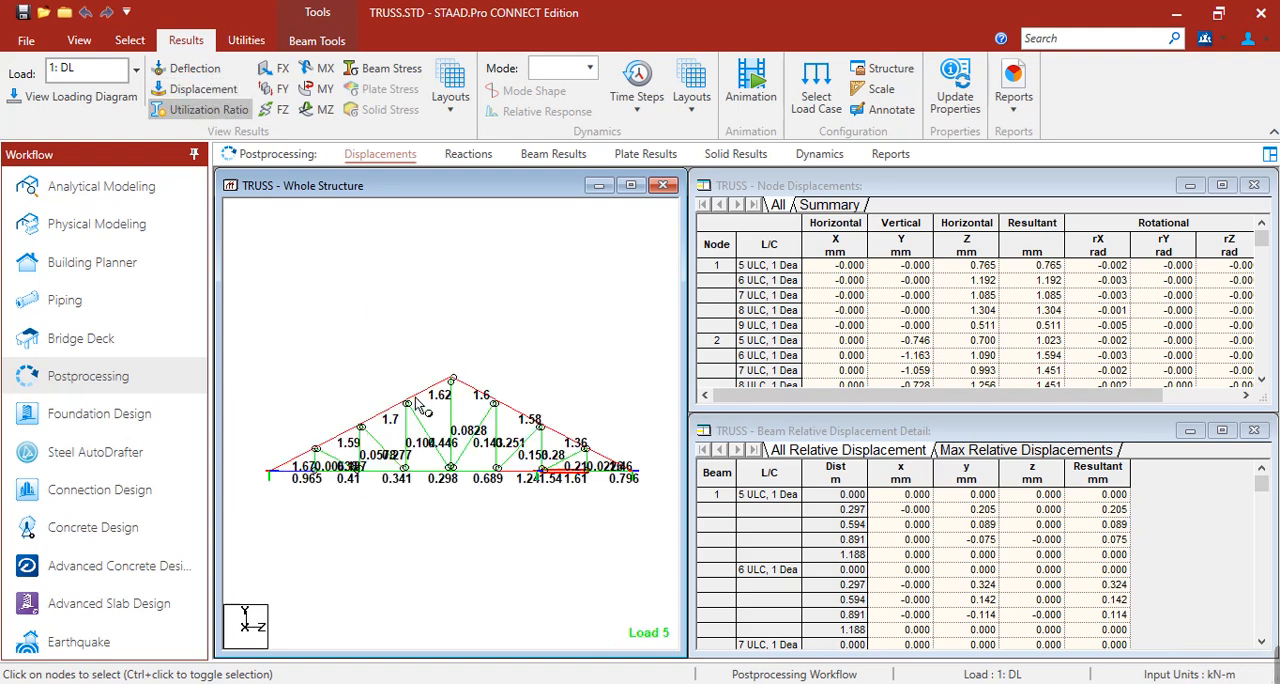
{"action": "scroll", "coordinate": [567, 478], "scroll_direction": "up", "scroll_amount": 2}
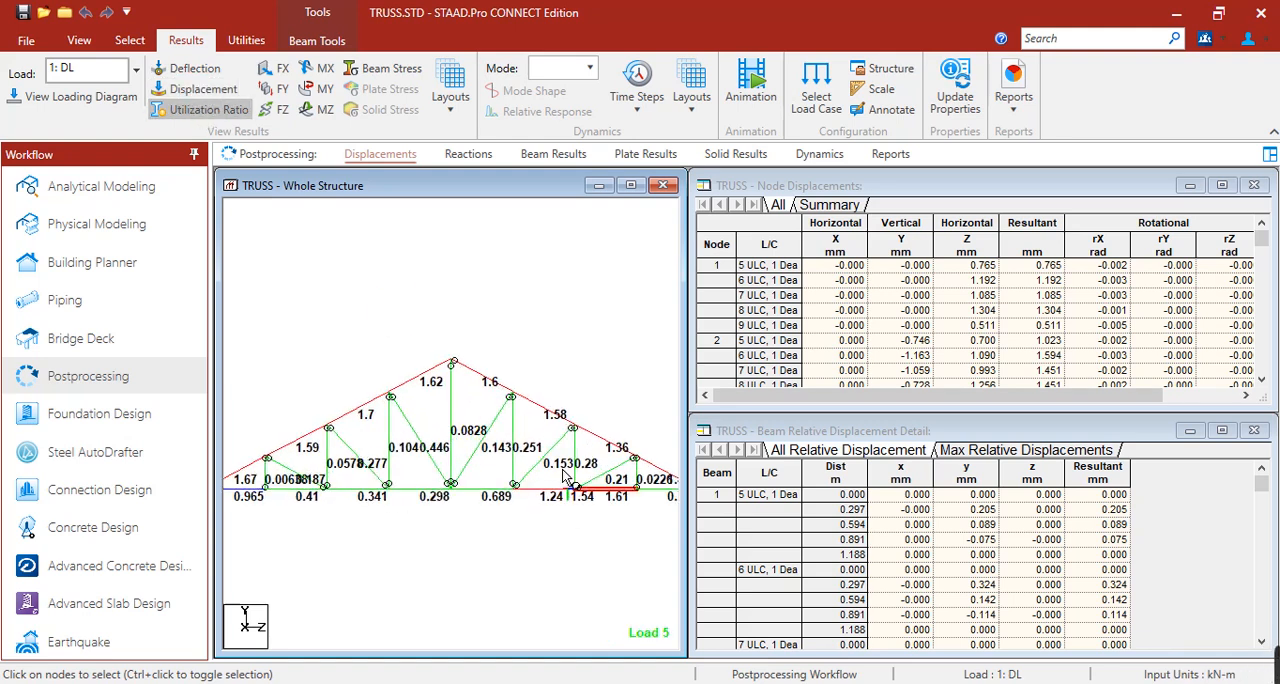
{"action": "scroll", "coordinate": [567, 478], "scroll_direction": "down", "scroll_amount": 3}
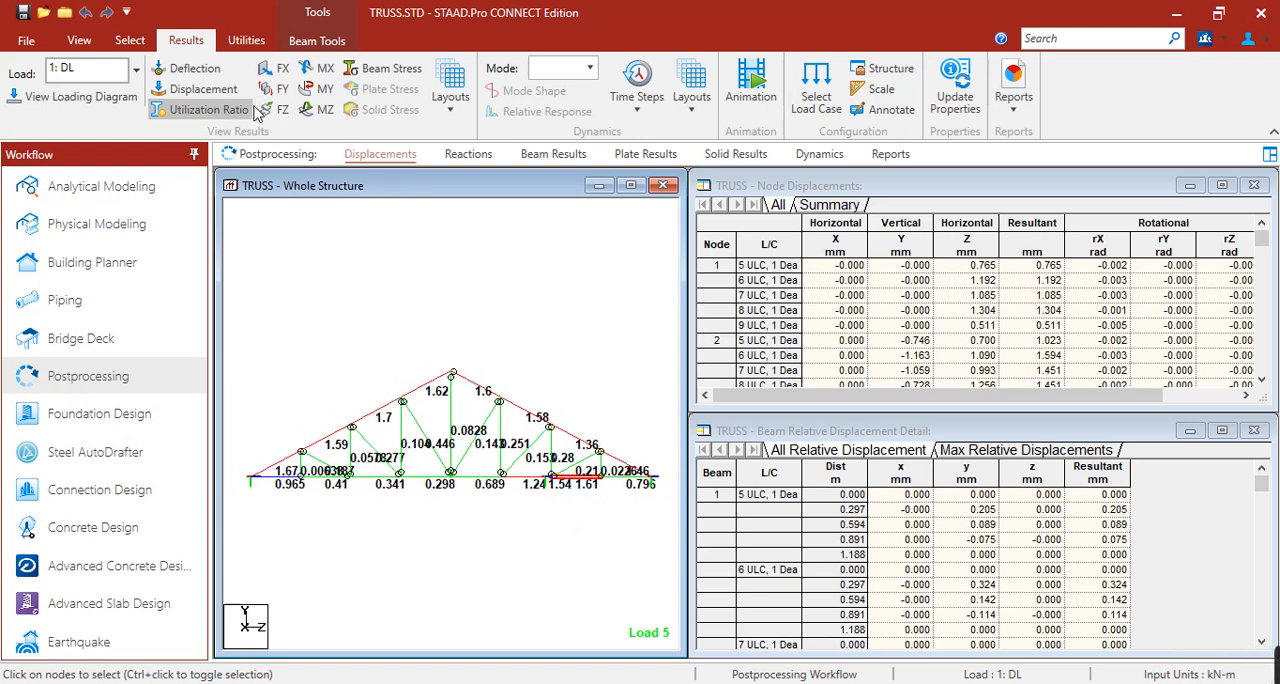
Hide the utilization ratios and view the truss force diagrams FX, FY and FZ in turn.
{"action": "left_click", "coordinate": [208, 110]}
{"action": "left_click", "coordinate": [283, 75]}
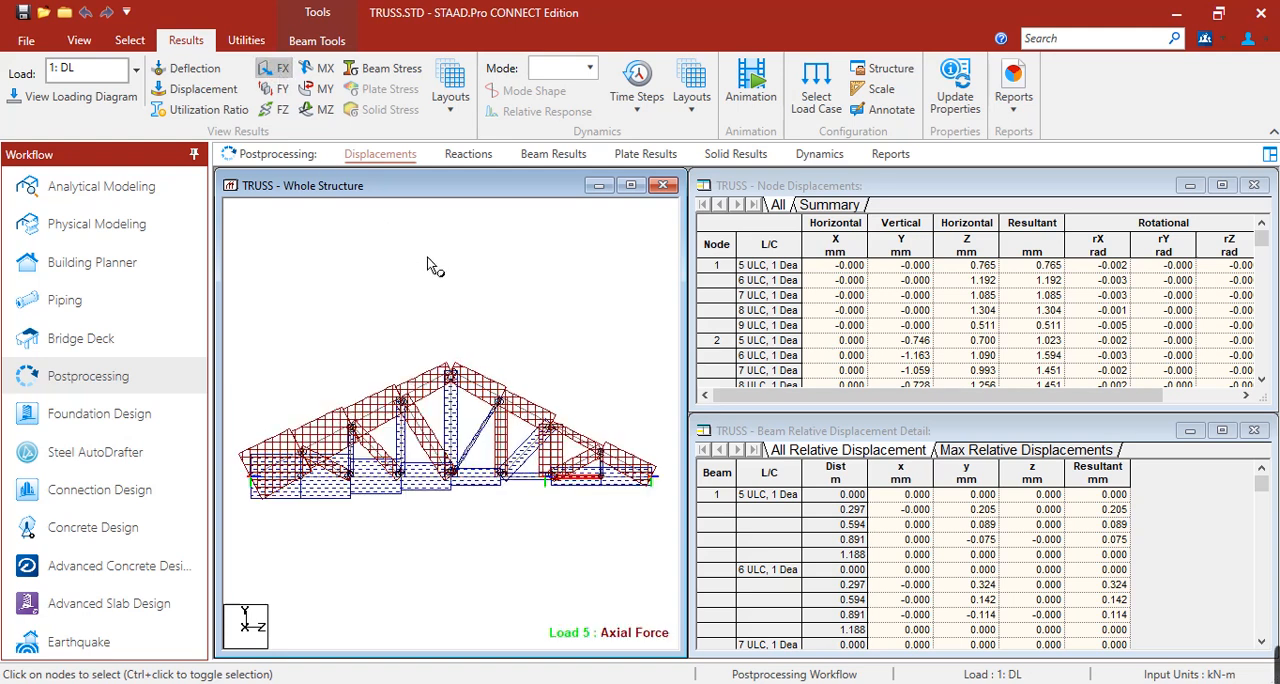
{"action": "left_click", "coordinate": [281, 88]}
{"action": "left_click", "coordinate": [280, 76]}
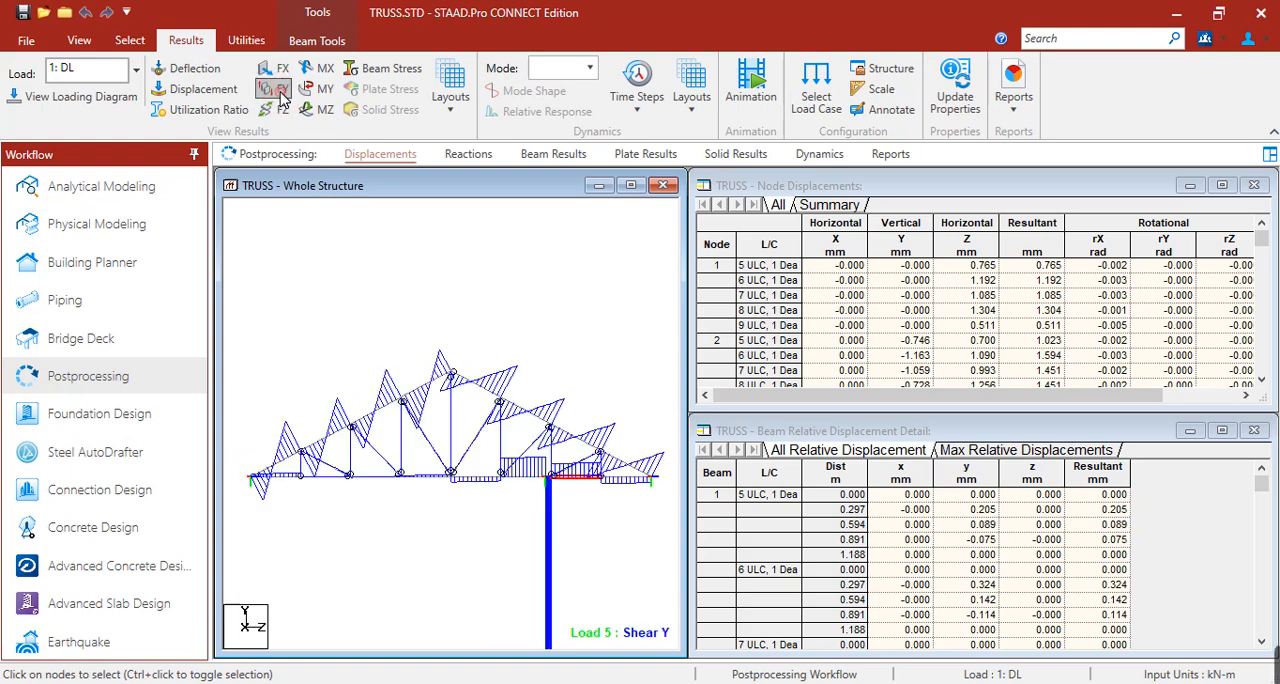
{"action": "left_click", "coordinate": [282, 89]}
{"action": "left_click", "coordinate": [284, 108]}
View the truss moment diagrams MX, MY and MZ in turn, and hide the moment diagram.
{"action": "left_click", "coordinate": [318, 68]}
{"action": "left_click", "coordinate": [318, 68]}
{"action": "left_click", "coordinate": [318, 89]}
{"action": "left_click", "coordinate": [318, 89]}
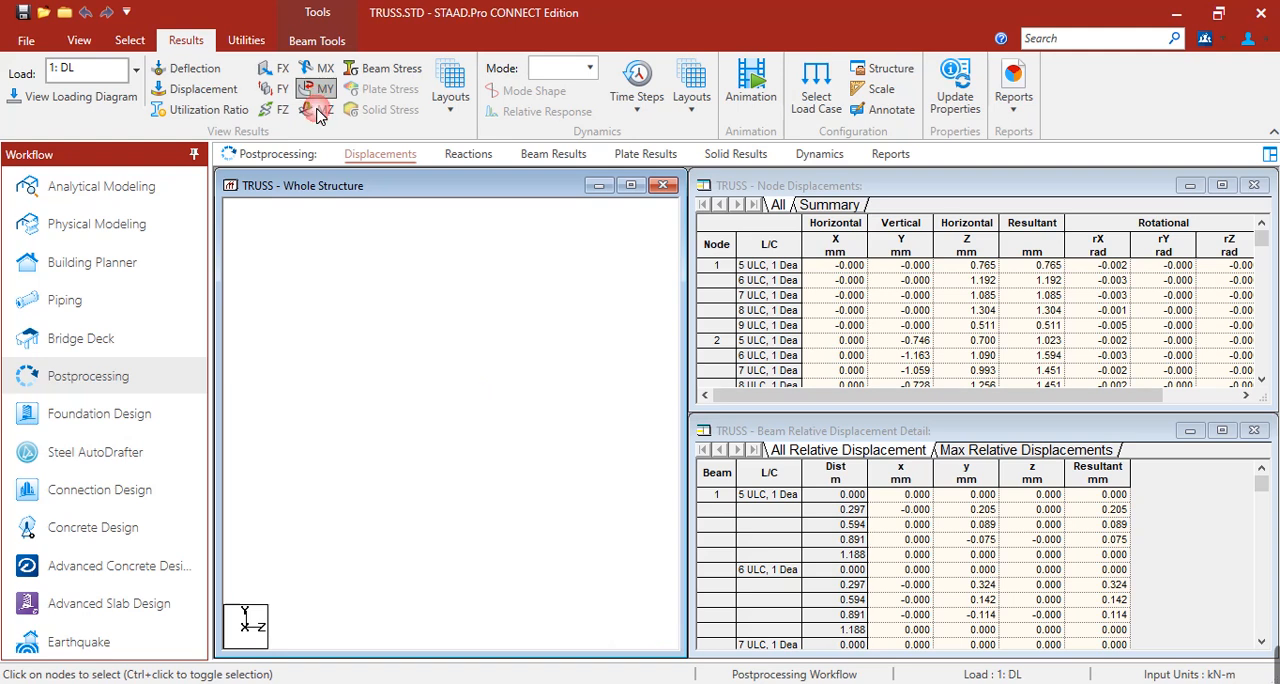
{"action": "left_click", "coordinate": [318, 109]}
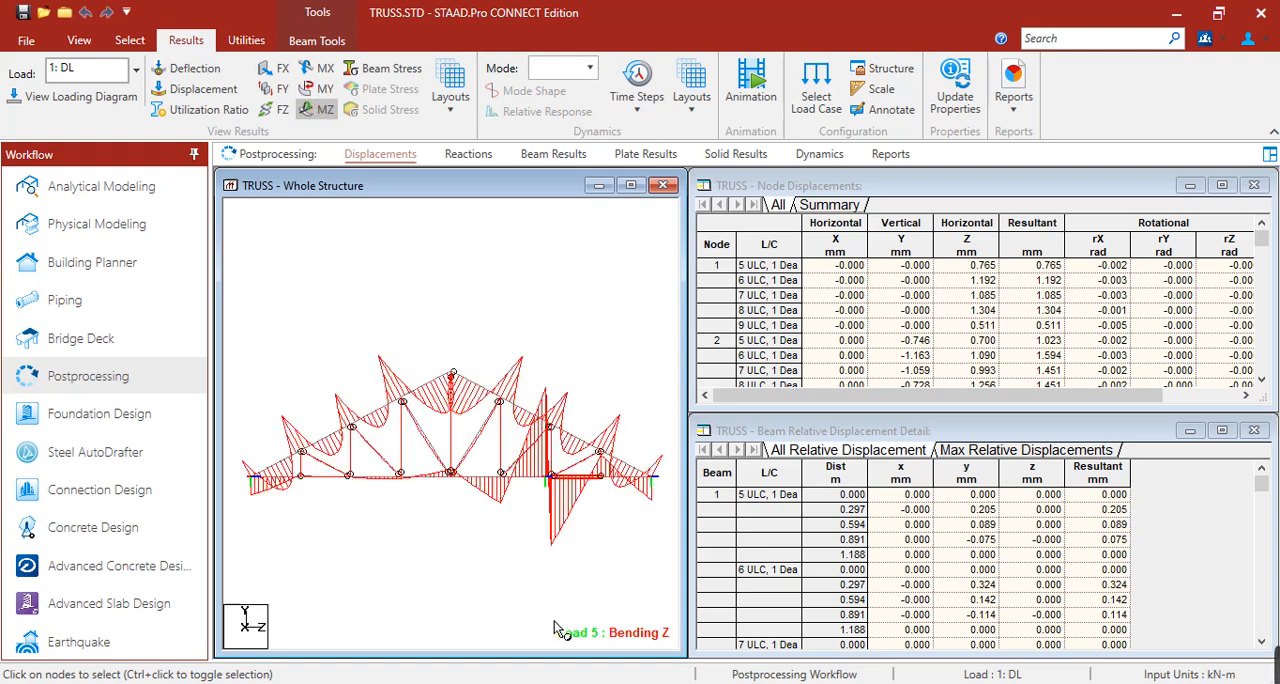
{"action": "left_click", "coordinate": [318, 109]}
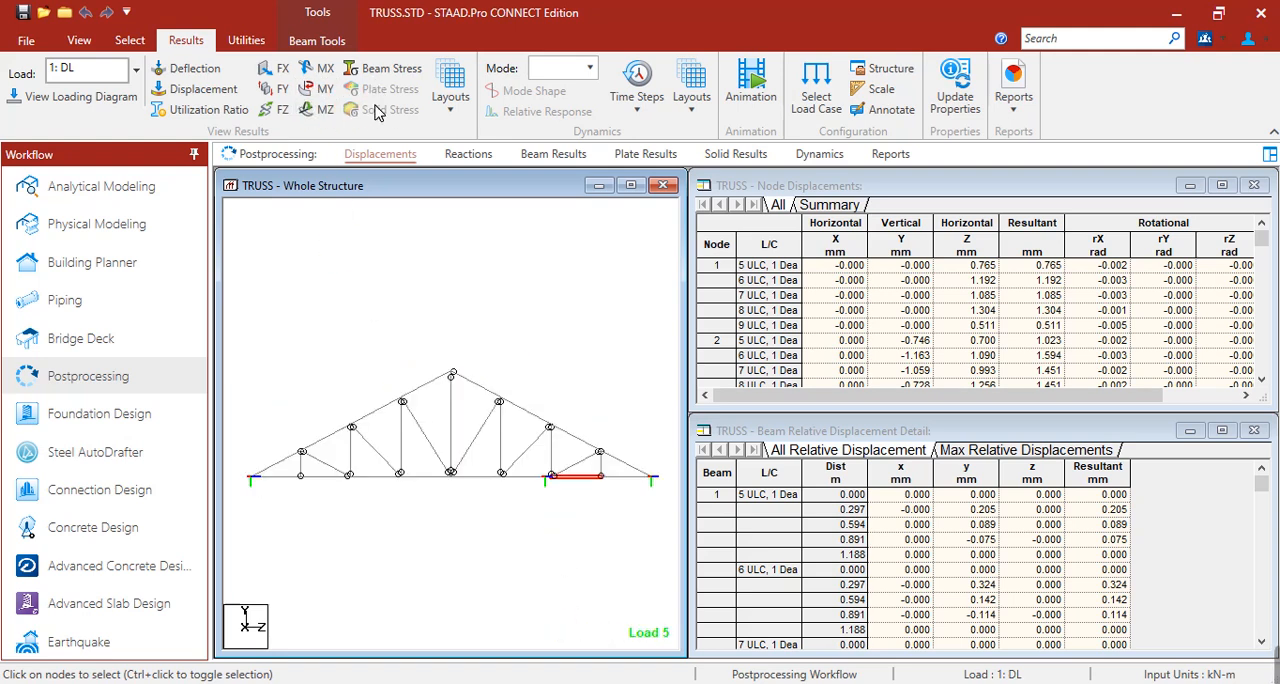
Review the support reactions in the Reaction layout, and open the Beam Forces layout.
{"action": "left_click", "coordinate": [451, 95]}
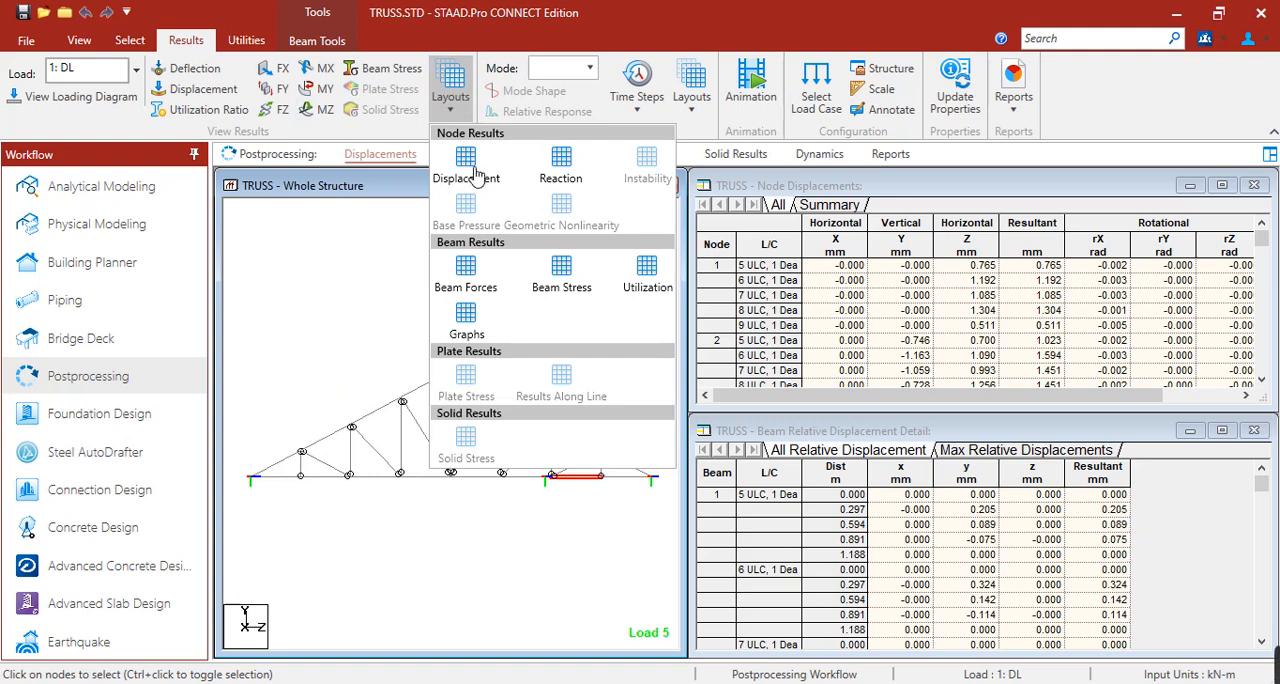
{"action": "left_click", "coordinate": [560, 170]}
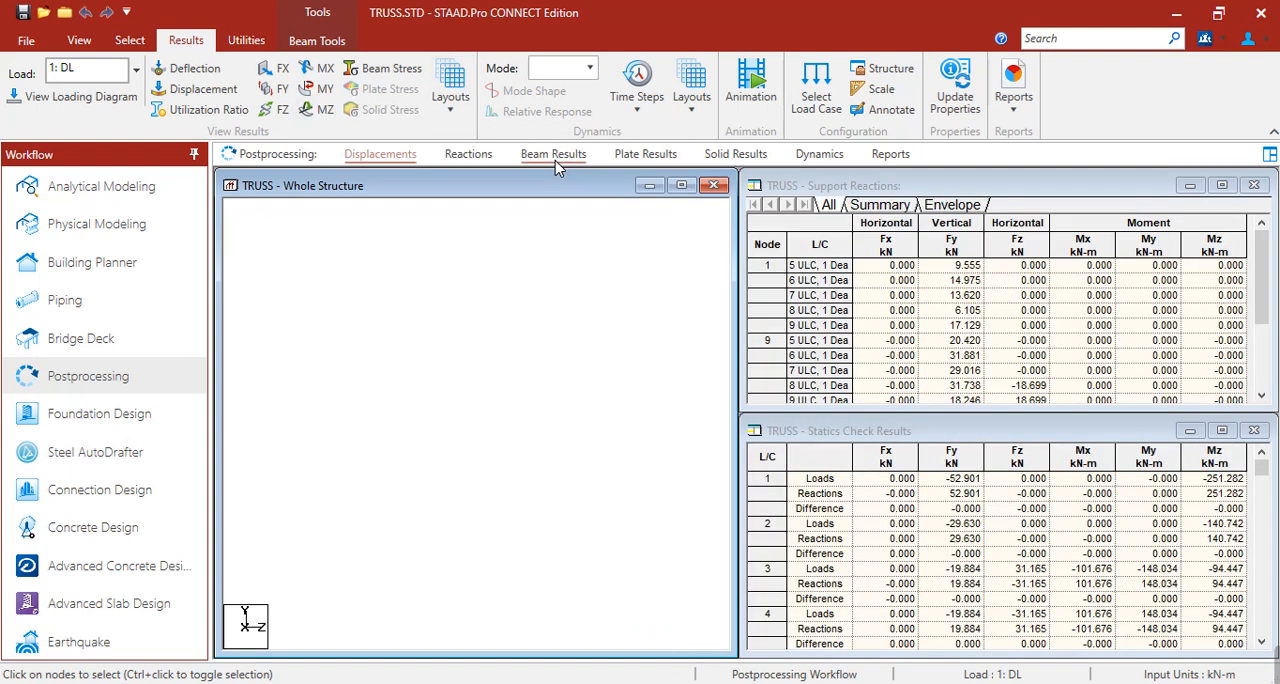
{"action": "scroll", "coordinate": [511, 506], "scroll_direction": "down", "scroll_amount": 2}
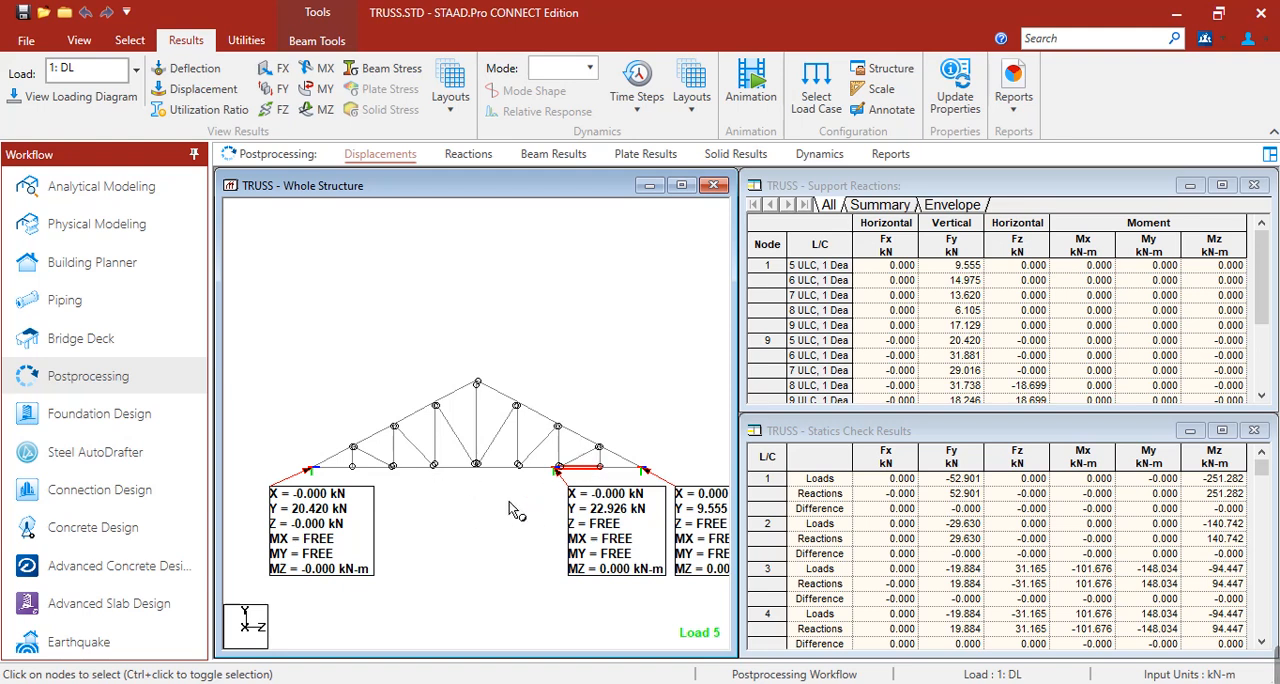
{"action": "left_click", "coordinate": [450, 97]}
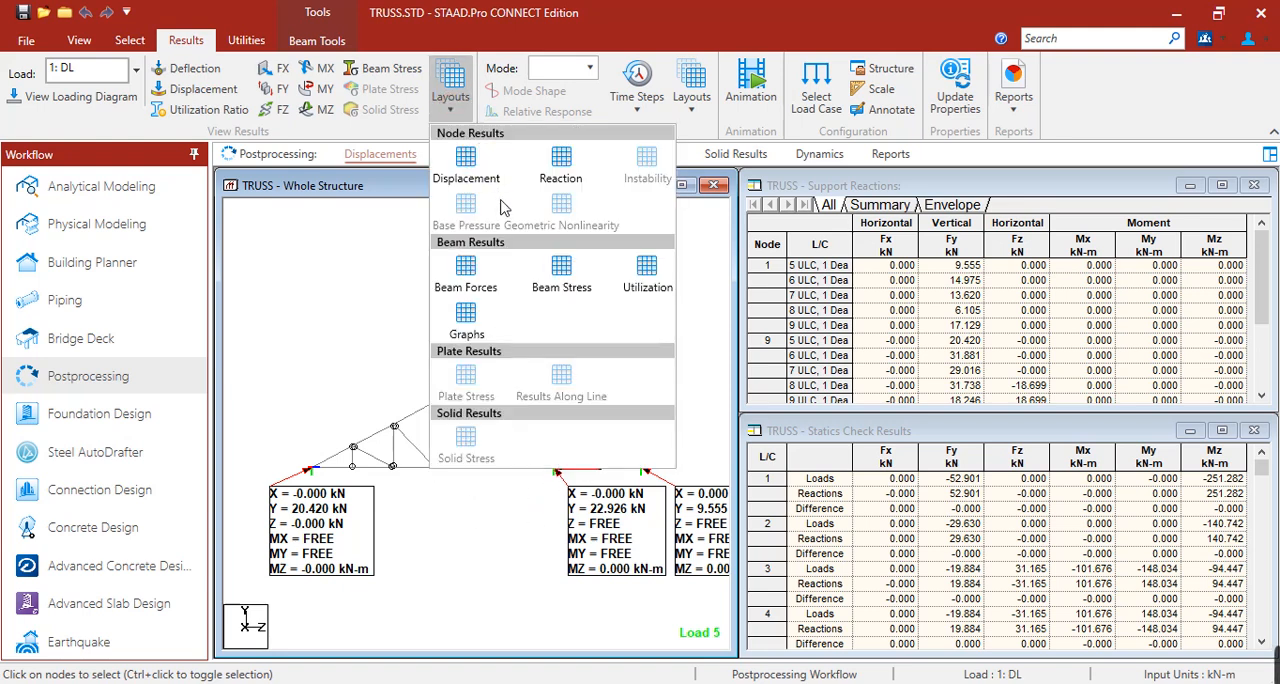
{"action": "left_click", "coordinate": [470, 279]}
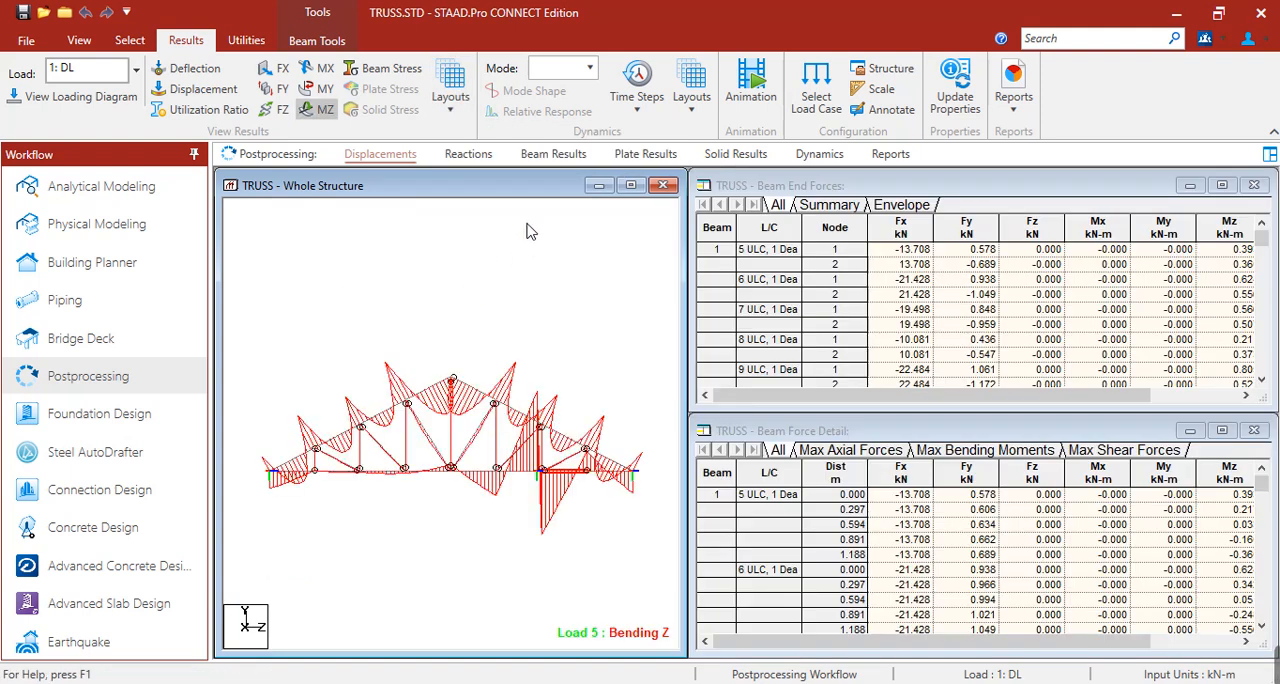
Open the Beam Stress layout and dismiss the section plane settings to view the 3D stress contour.
{"action": "left_click", "coordinate": [449, 108]}
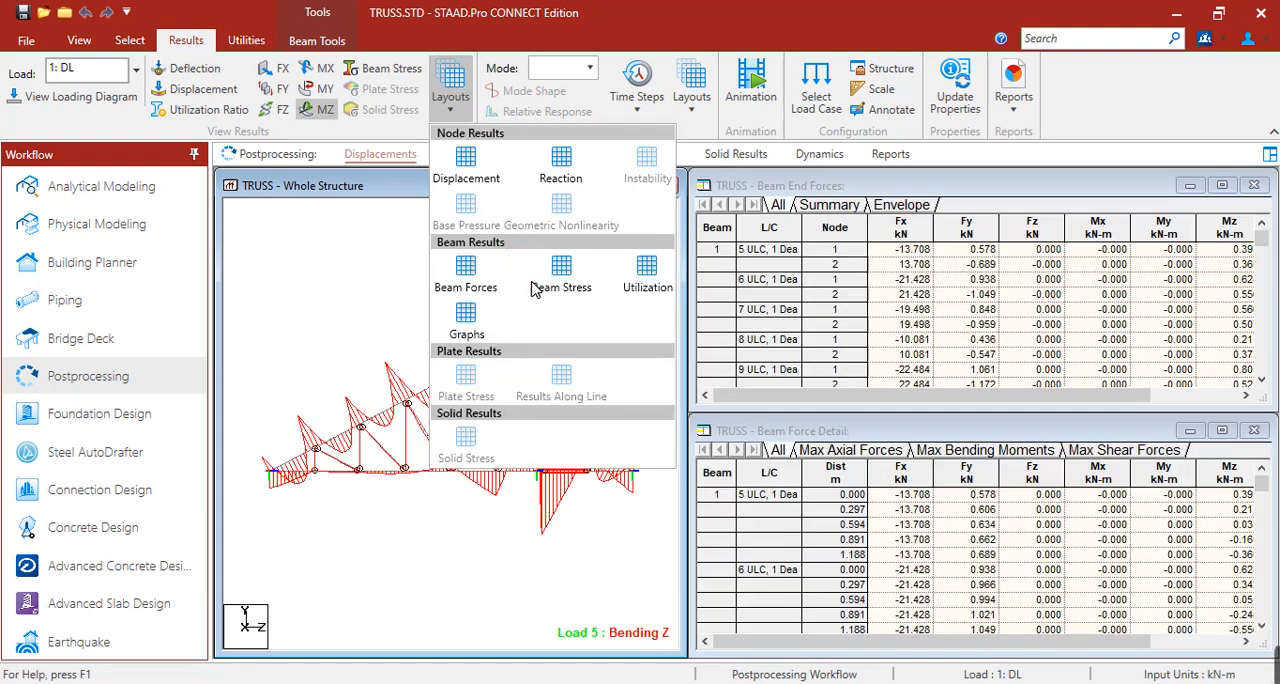
{"action": "left_click", "coordinate": [565, 274]}
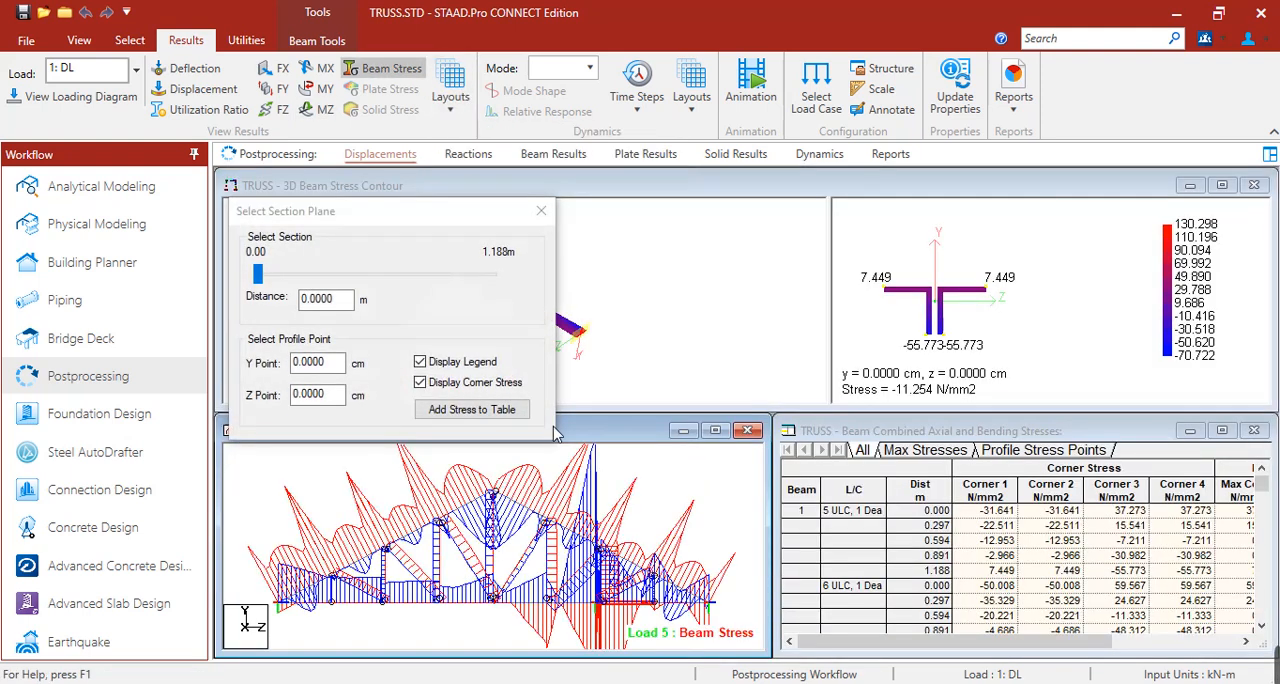
{"action": "left_click", "coordinate": [541, 211]}
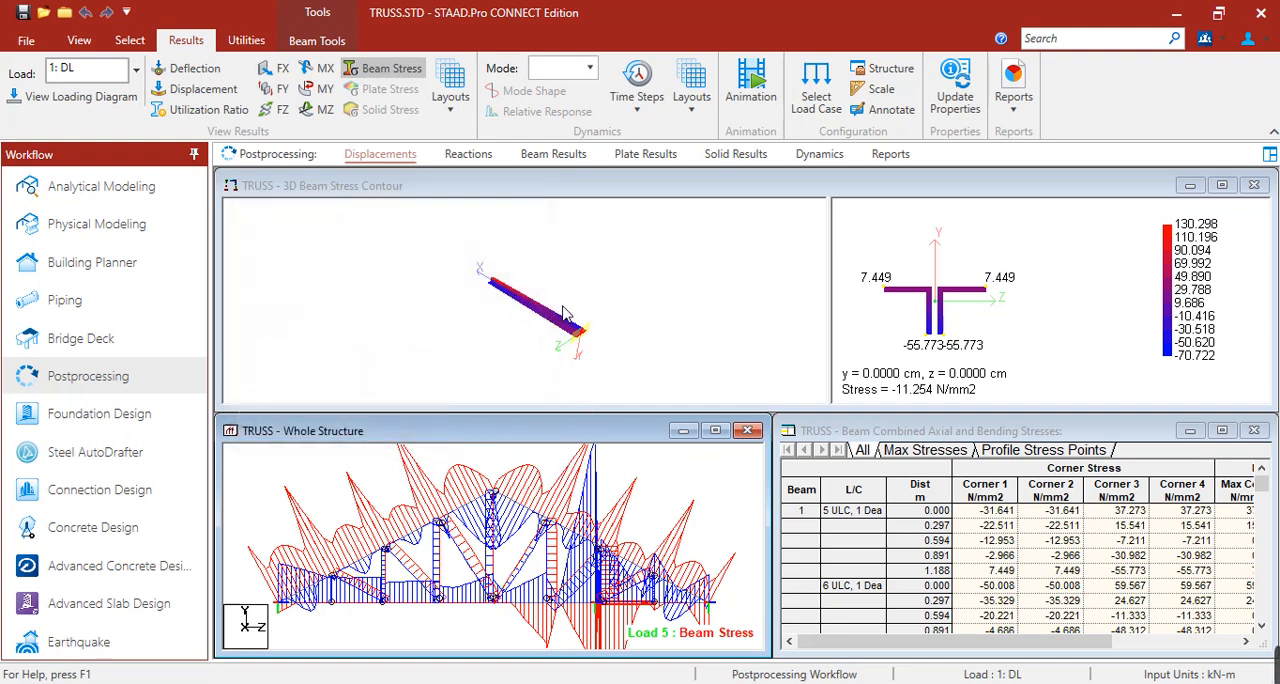
Open the beam Graphs layout, view the Mz, Fy and Fx graphs of beam 15, and clear the selection.
{"action": "left_click", "coordinate": [450, 105]}
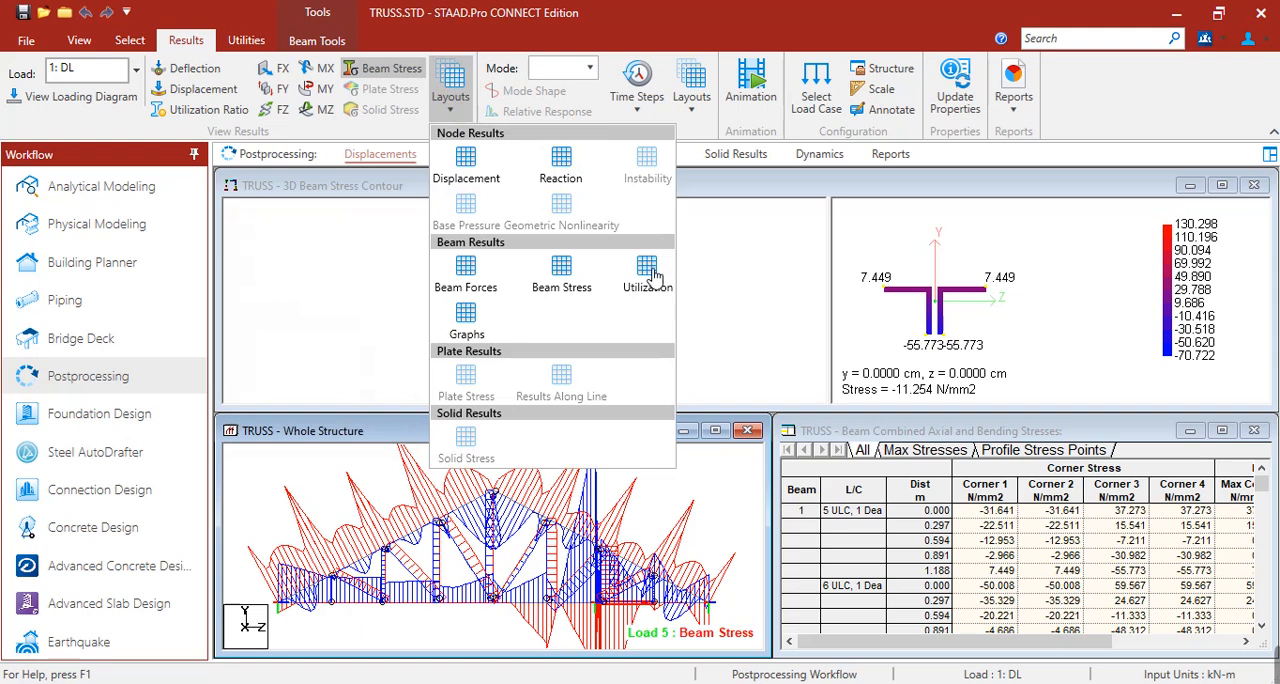
{"action": "left_click", "coordinate": [470, 318]}
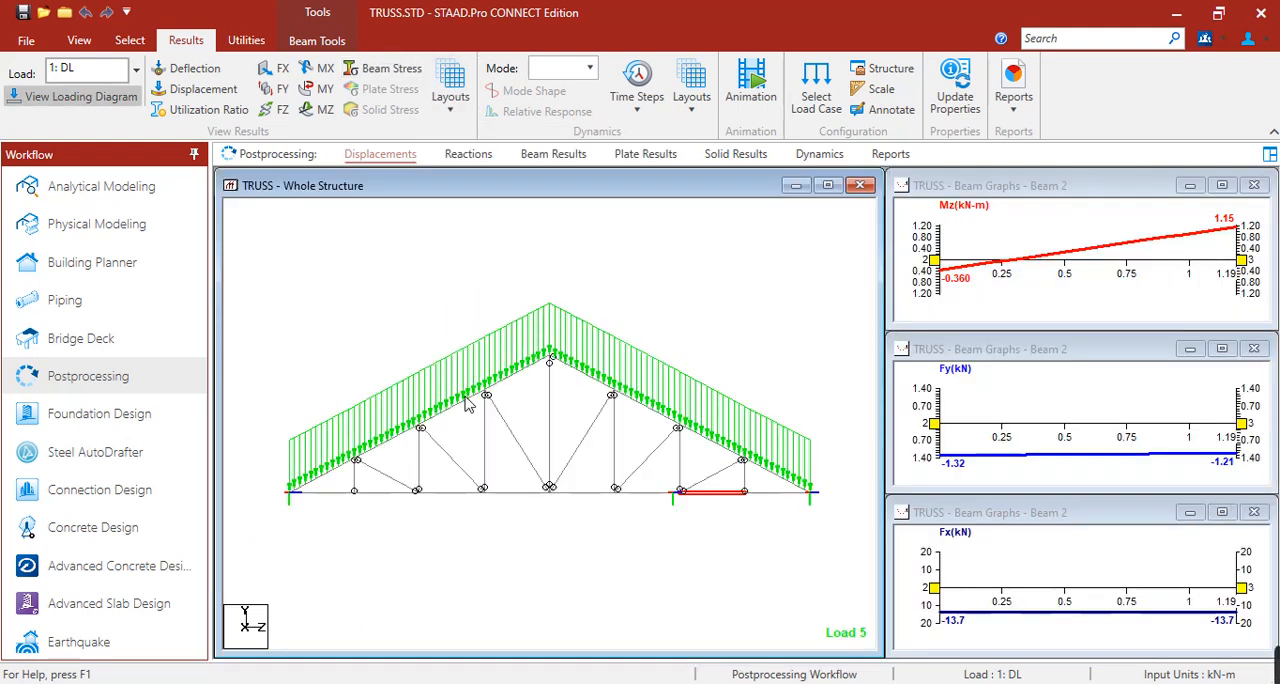
{"action": "left_click", "coordinate": [384, 447]}
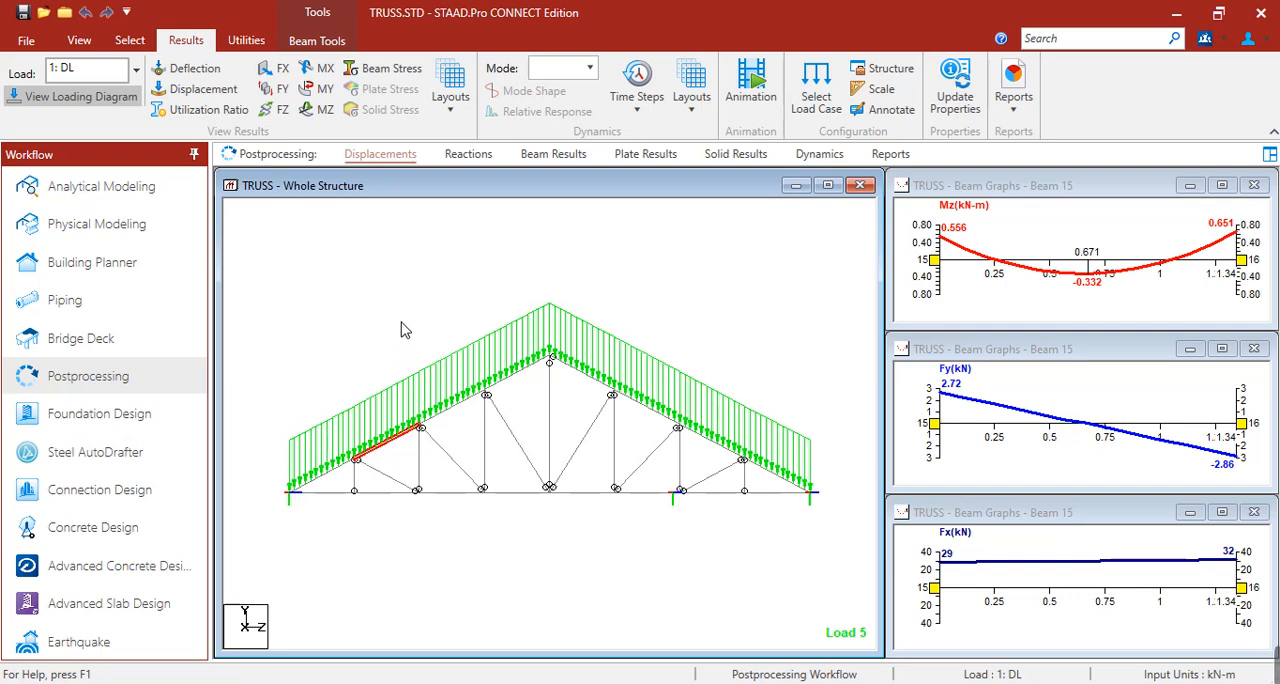
{"action": "left_click", "coordinate": [340, 374]}
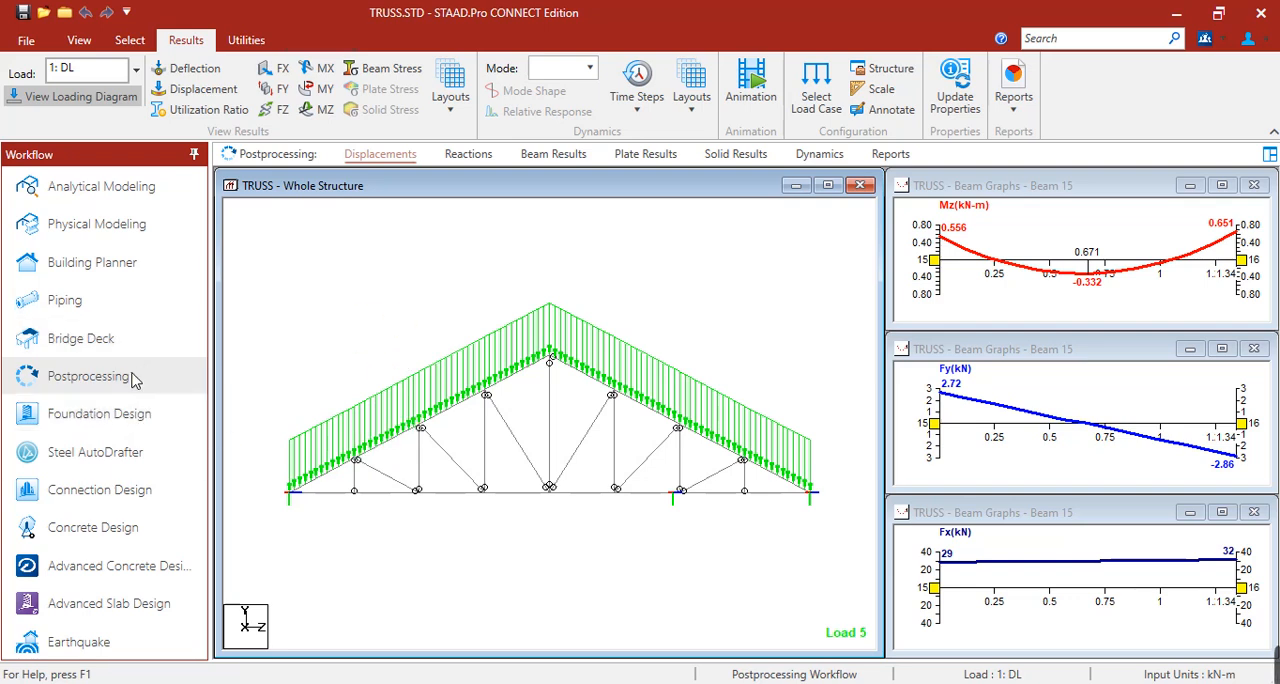
Return to the Analytical Modeling steel design page, expand PARAMETER 1, check the members assigned RATIO 1, and select FYLD 248000.
{"action": "left_click", "coordinate": [100, 190]}
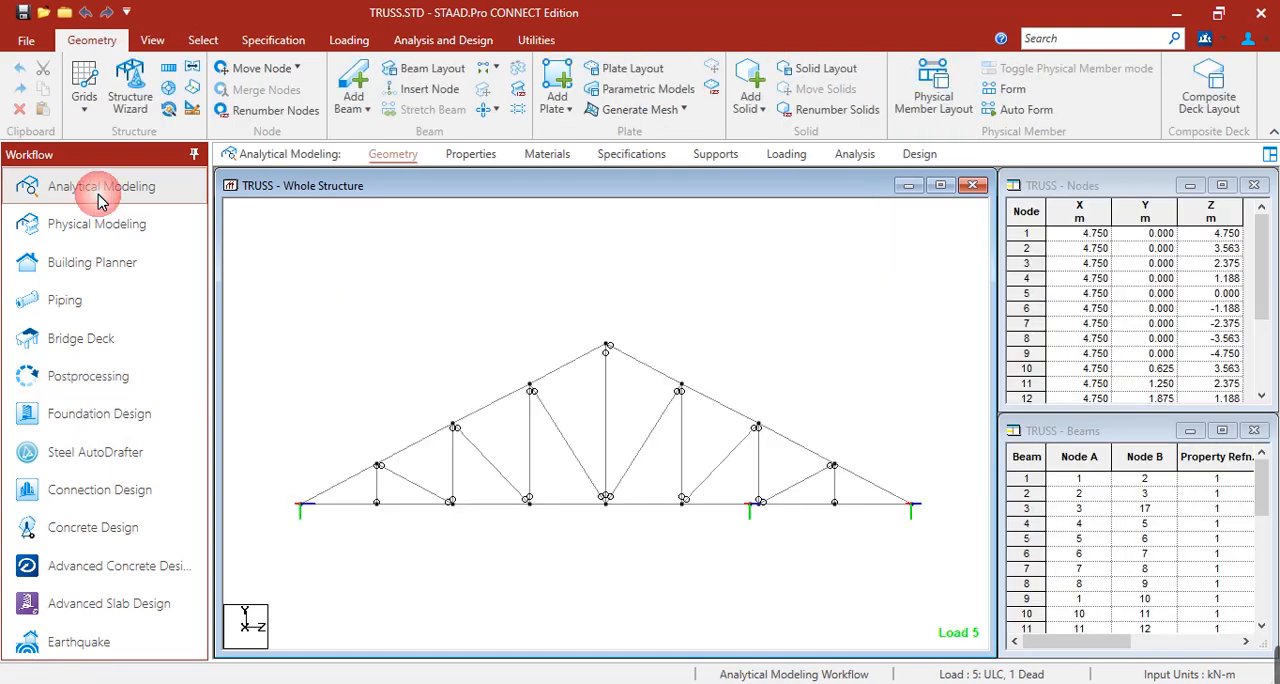
{"action": "left_click", "coordinate": [906, 156]}
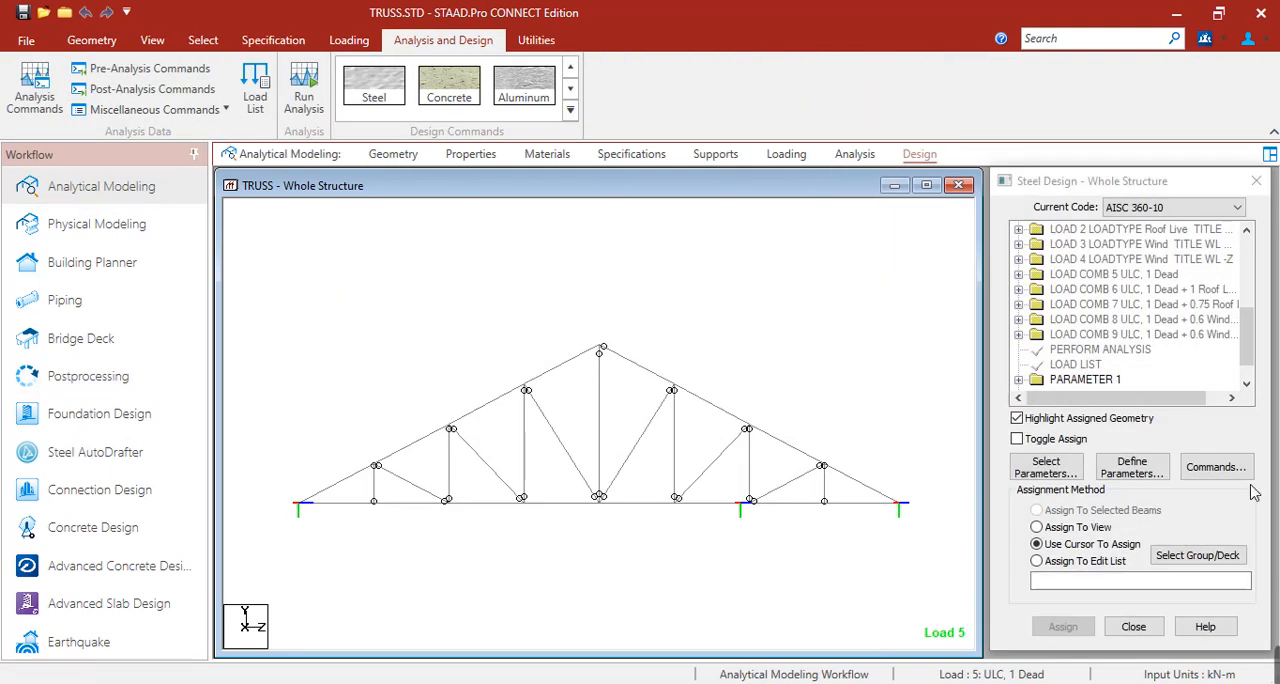
{"action": "left_click", "coordinate": [1020, 381]}
{"action": "scroll", "coordinate": [1080, 322], "scroll_direction": "down", "scroll_amount": 1}
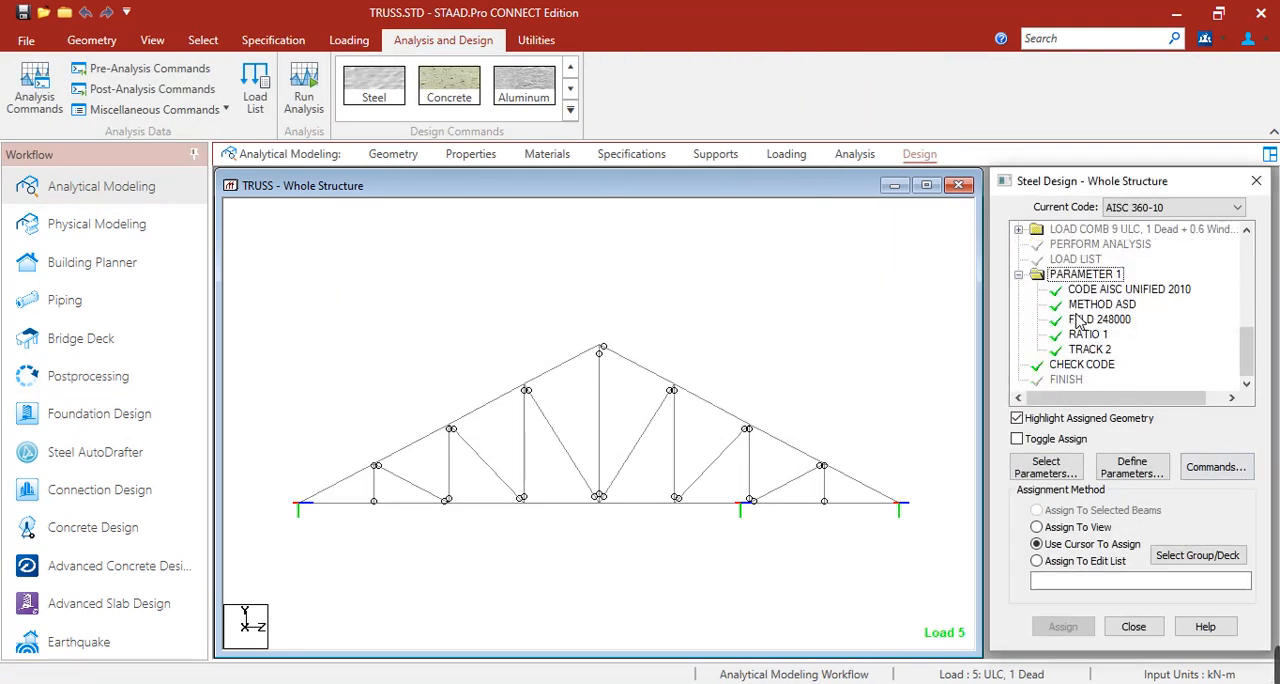
{"action": "left_click", "coordinate": [1097, 336]}
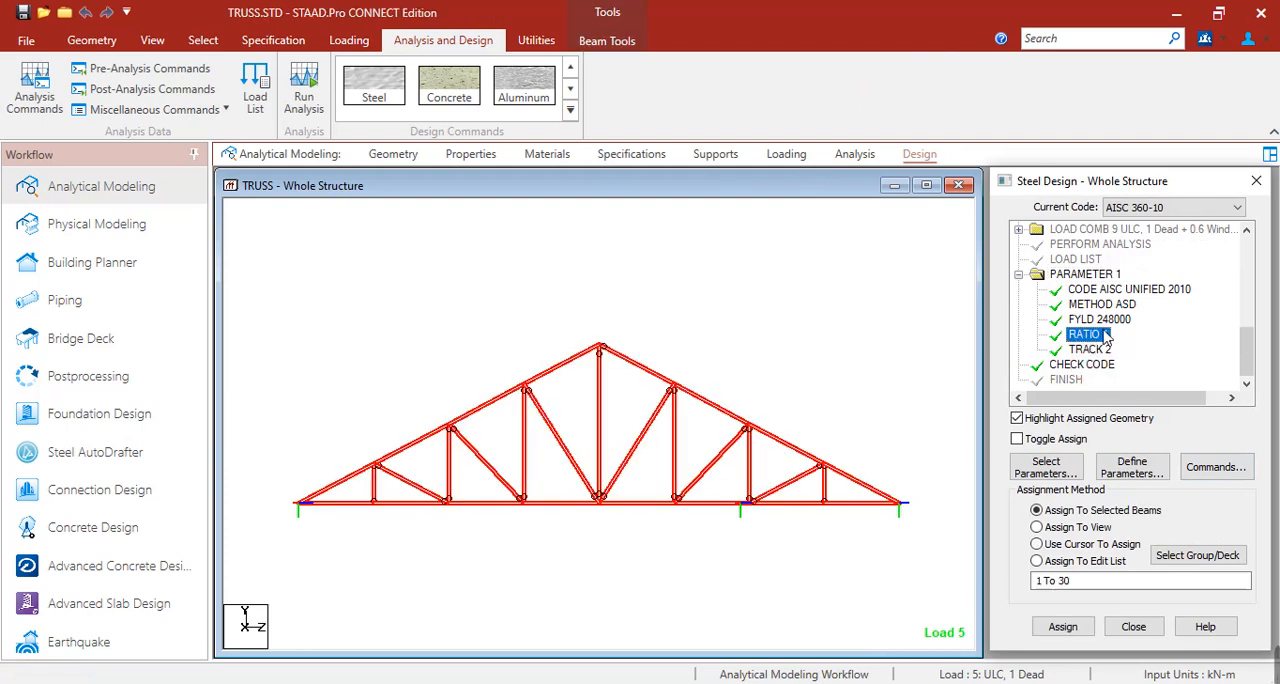
{"action": "left_click", "coordinate": [1097, 320]}
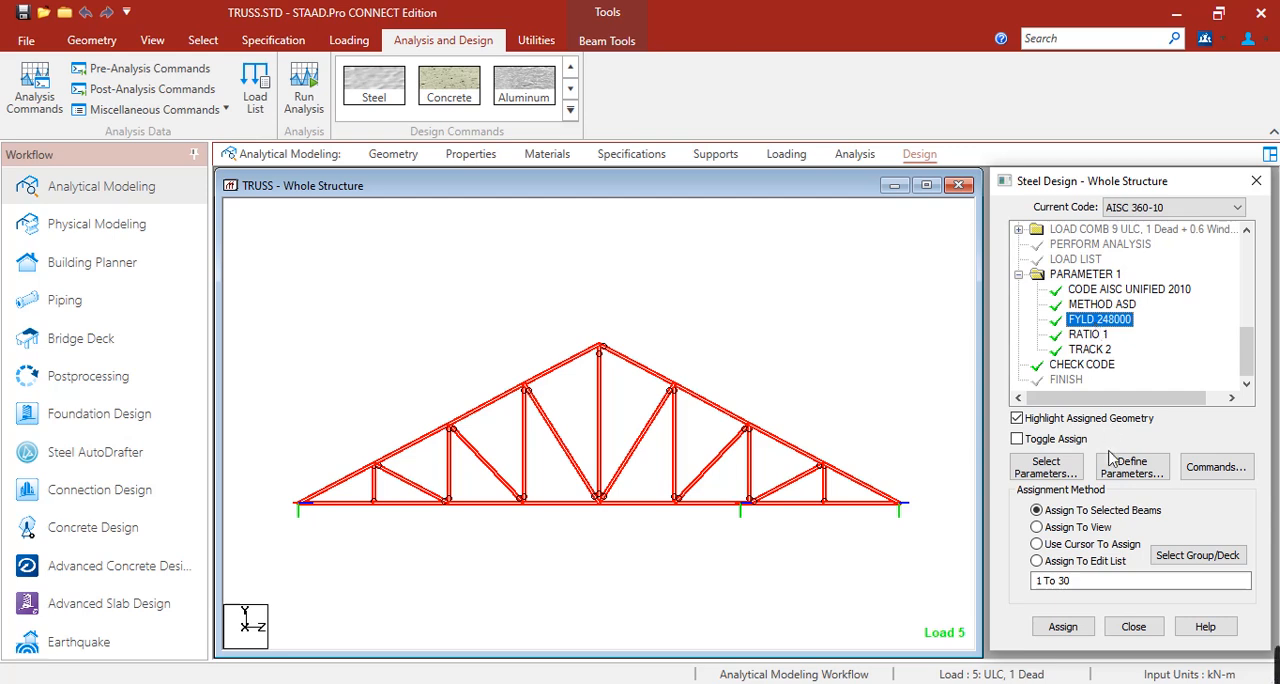
Open the design parameter definitions and look through the BEAM, BRC, CAN, CB, DFF and DJ2 parameters.
{"action": "left_click", "coordinate": [1136, 477]}
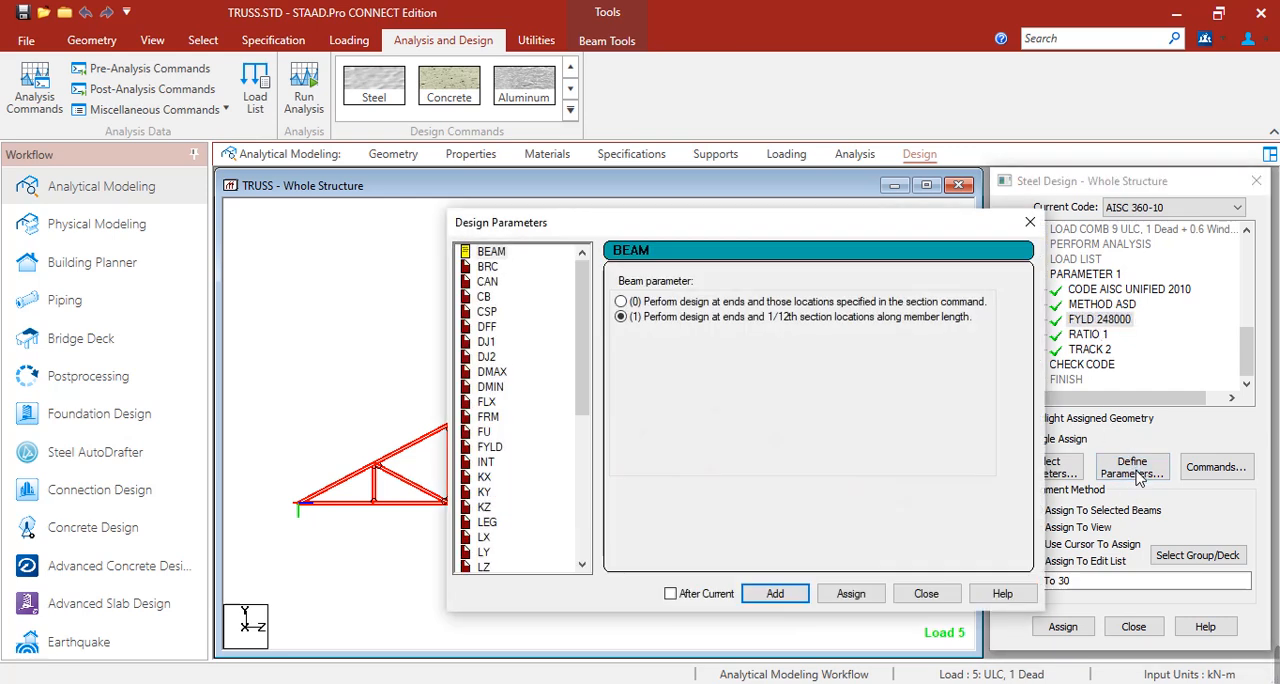
{"action": "left_click_drag", "start_coordinate": [817, 231], "coordinate": [639, 227]}
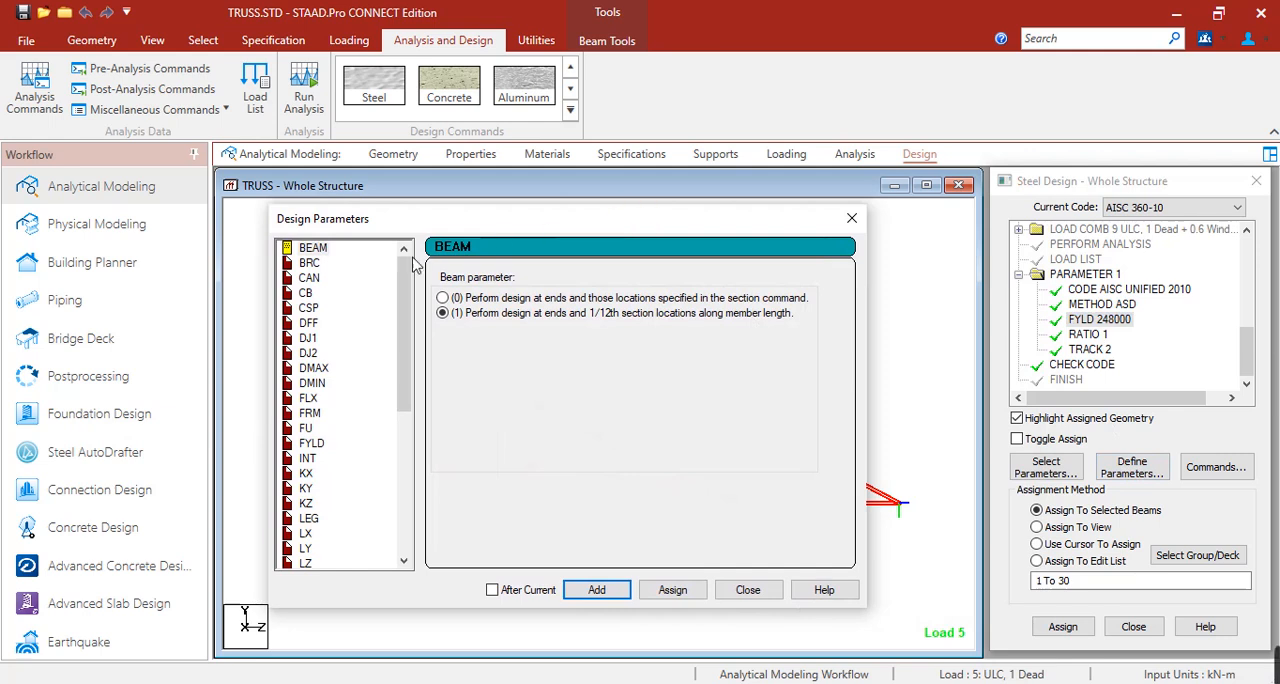
{"action": "left_click", "coordinate": [309, 262]}
{"action": "left_click", "coordinate": [312, 247]}
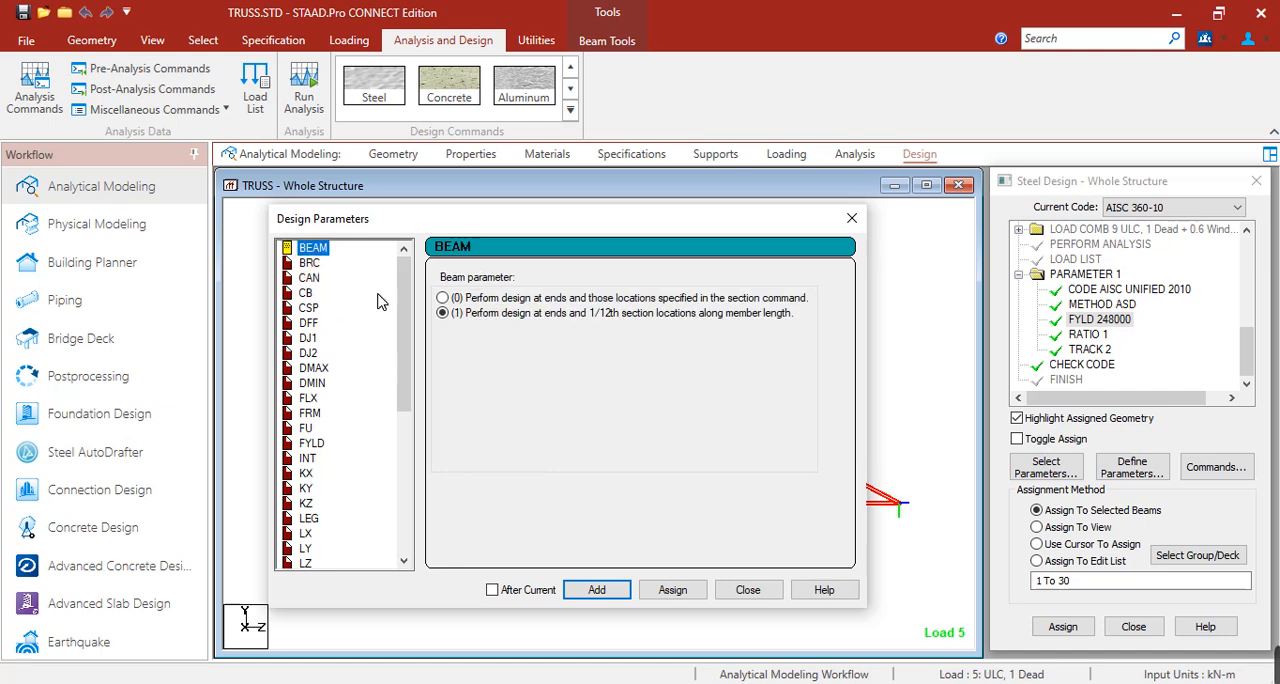
{"action": "left_click", "coordinate": [308, 323]}
{"action": "left_click", "coordinate": [308, 353]}
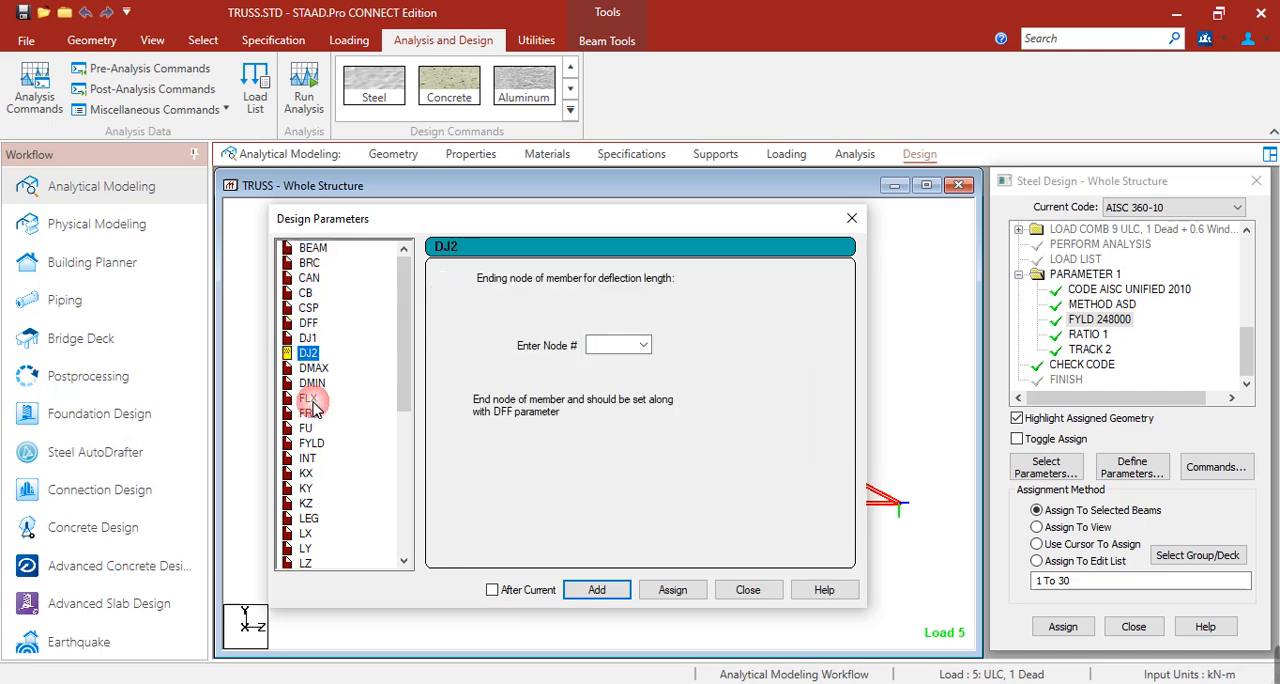
{"action": "left_click", "coordinate": [309, 263]}
{"action": "left_click", "coordinate": [309, 278]}
{"action": "left_click", "coordinate": [306, 293]}
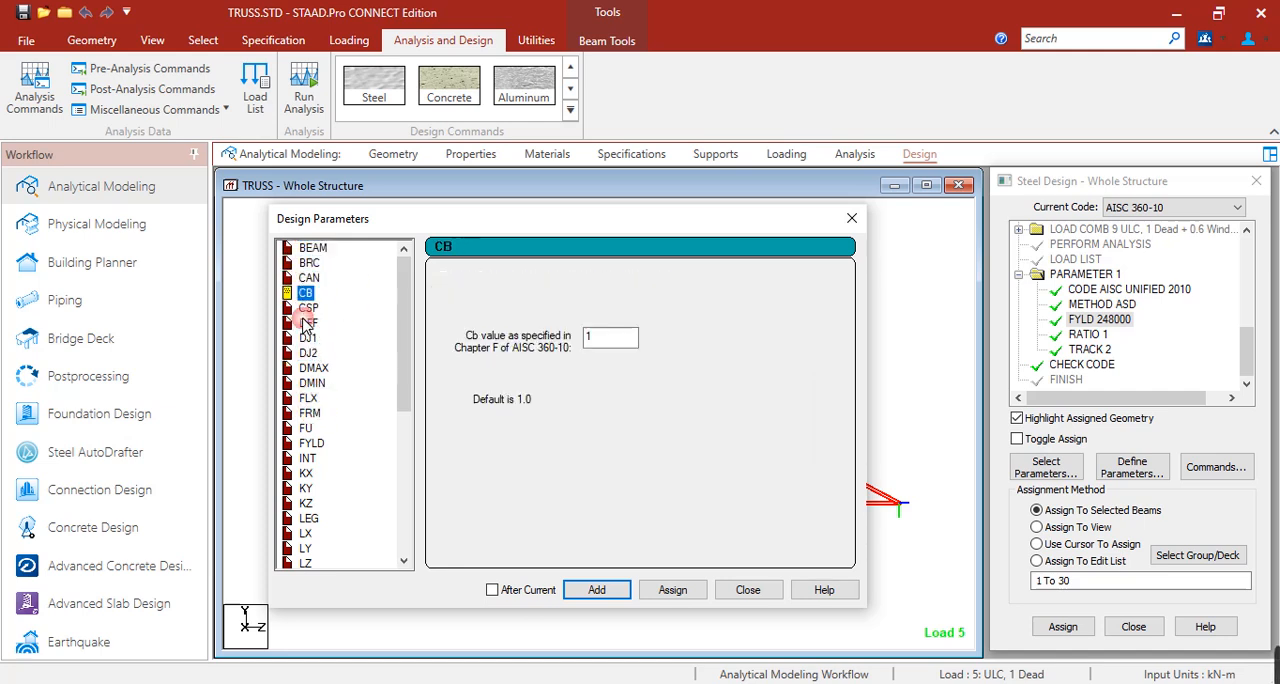
{"action": "left_click", "coordinate": [308, 353]}
View the UNT parameter for the top flange's unsupported length and close the design parameters without adding it.
{"action": "scroll", "coordinate": [315, 362], "scroll_direction": "down", "scroll_amount": 2}
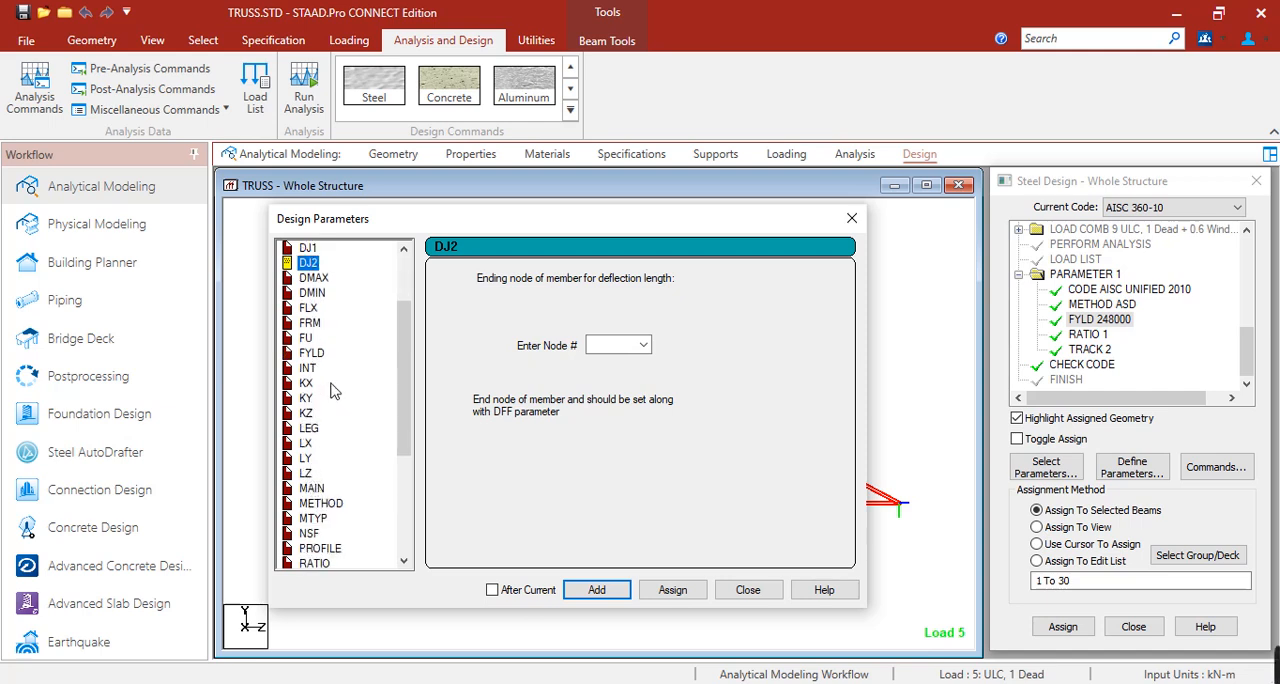
{"action": "scroll", "coordinate": [333, 391], "scroll_direction": "down", "scroll_amount": 2}
{"action": "scroll", "coordinate": [315, 452], "scroll_direction": "down", "scroll_amount": 3}
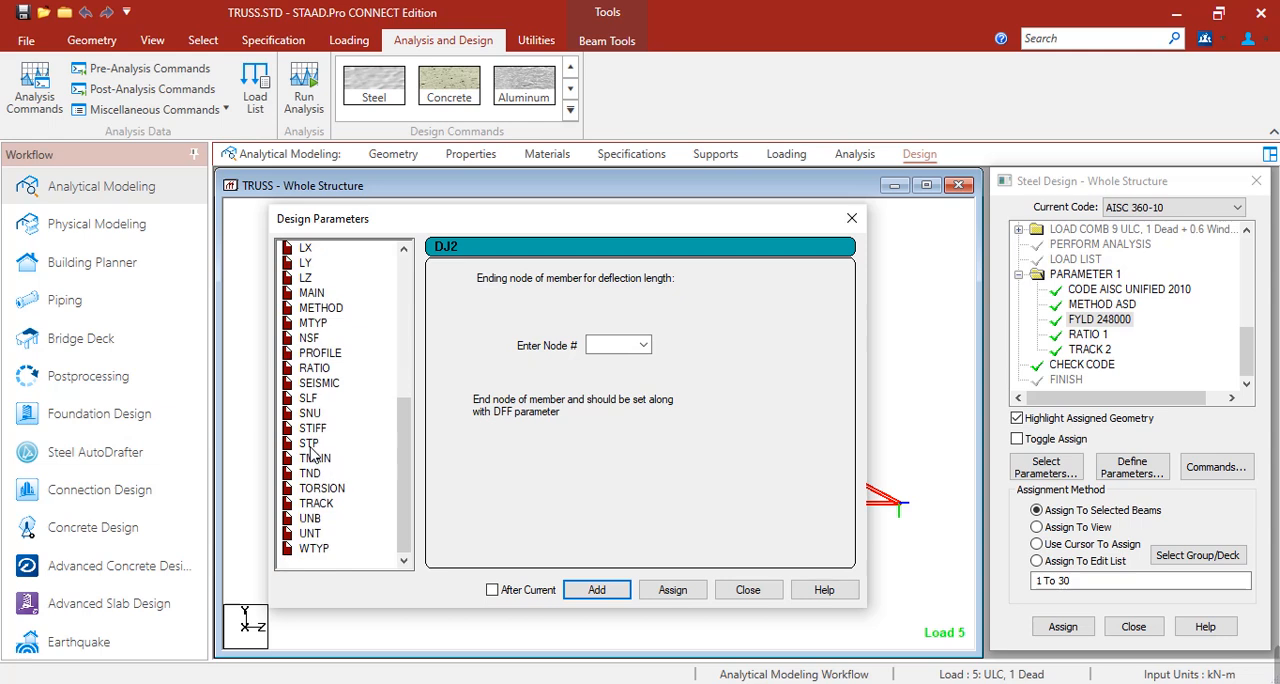
{"action": "left_click", "coordinate": [312, 537]}
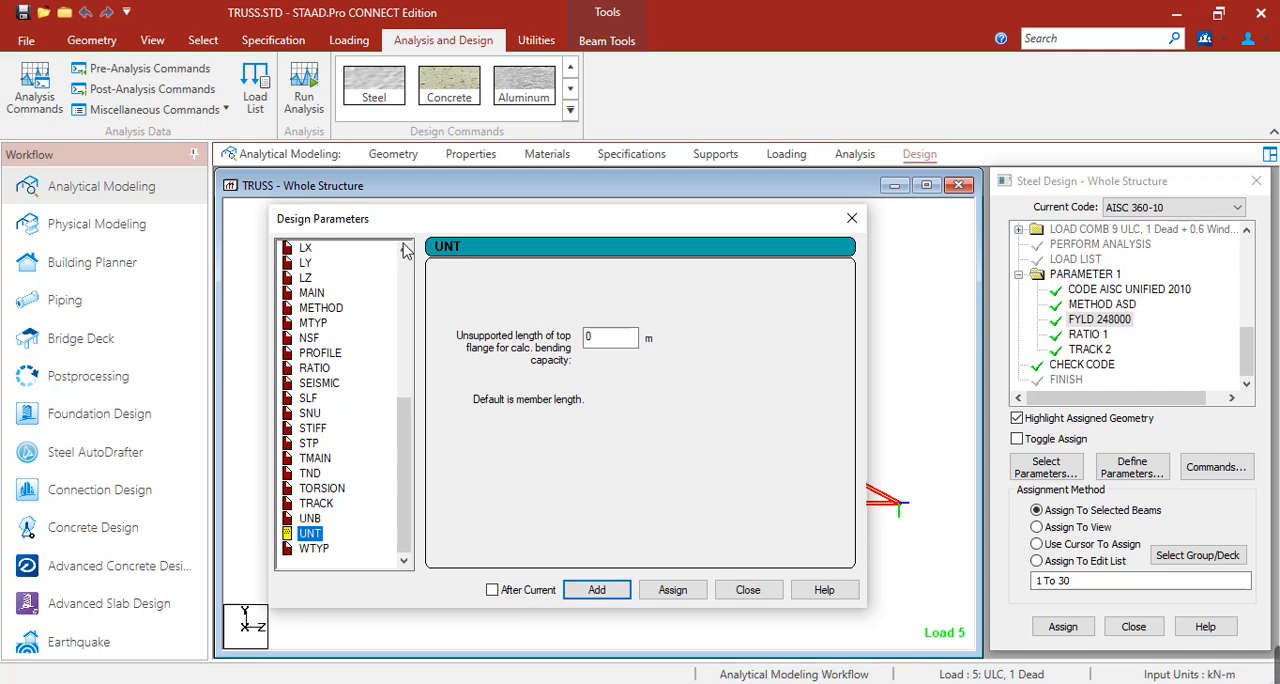
{"action": "left_click_drag", "start_coordinate": [404, 226], "coordinate": [617, 222]}
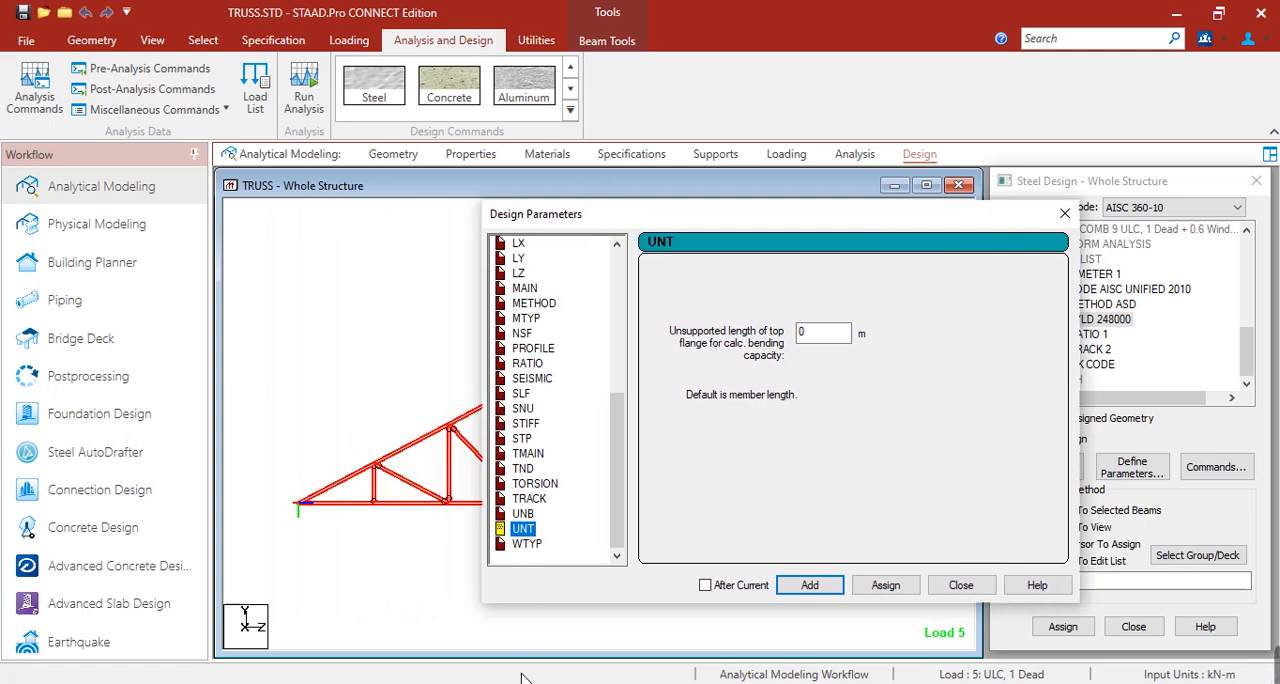
{"action": "left_click", "coordinate": [1065, 213]}
Switch to Structural plans.pdf in Foxit PDF Reader and examine the roof framing plan at top chord level.
{"action": "left_click", "coordinate": [524, 683]}
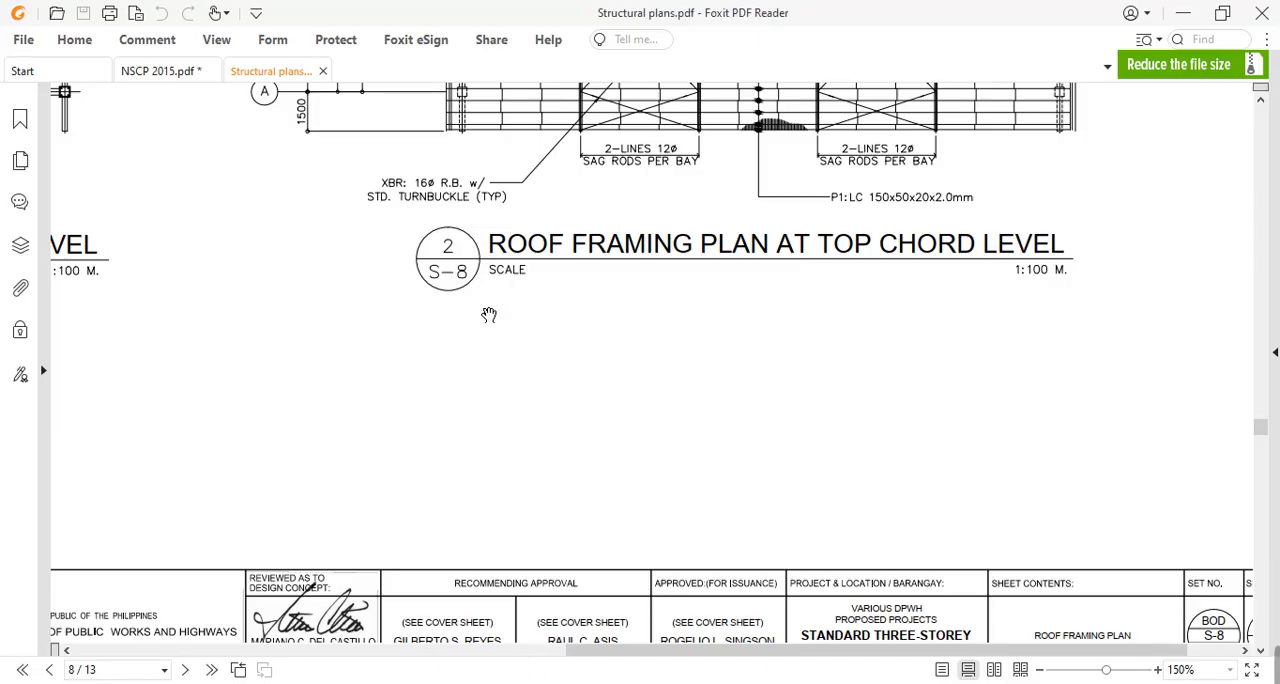
{"action": "scroll", "coordinate": [500, 345], "scroll_direction": "up", "scroll_amount": 5}
{"action": "scroll", "coordinate": [476, 485], "scroll_direction": "down", "scroll_amount": 3, "text": "ctrl"}
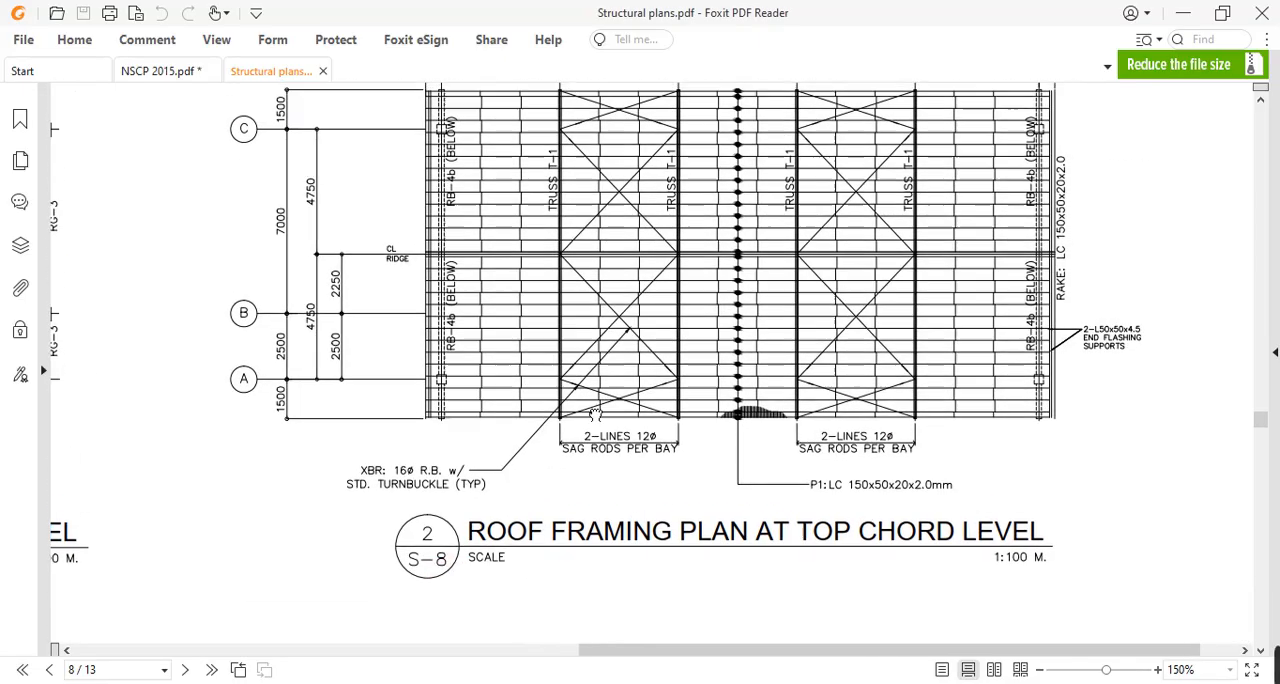
{"action": "scroll", "coordinate": [878, 461], "scroll_direction": "up", "scroll_amount": 2, "text": "ctrl"}
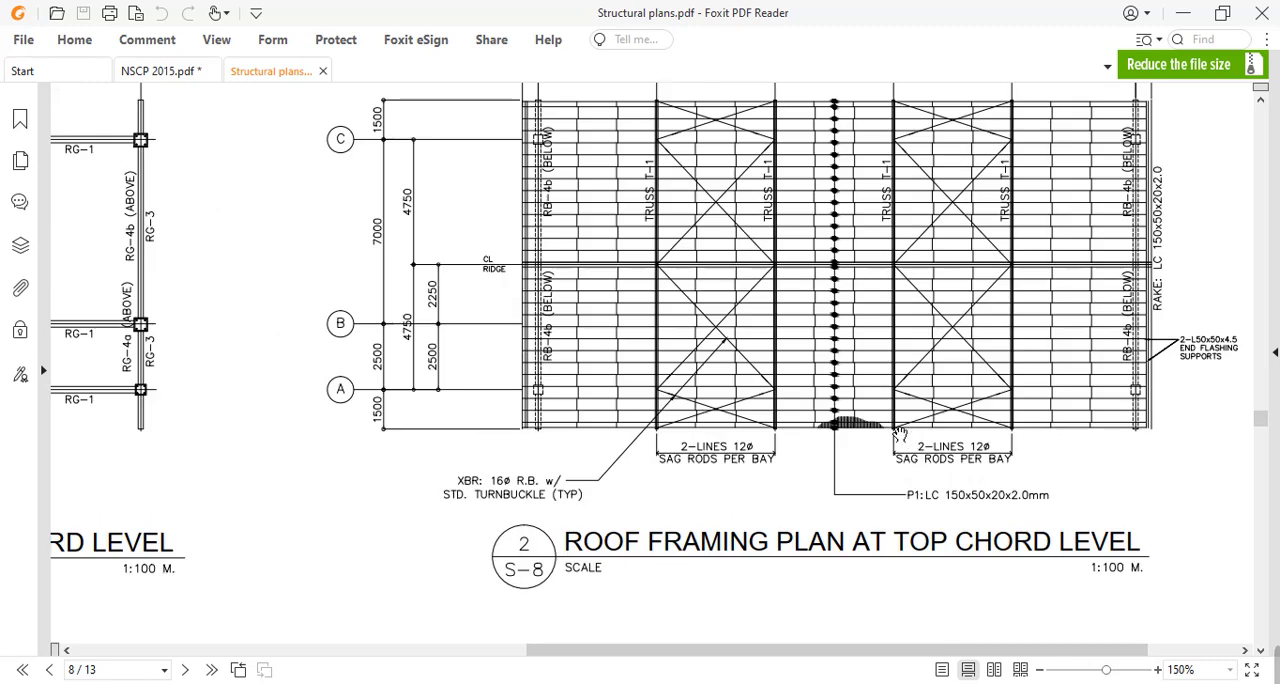
{"action": "scroll", "coordinate": [563, 417], "scroll_direction": "up", "scroll_amount": 2, "text": "ctrl"}
{"action": "scroll", "coordinate": [525, 407], "scroll_direction": "down", "scroll_amount": 3, "text": "ctrl"}
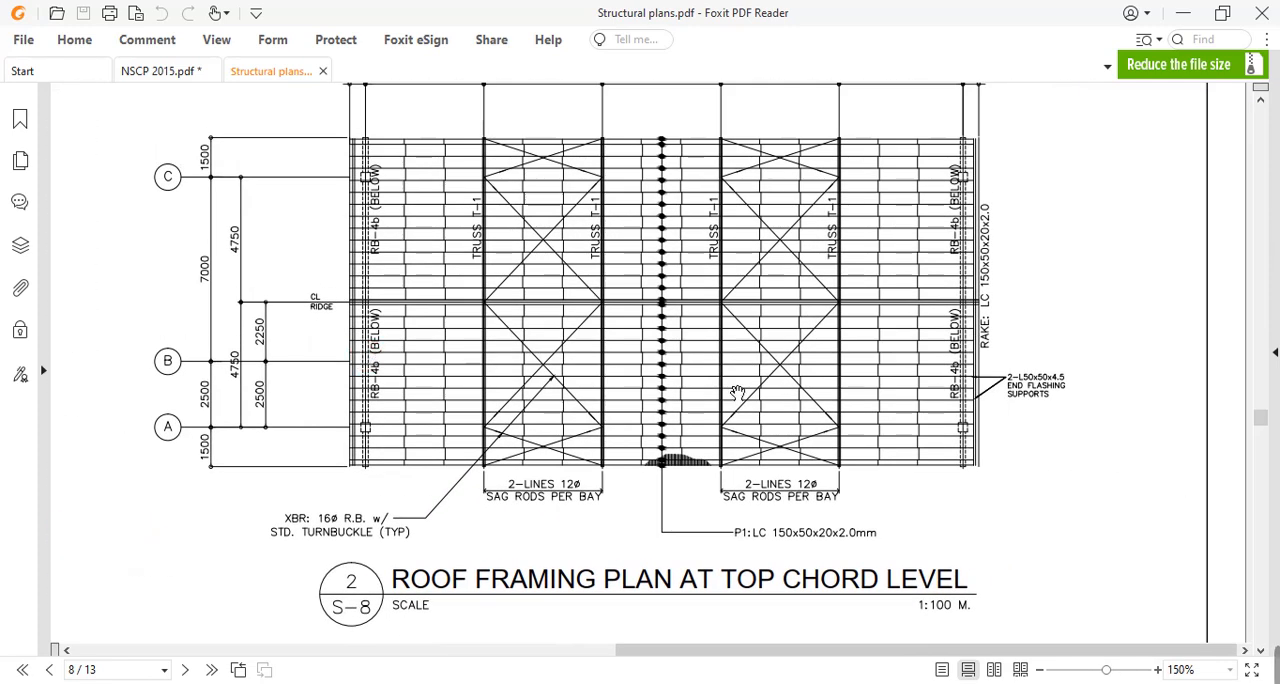
{"action": "scroll", "coordinate": [1100, 400], "scroll_direction": "up", "scroll_amount": 3, "text": "ctrl"}
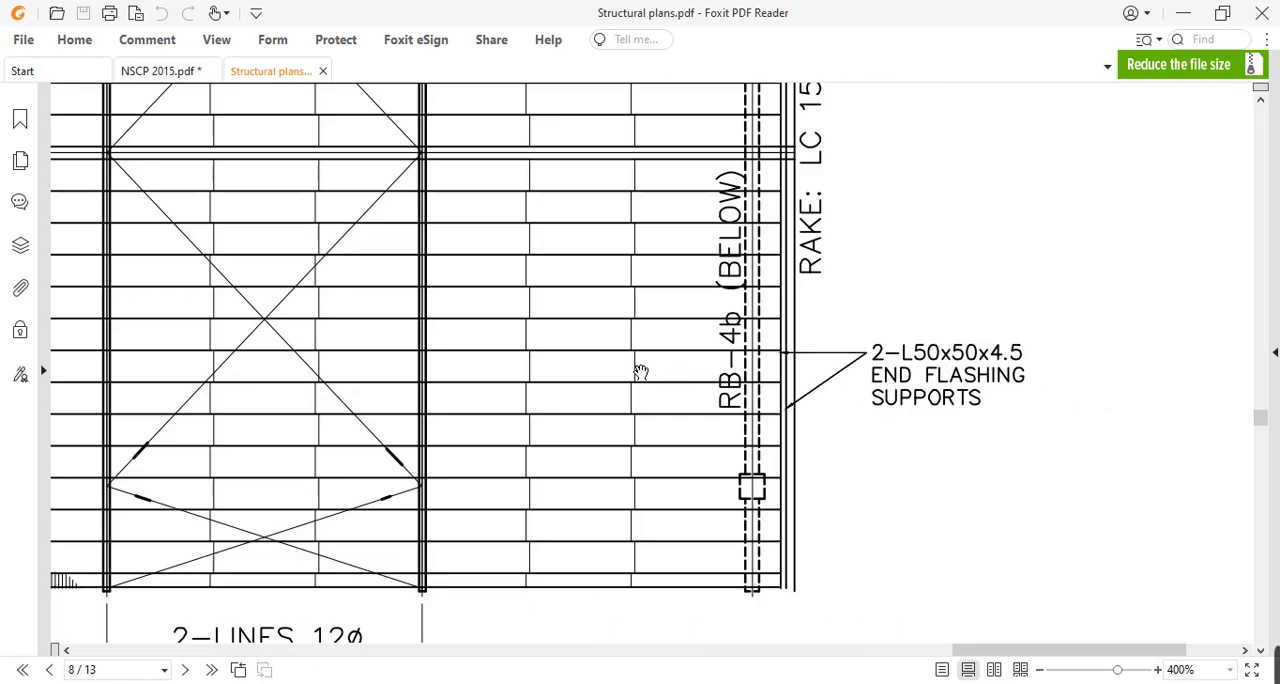
{"action": "scroll", "coordinate": [543, 348], "scroll_direction": "down", "scroll_amount": 3, "text": "ctrl"}
{"action": "left_click_drag", "start_coordinate": [450, 312], "coordinate": [274, 389]}
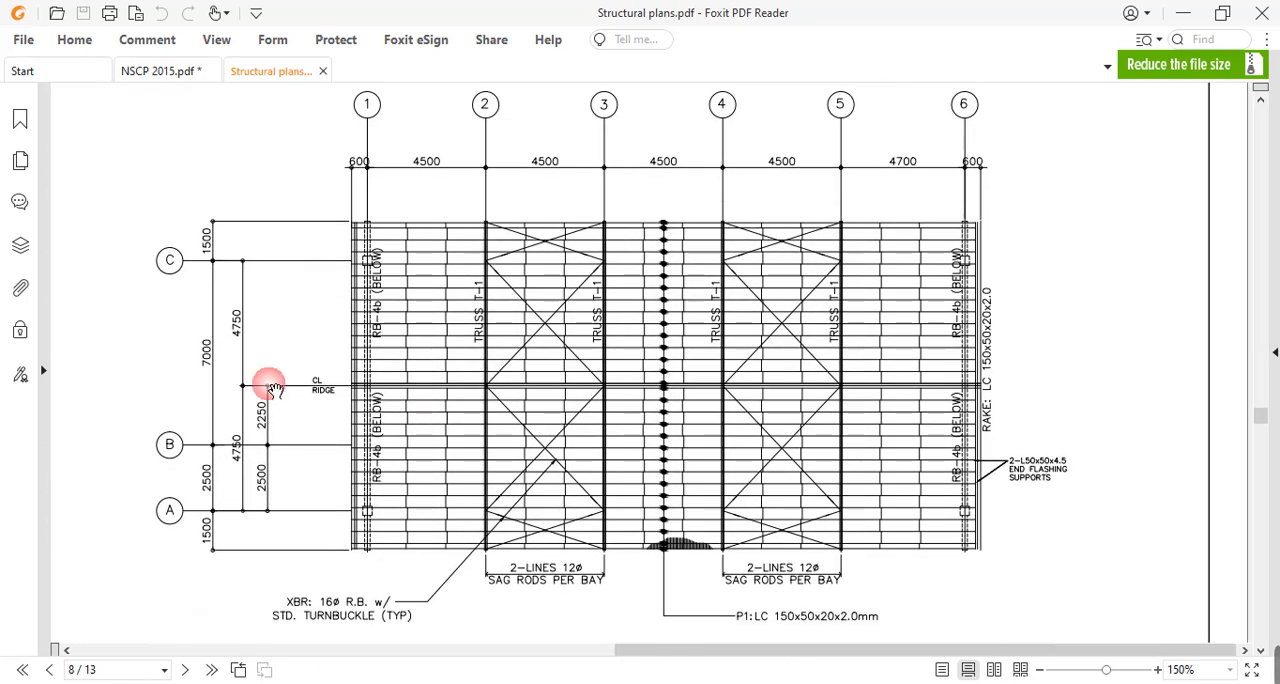
{"action": "left_click_drag", "start_coordinate": [674, 443], "coordinate": [679, 347]}
{"action": "left_click", "coordinate": [679, 347]}
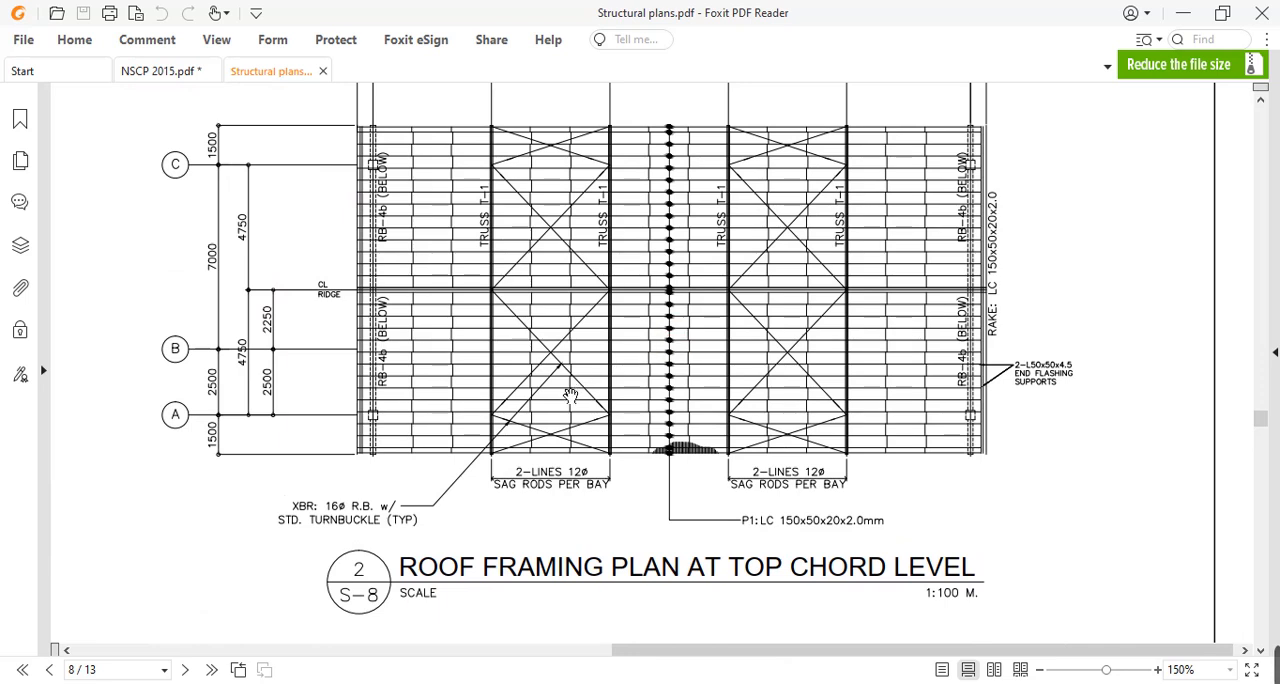
Find the Truss-1 detail on page 10 of the plans and inspect the purlin spacing along the top chord.
{"action": "scroll", "coordinate": [641, 470], "scroll_direction": "down", "scroll_amount": 3, "text": "ctrl"}
{"action": "scroll", "coordinate": [643, 469], "scroll_direction": "down", "scroll_amount": 8}
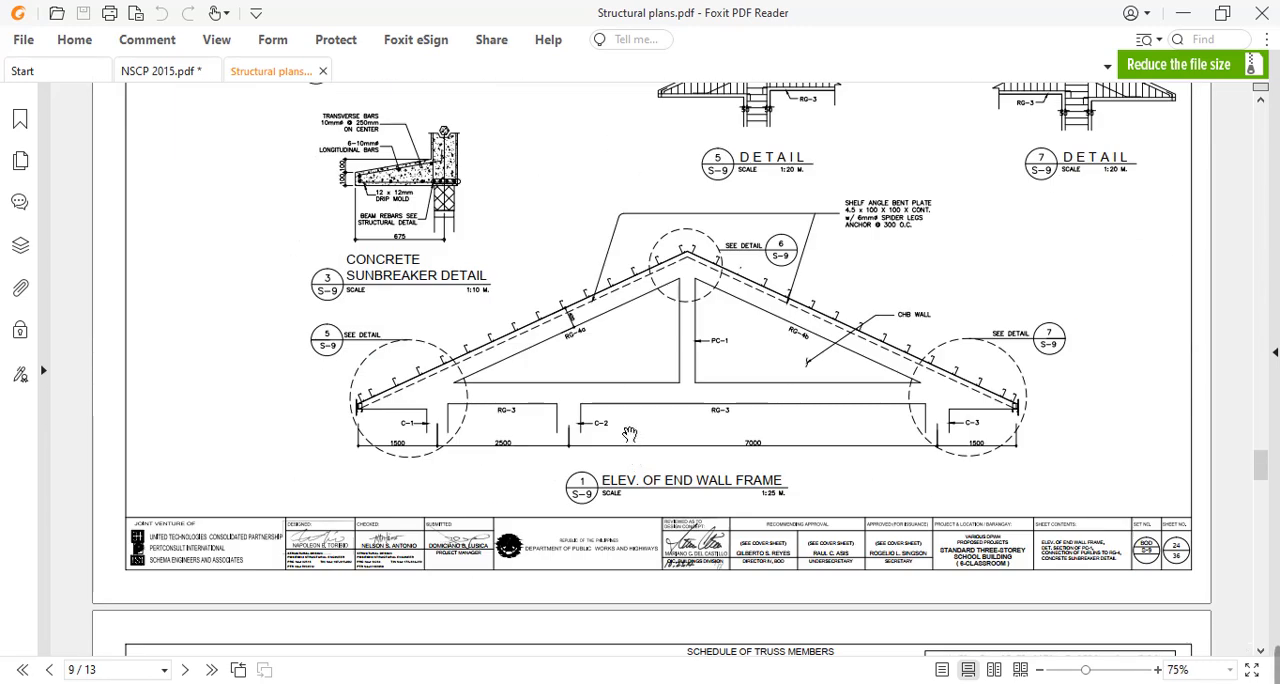
{"action": "scroll", "coordinate": [626, 433], "scroll_direction": "down", "scroll_amount": 10}
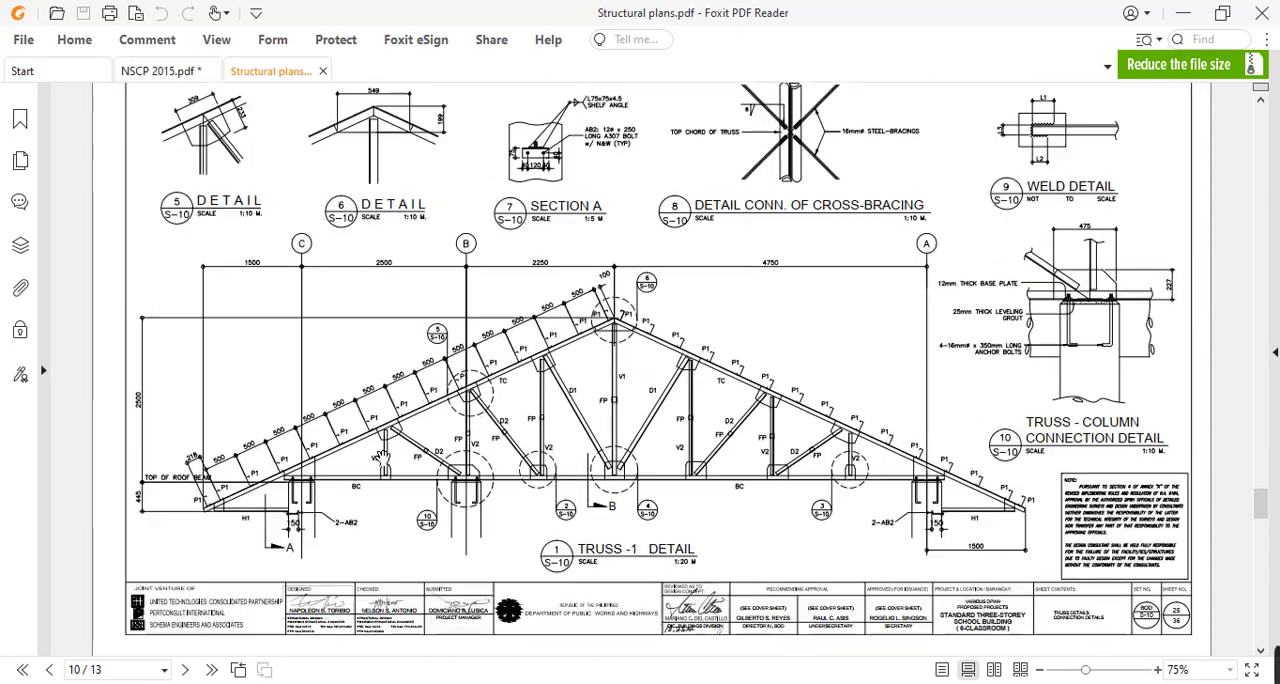
{"action": "scroll", "coordinate": [383, 457], "scroll_direction": "up", "scroll_amount": 3, "text": "ctrl"}
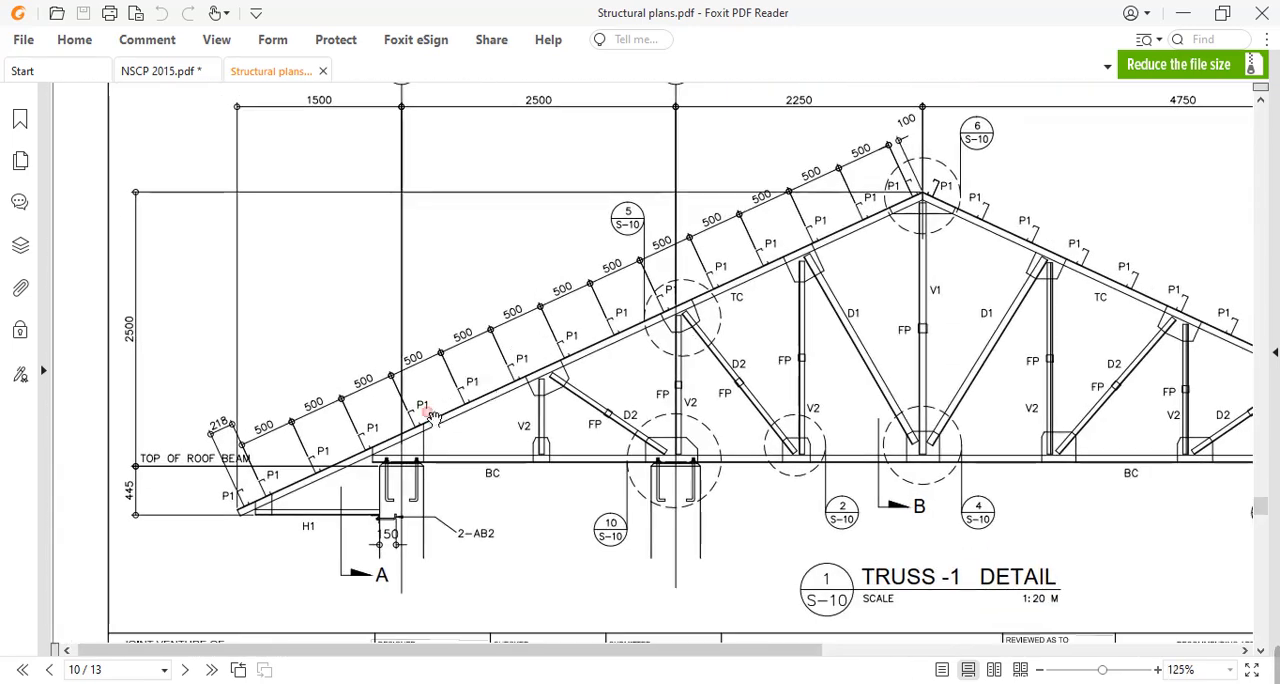
{"action": "scroll", "coordinate": [379, 403], "scroll_direction": "up", "scroll_amount": 3, "text": "ctrl"}
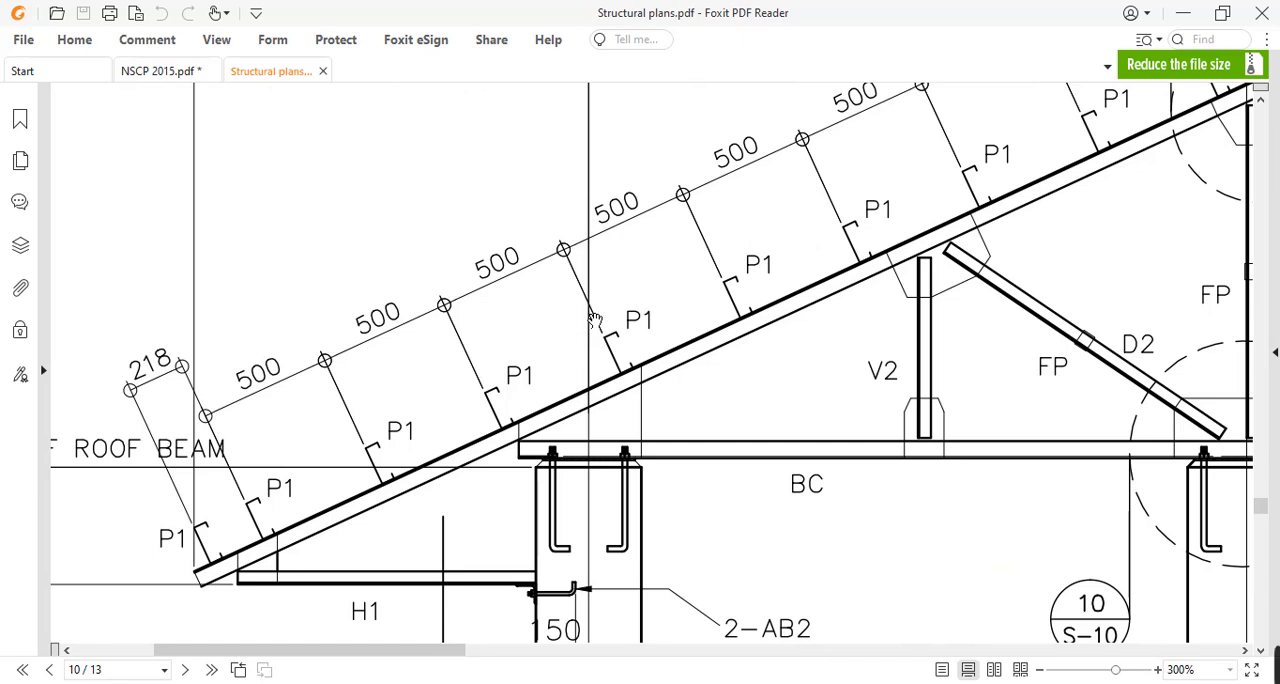
{"action": "left_click_drag", "start_coordinate": [849, 258], "coordinate": [651, 299]}
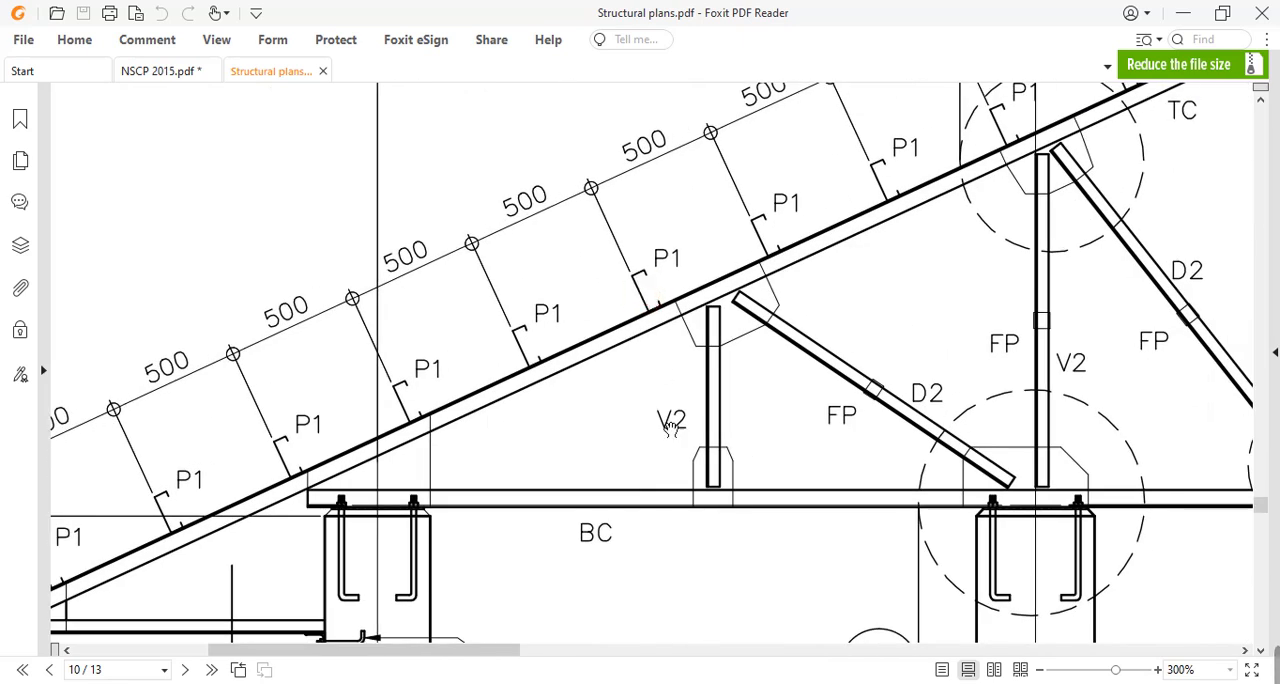
Switch back to STAAD.Pro and add a UNT design parameter of 0.5 m after the current FYLD parameter.
{"action": "key", "text": "alt+Tab"}
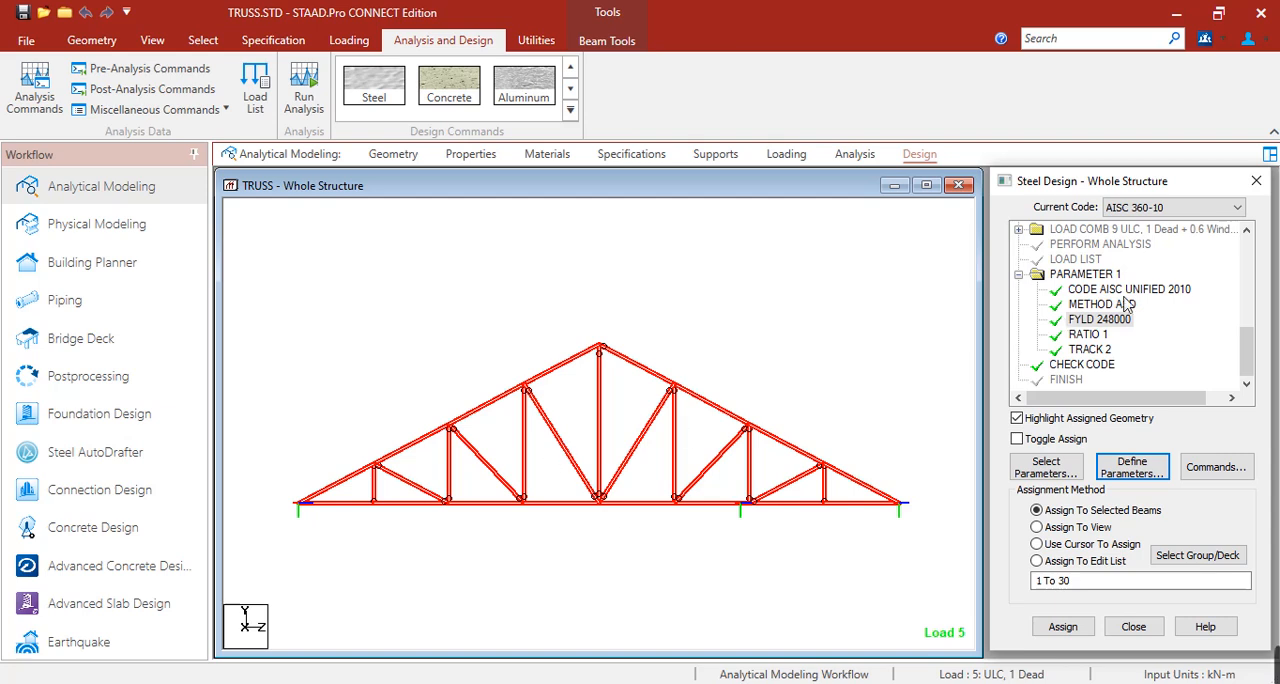
{"action": "left_click", "coordinate": [1133, 468]}
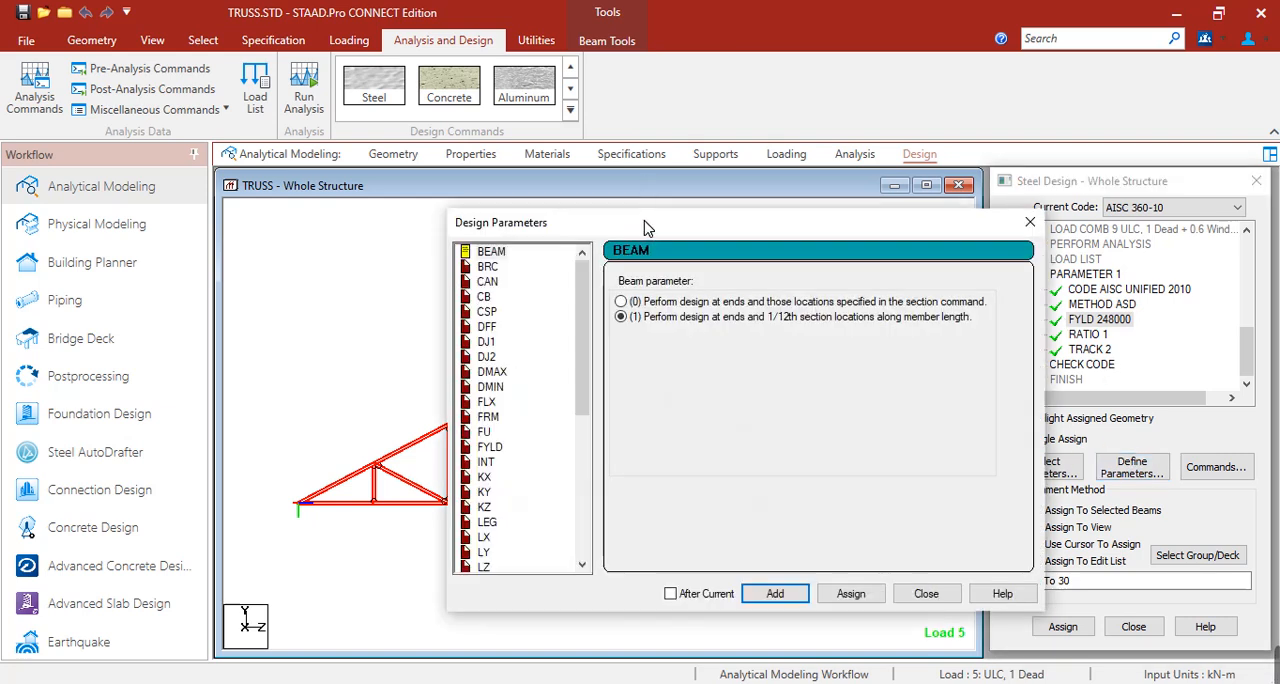
{"action": "scroll", "coordinate": [397, 275], "scroll_direction": "down", "scroll_amount": 6}
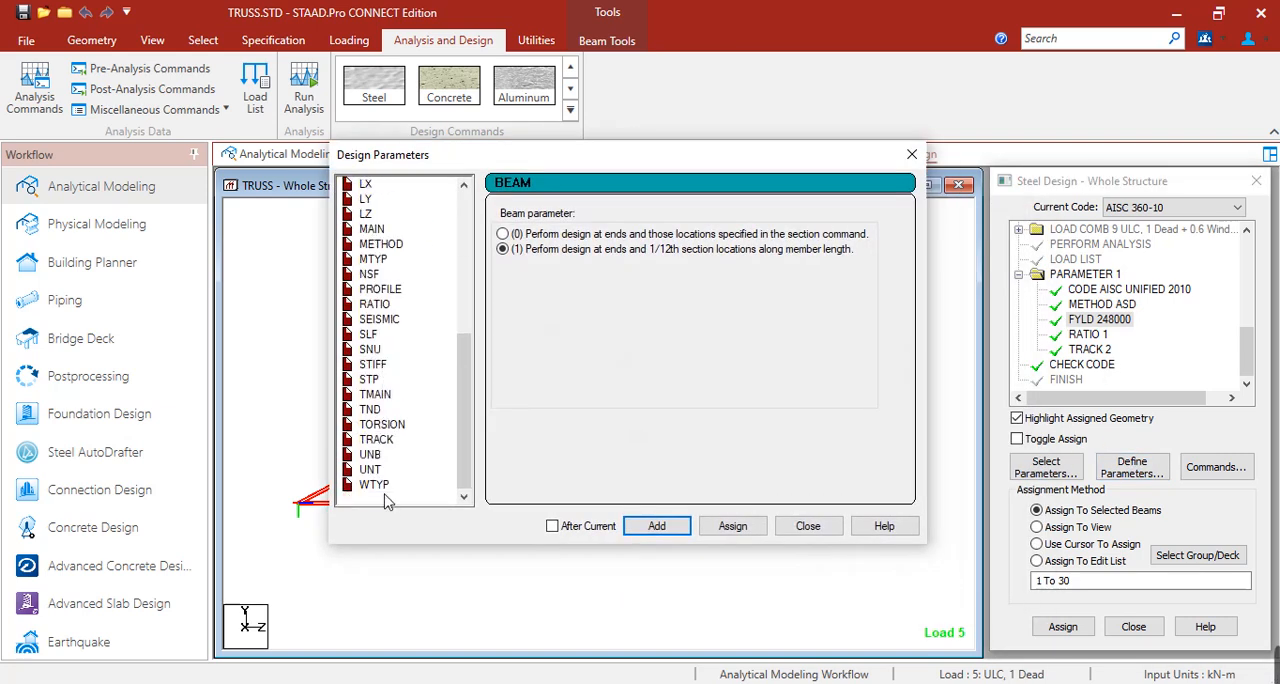
{"action": "left_click", "coordinate": [370, 469]}
{"action": "left_click", "coordinate": [660, 274]}
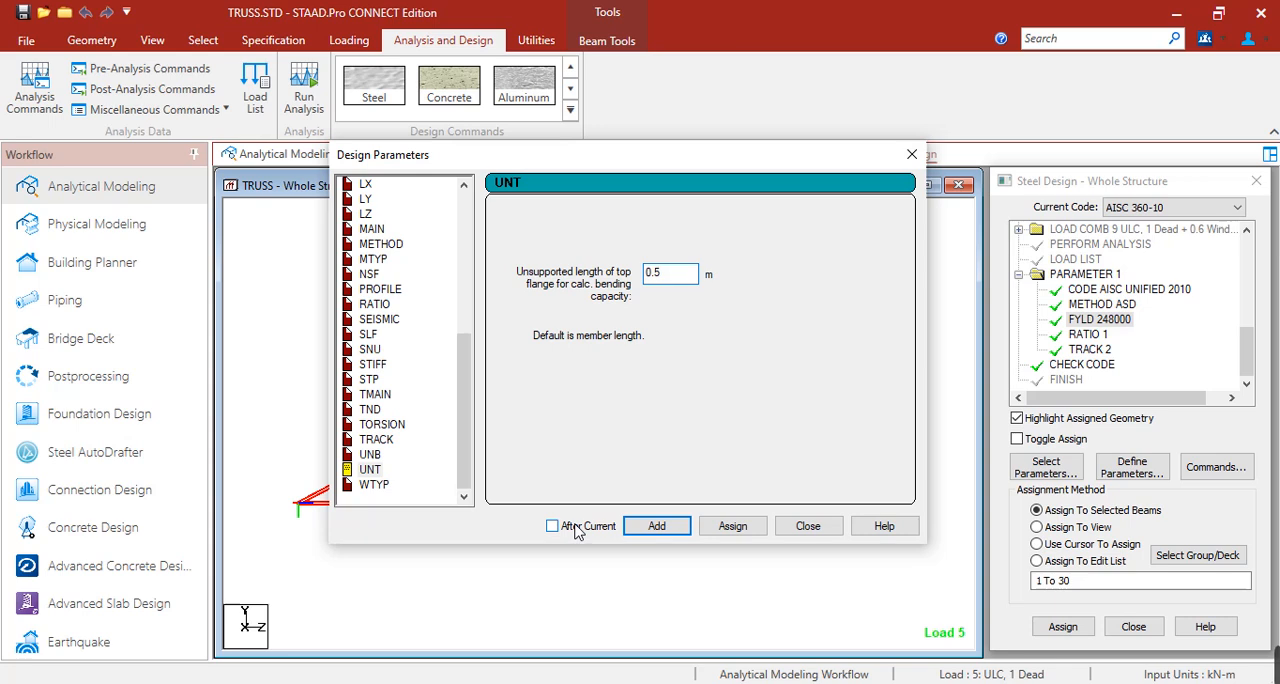
{"action": "left_click", "coordinate": [640, 526]}
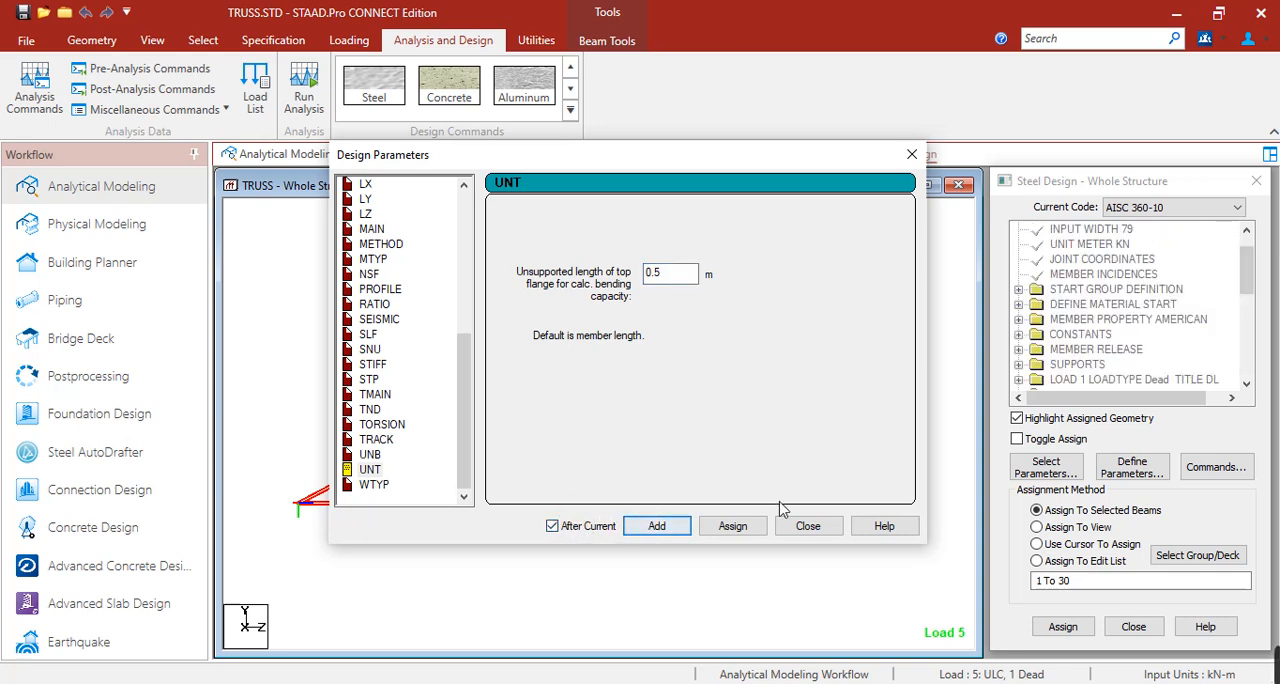
{"action": "left_click", "coordinate": [806, 526]}
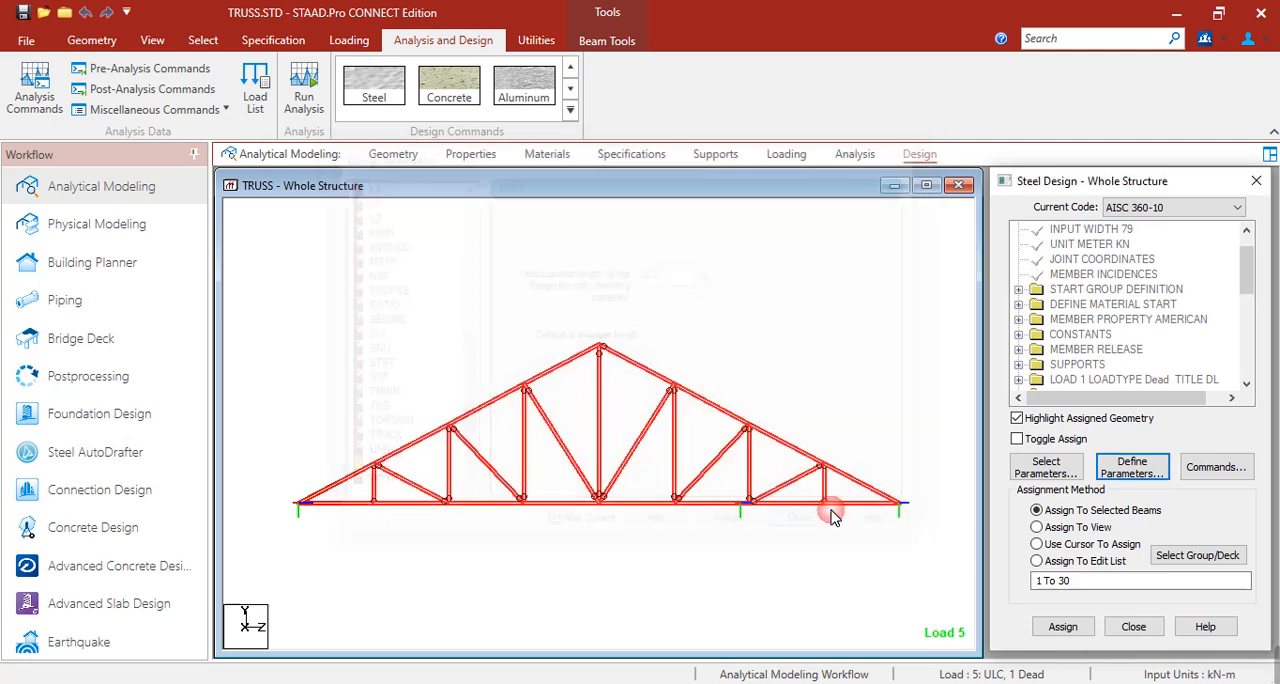
Assign the UNT 0.5 design parameter to all eight top chord members of the truss.
{"action": "left_click_drag", "start_coordinate": [1247, 283], "coordinate": [1249, 381]}
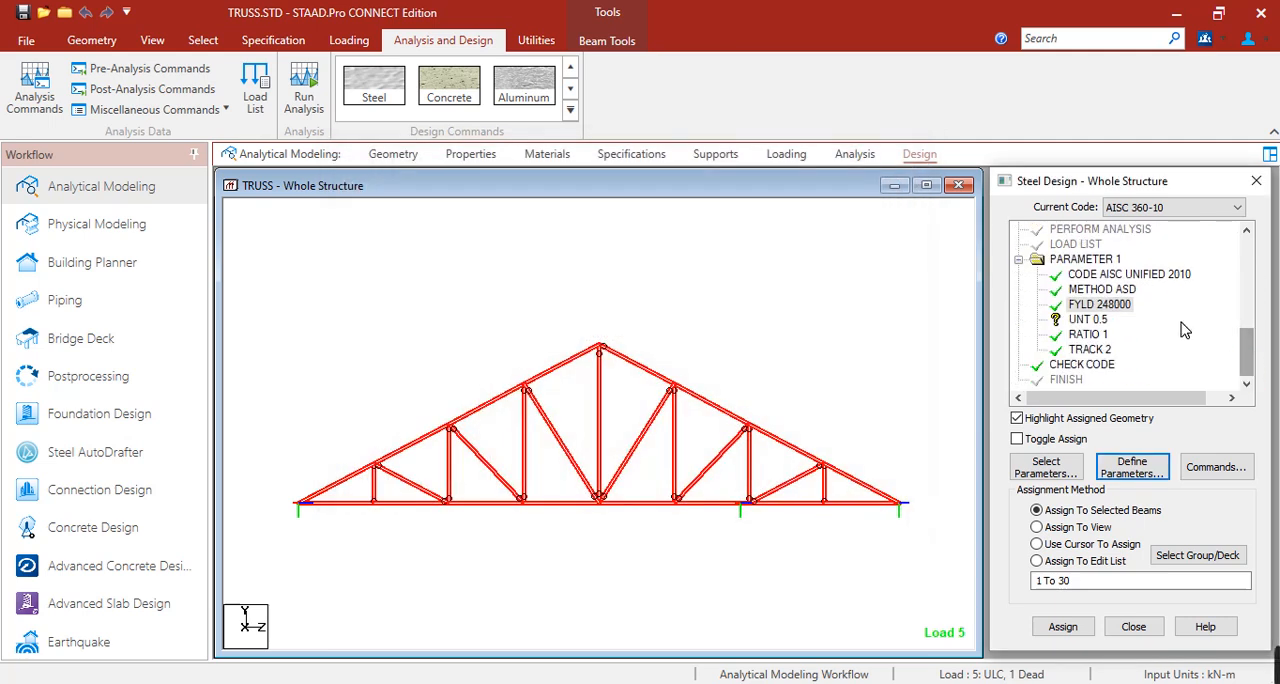
{"action": "left_click", "coordinate": [1088, 319]}
{"action": "left_click", "coordinate": [350, 478]}
{"action": "left_click", "coordinate": [408, 445], "text": "ctrl"}
{"action": "left_click", "coordinate": [485, 408], "text": "ctrl"}
{"action": "left_click", "coordinate": [560, 367], "text": "ctrl"}
{"action": "left_click", "coordinate": [636, 368], "text": "ctrl"}
{"action": "left_click", "coordinate": [710, 408], "text": "ctrl"}
{"action": "left_click", "coordinate": [794, 447], "text": "ctrl"}
{"action": "left_click", "coordinate": [838, 473], "text": "ctrl"}
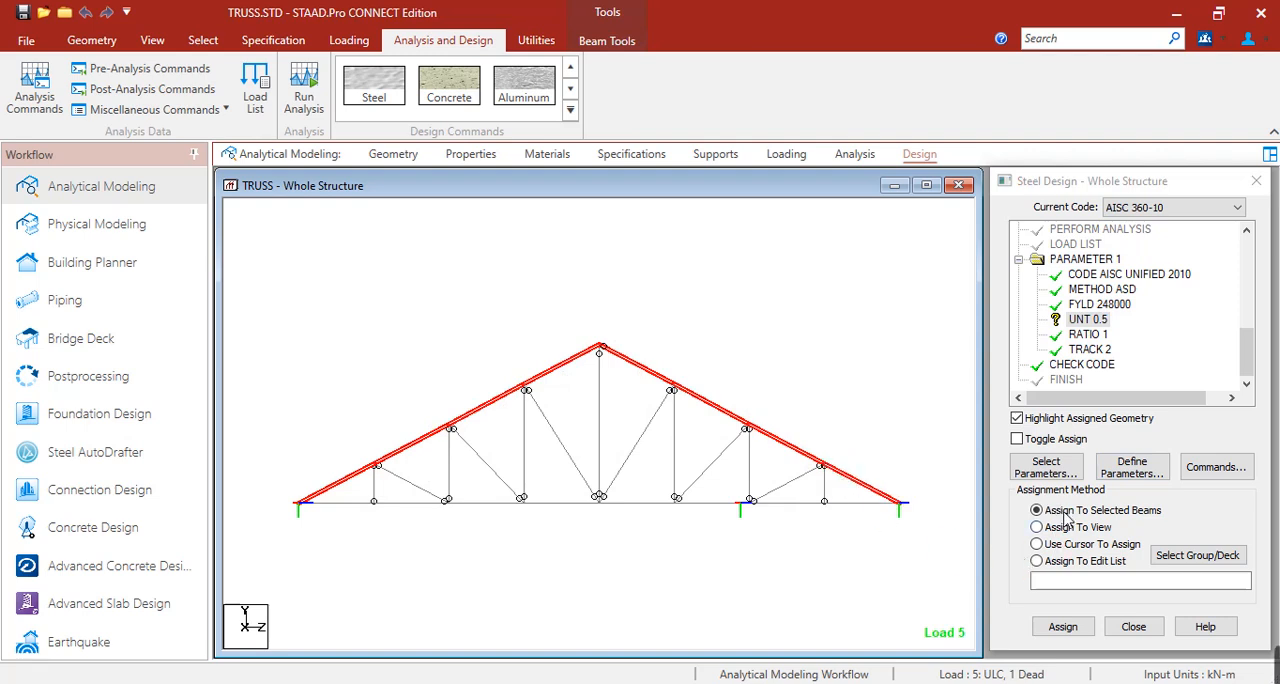
{"action": "left_click", "coordinate": [1063, 626]}
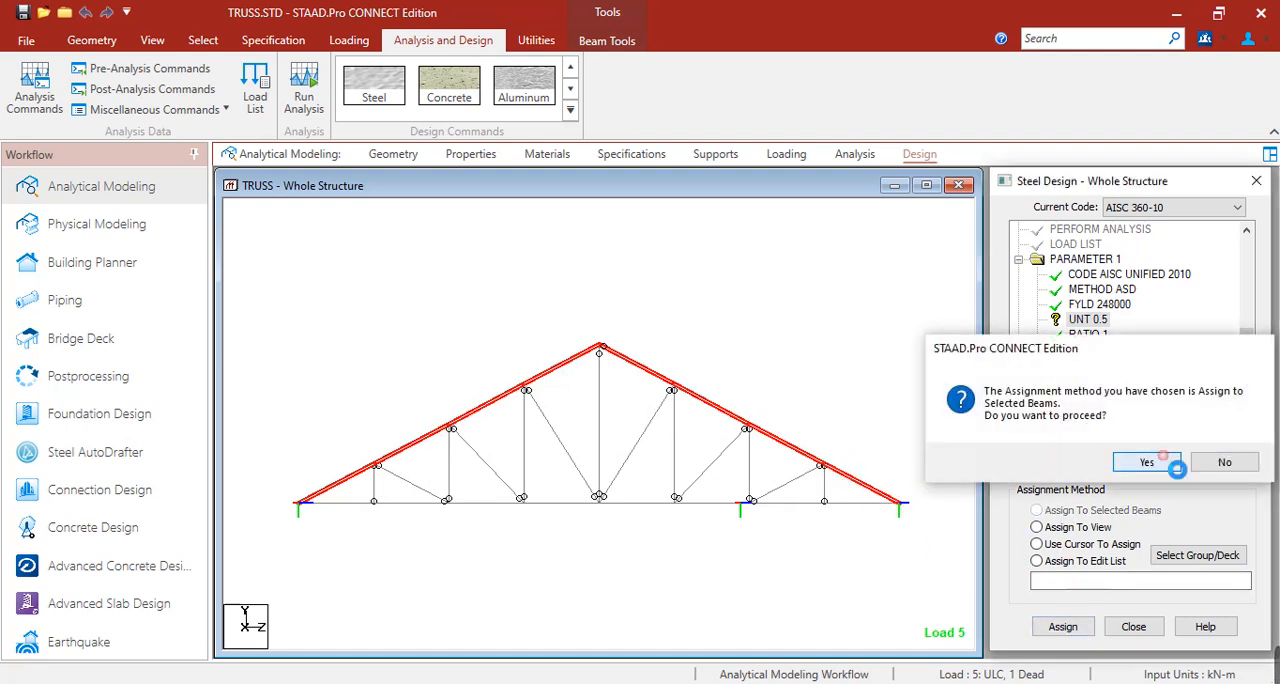
{"action": "left_click", "coordinate": [1152, 466]}
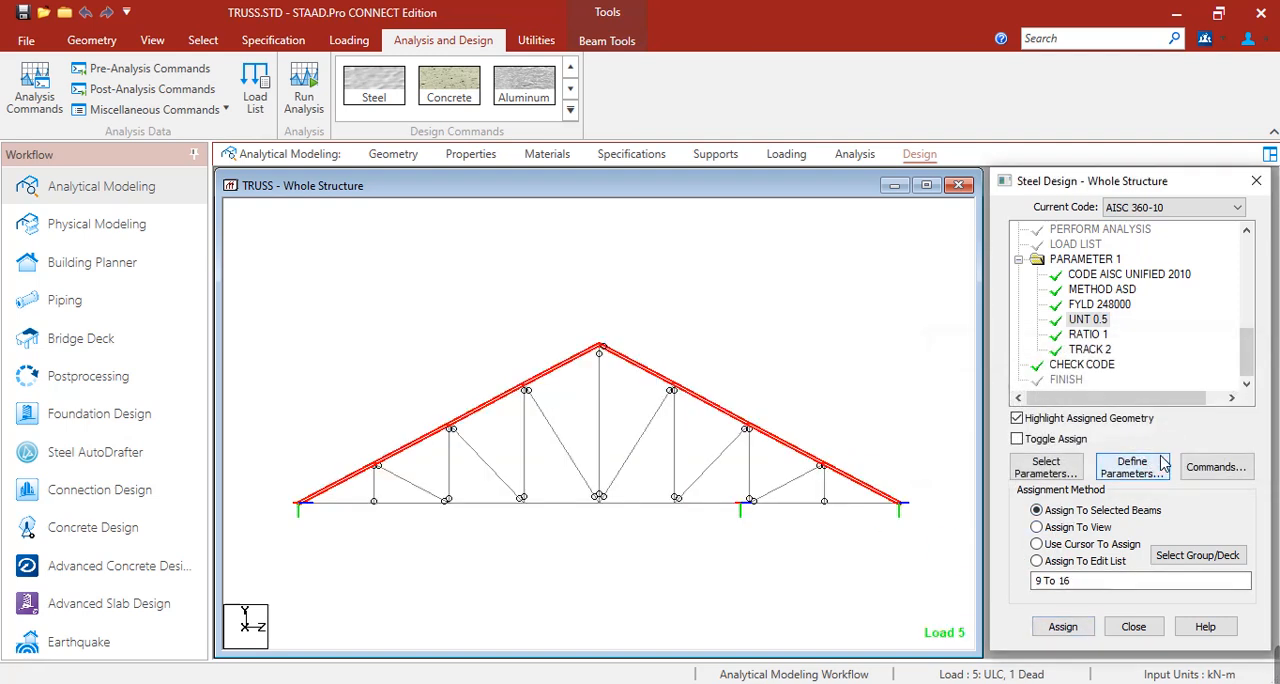
{"action": "left_click", "coordinate": [652, 315]}
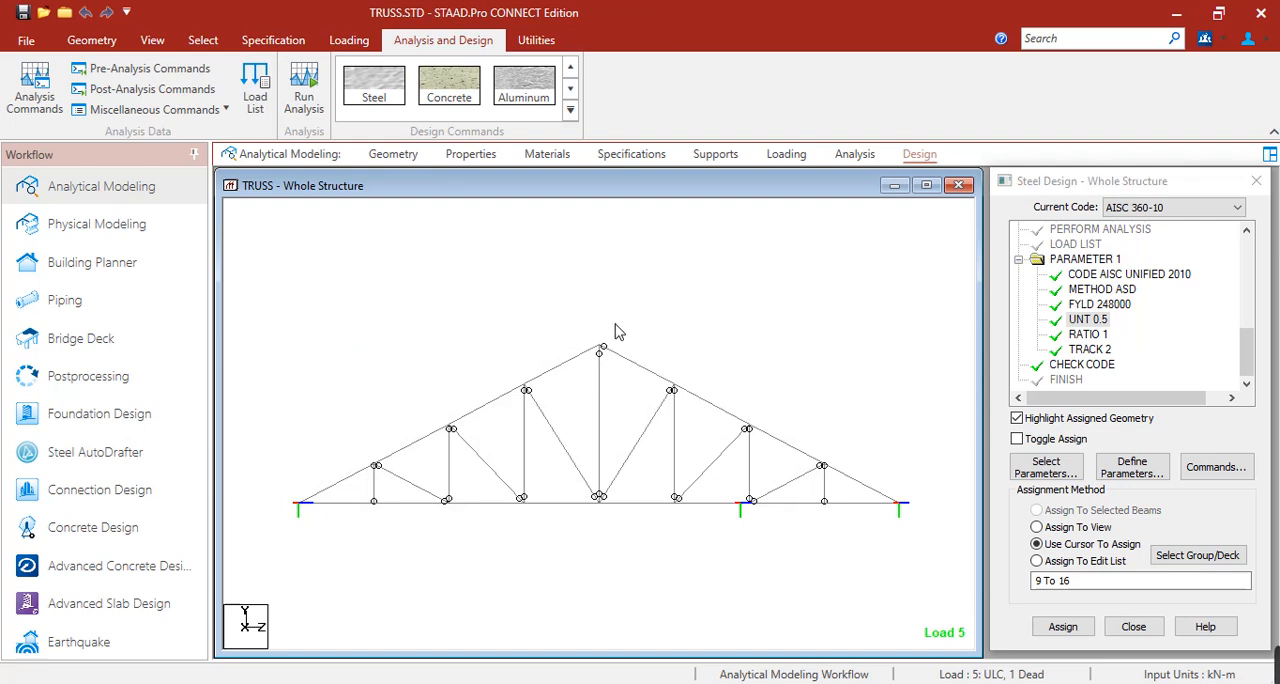
{"action": "left_click", "coordinate": [357, 473]}
{"action": "left_click", "coordinate": [403, 446]}
{"action": "left_click", "coordinate": [474, 412]}
{"action": "left_click", "coordinate": [550, 377]}
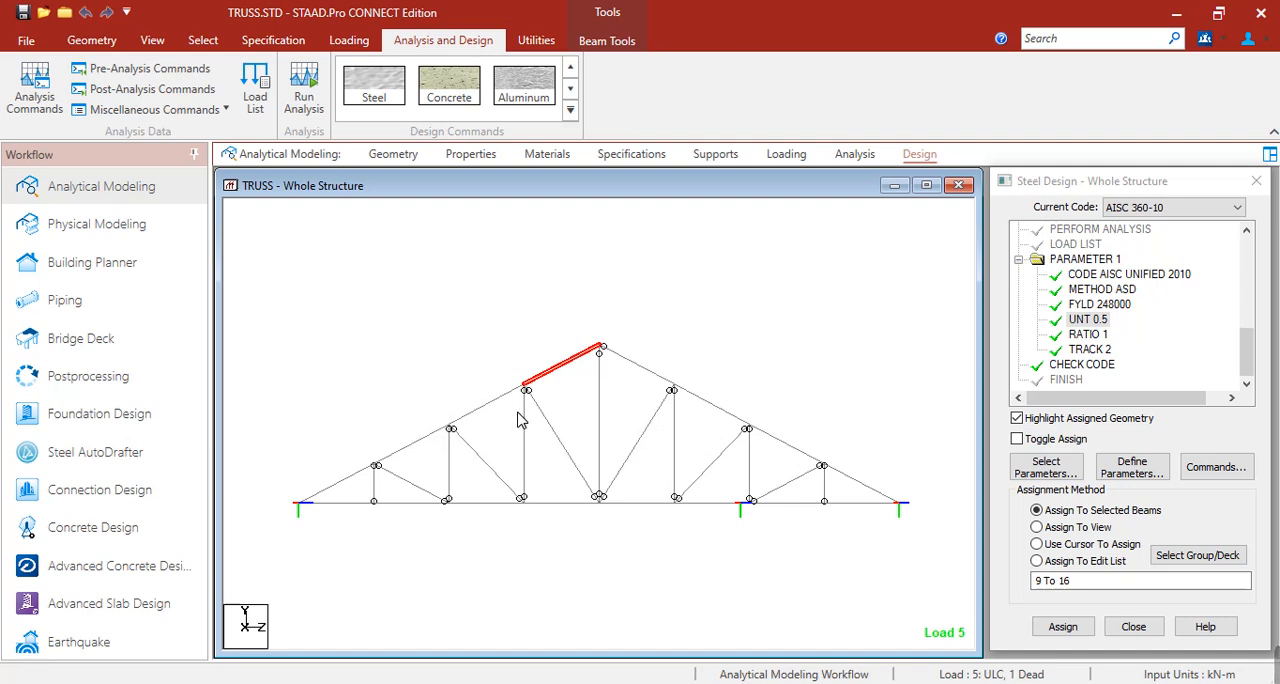
{"action": "left_click", "coordinate": [520, 532]}
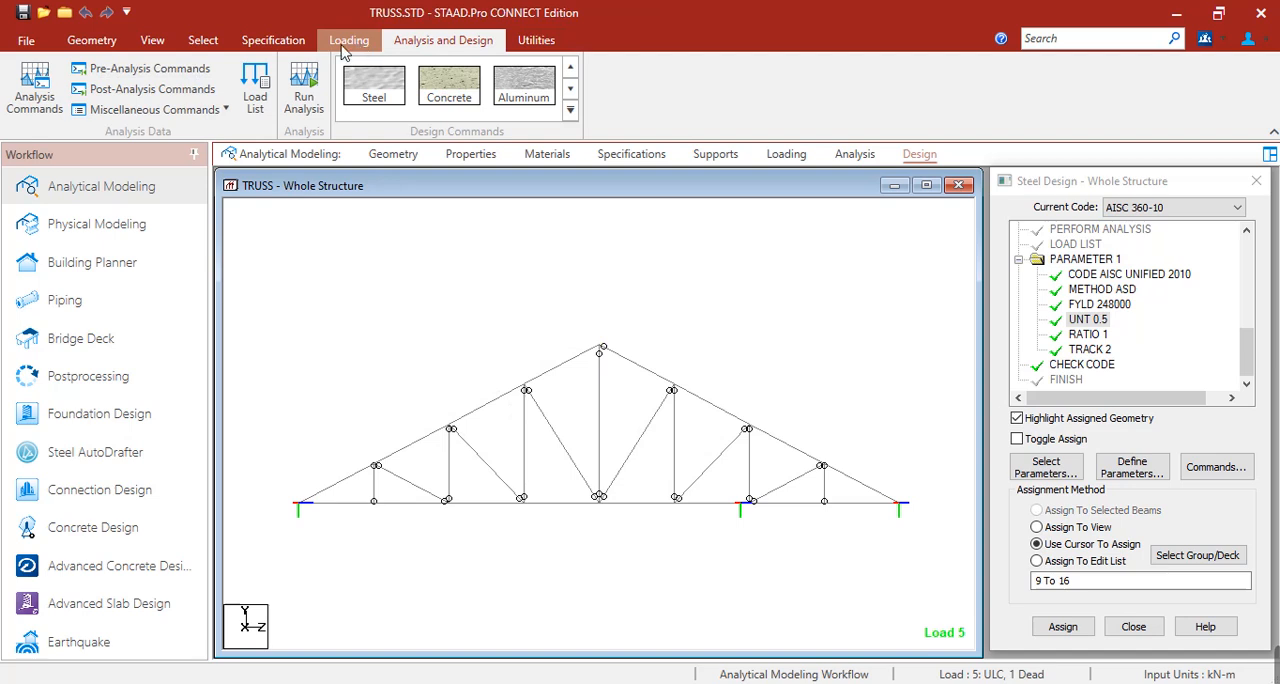
Measure the node-to-node length of the left top chord from support to apex and the overall bottom chord, then clear the dimensions.
{"action": "left_click", "coordinate": [536, 40]}
{"action": "left_click", "coordinate": [60, 89]}
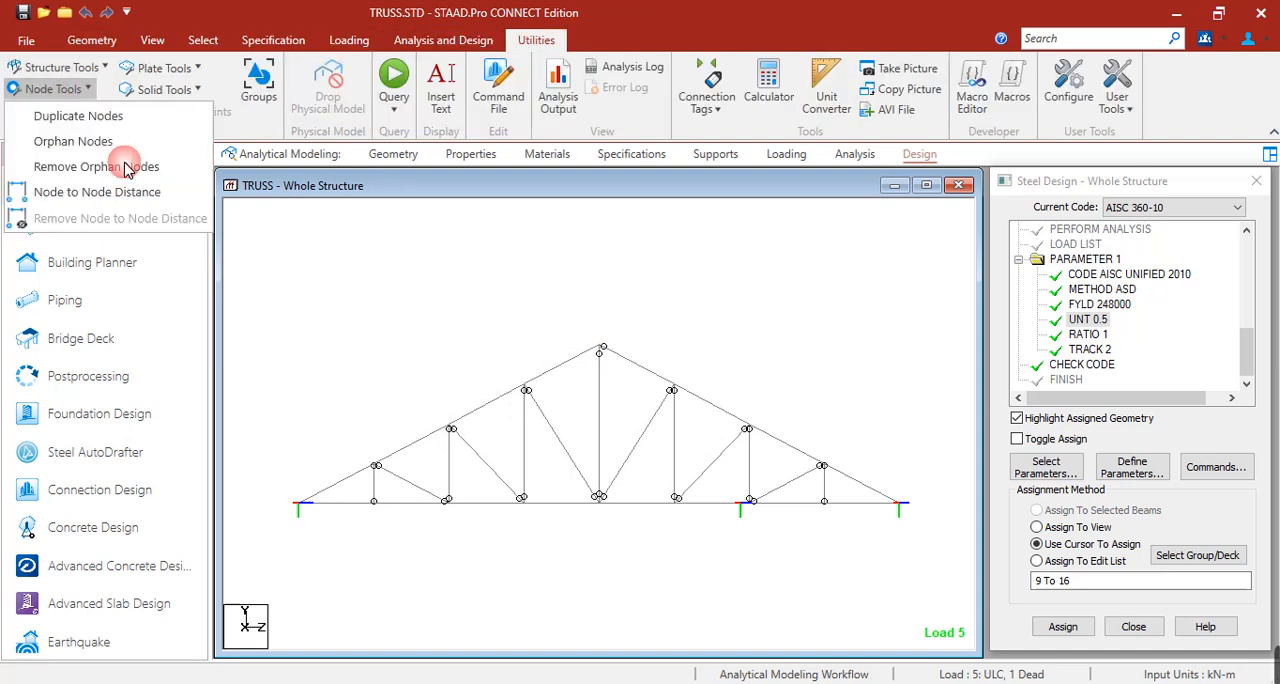
{"action": "left_click", "coordinate": [110, 191]}
{"action": "left_click", "coordinate": [299, 503]}
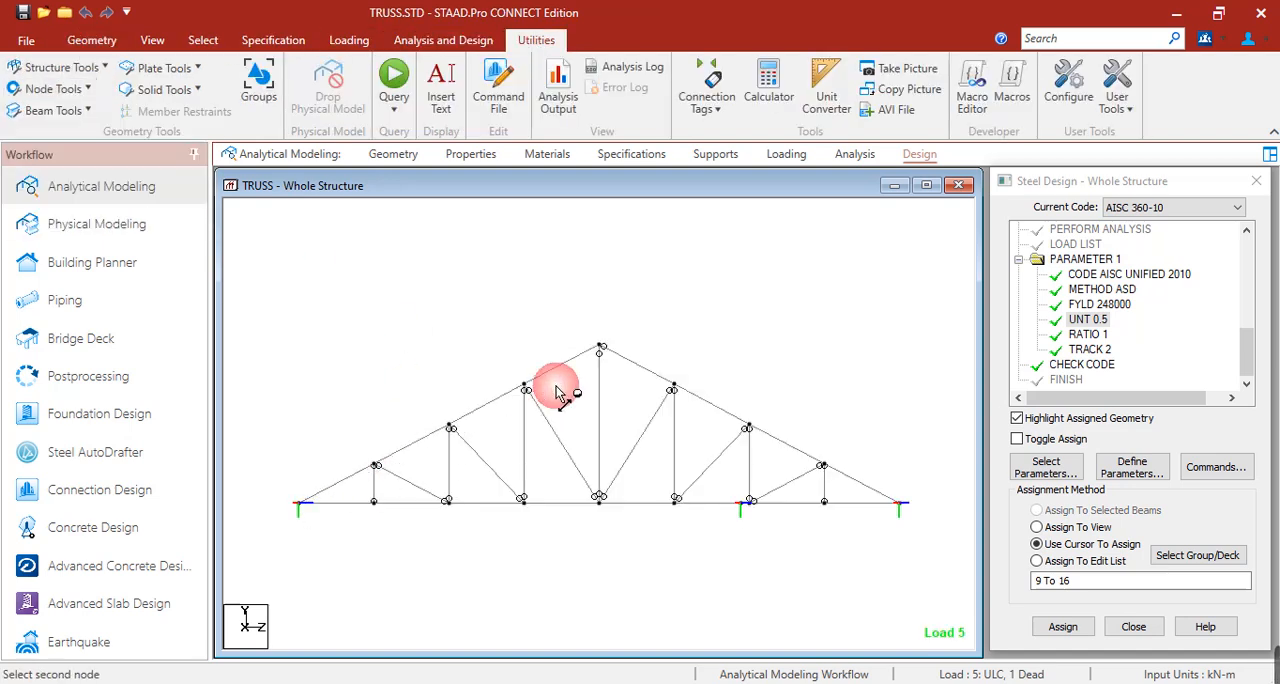
{"action": "left_click", "coordinate": [600, 349]}
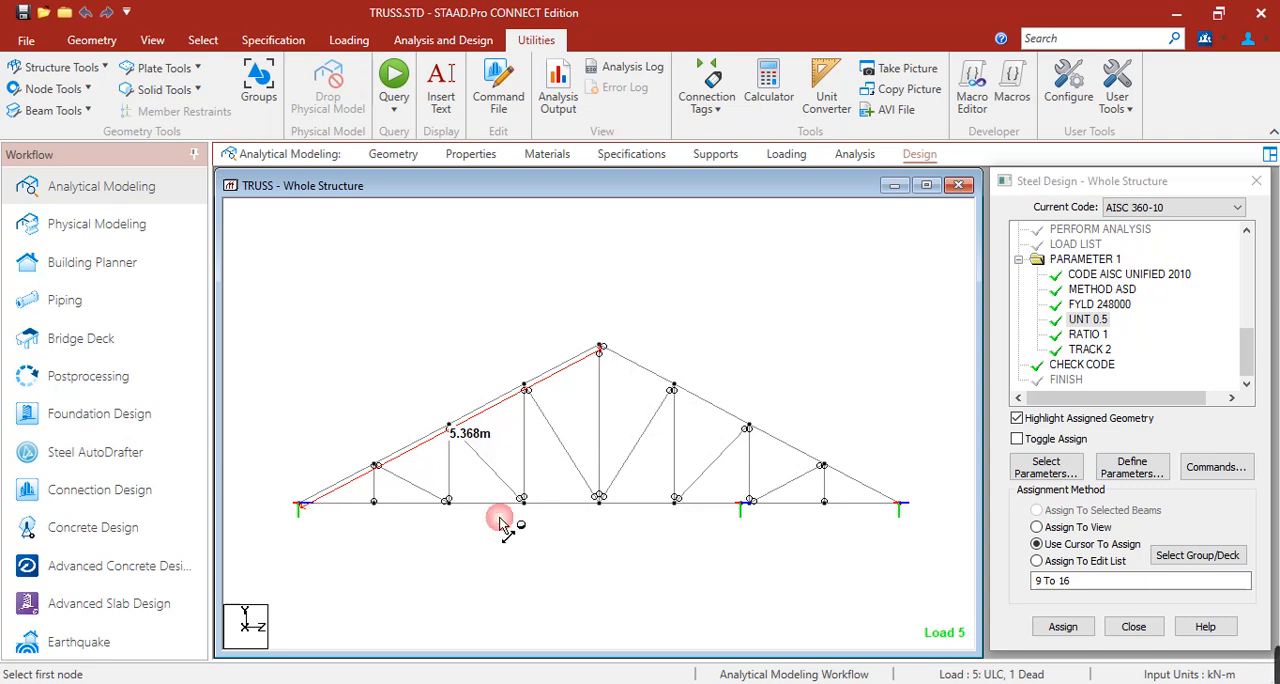
{"action": "left_click", "coordinate": [900, 504]}
{"action": "left_click", "coordinate": [299, 504]}
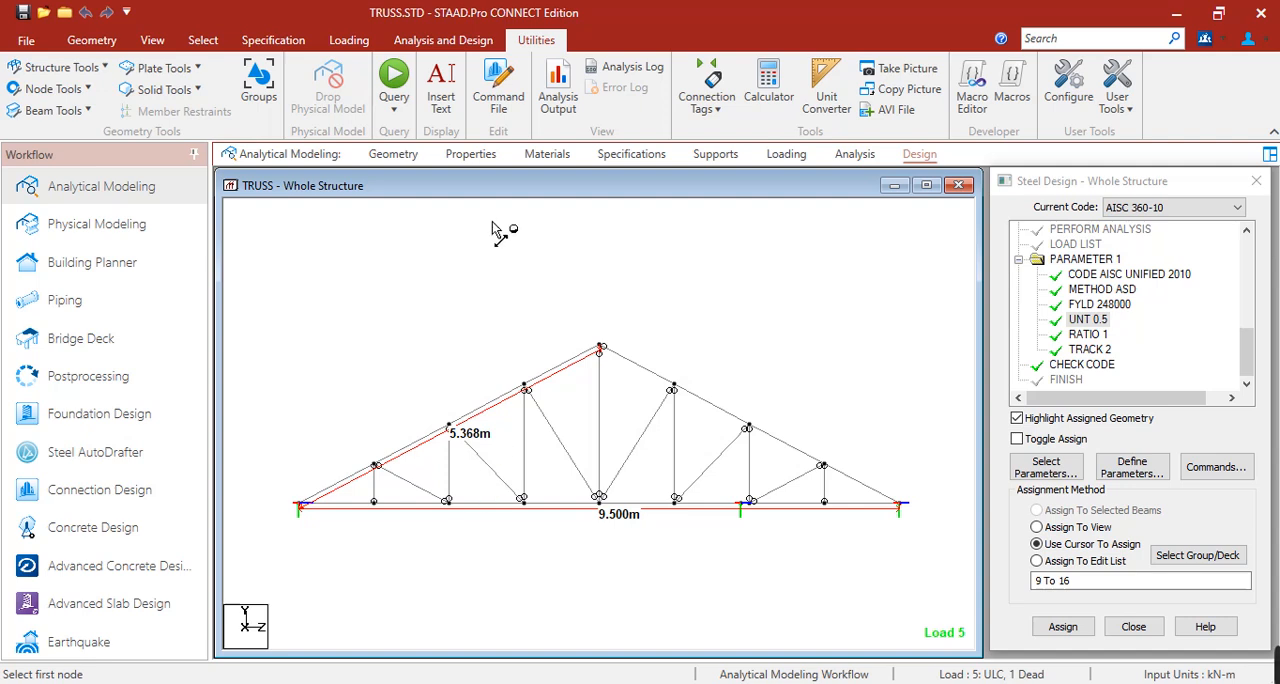
{"action": "left_click", "coordinate": [600, 346]}
{"action": "left_click", "coordinate": [302, 503]}
{"action": "left_click", "coordinate": [302, 503]}
{"action": "left_click", "coordinate": [888, 508]}
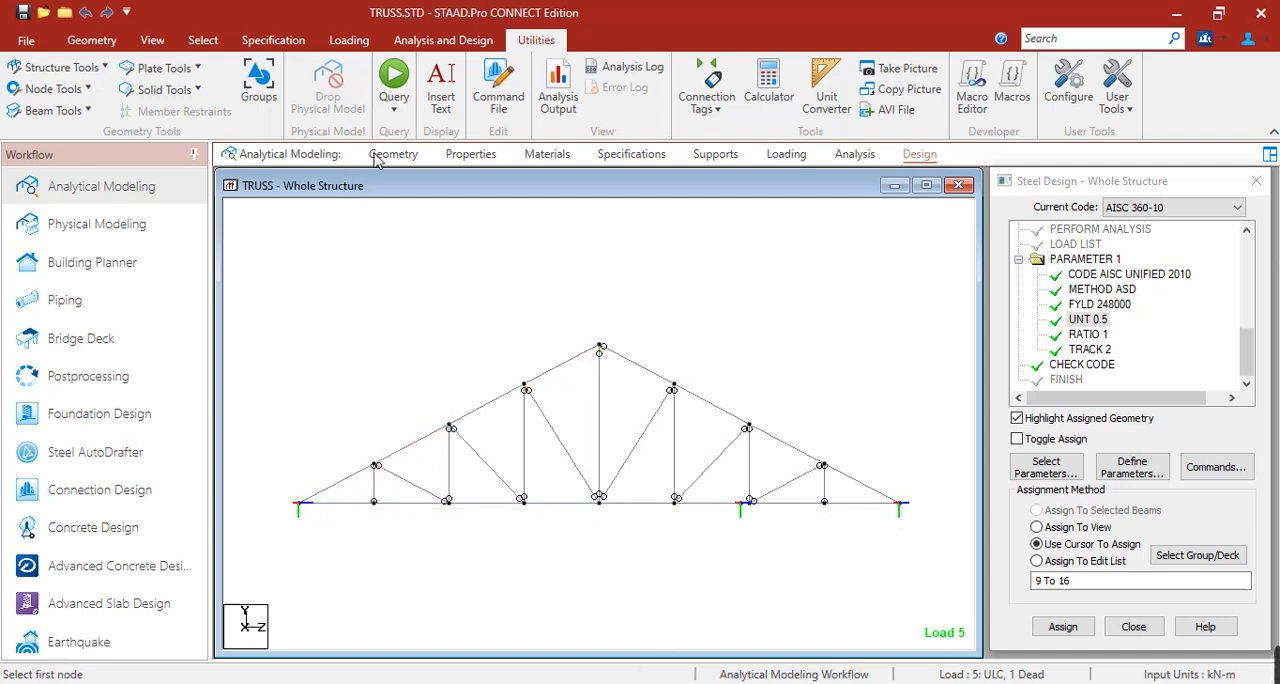
Run the analysis and steel design, staying in modeling mode when it finishes.
{"action": "left_click", "coordinate": [443, 40]}
{"action": "left_click", "coordinate": [304, 88]}
{"action": "left_click", "coordinate": [635, 466]}
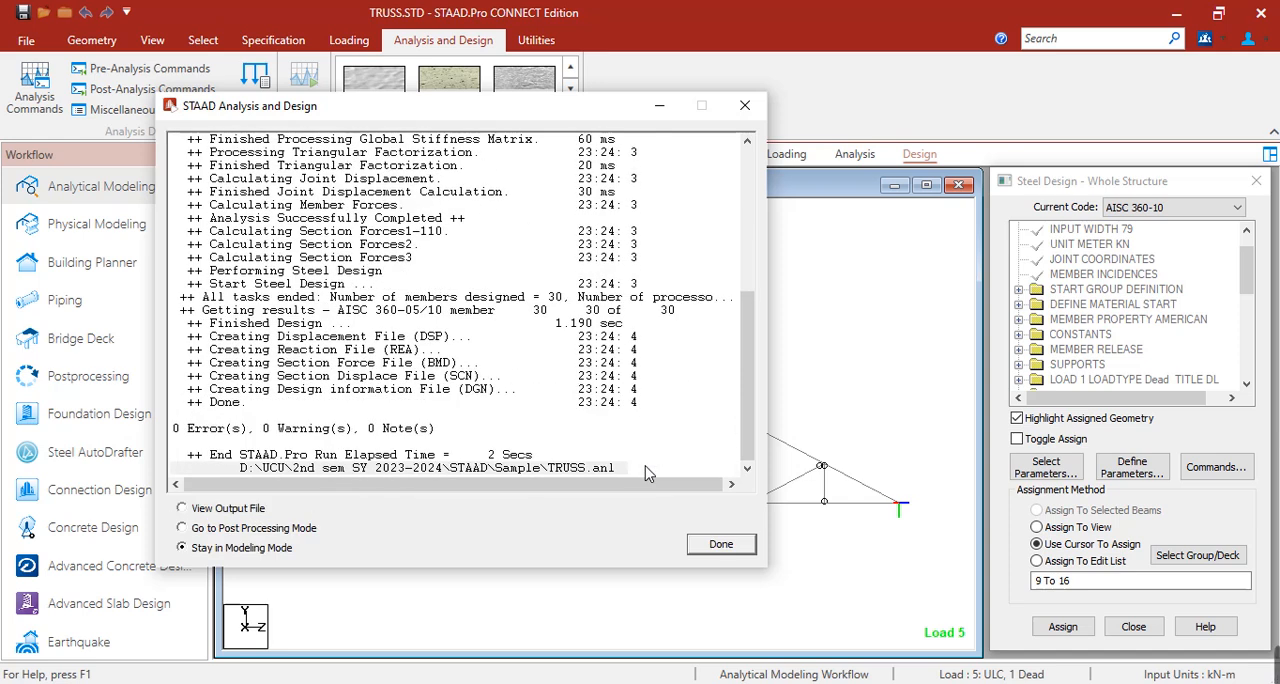
{"action": "left_click", "coordinate": [720, 545]}
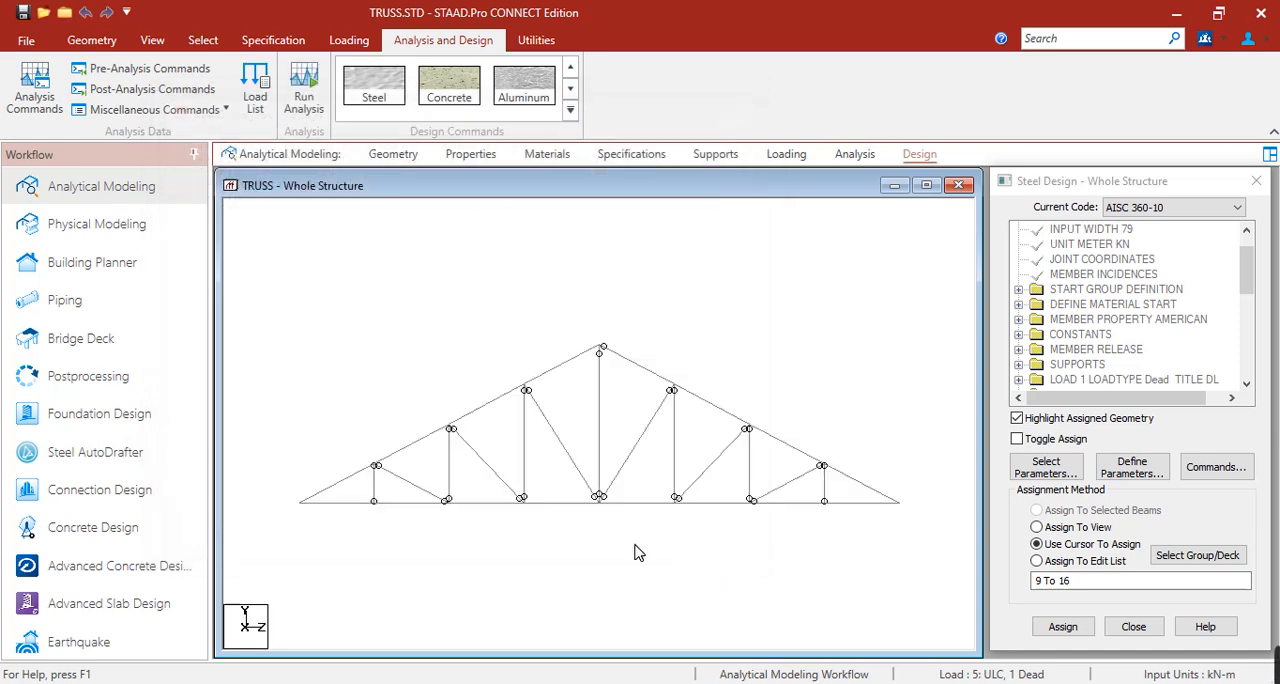
Open the postprocessing results and hide the displacement diagram on the truss.
{"action": "left_click", "coordinate": [158, 381]}
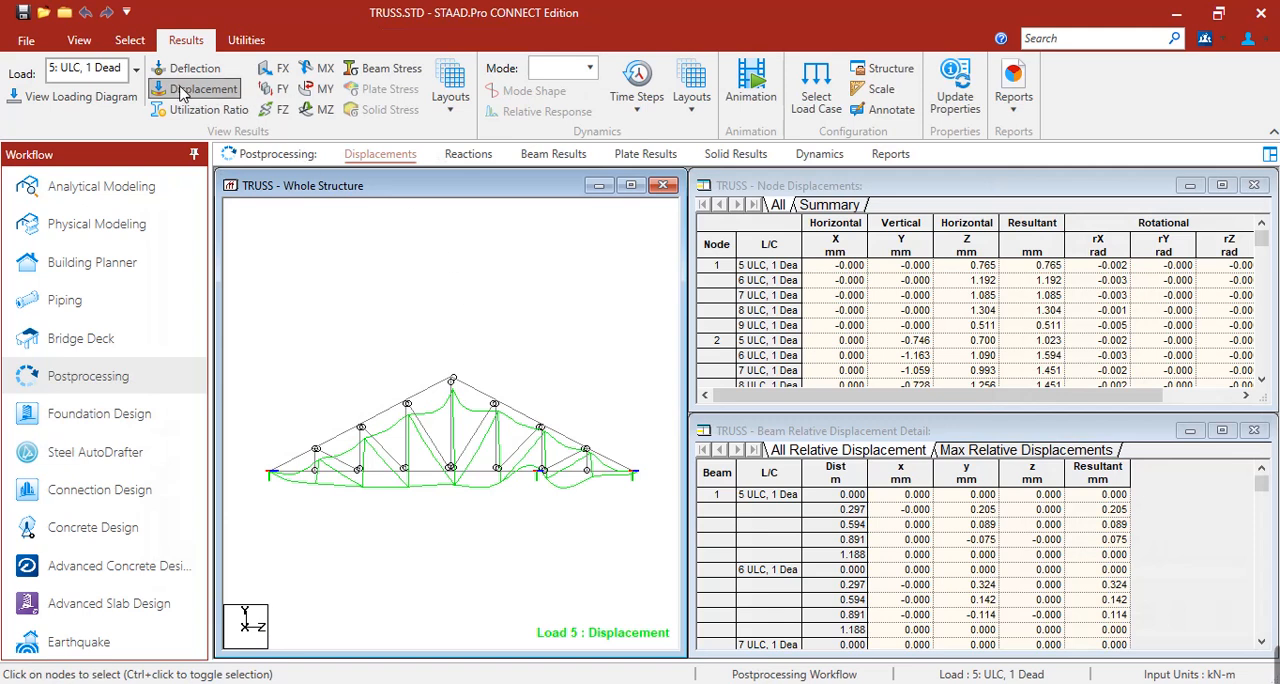
{"action": "left_click", "coordinate": [157, 88]}
{"action": "left_click", "coordinate": [136, 71]}
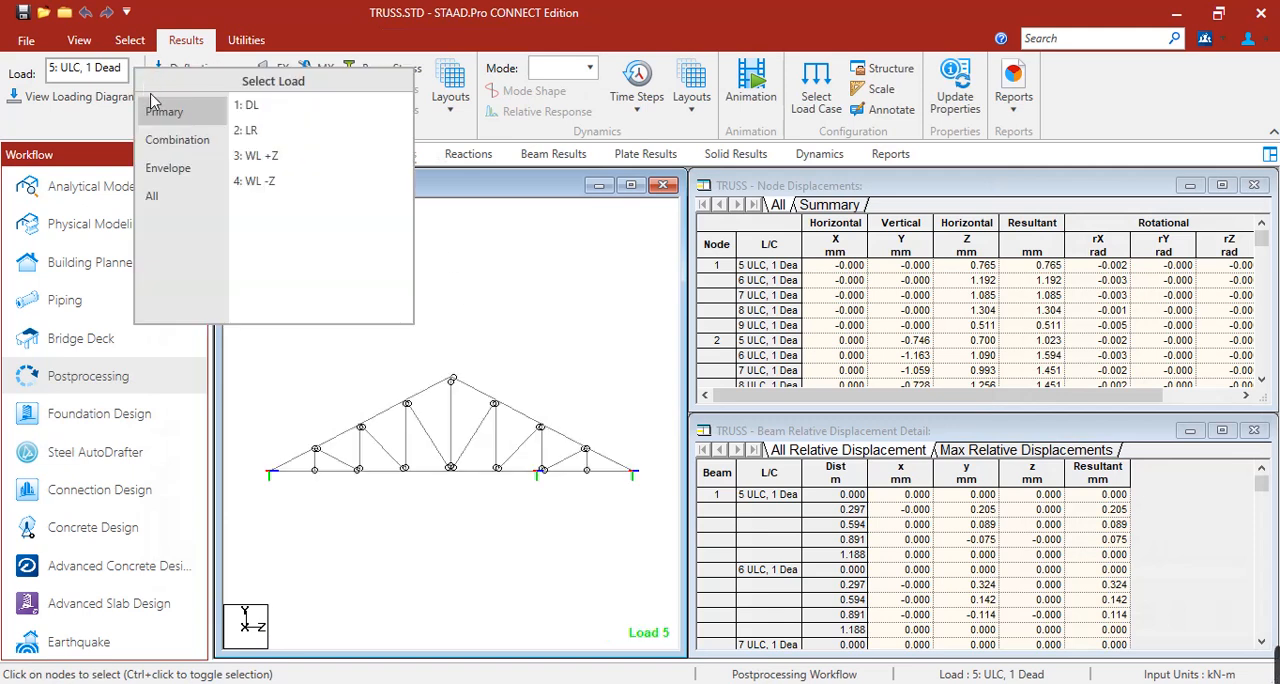
{"action": "left_click", "coordinate": [472, 202]}
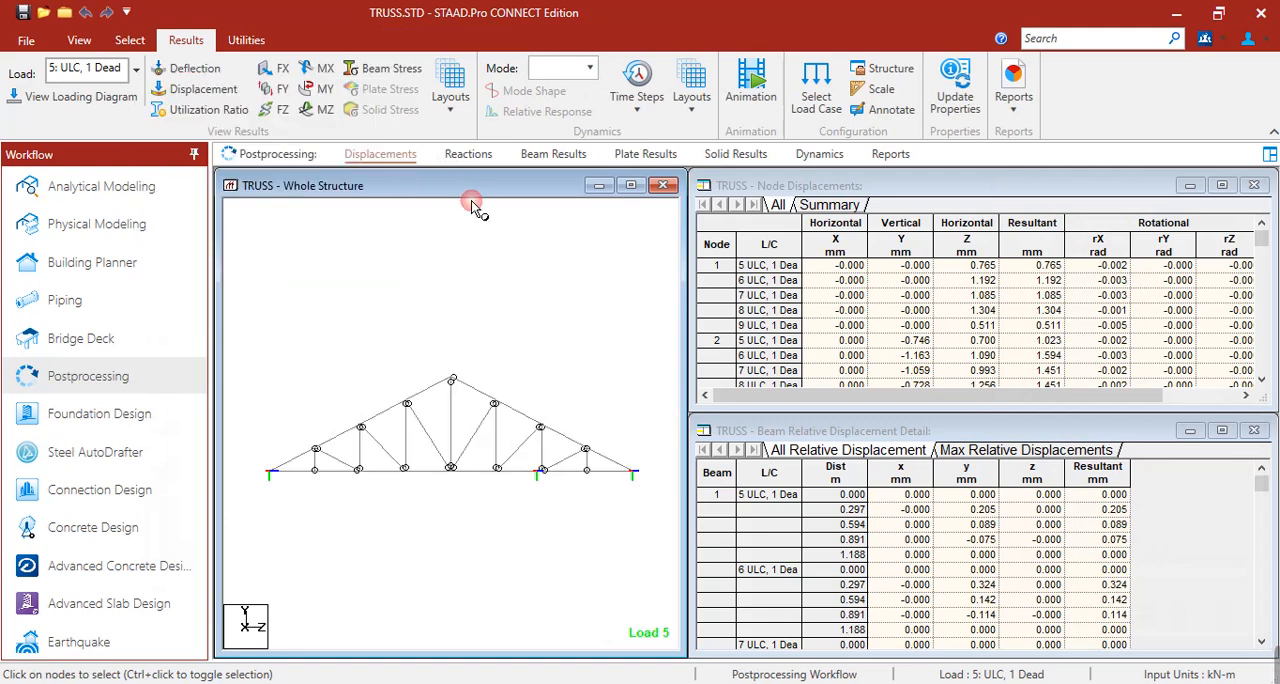
Show the utilization ratios for the Envelope load in a widened structure view and examine the left top chord members.
{"action": "left_click", "coordinate": [210, 110]}
{"action": "left_click", "coordinate": [136, 70]}
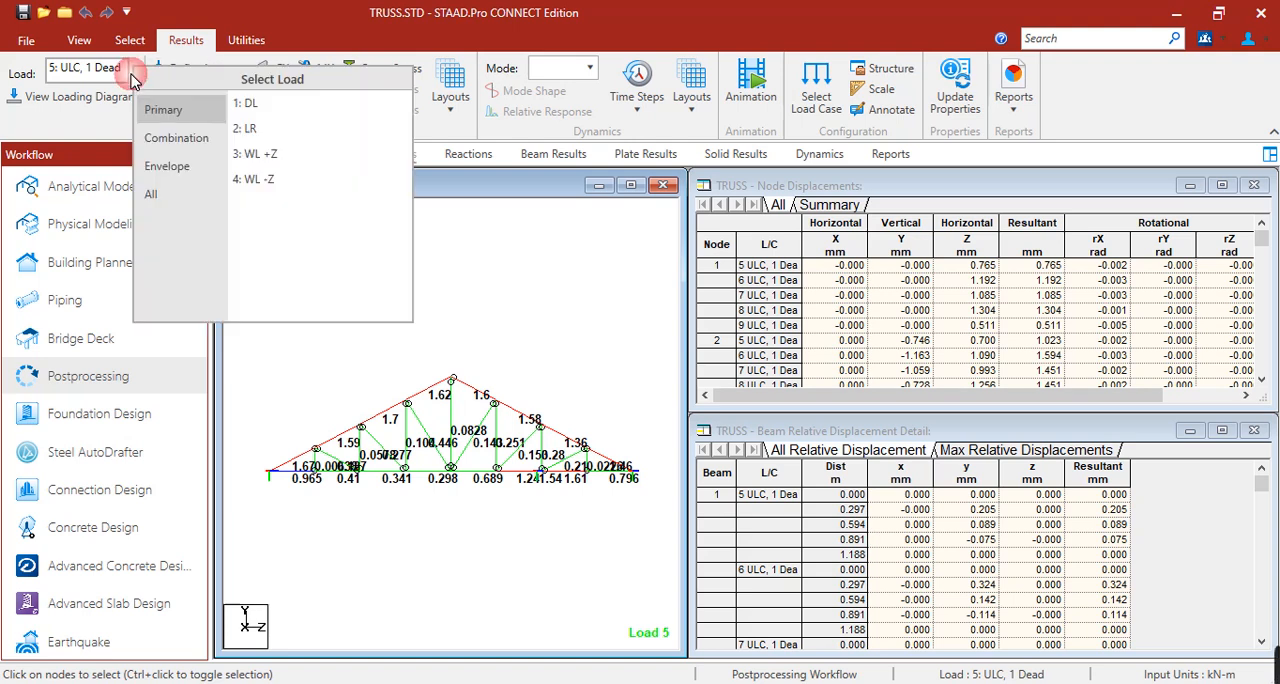
{"action": "left_click", "coordinate": [183, 162]}
{"action": "left_click", "coordinate": [246, 100]}
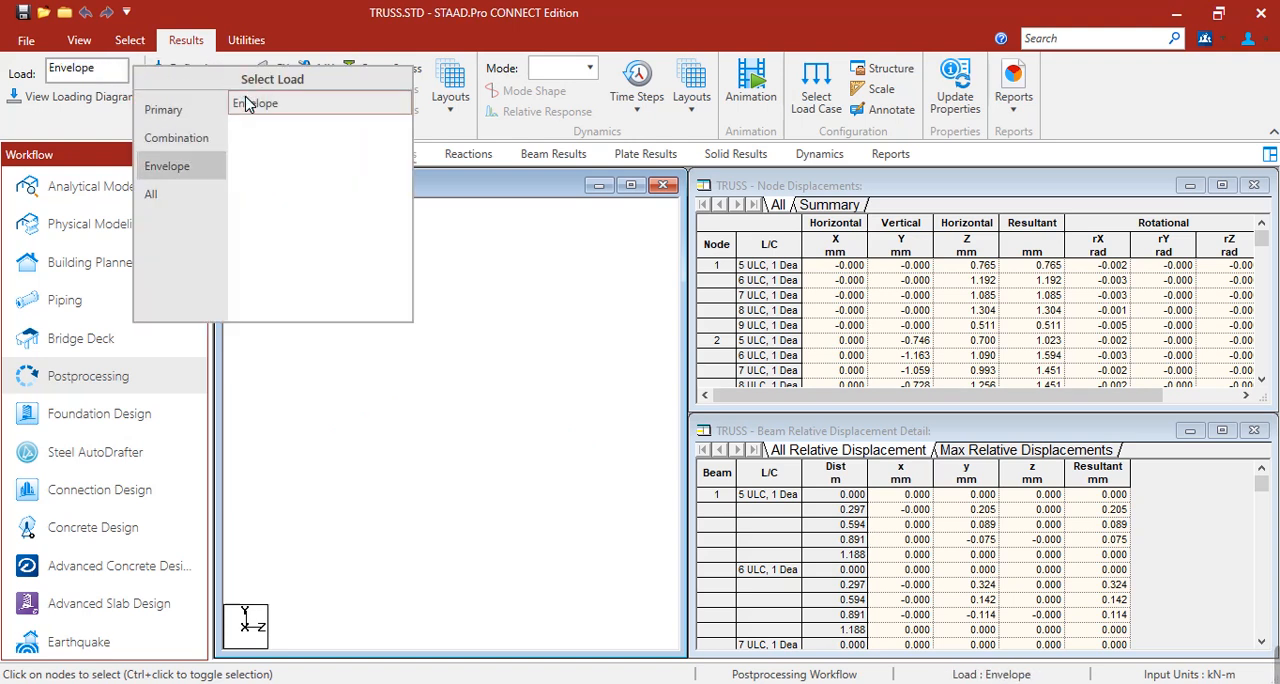
{"action": "left_click", "coordinate": [346, 484]}
{"action": "scroll", "coordinate": [441, 432], "scroll_direction": "up", "scroll_amount": 5}
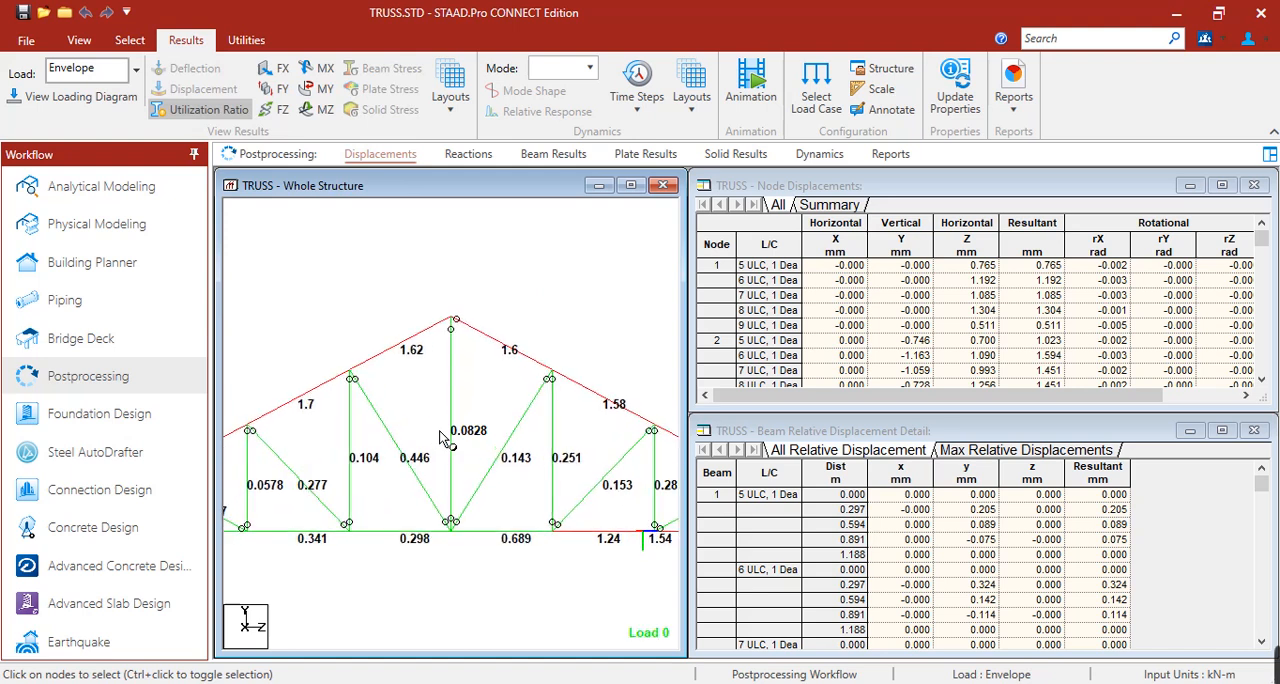
{"action": "left_click_drag", "start_coordinate": [689, 336], "coordinate": [1140, 337]}
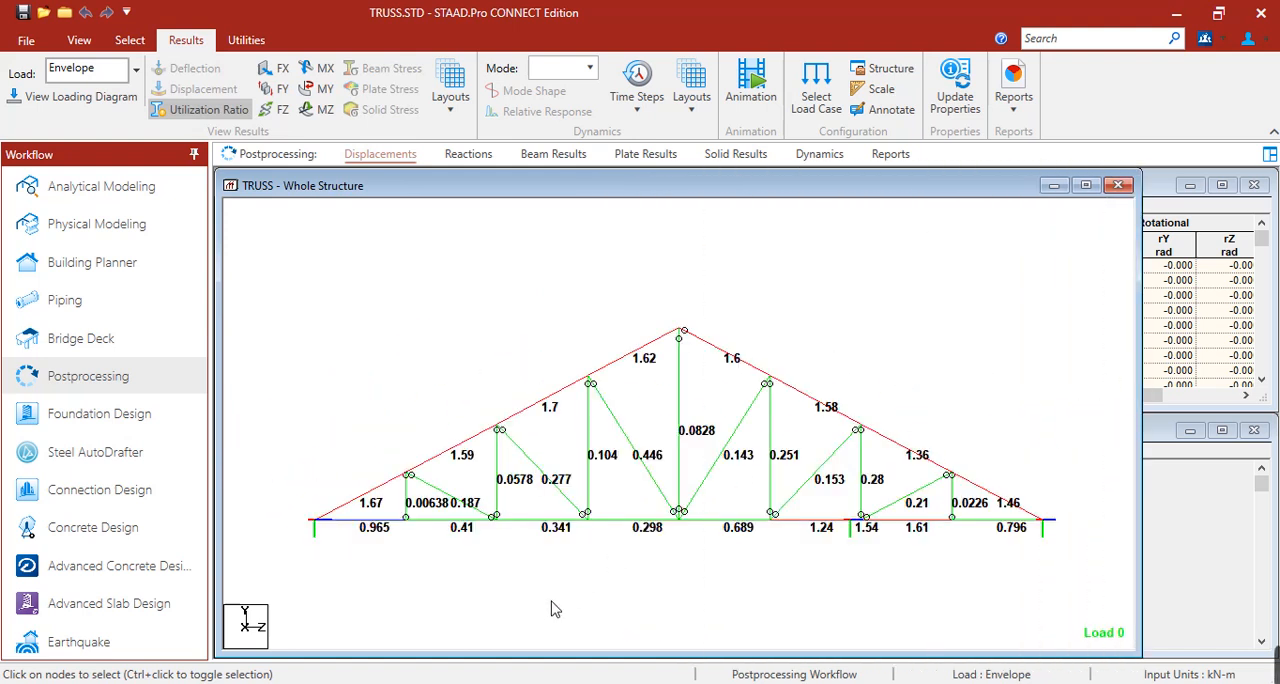
{"action": "left_click", "coordinate": [385, 487]}
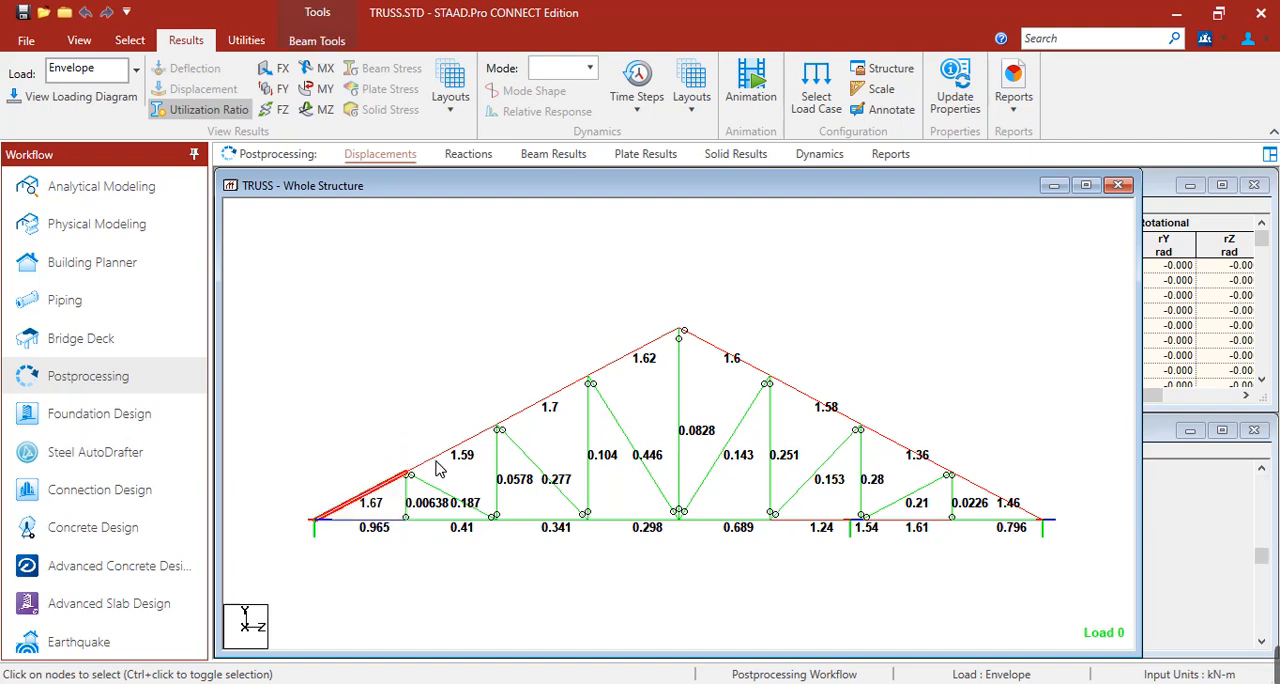
{"action": "left_click", "coordinate": [436, 461]}
{"action": "left_click", "coordinate": [549, 398]}
{"action": "left_click", "coordinate": [620, 368]}
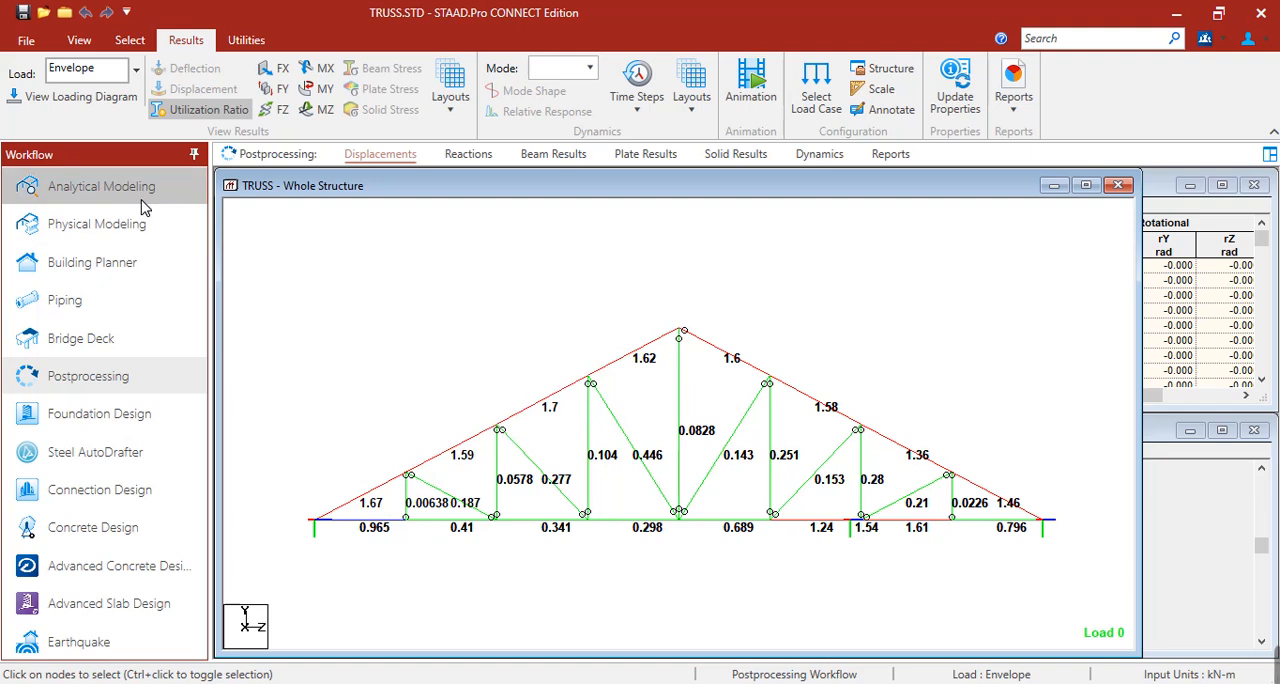
Return to the analytical model's section properties and check which members use the L20204 and L20203 double angles.
{"action": "left_click", "coordinate": [101, 187]}
{"action": "left_click", "coordinate": [496, 156]}
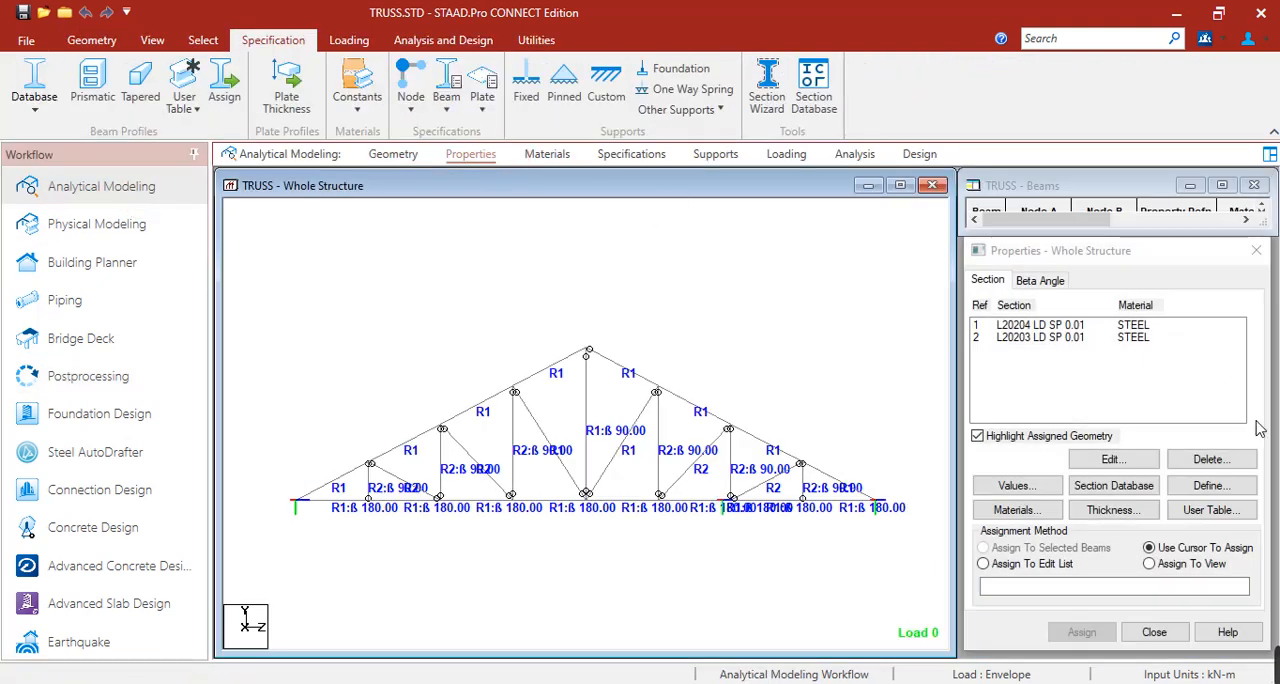
{"action": "left_click", "coordinate": [1045, 327]}
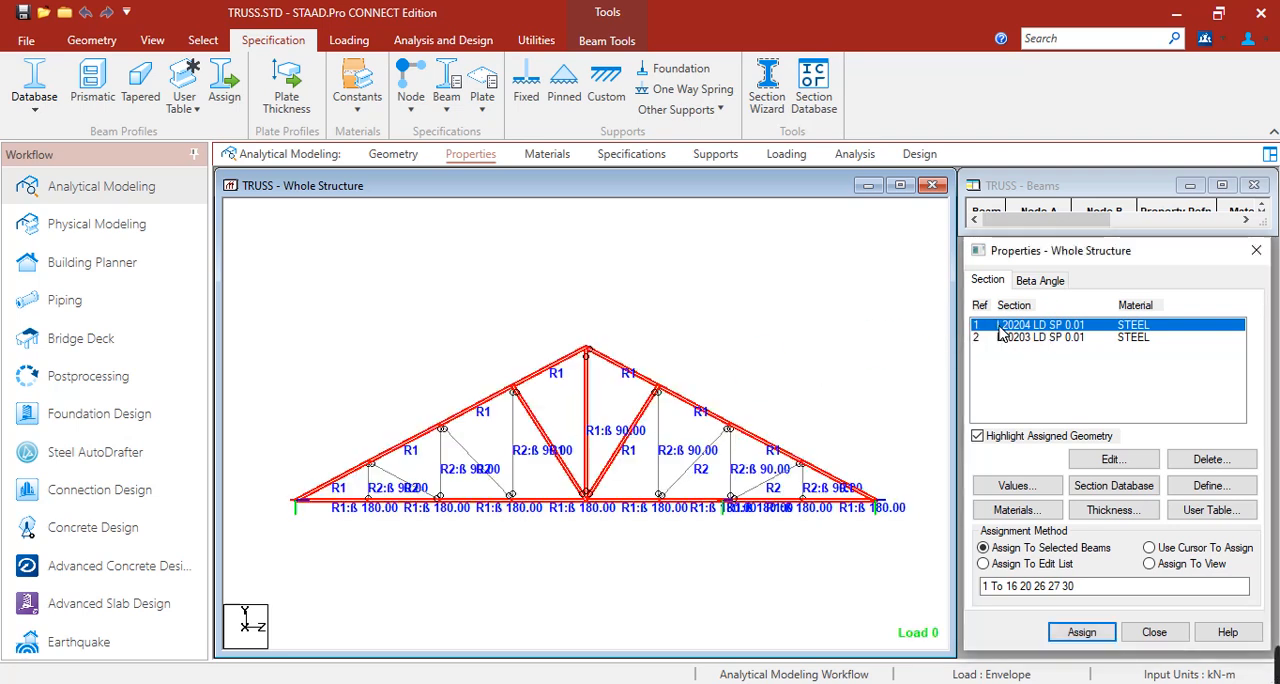
{"action": "left_click", "coordinate": [1005, 338]}
{"action": "left_click", "coordinate": [1004, 327]}
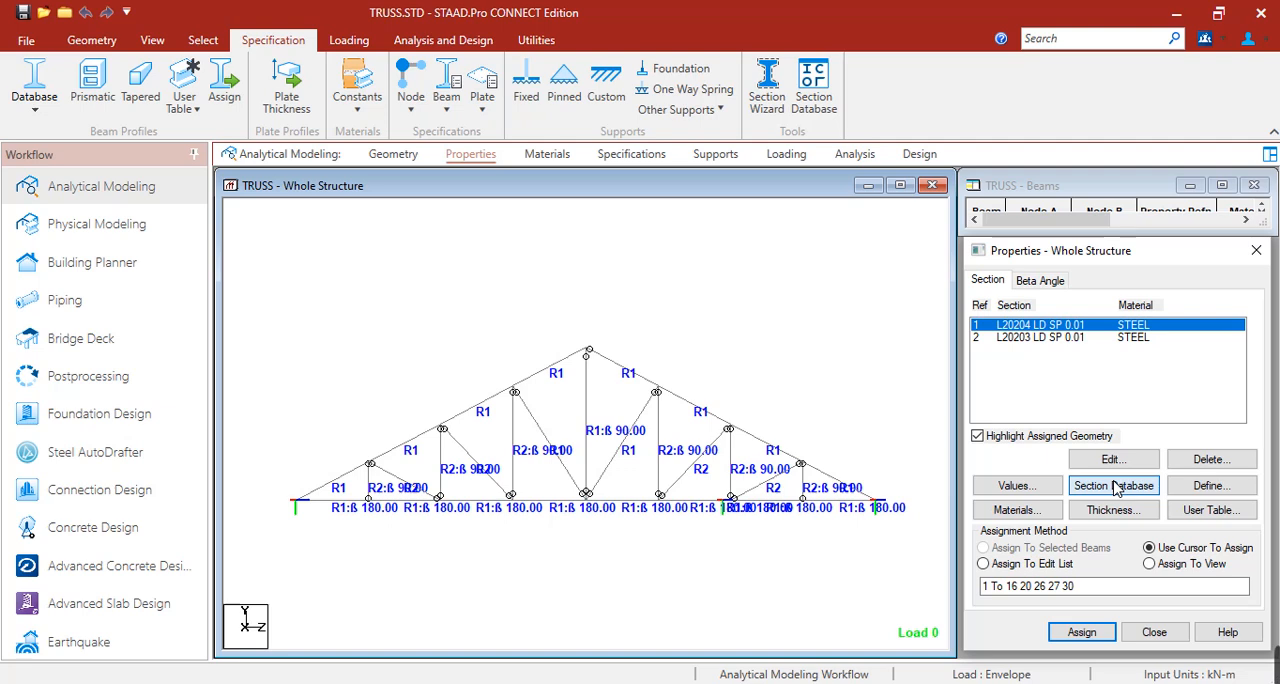
Add an American L20205 steel double angle with long legs back to back and 0.01 m clear spacing.
{"action": "left_click", "coordinate": [1118, 486]}
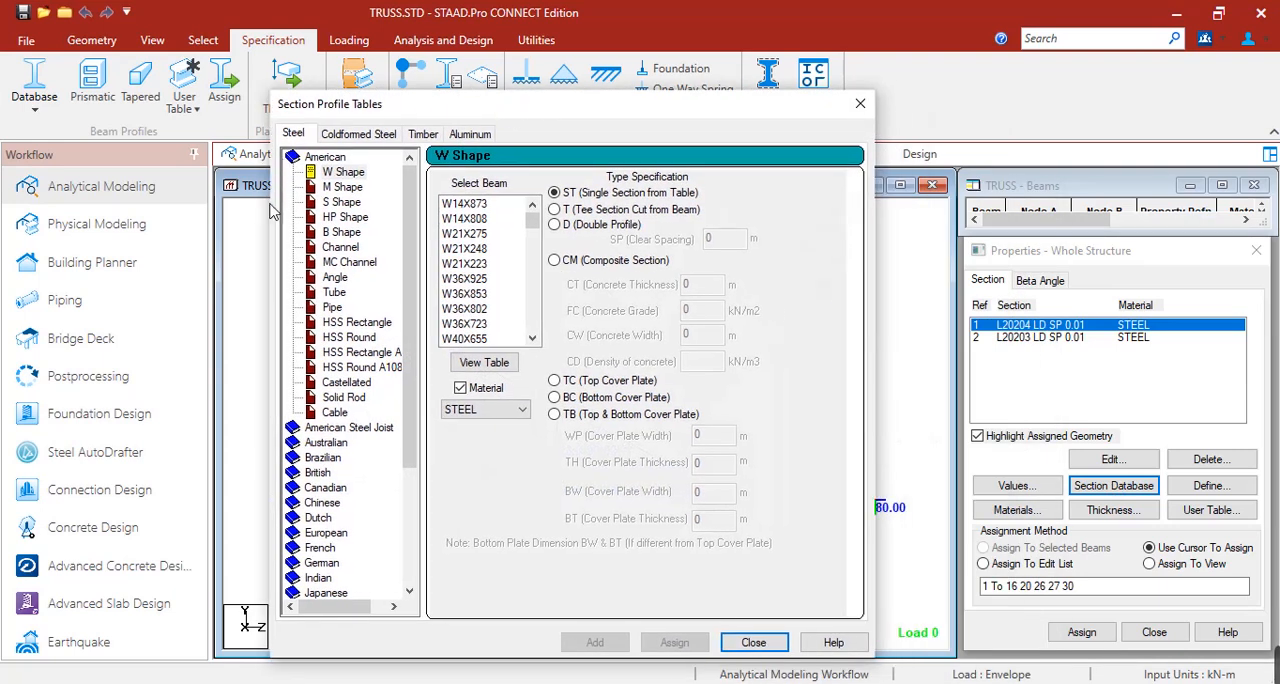
{"action": "left_click", "coordinate": [338, 279]}
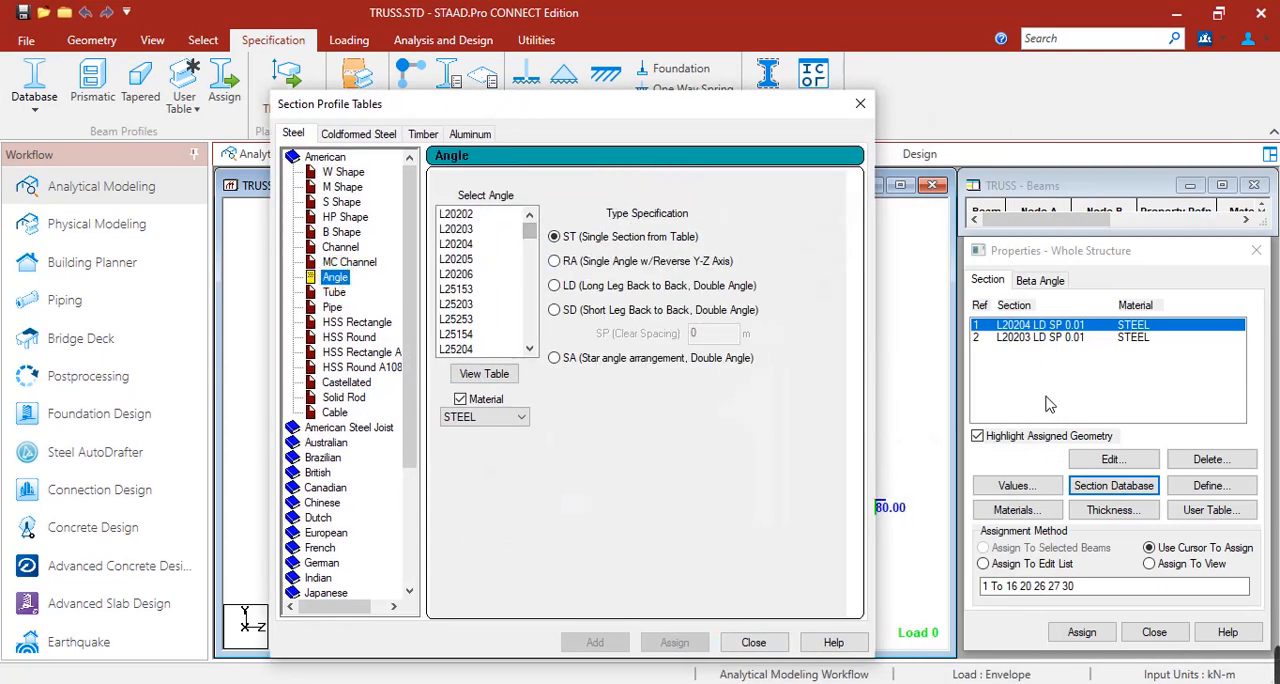
{"action": "left_click", "coordinate": [470, 261]}
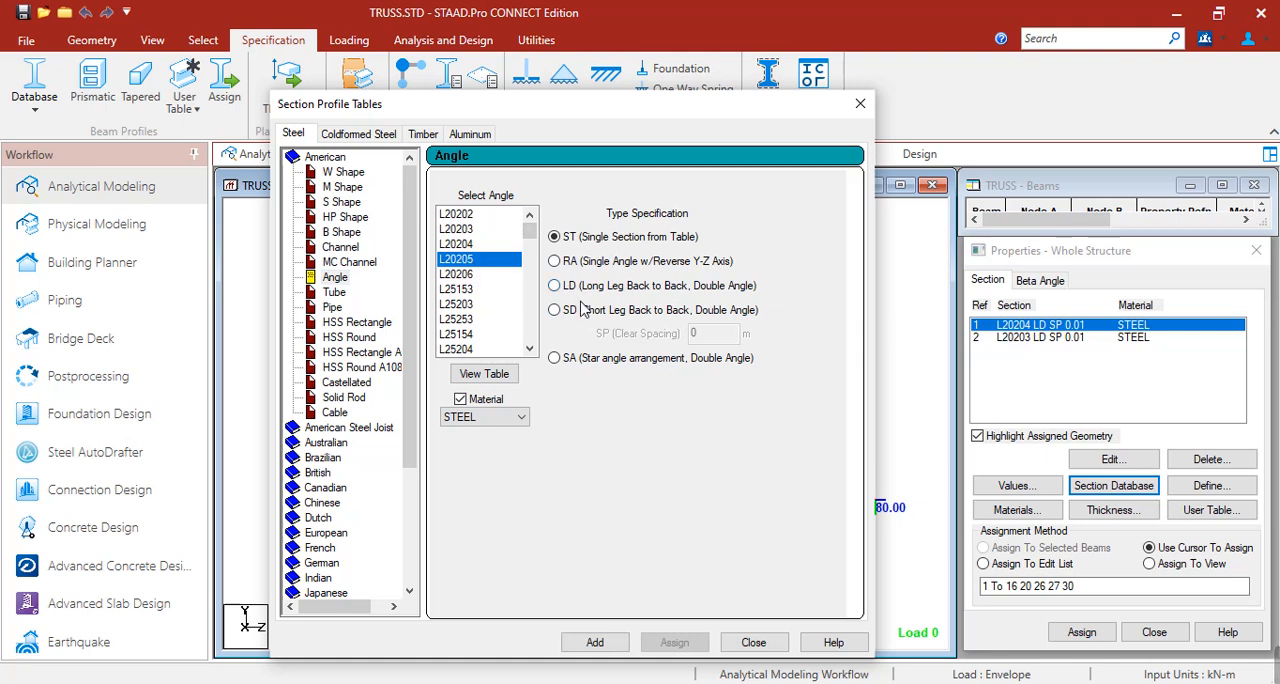
{"action": "left_click", "coordinate": [568, 287]}
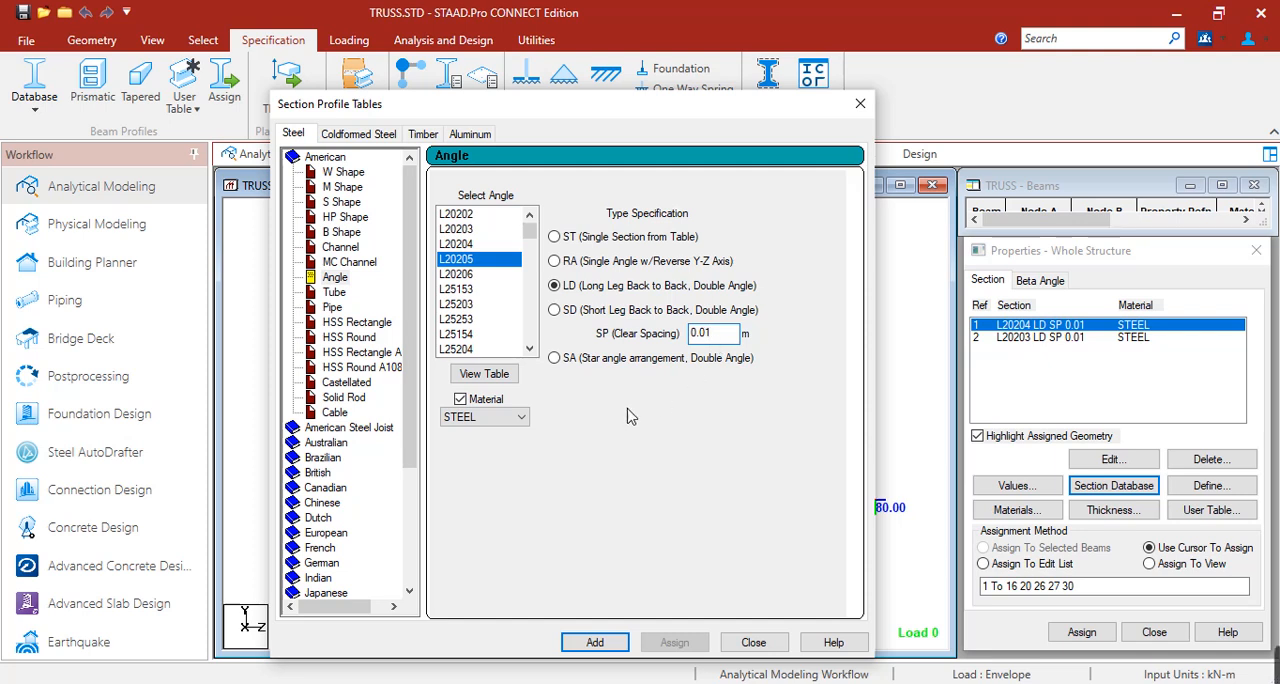
{"action": "left_click", "coordinate": [595, 642]}
{"action": "left_click", "coordinate": [753, 642]}
Assign the L20205 LD section to all eight top chord members, agreeing to delete the old result files.
{"action": "left_click", "coordinate": [1040, 338]}
{"action": "left_click", "coordinate": [1040, 351]}
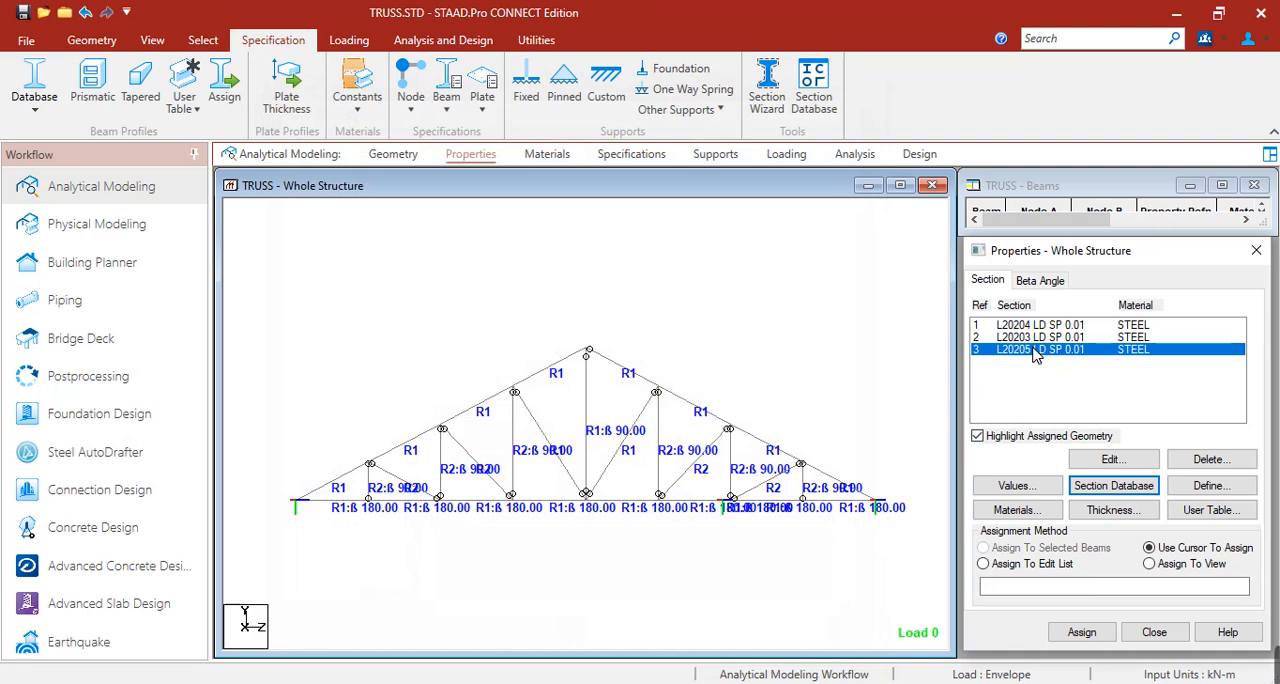
{"action": "left_click", "coordinate": [337, 480]}
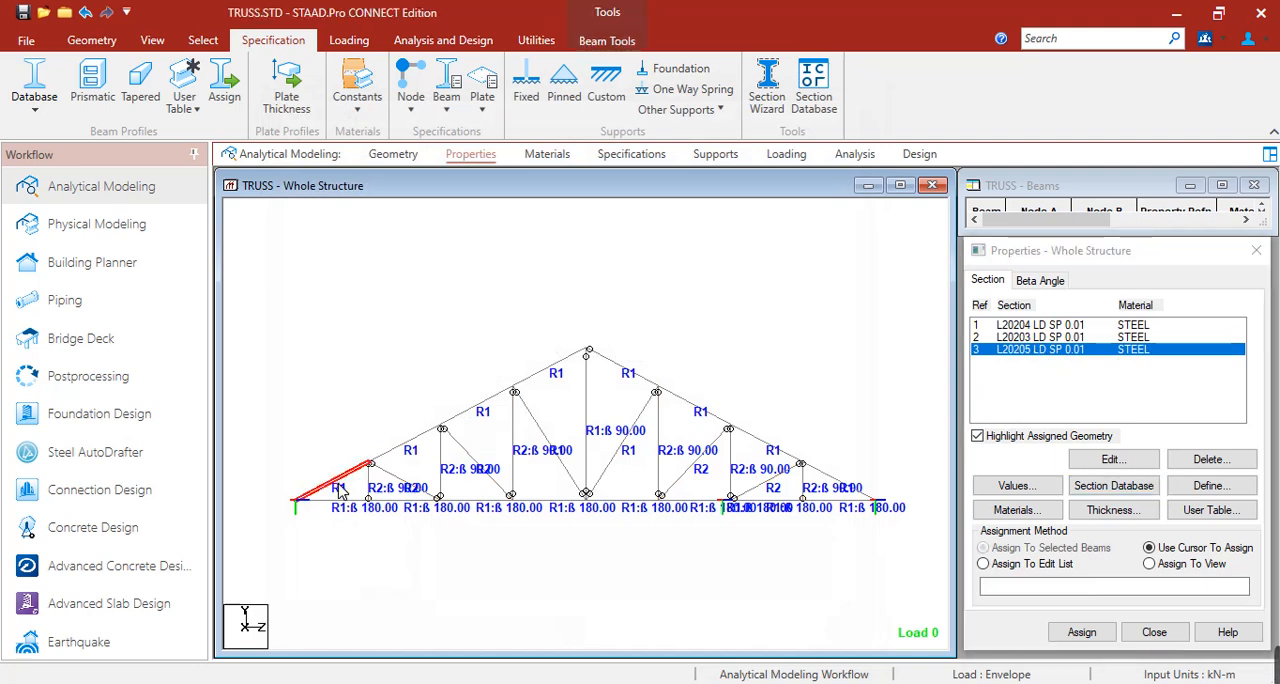
{"action": "left_click", "coordinate": [389, 453], "text": "ctrl"}
{"action": "left_click", "coordinate": [486, 402], "text": "ctrl"}
{"action": "left_click", "coordinate": [553, 370], "text": "ctrl"}
{"action": "left_click", "coordinate": [622, 371], "text": "ctrl"}
{"action": "left_click", "coordinate": [694, 410], "text": "ctrl"}
{"action": "left_click", "coordinate": [766, 446], "text": "ctrl"}
{"action": "left_click", "coordinate": [830, 480], "text": "ctrl"}
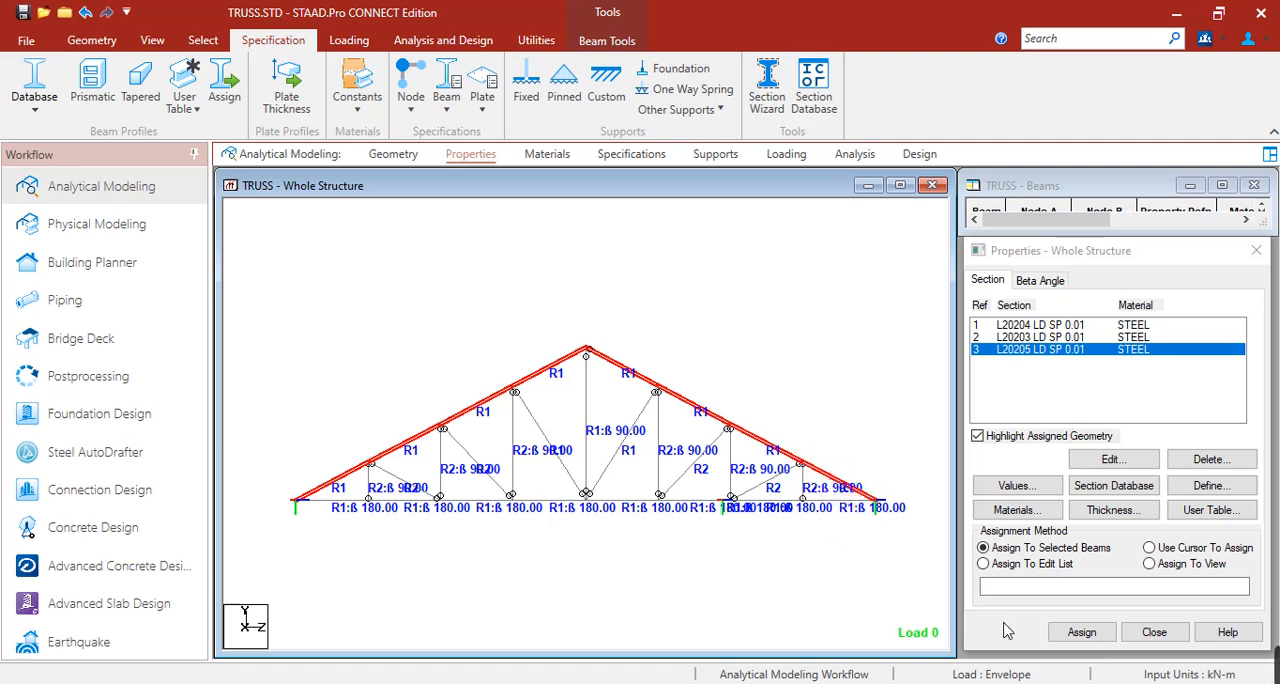
{"action": "left_click", "coordinate": [1085, 634]}
{"action": "left_click", "coordinate": [1147, 497]}
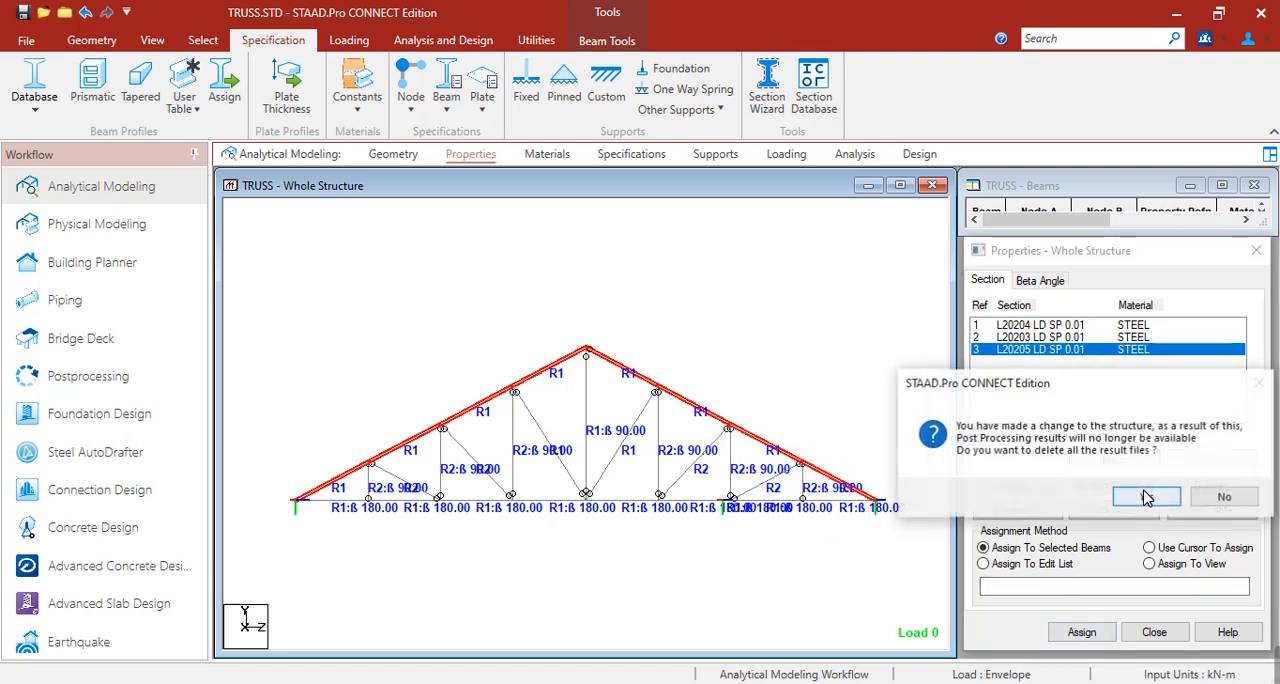
{"action": "left_click", "coordinate": [1145, 496]}
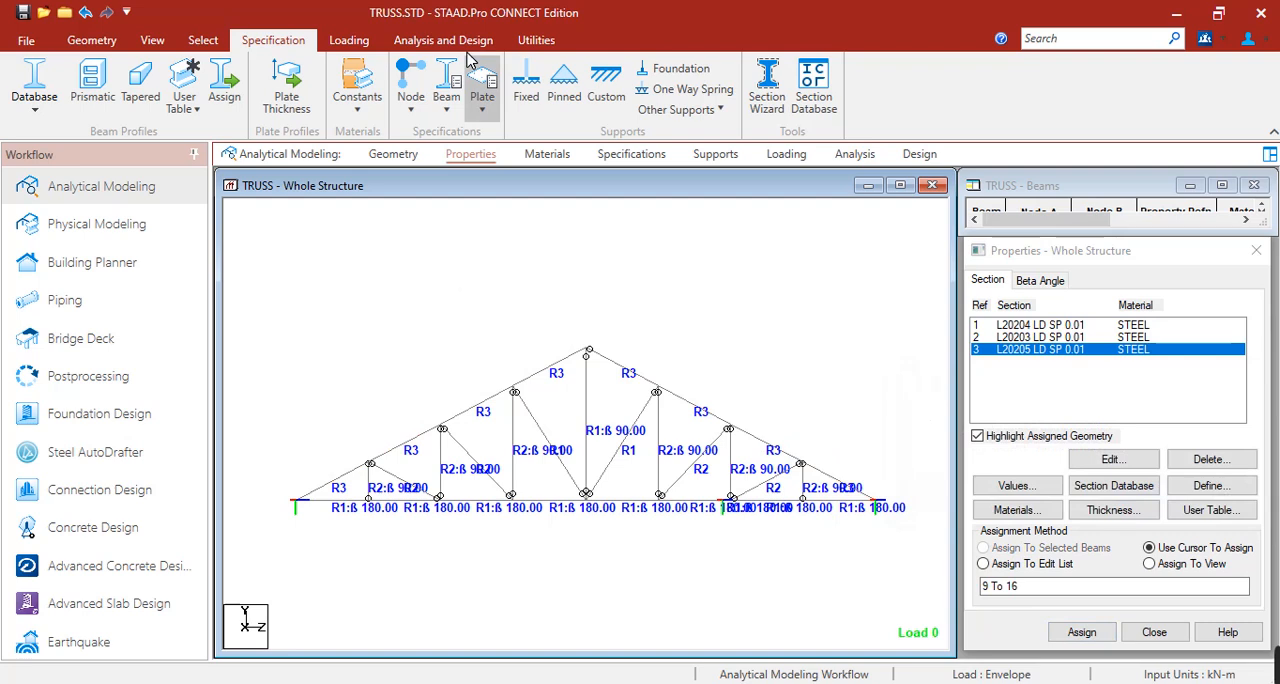
Save the modified structure and rerun the analysis and steel design, staying in modeling mode.
{"action": "left_click", "coordinate": [443, 40]}
{"action": "left_click", "coordinate": [304, 92]}
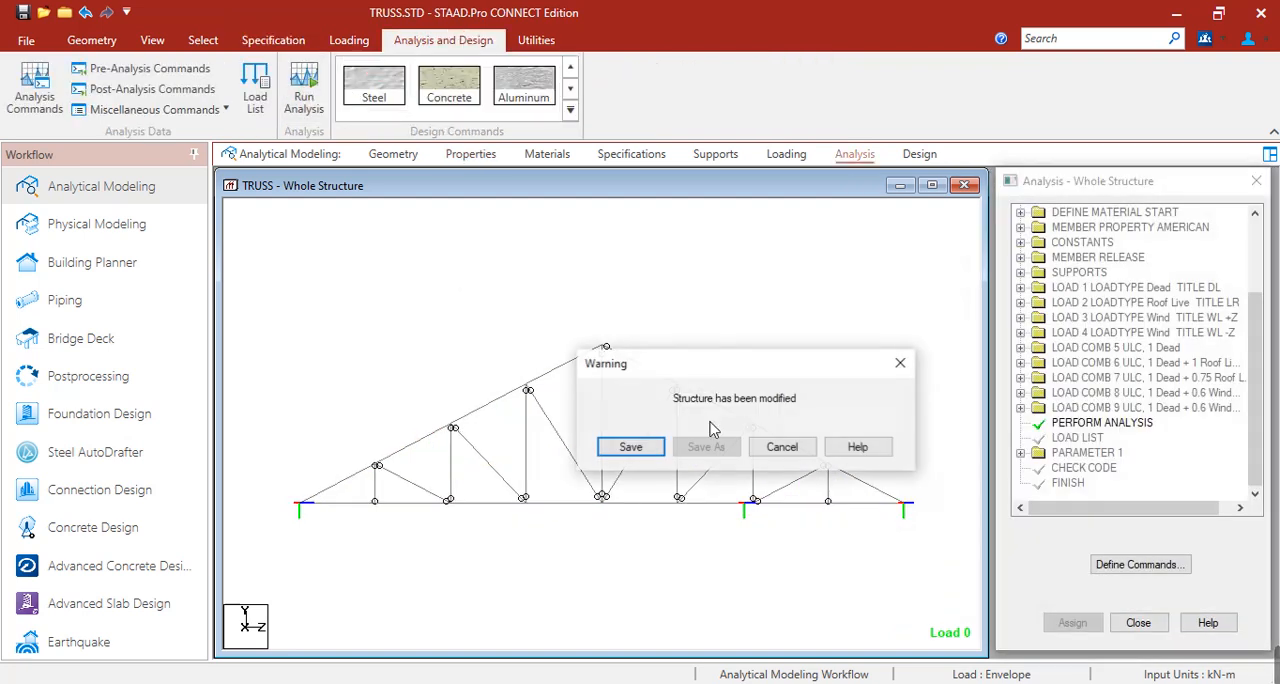
{"action": "left_click", "coordinate": [650, 450]}
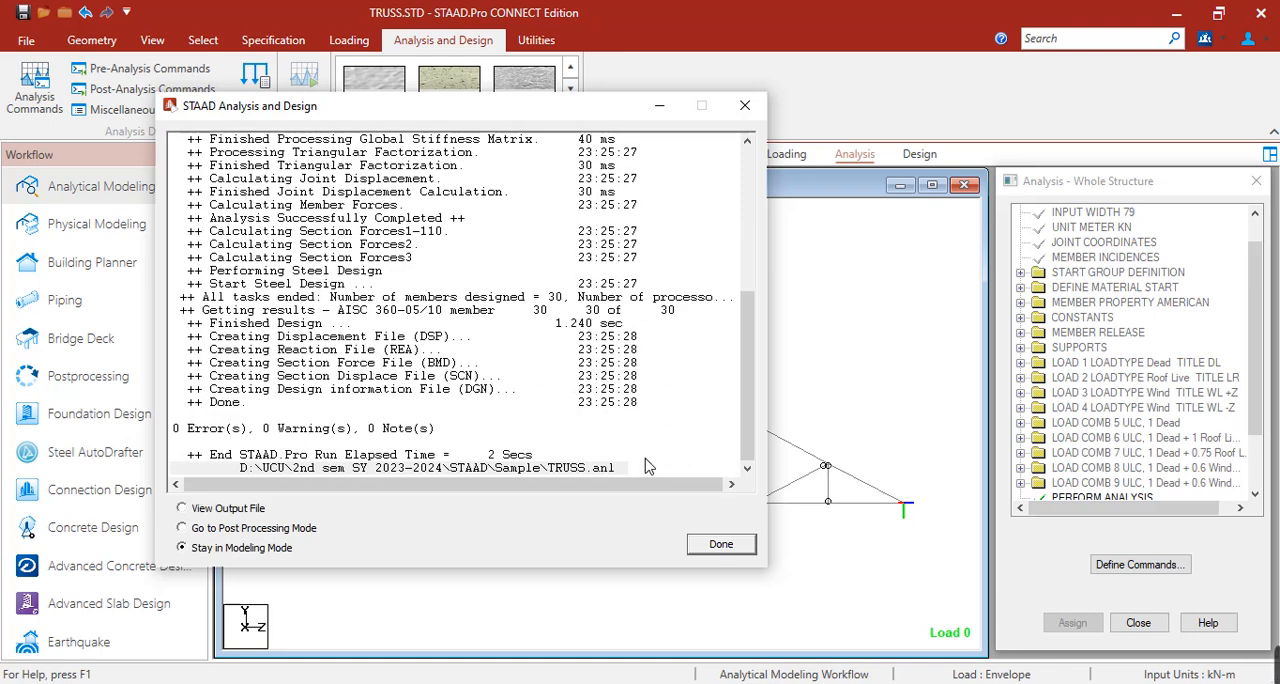
{"action": "left_click", "coordinate": [705, 547]}
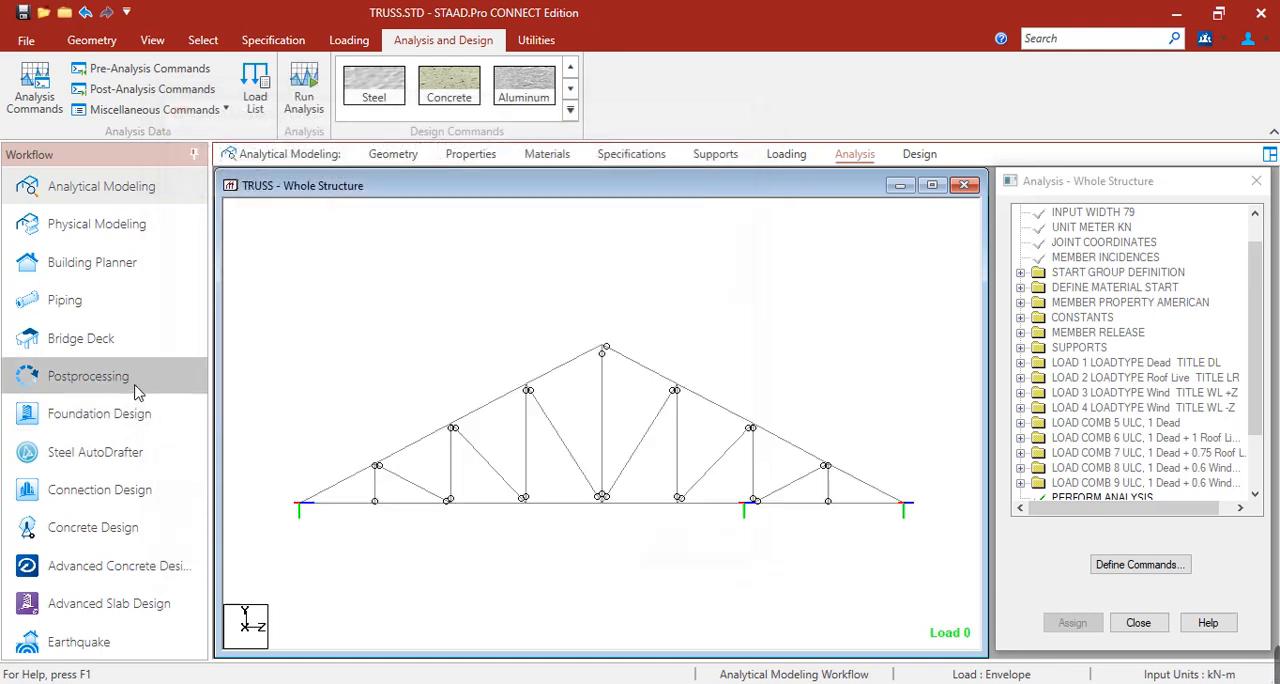
Enter postprocessing with only the load combinations 5 to 9 selected for the results.
{"action": "left_click", "coordinate": [90, 376]}
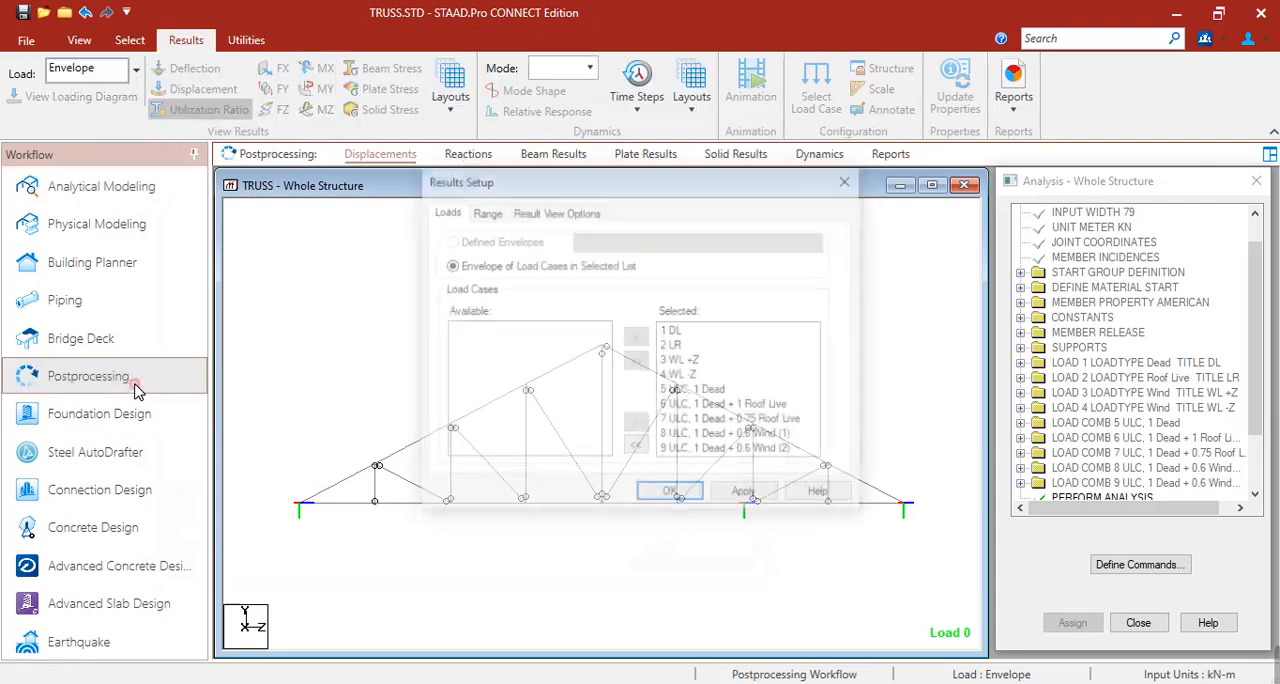
{"action": "left_click", "coordinate": [645, 450]}
{"action": "left_click_drag", "start_coordinate": [490, 392], "coordinate": [497, 455]}
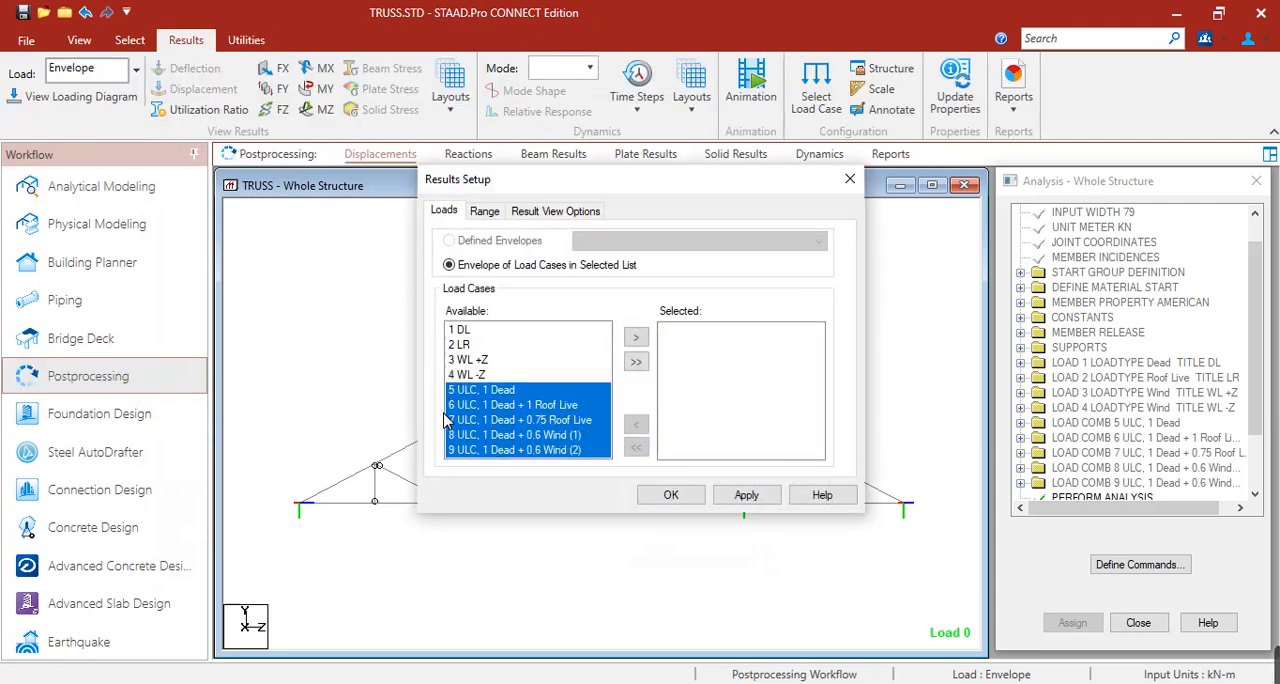
{"action": "left_click", "coordinate": [635, 338]}
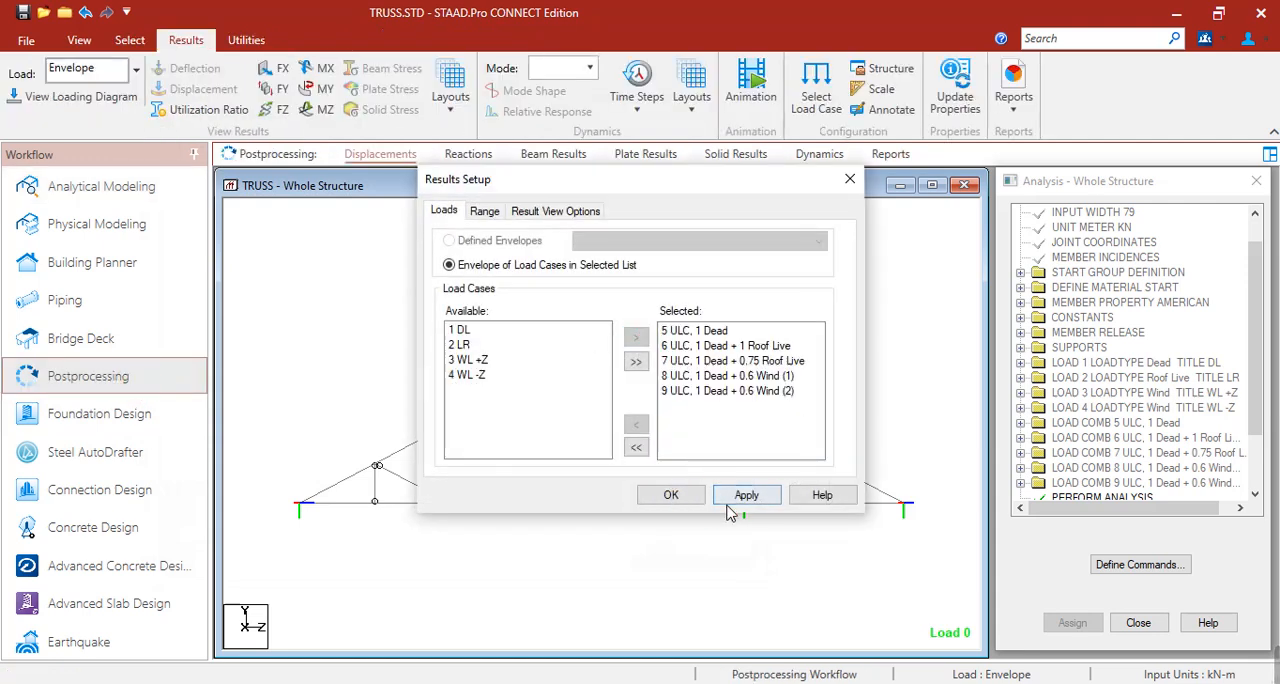
{"action": "left_click", "coordinate": [671, 496]}
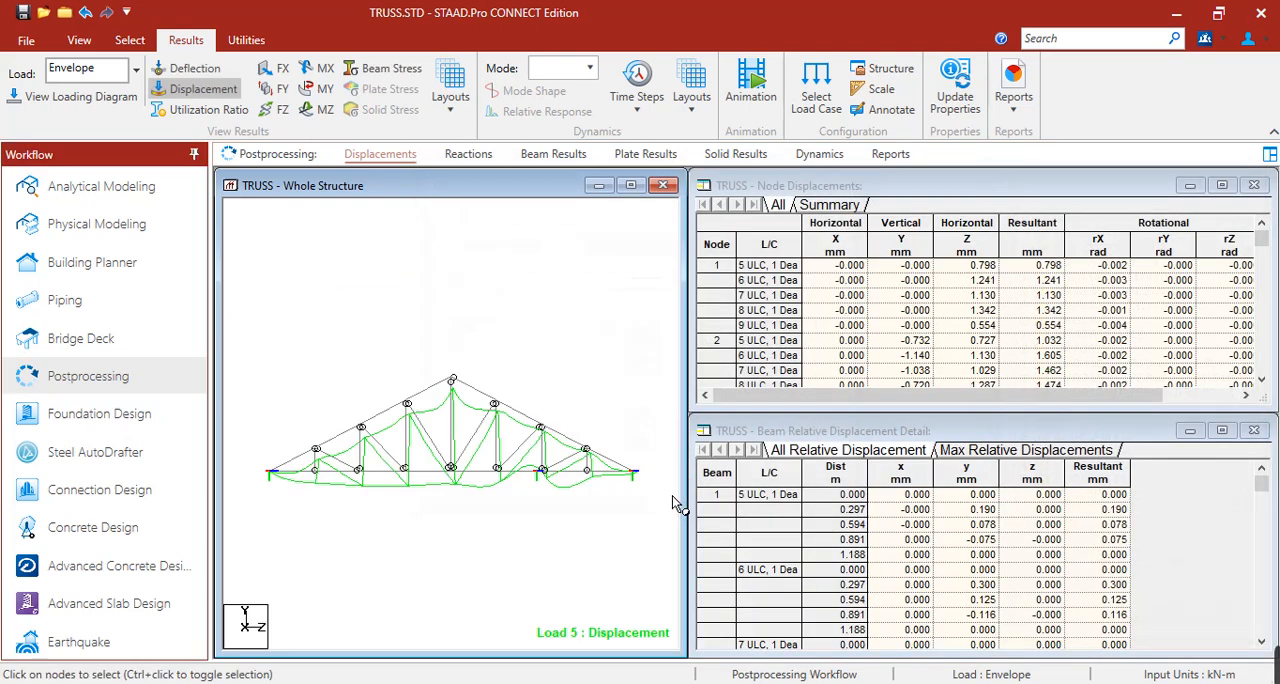
Show the members' utilization ratios and widen the structure view to examine the top and bottom chords.
{"action": "left_click", "coordinate": [205, 109]}
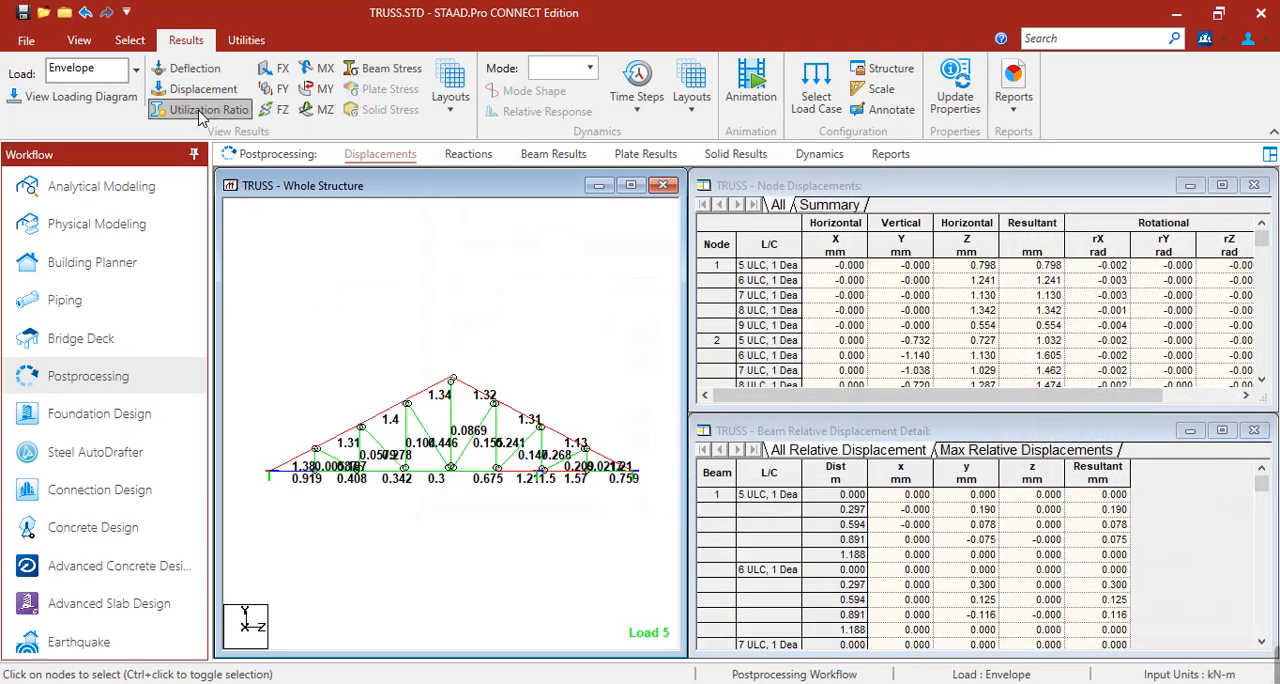
{"action": "scroll", "coordinate": [465, 410], "scroll_direction": "up", "scroll_amount": 2}
{"action": "scroll", "coordinate": [483, 440], "scroll_direction": "up", "scroll_amount": 1}
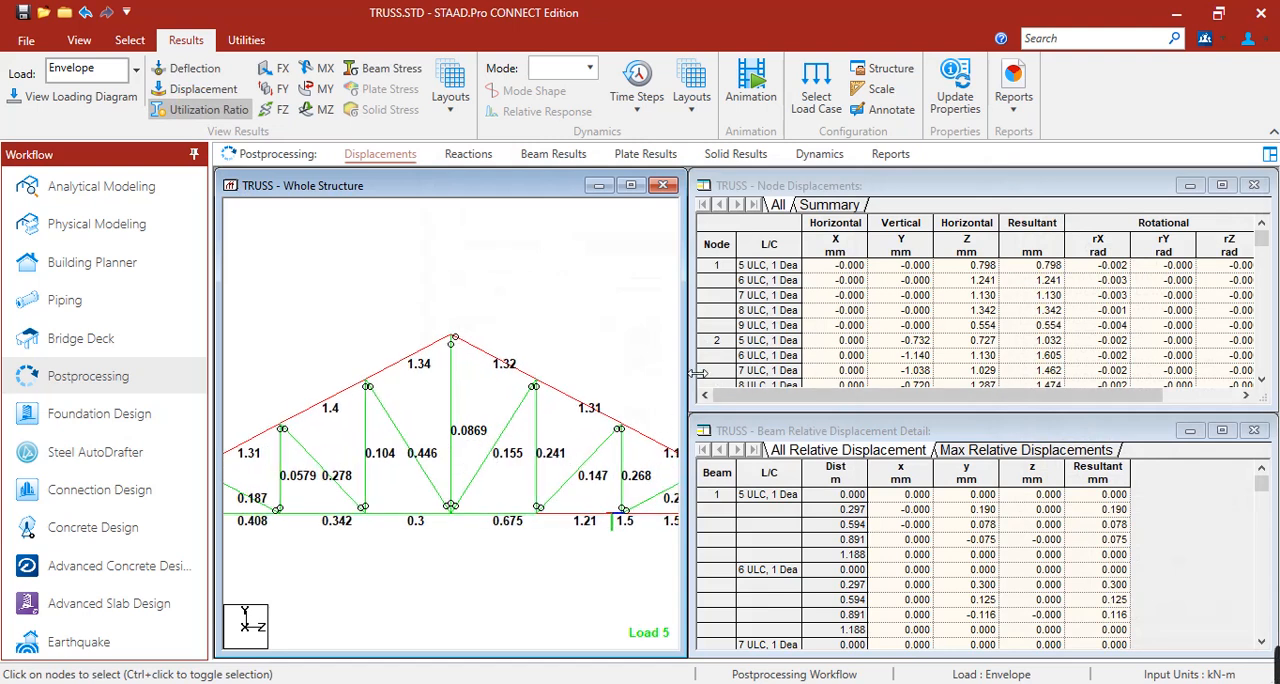
{"action": "left_click_drag", "start_coordinate": [688, 372], "coordinate": [950, 370]}
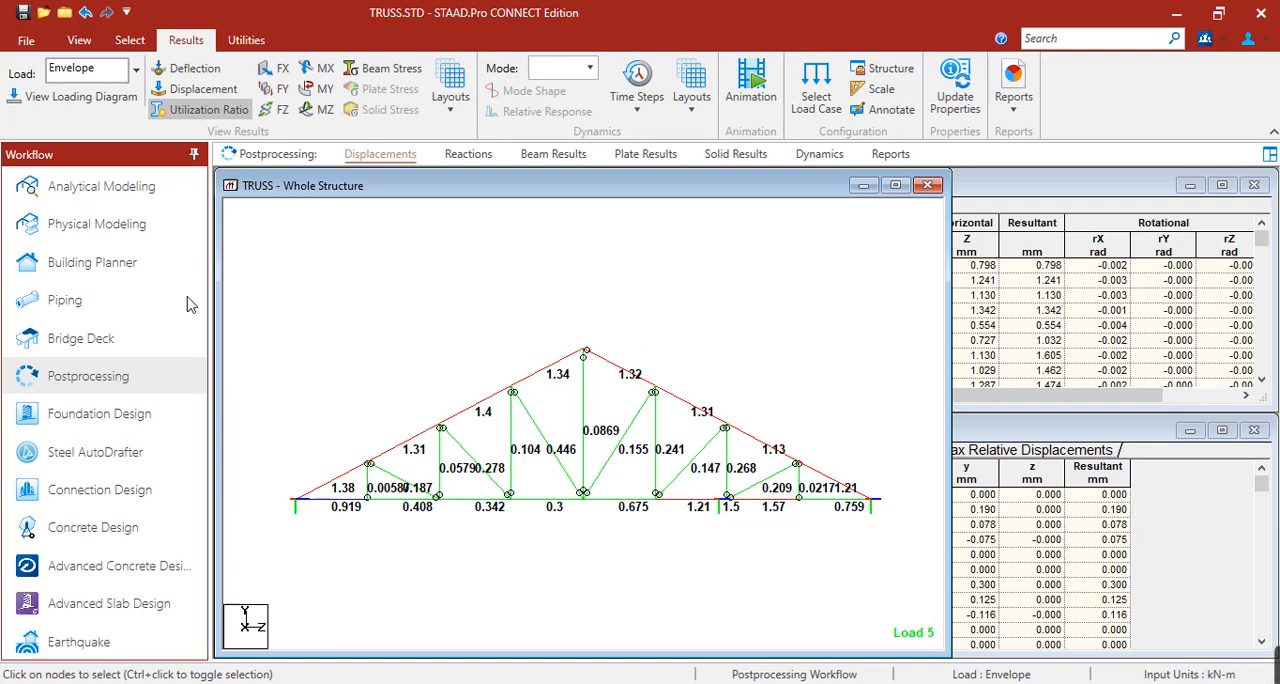
Return to the analytical model's properties and change the L20205 section to a single L25253 steel angle, agreeing to delete the result files.
{"action": "left_click", "coordinate": [130, 186]}
{"action": "left_click", "coordinate": [471, 155]}
{"action": "double_click", "coordinate": [1030, 349]}
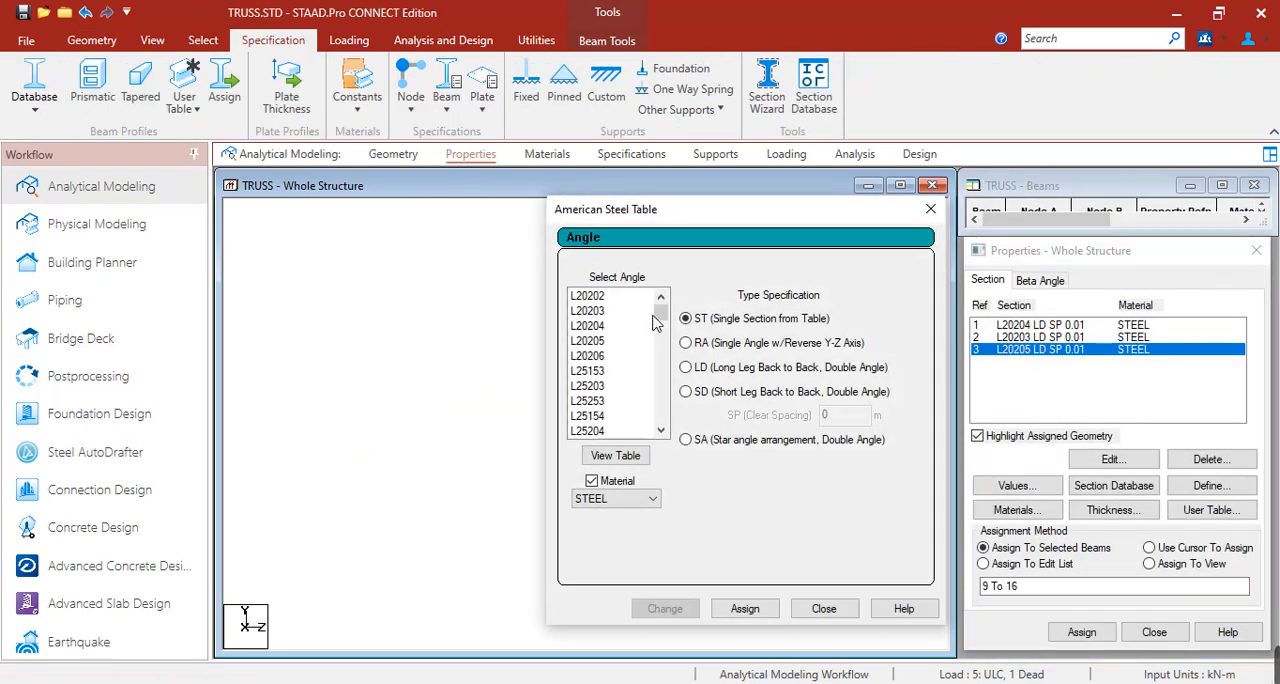
{"action": "left_click", "coordinate": [595, 356]}
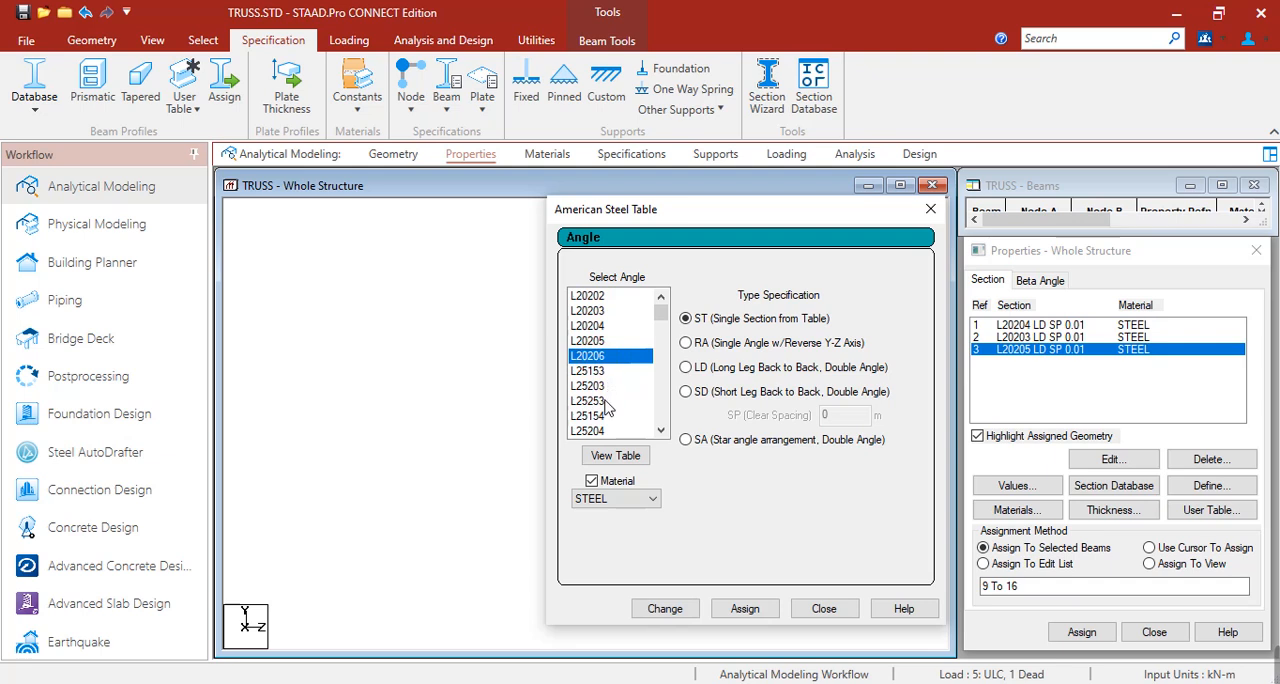
{"action": "left_click", "coordinate": [598, 401]}
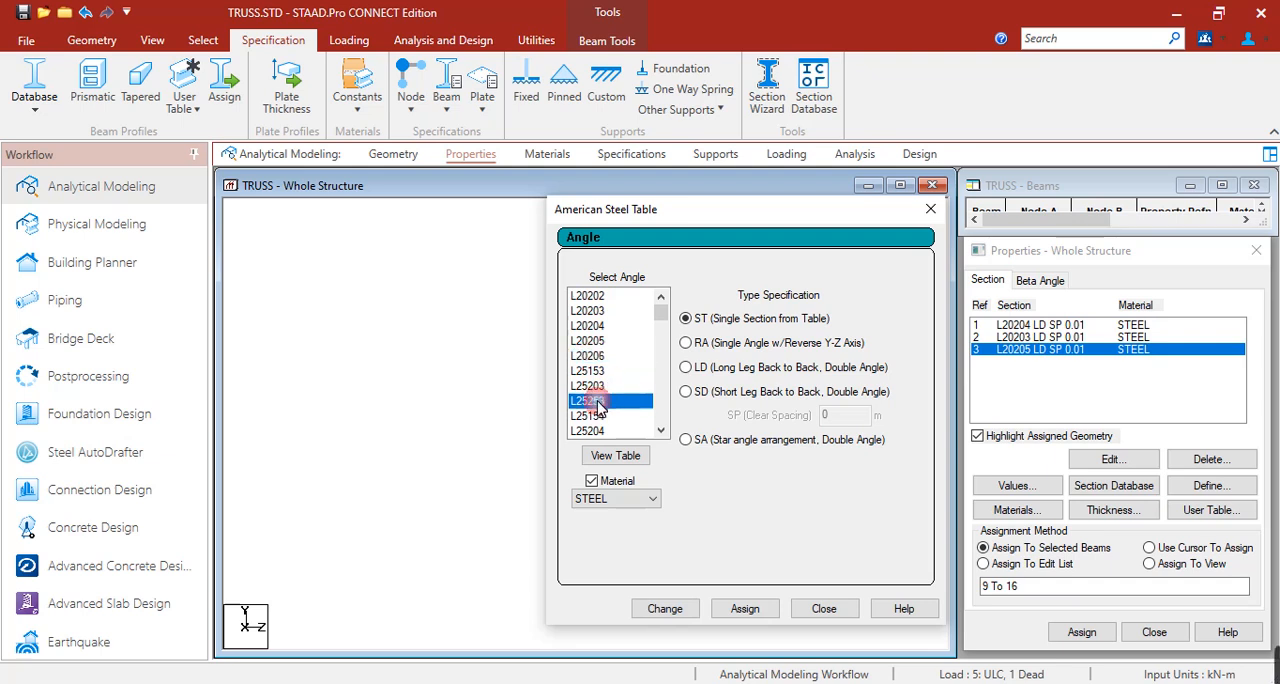
{"action": "left_click", "coordinate": [686, 612]}
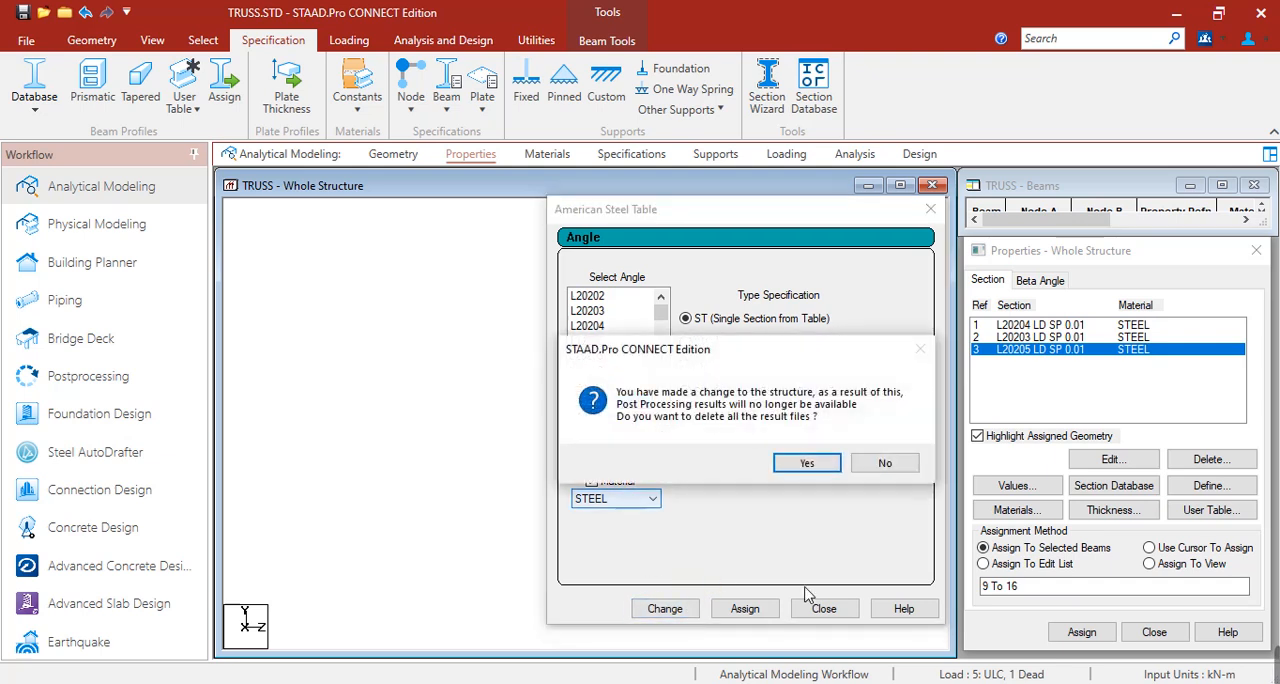
{"action": "left_click", "coordinate": [812, 466]}
{"action": "left_click", "coordinate": [824, 609]}
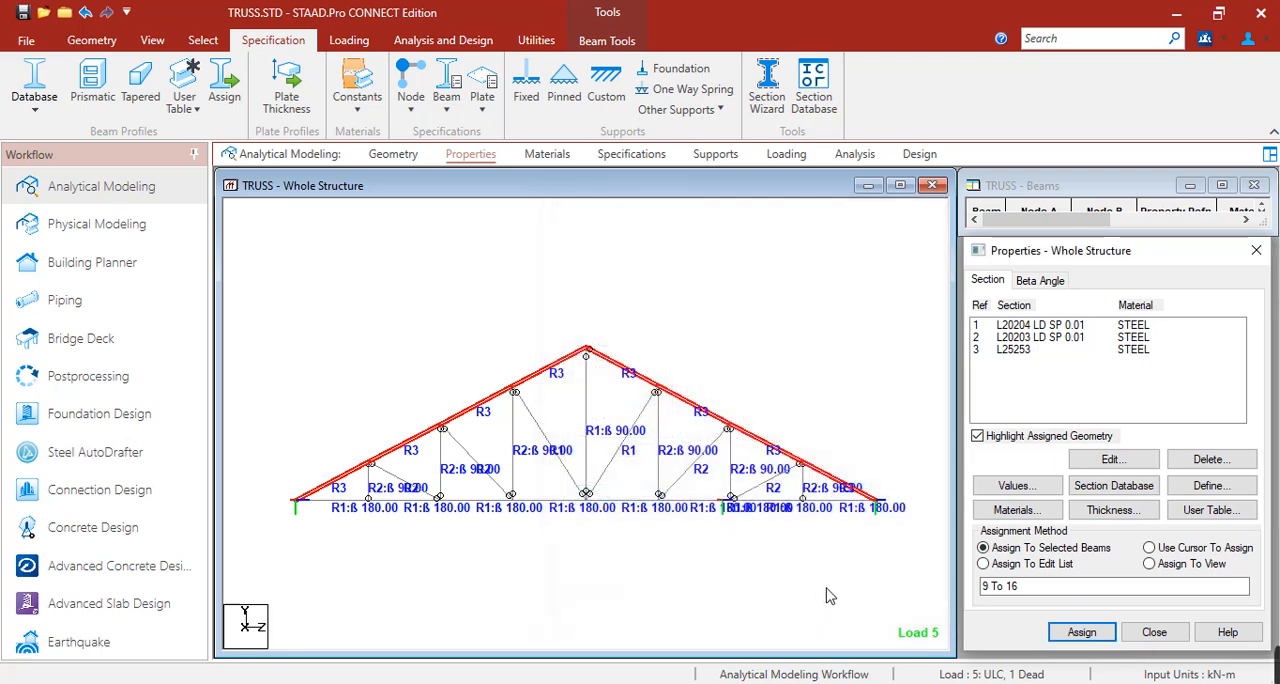
Try to assign a section to the bottom chord members without choosing one from the section list.
{"action": "left_click", "coordinate": [354, 500], "text": "ctrl"}
{"action": "left_click", "coordinate": [418, 500], "text": "ctrl"}
{"action": "left_click", "coordinate": [481, 500], "text": "ctrl"}
{"action": "left_click", "coordinate": [562, 499], "text": "ctrl"}
{"action": "left_click", "coordinate": [614, 503], "text": "ctrl"}
{"action": "left_click", "coordinate": [700, 505], "text": "ctrl"}
{"action": "left_click", "coordinate": [772, 501], "text": "ctrl"}
{"action": "left_click", "coordinate": [845, 501], "text": "ctrl"}
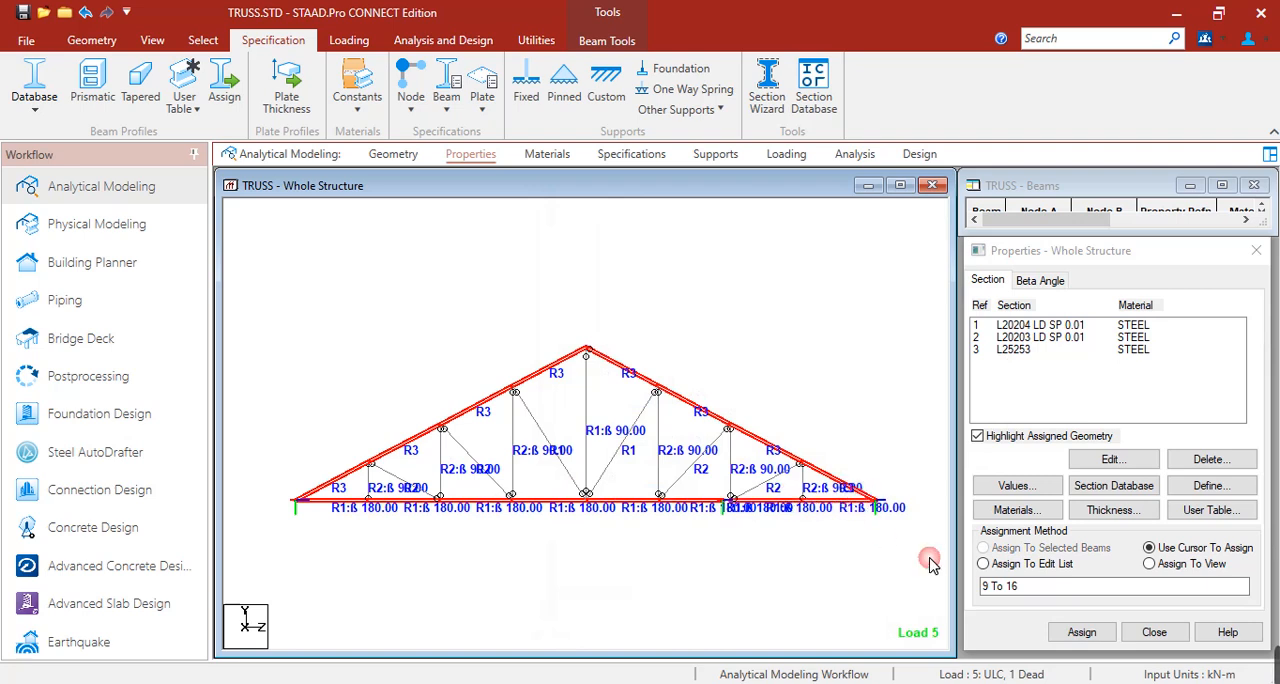
{"action": "left_click", "coordinate": [1081, 632]}
Assign the L25253 section to all eight bottom chord members, in addition to the top chord.
{"action": "left_click", "coordinate": [1018, 349]}
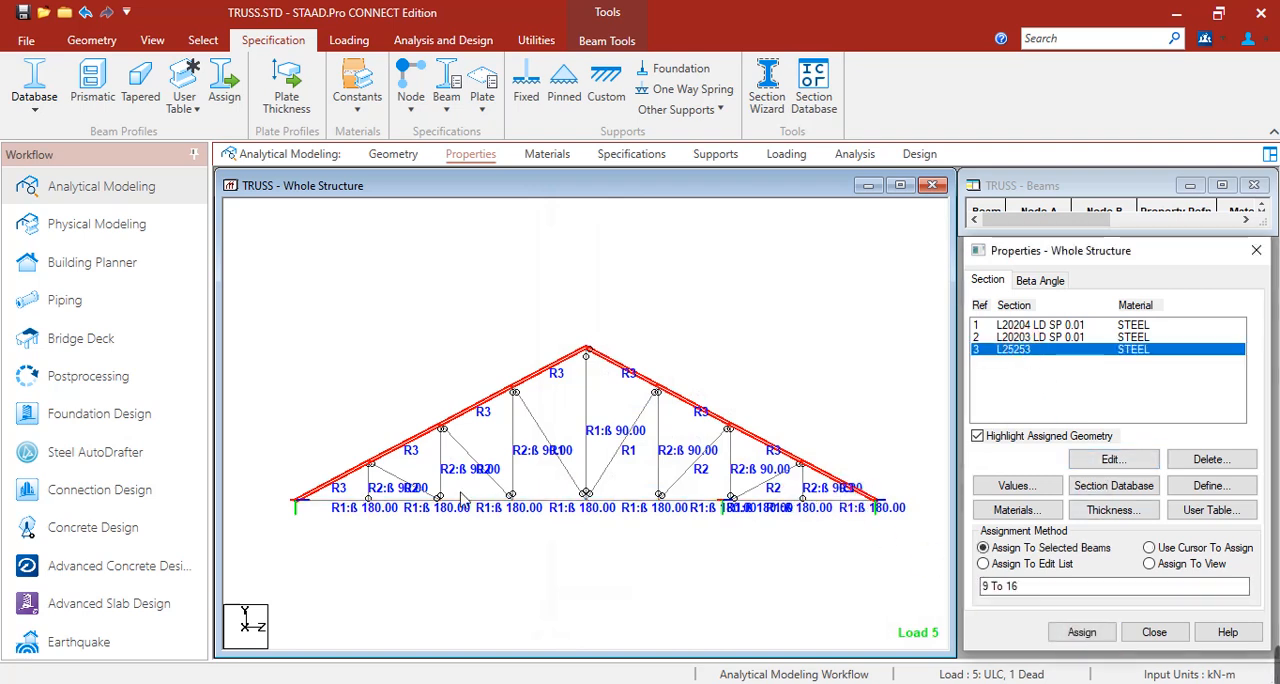
{"action": "left_click", "coordinate": [354, 500], "text": "ctrl"}
{"action": "left_click", "coordinate": [418, 500], "text": "ctrl"}
{"action": "left_click", "coordinate": [481, 500], "text": "ctrl"}
{"action": "left_click", "coordinate": [557, 505], "text": "ctrl"}
{"action": "left_click", "coordinate": [624, 504], "text": "ctrl"}
{"action": "left_click", "coordinate": [712, 505], "text": "ctrl"}
{"action": "left_click", "coordinate": [753, 502], "text": "ctrl"}
{"action": "left_click", "coordinate": [816, 510], "text": "ctrl"}
{"action": "left_click", "coordinate": [1081, 632]}
{"action": "left_click", "coordinate": [1147, 498]}
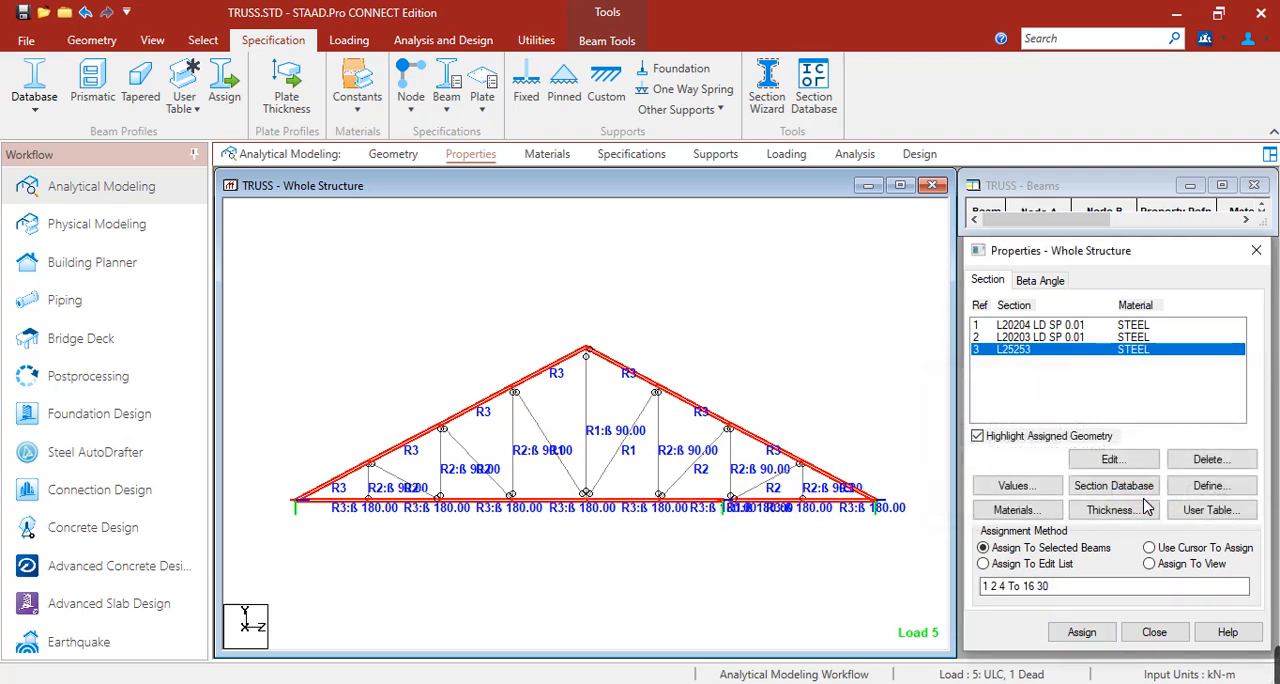
Change the L25253 section to a double angle with long legs back to back and 0.01 m clear spacing.
{"action": "double_click", "coordinate": [1048, 357]}
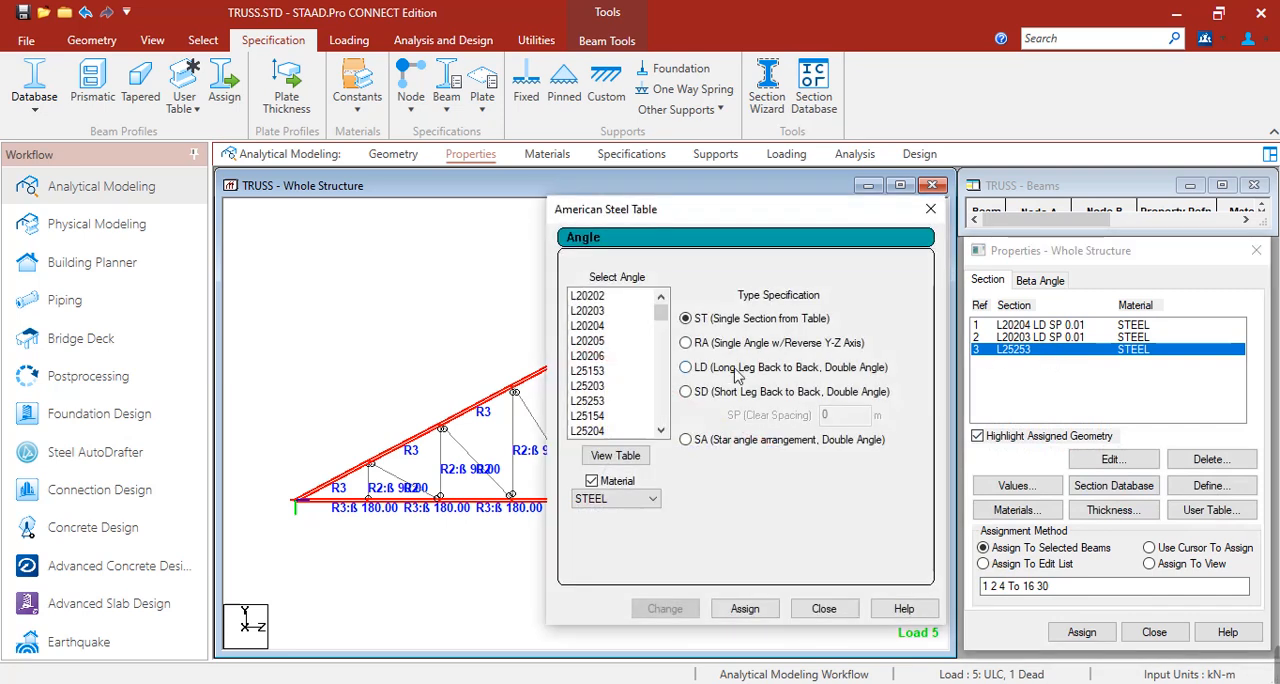
{"action": "left_click", "coordinate": [716, 367]}
{"action": "left_click", "coordinate": [848, 416]}
{"action": "type", "text": ".01"}
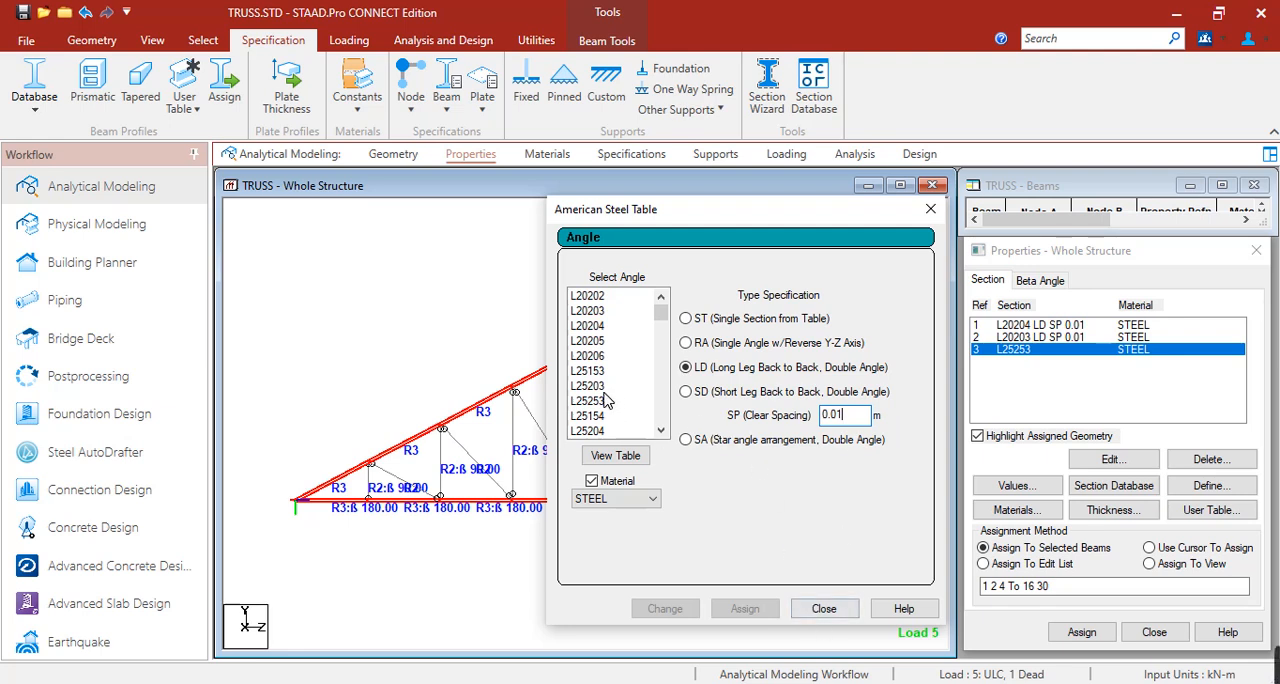
{"action": "left_click", "coordinate": [592, 387]}
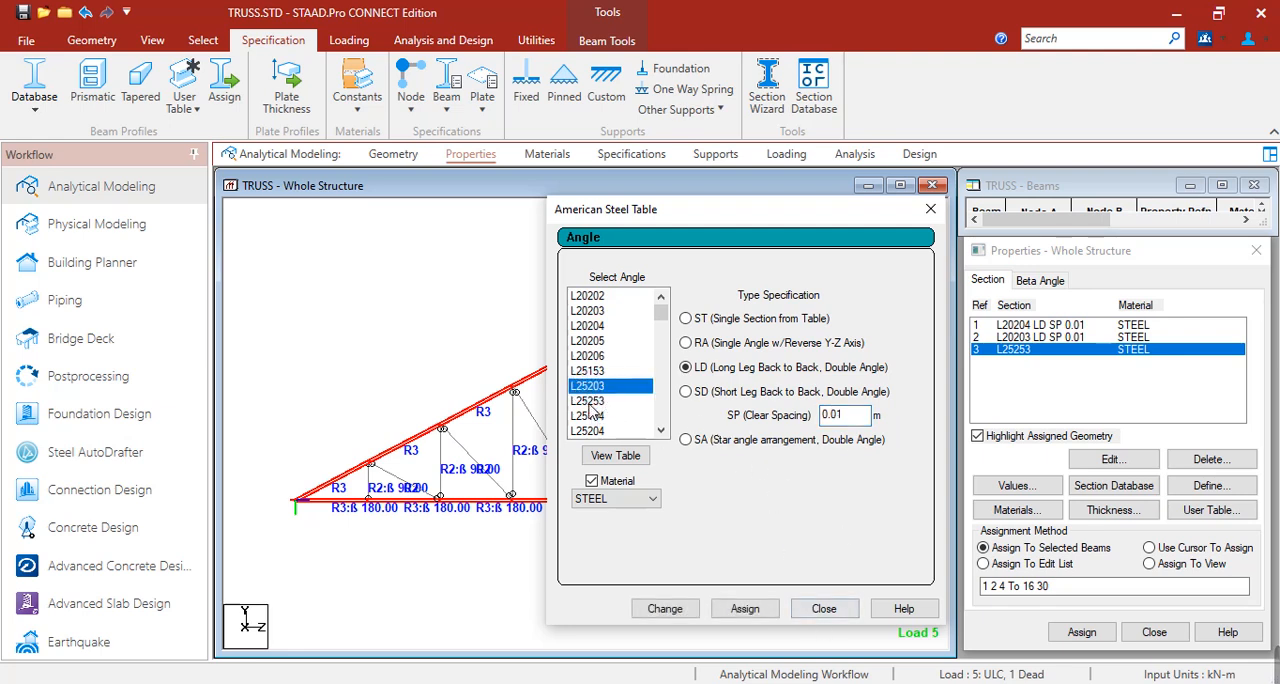
{"action": "left_click", "coordinate": [588, 401]}
{"action": "left_click", "coordinate": [665, 608]}
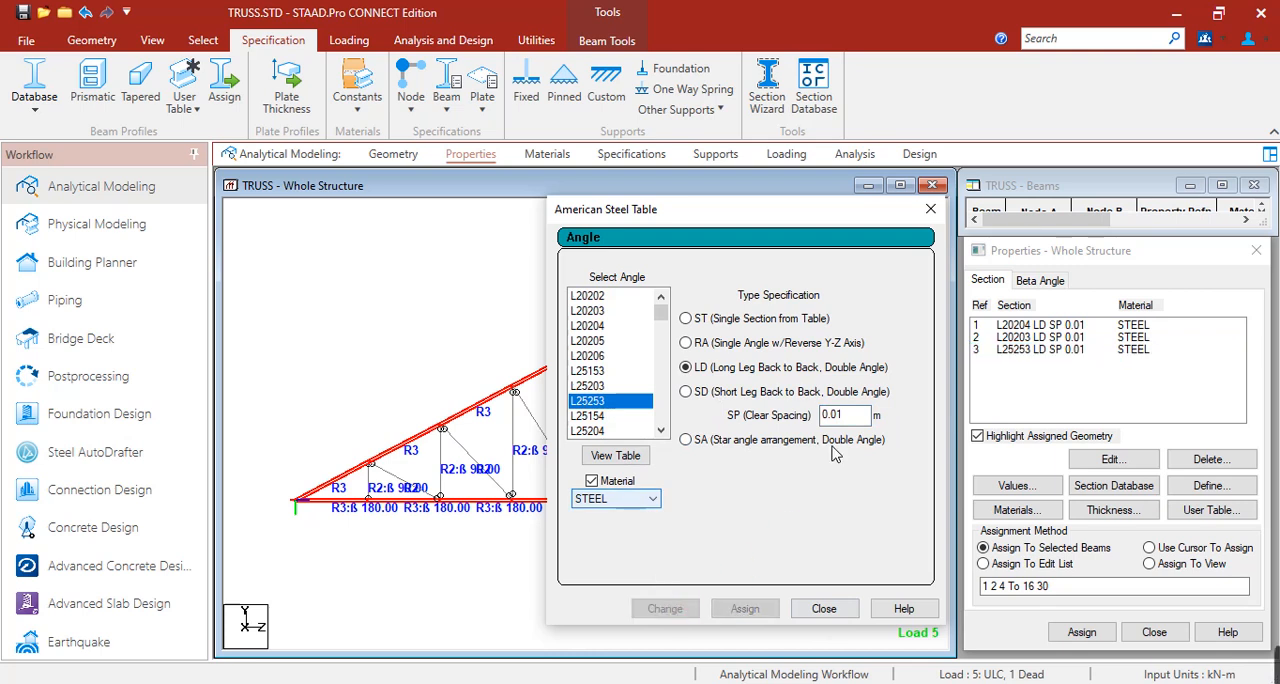
{"action": "left_click", "coordinate": [824, 608]}
{"action": "left_click", "coordinate": [1082, 632]}
Save the structure with the L25253 double-angle chords and rerun the analysis and steel design.
{"action": "left_click", "coordinate": [435, 40]}
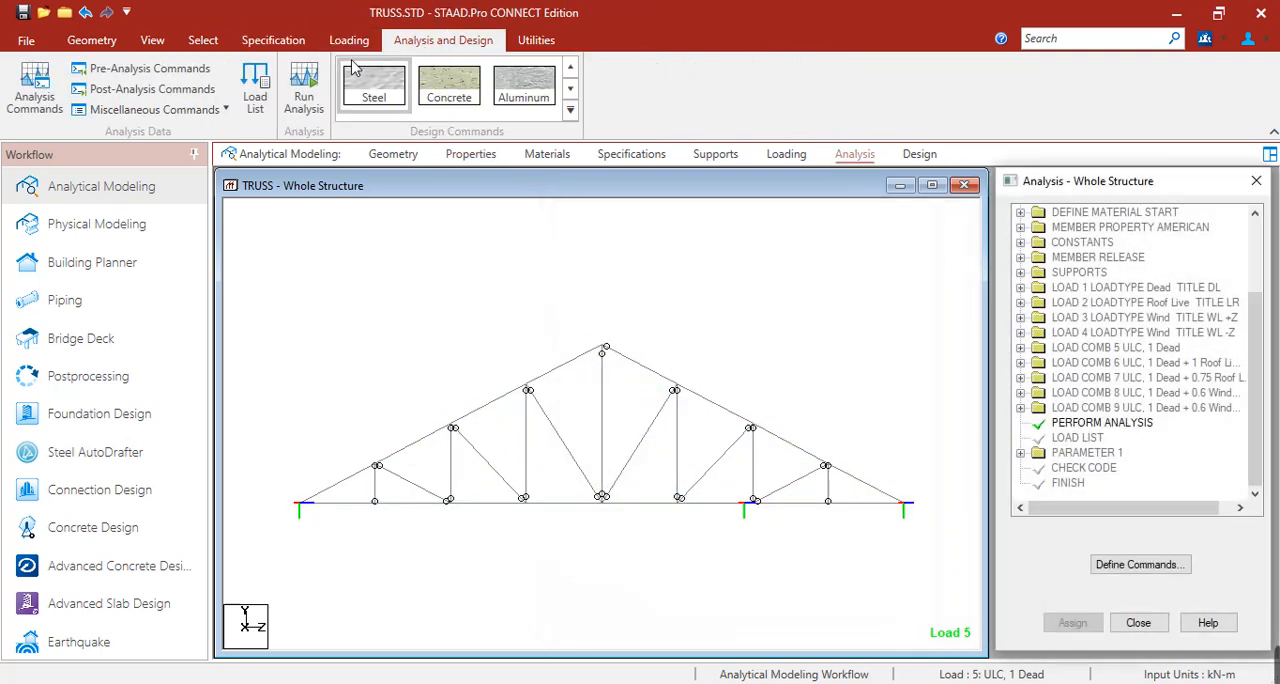
{"action": "left_click", "coordinate": [305, 90]}
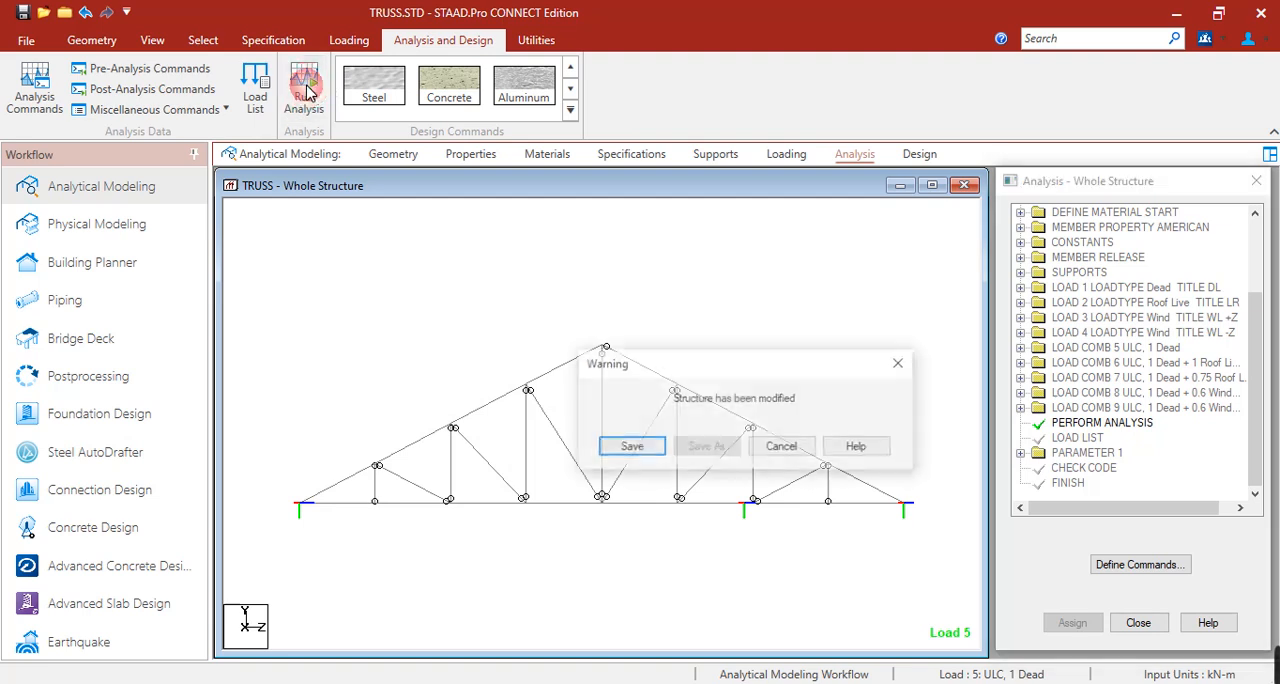
{"action": "left_click", "coordinate": [630, 447]}
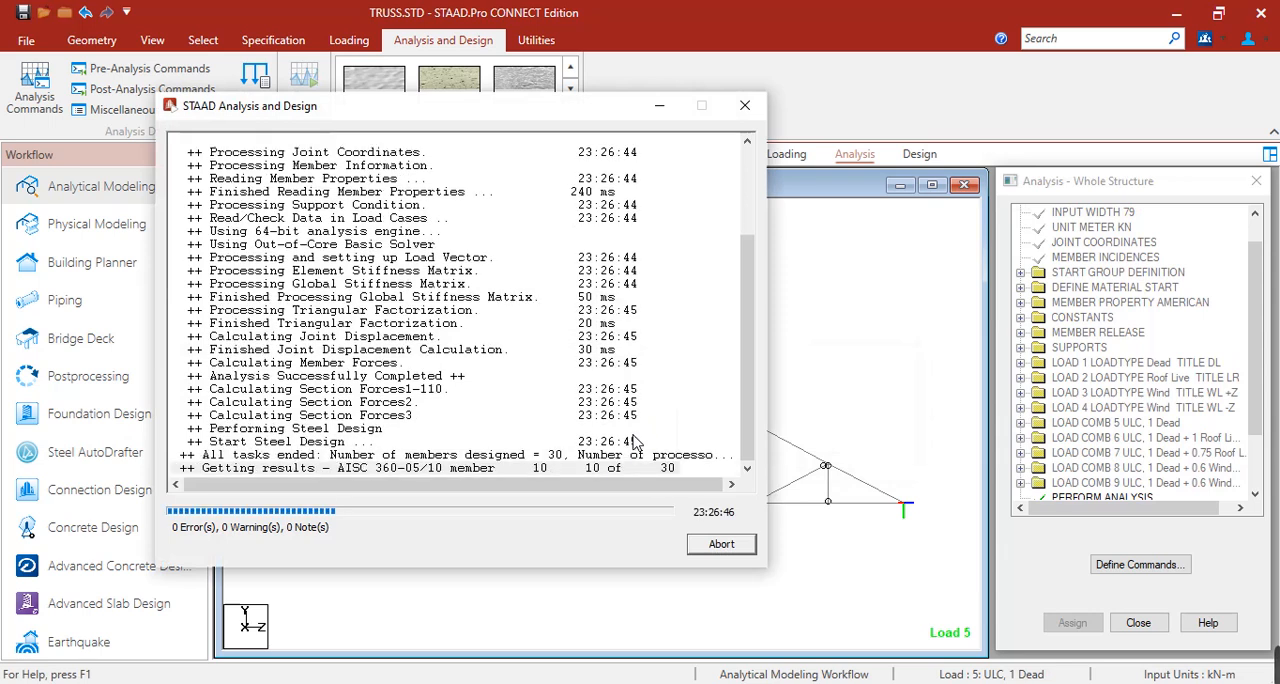
{"action": "left_click", "coordinate": [718, 541]}
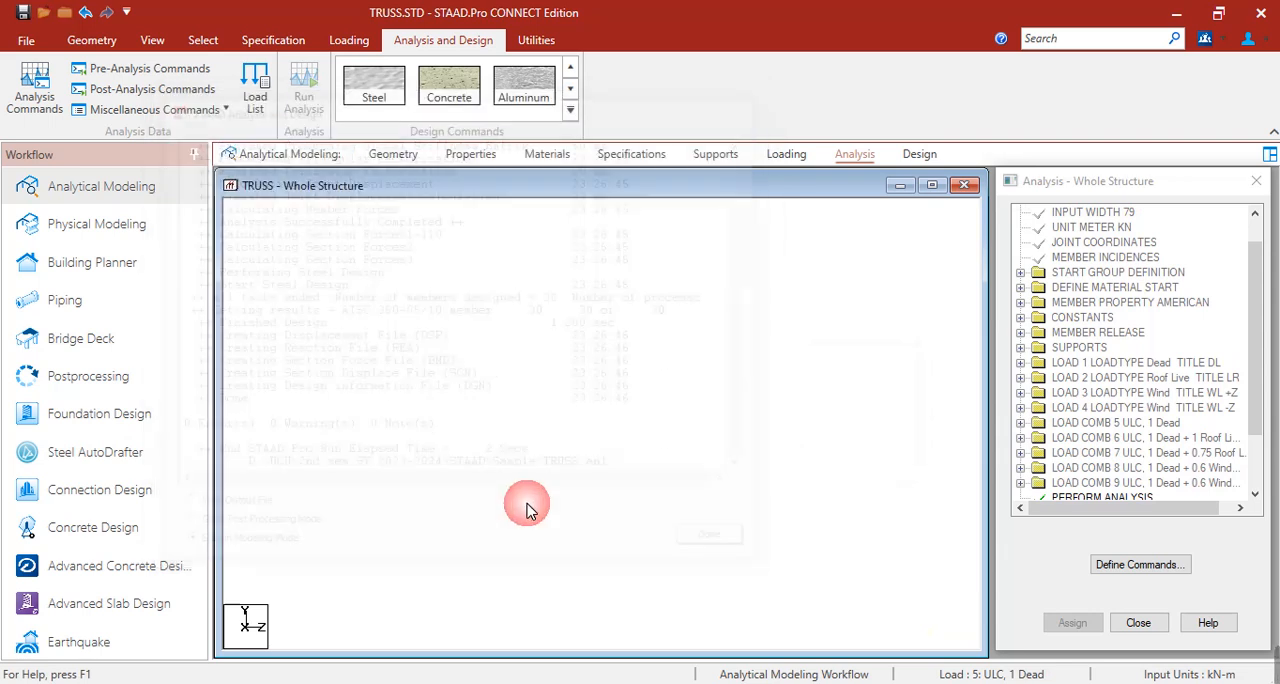
Open the postprocessing results for load combinations 5 to 9 only, leaving out the four primary load cases.
{"action": "left_click", "coordinate": [80, 386]}
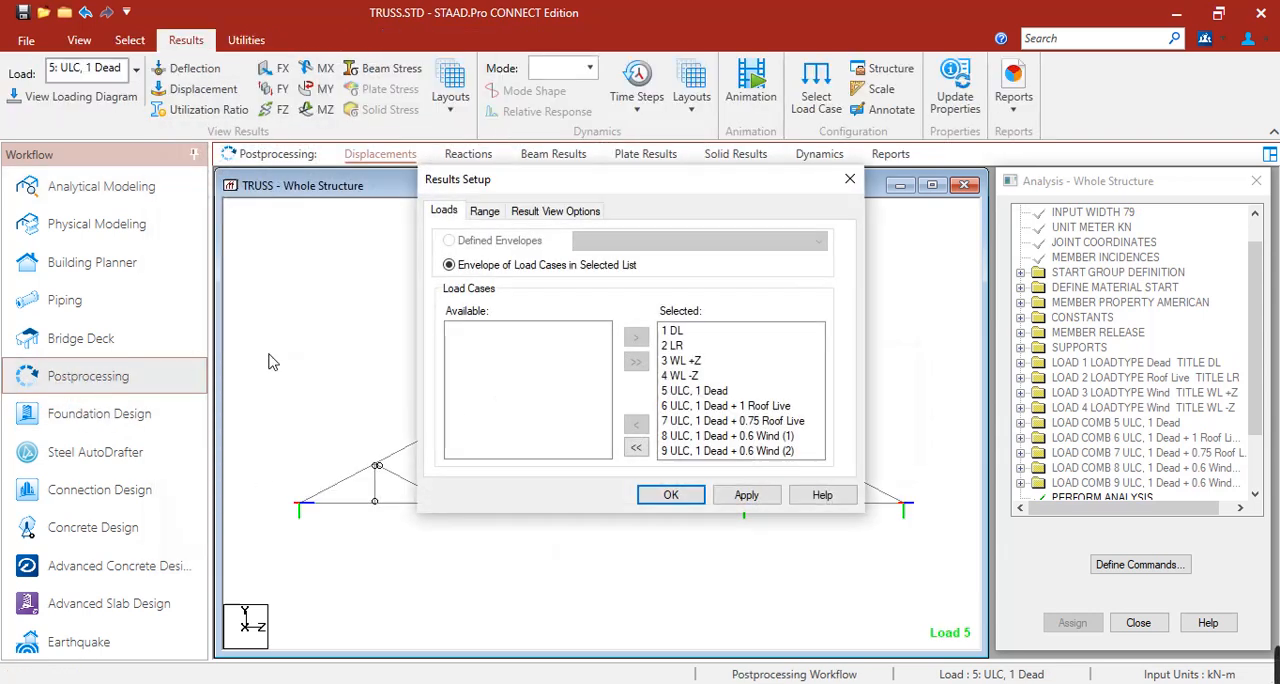
{"action": "left_click", "coordinate": [636, 447]}
{"action": "left_click_drag", "start_coordinate": [485, 391], "coordinate": [491, 452]}
{"action": "left_click", "coordinate": [640, 340]}
{"action": "left_click", "coordinate": [746, 494]}
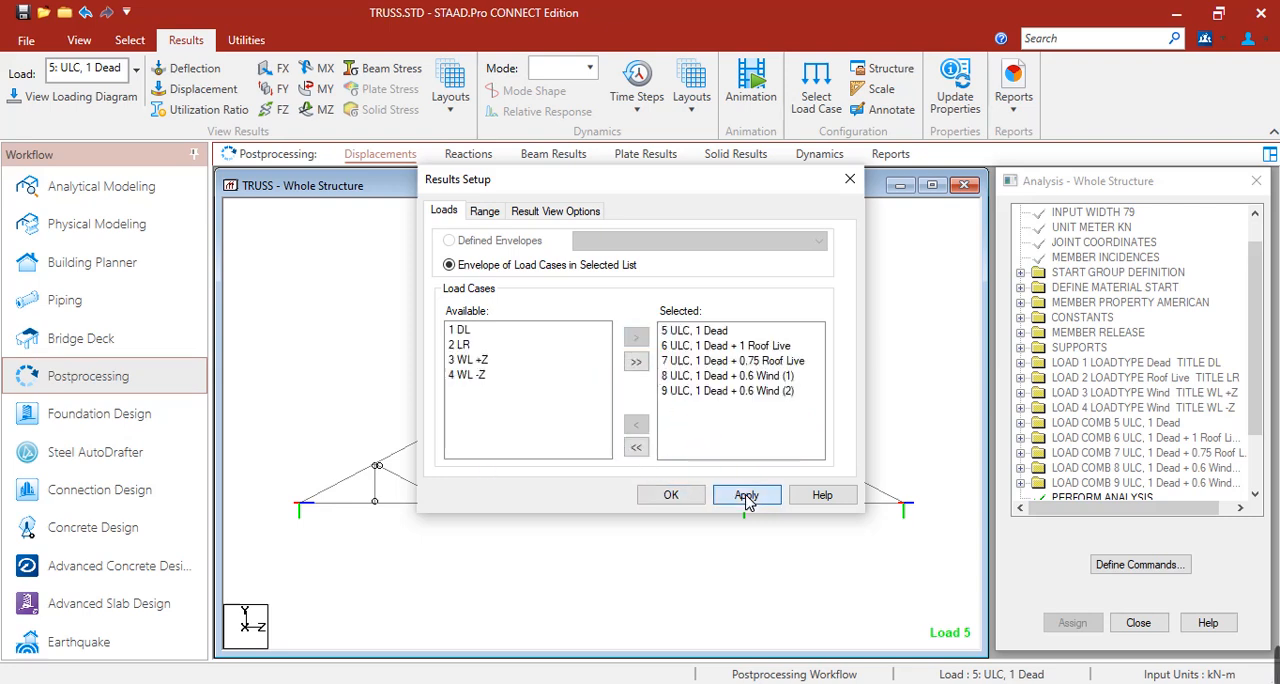
{"action": "left_click", "coordinate": [671, 495]}
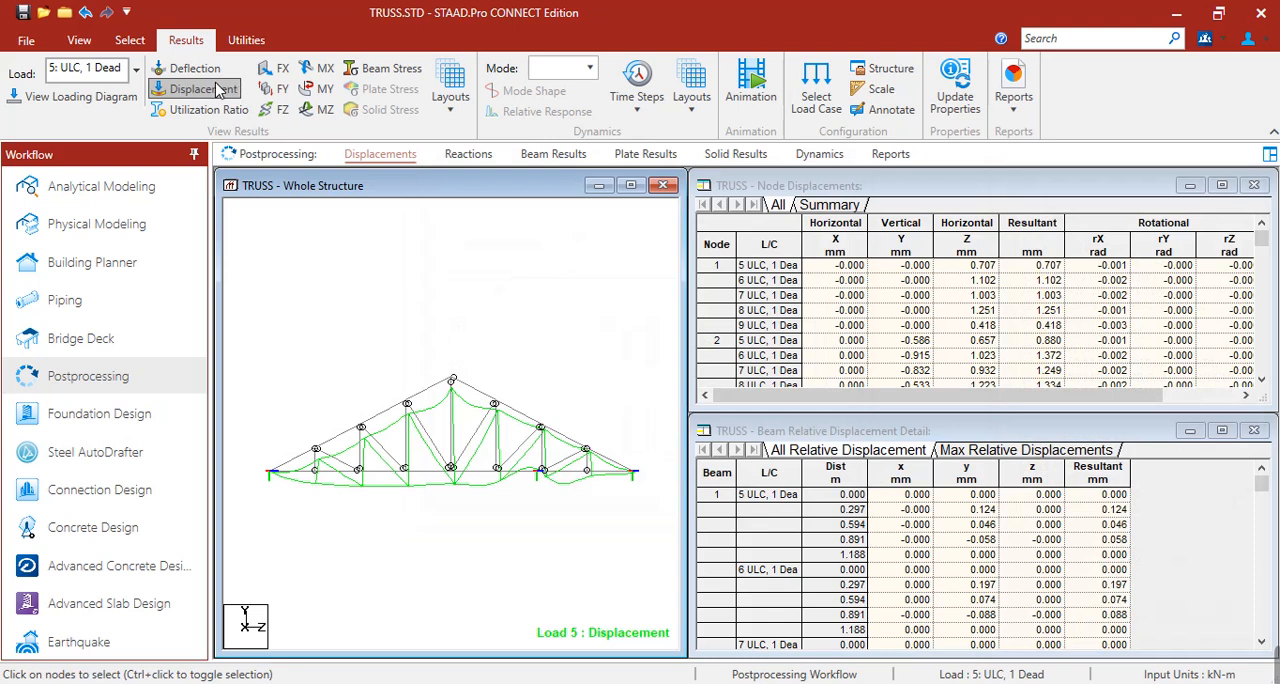
Display the utilization ratios on the truss and examine the chord members.
{"action": "left_click", "coordinate": [195, 89]}
{"action": "left_click", "coordinate": [180, 112]}
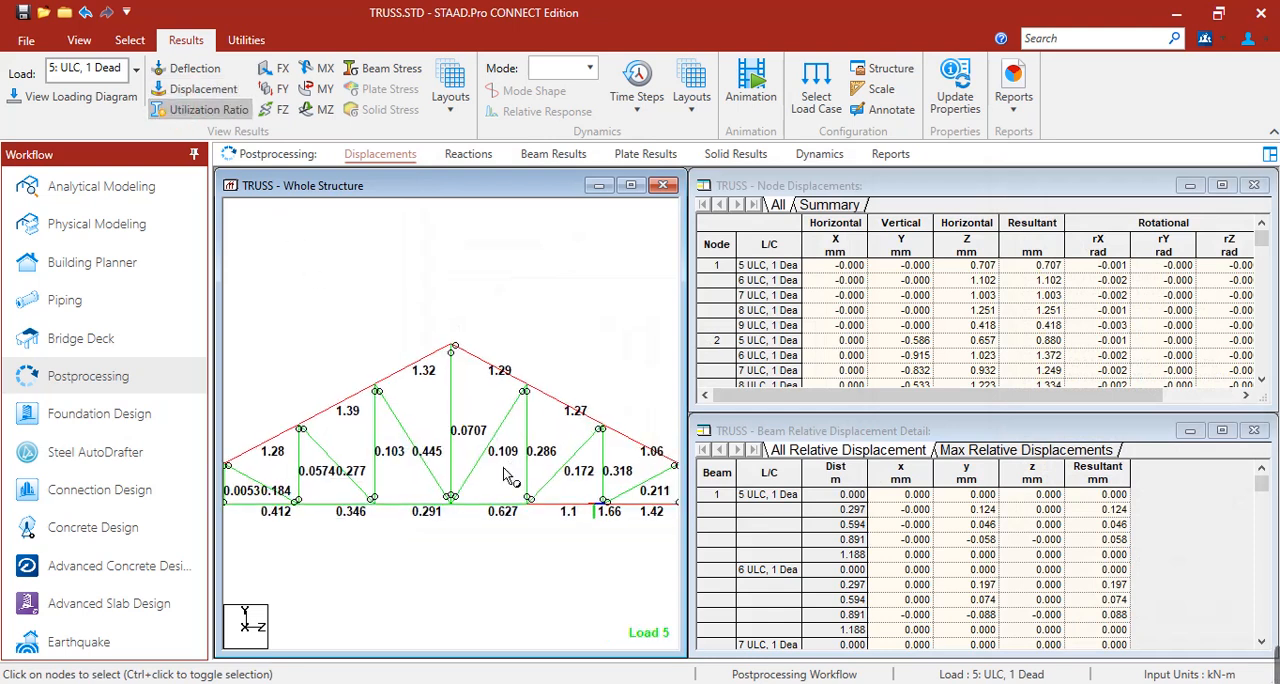
{"action": "middle_click_drag", "start_coordinate": [334, 477], "coordinate": [396, 449]}
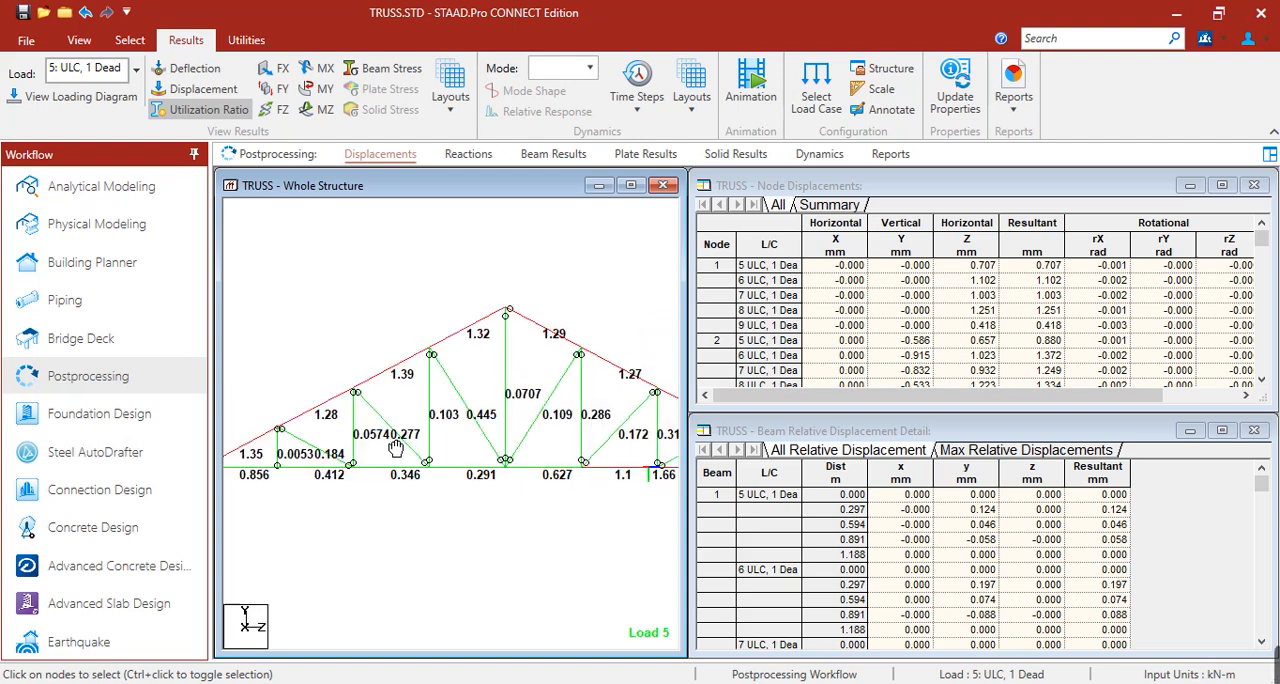
Change the L25253 chord section to an L25255 double angle with long legs back to back and 0.01 m clear spacing, deleting the old results.
{"action": "left_click", "coordinate": [82, 187]}
{"action": "left_click", "coordinate": [474, 154]}
{"action": "left_click", "coordinate": [1023, 341]}
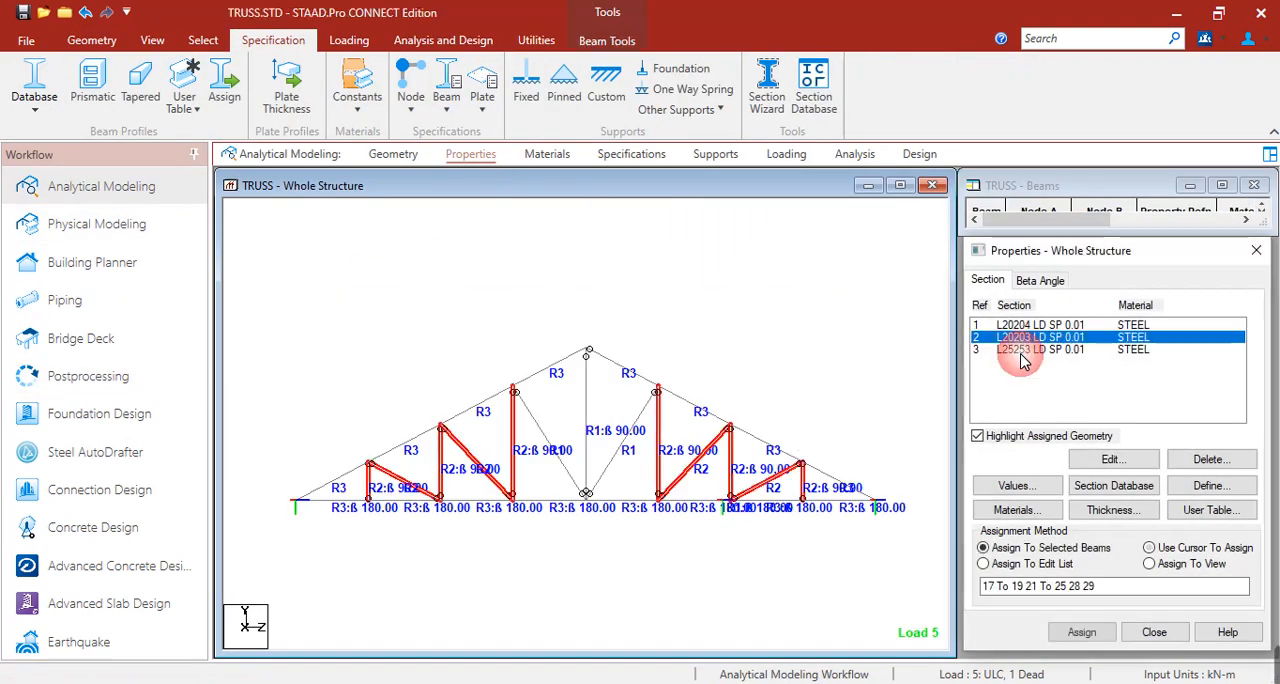
{"action": "double_click", "coordinate": [1021, 351]}
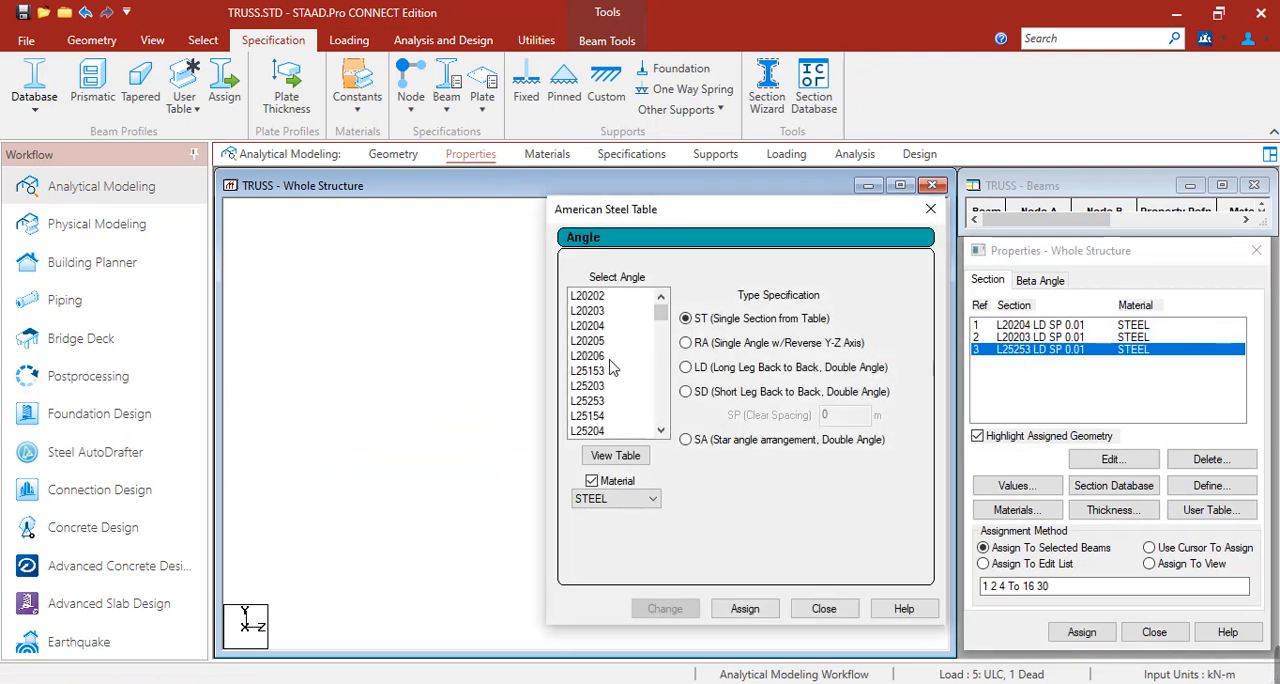
{"action": "scroll", "coordinate": [609, 428], "scroll_direction": "down", "scroll_amount": 1}
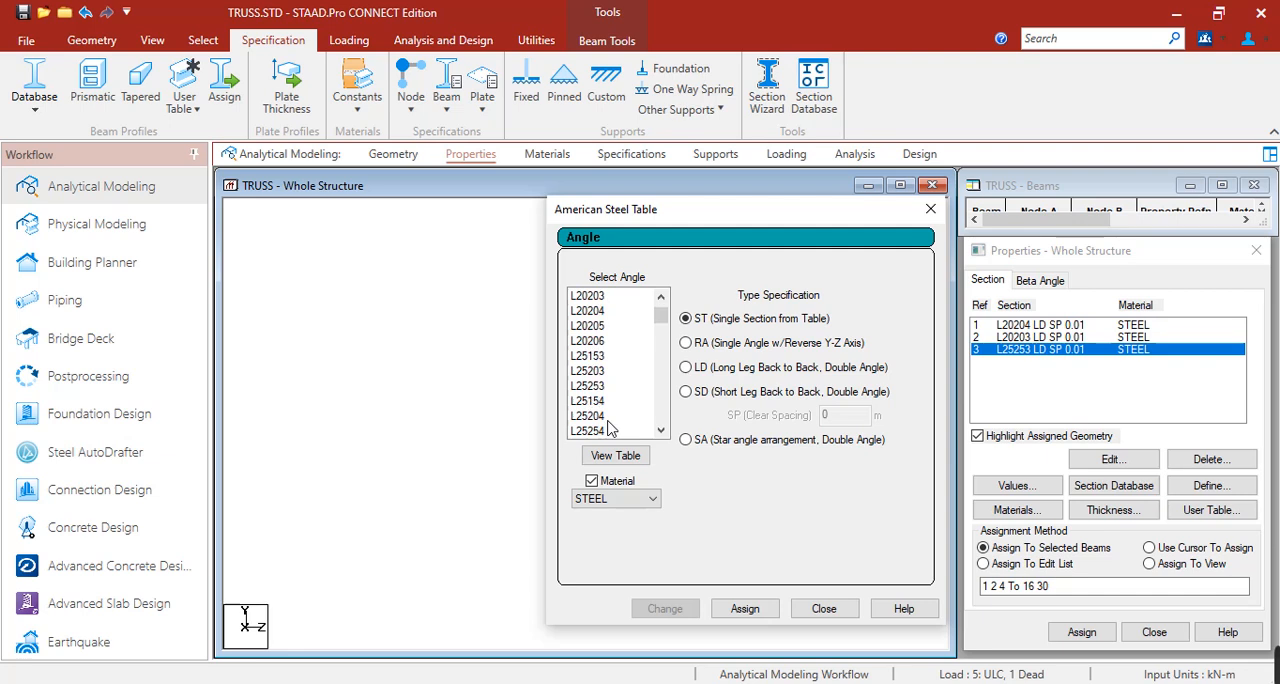
{"action": "scroll", "coordinate": [607, 424], "scroll_direction": "down", "scroll_amount": 1}
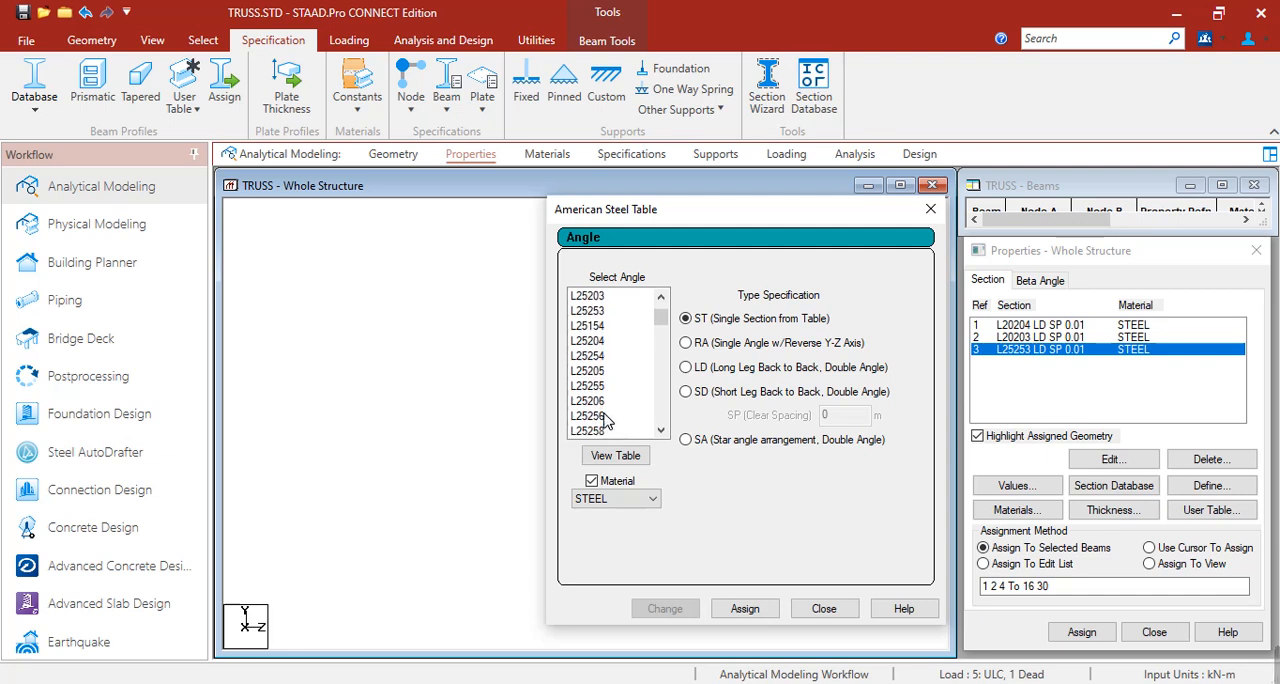
{"action": "left_click", "coordinate": [604, 388]}
{"action": "left_click", "coordinate": [718, 374]}
{"action": "left_click", "coordinate": [854, 417]}
{"action": "type", "text": ".01"}
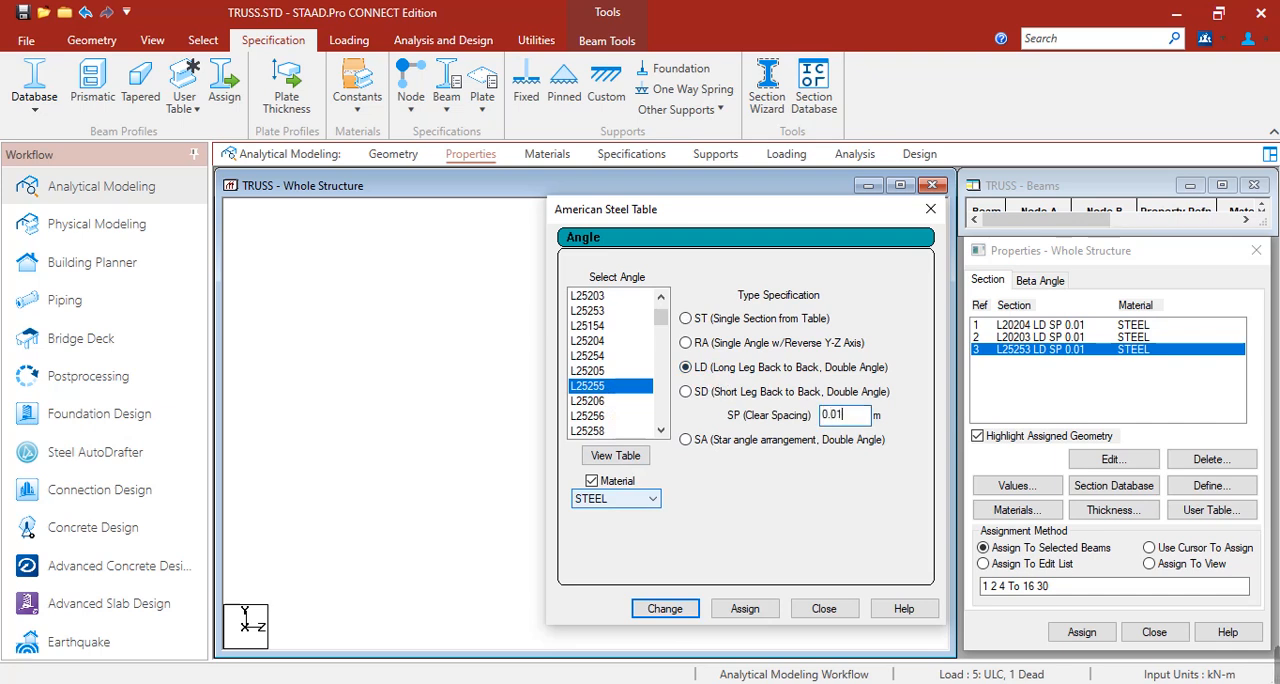
{"action": "left_click", "coordinate": [665, 608]}
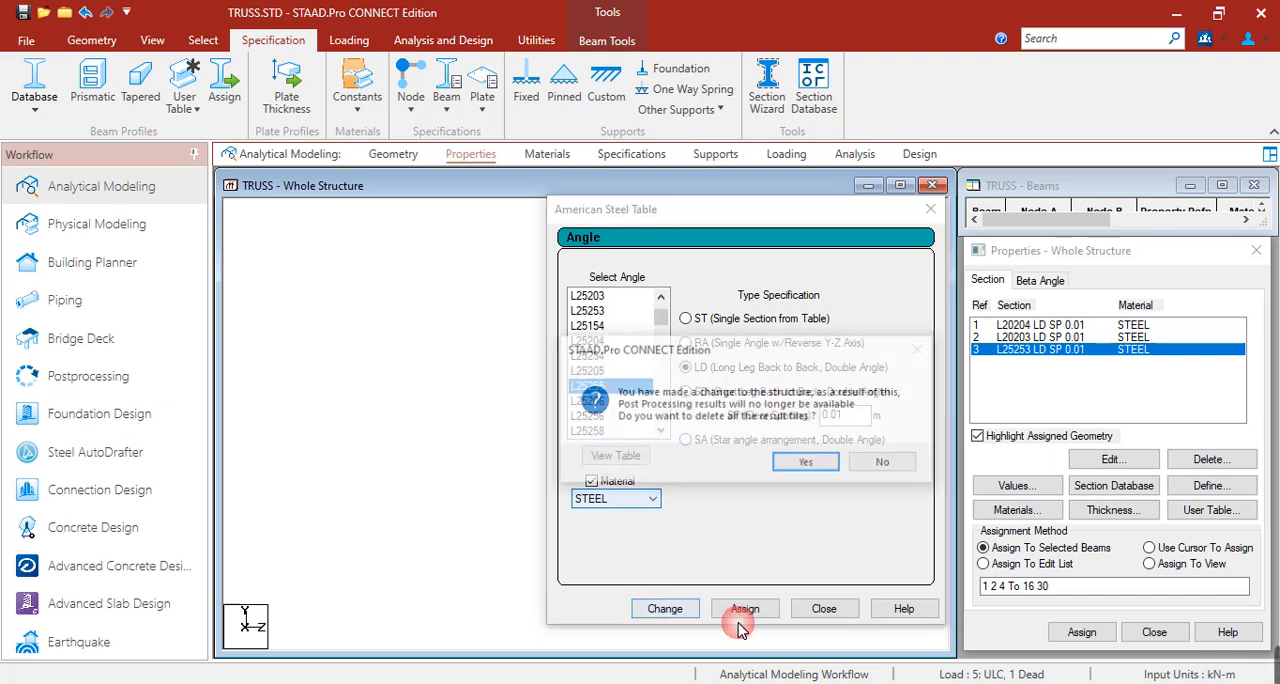
{"action": "left_click", "coordinate": [817, 460]}
{"action": "left_click", "coordinate": [824, 608]}
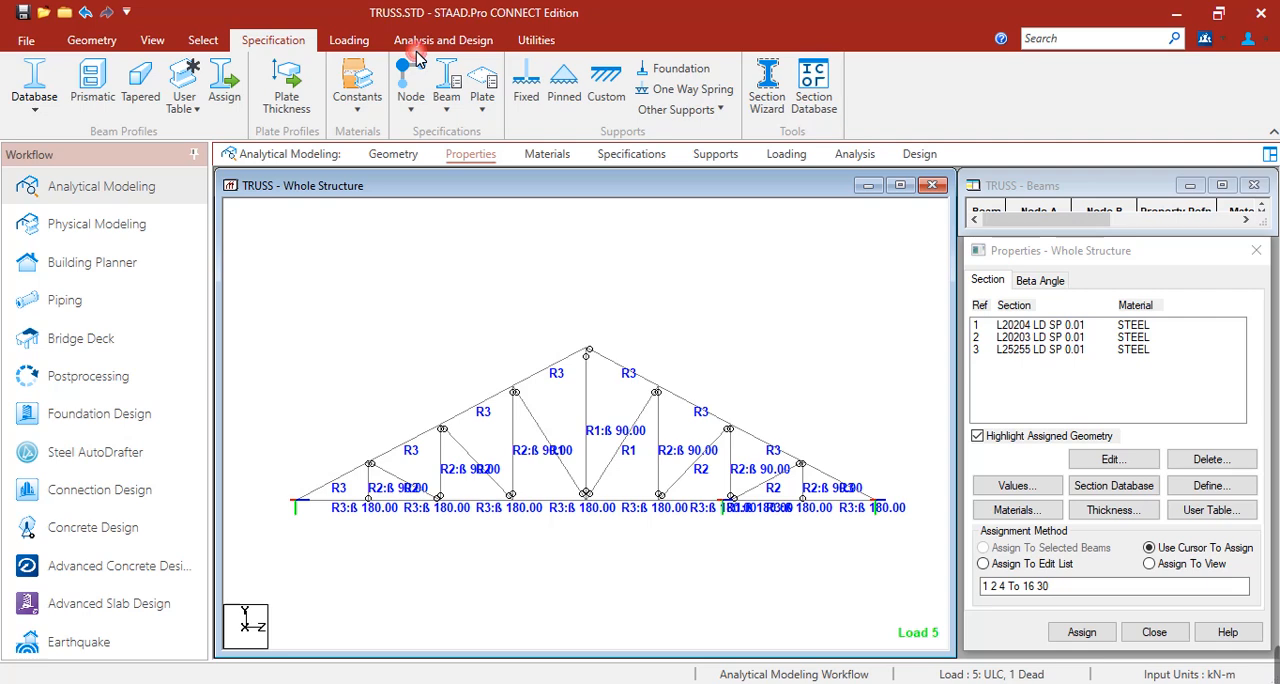
Rerun the analysis and steel design with the L25255 double-angle chords, staying in modeling mode.
{"action": "left_click", "coordinate": [425, 42]}
{"action": "left_click", "coordinate": [640, 448]}
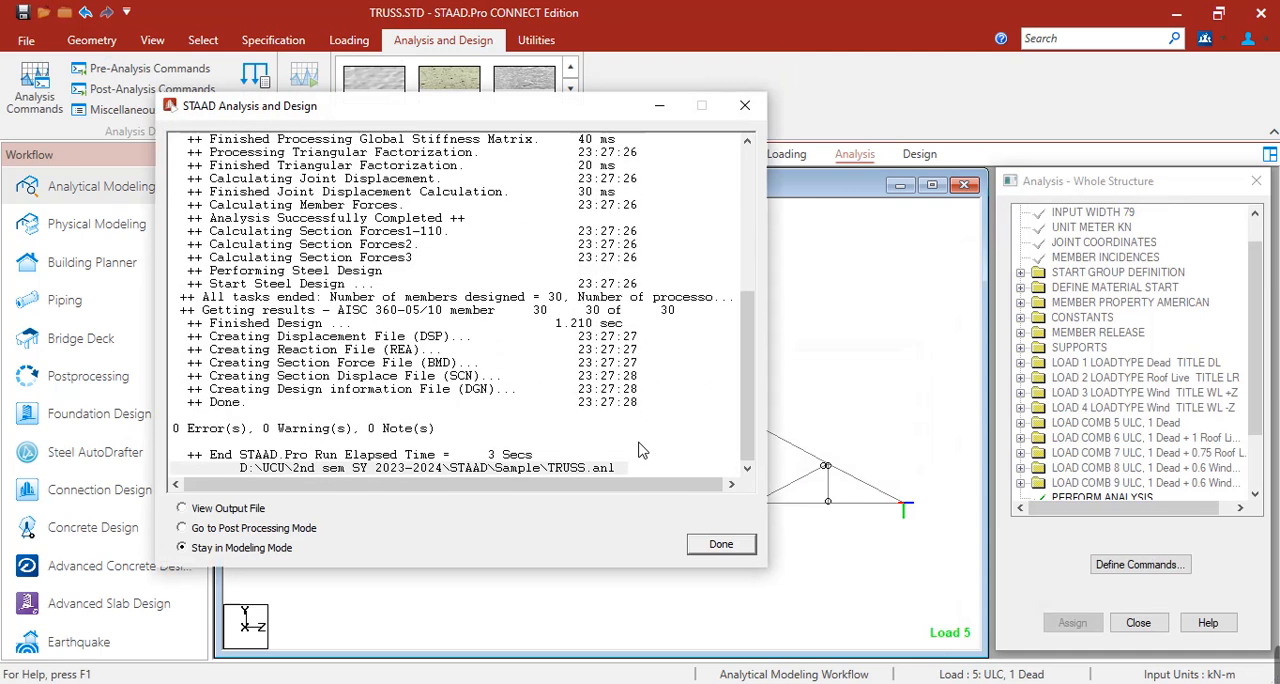
{"action": "left_click", "coordinate": [721, 546]}
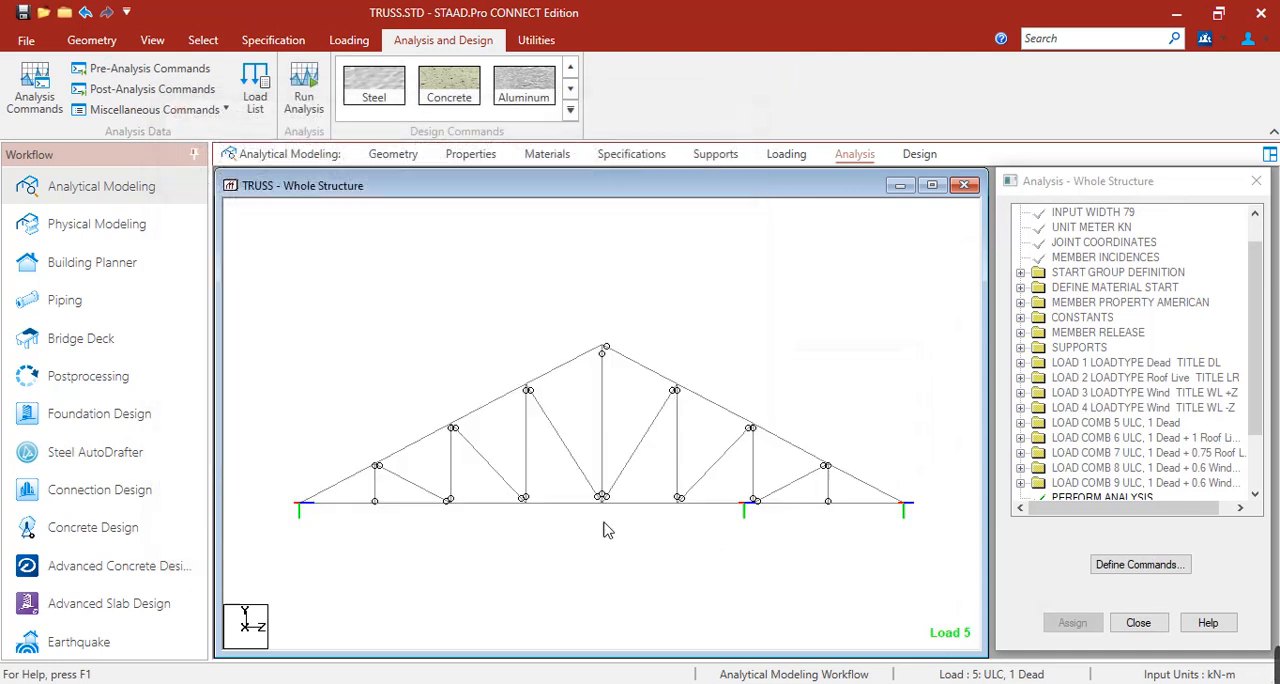
Open the postprocessing results with load cases 1 to 4 excluded, keeping only load combinations 5 to 9.
{"action": "left_click", "coordinate": [100, 376]}
{"action": "left_click_drag", "start_coordinate": [670, 332], "coordinate": [683, 382]}
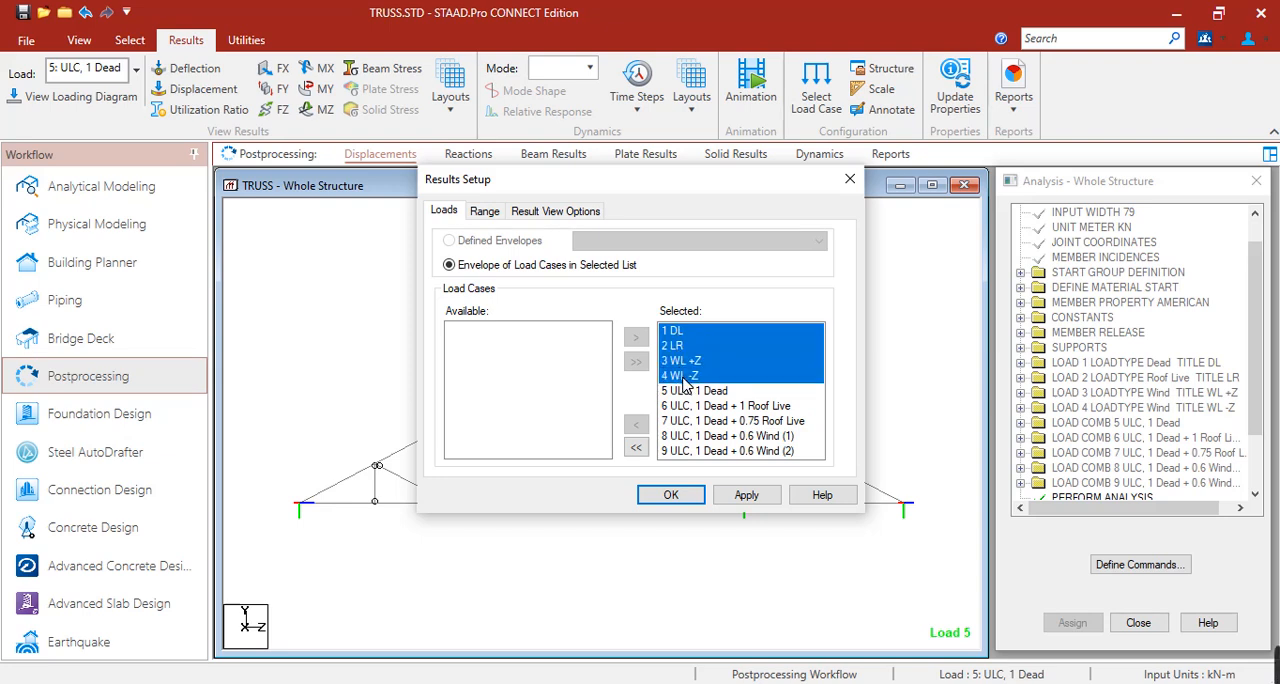
{"action": "left_click", "coordinate": [636, 424]}
{"action": "left_click", "coordinate": [671, 497]}
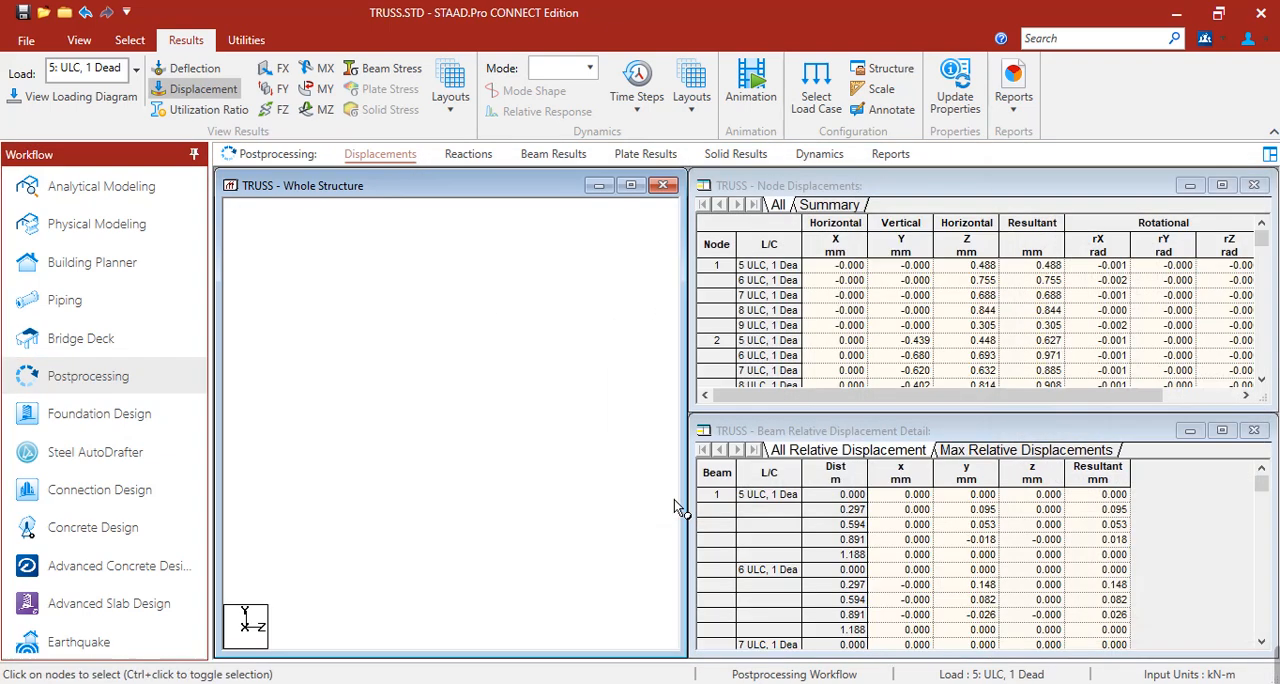
Display the utilization ratios on the truss and widen the structure view until the member labels are readable.
{"action": "left_click", "coordinate": [237, 90]}
{"action": "left_click", "coordinate": [205, 109]}
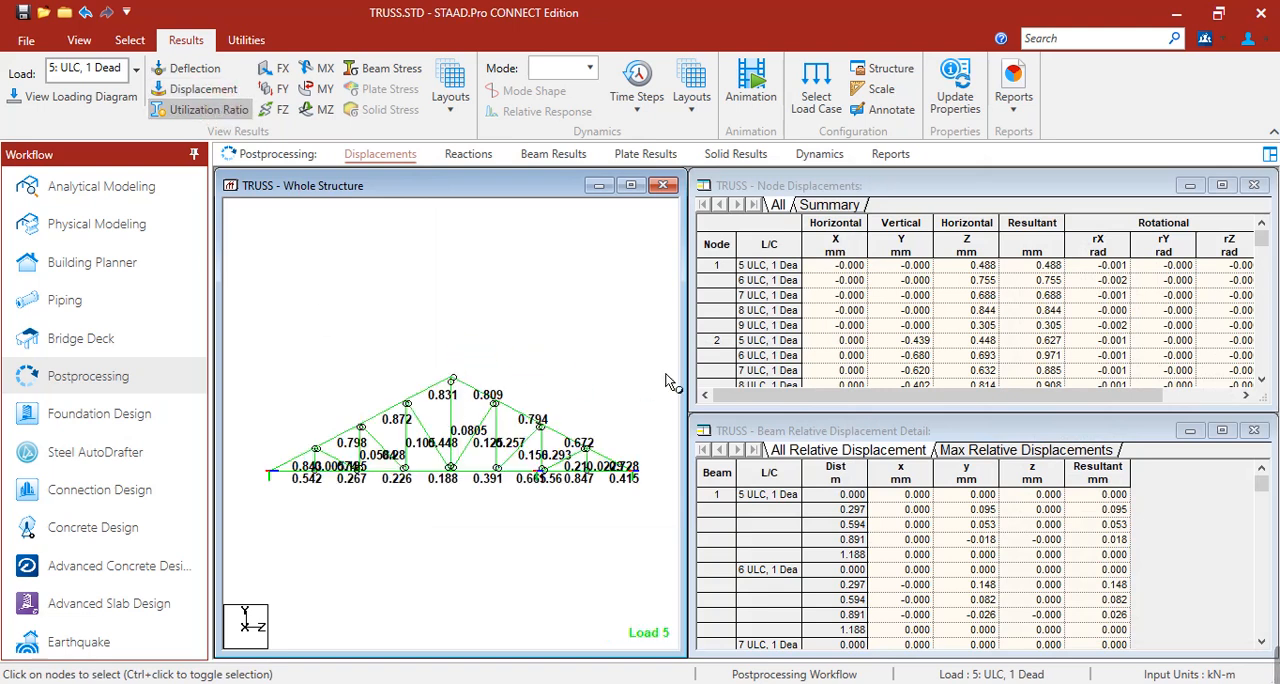
{"action": "left_click_drag", "start_coordinate": [687, 380], "coordinate": [1131, 394]}
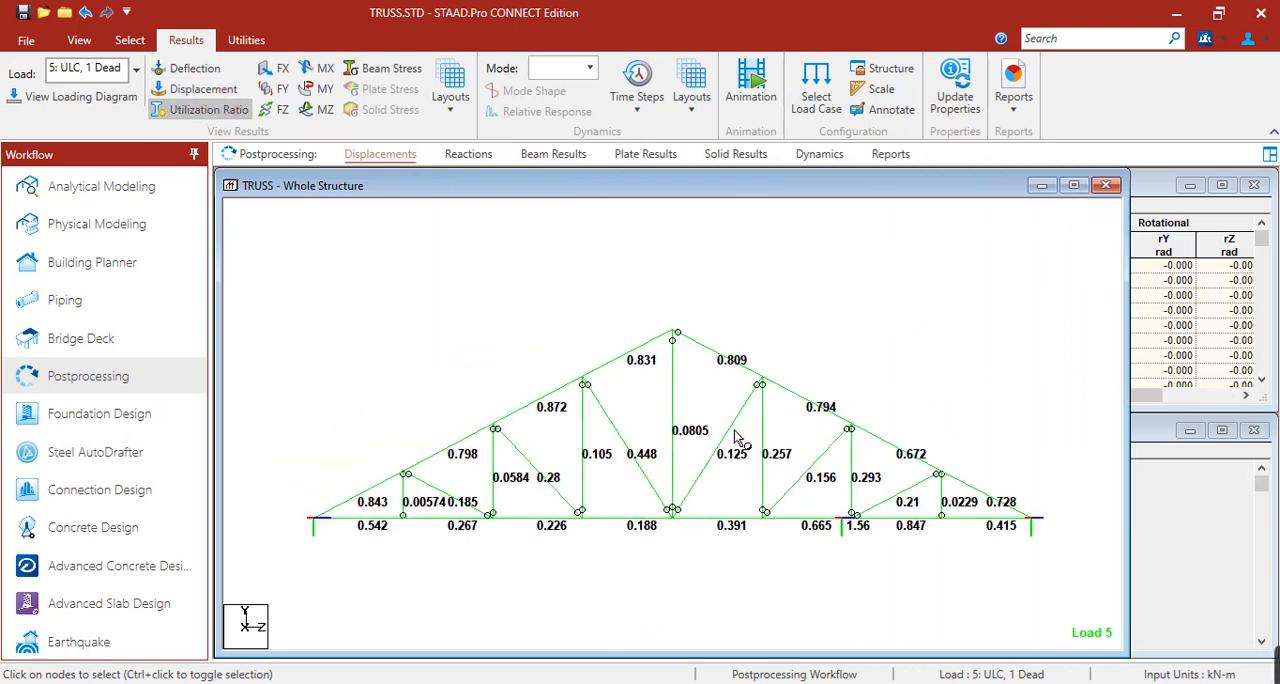
{"action": "scroll", "coordinate": [738, 436], "scroll_direction": "up", "scroll_amount": 1}
{"action": "left_click", "coordinate": [580, 606]}
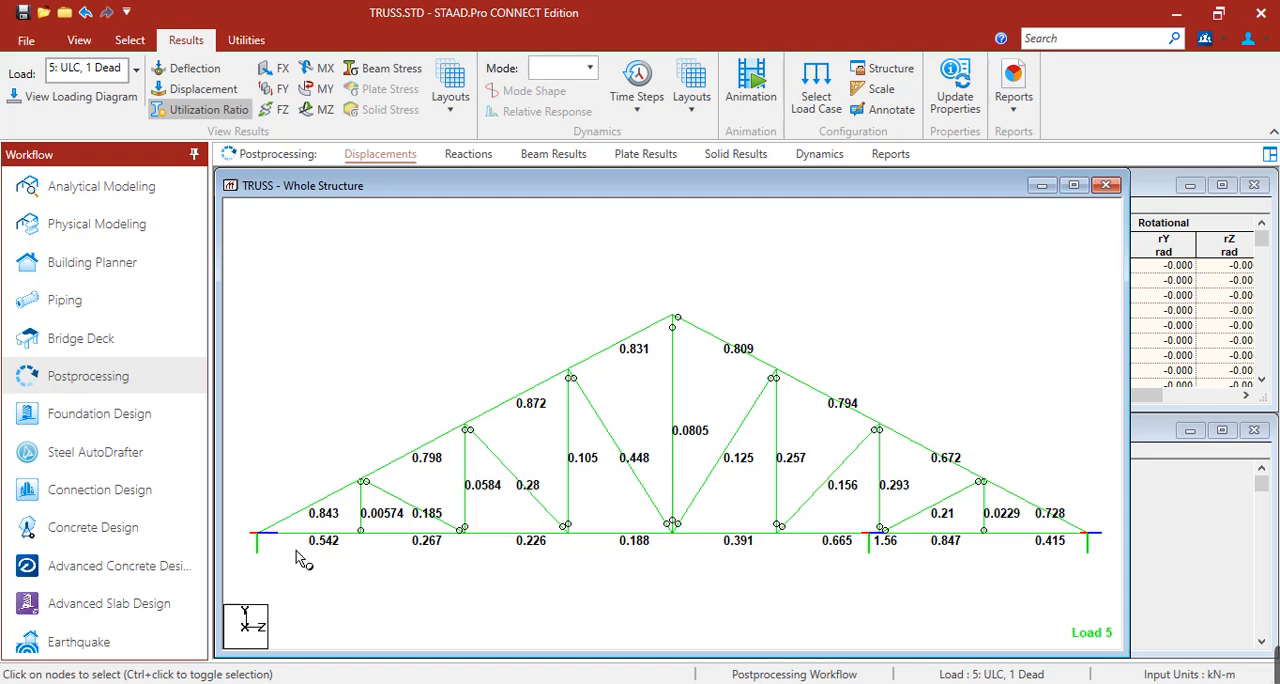
Examine the utilization ratios of the top chord members on the truss's left slope one by one.
{"action": "left_click", "coordinate": [388, 501]}
{"action": "left_click", "coordinate": [441, 411]}
{"action": "left_click", "coordinate": [510, 408]}
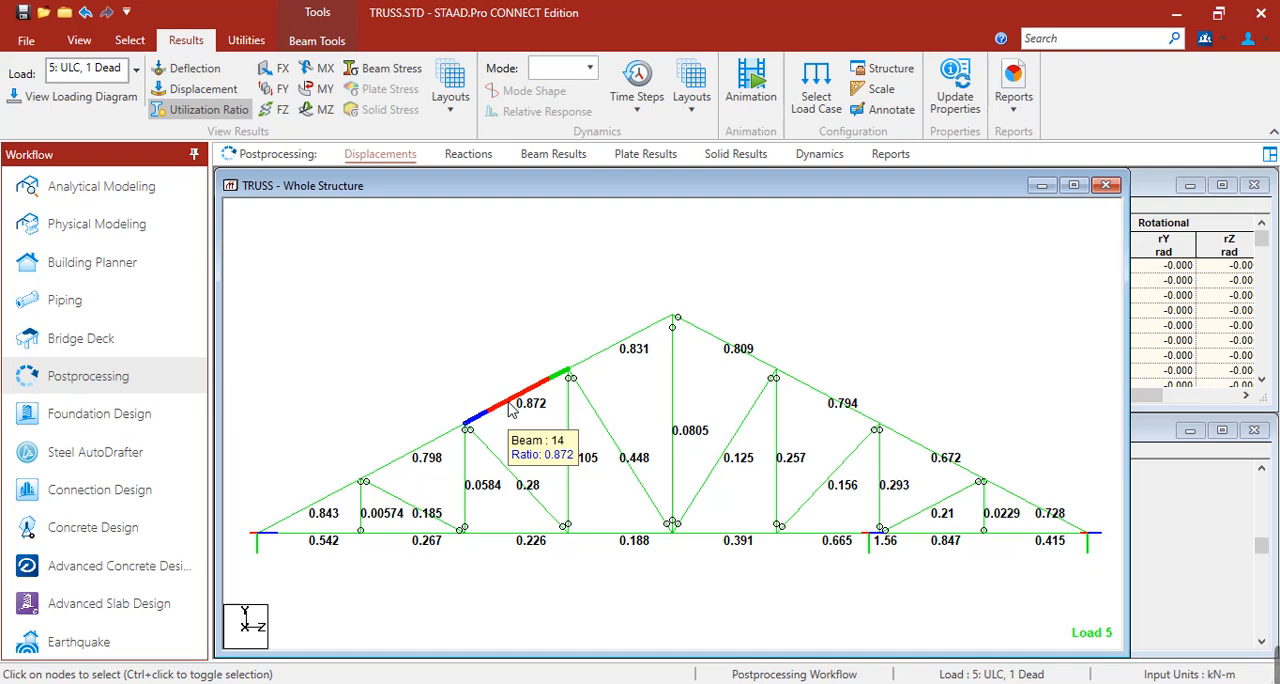
{"action": "left_click", "coordinate": [754, 301]}
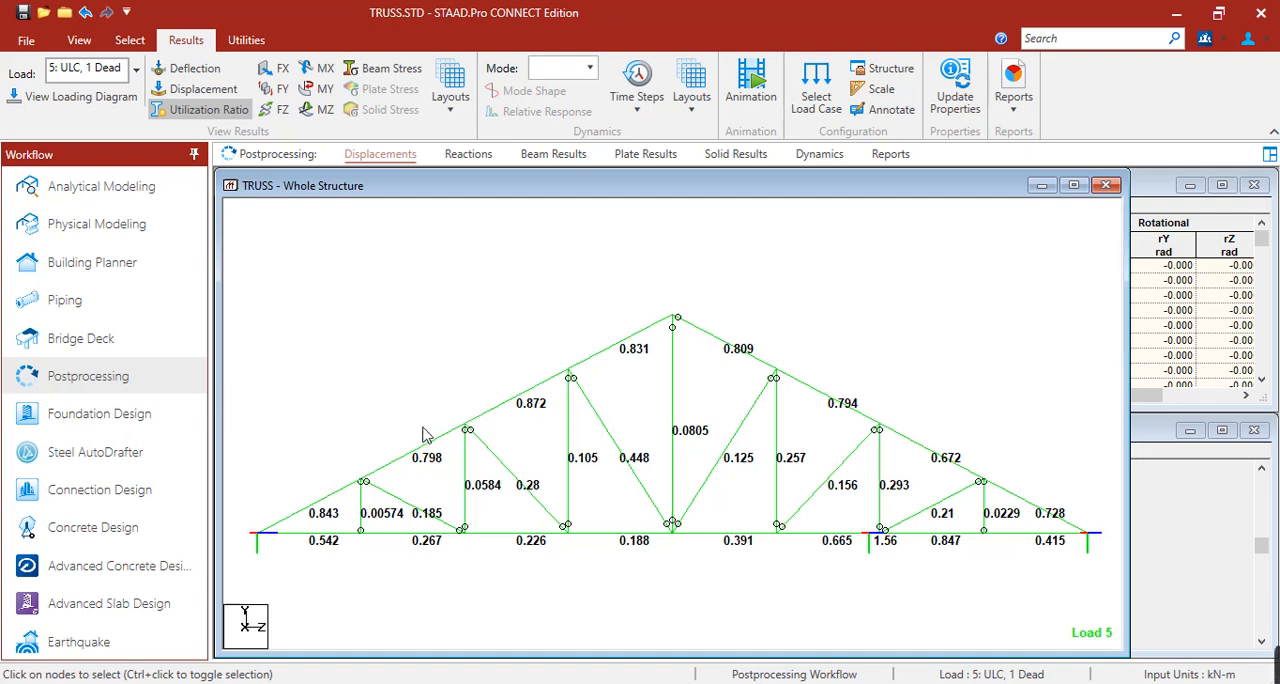
{"action": "left_click", "coordinate": [347, 488]}
{"action": "left_click", "coordinate": [452, 435]}
{"action": "left_click", "coordinate": [497, 420]}
Review the steel design results of beam 14 in the top chord, checking its ratio, critical equation and slenderness, and deselect it.
{"action": "mouse_move", "coordinate": [648, 340]}
{"action": "double_click", "coordinate": [516, 407]}
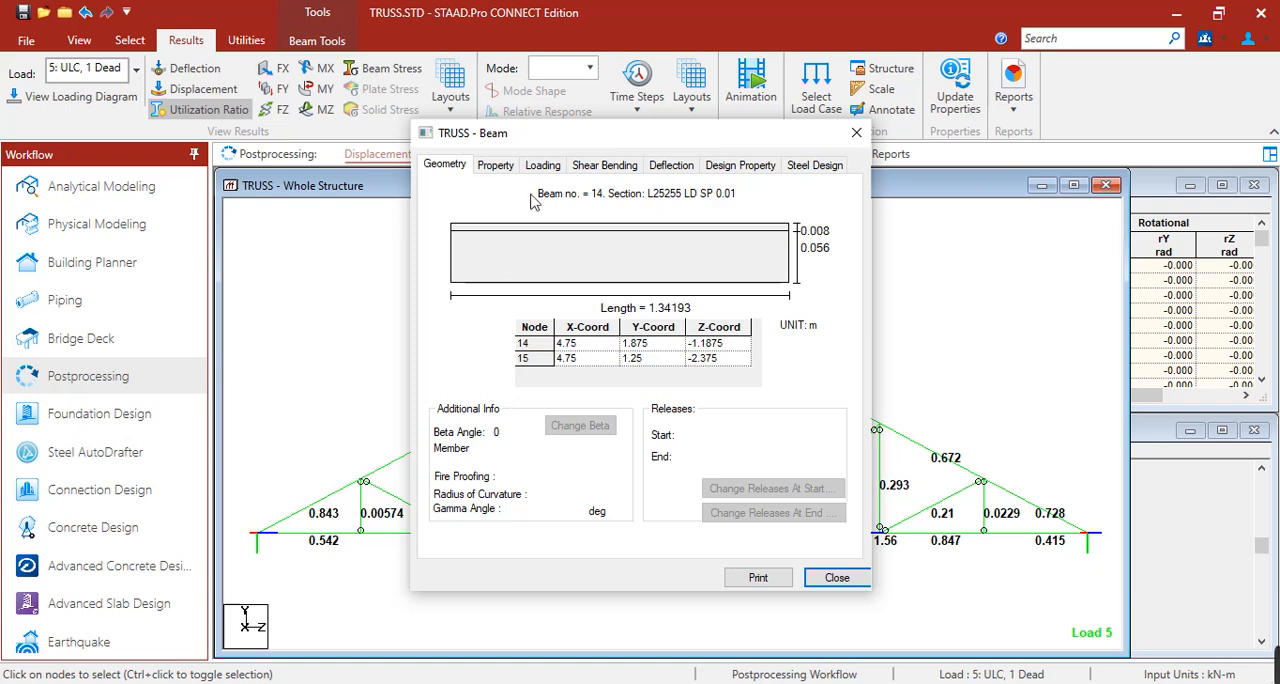
{"action": "left_click", "coordinate": [800, 168]}
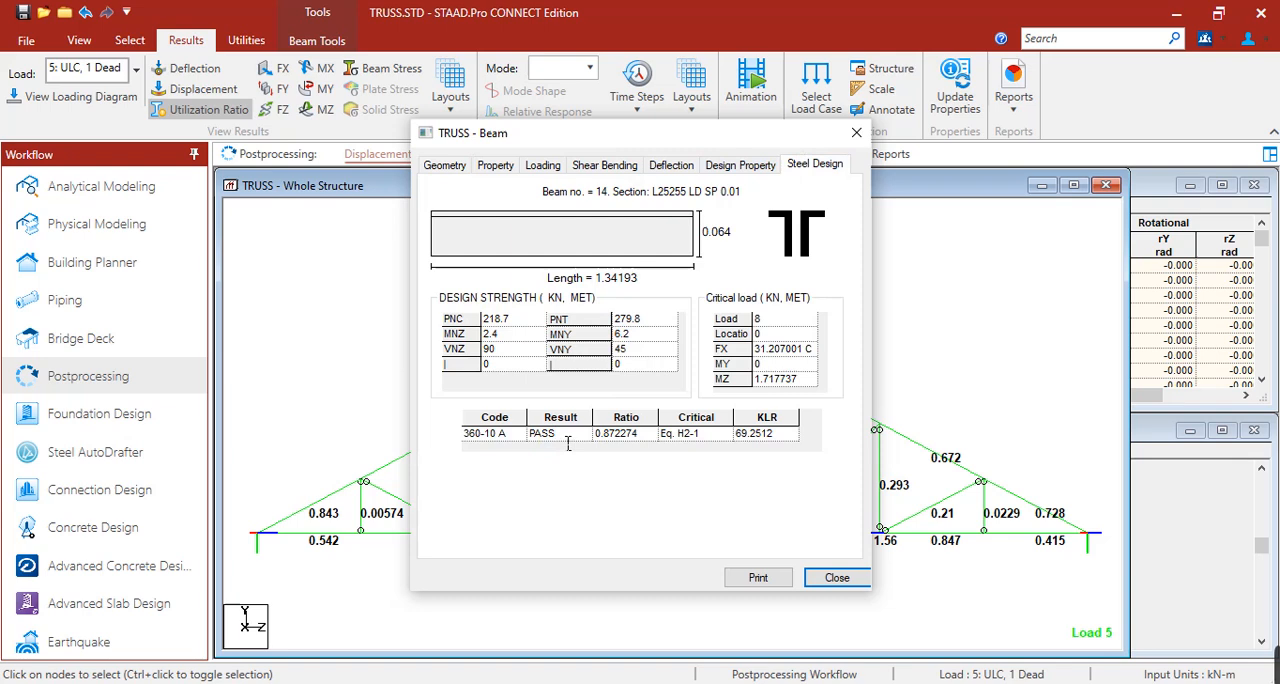
{"action": "left_click", "coordinate": [634, 440]}
{"action": "left_click", "coordinate": [722, 436]}
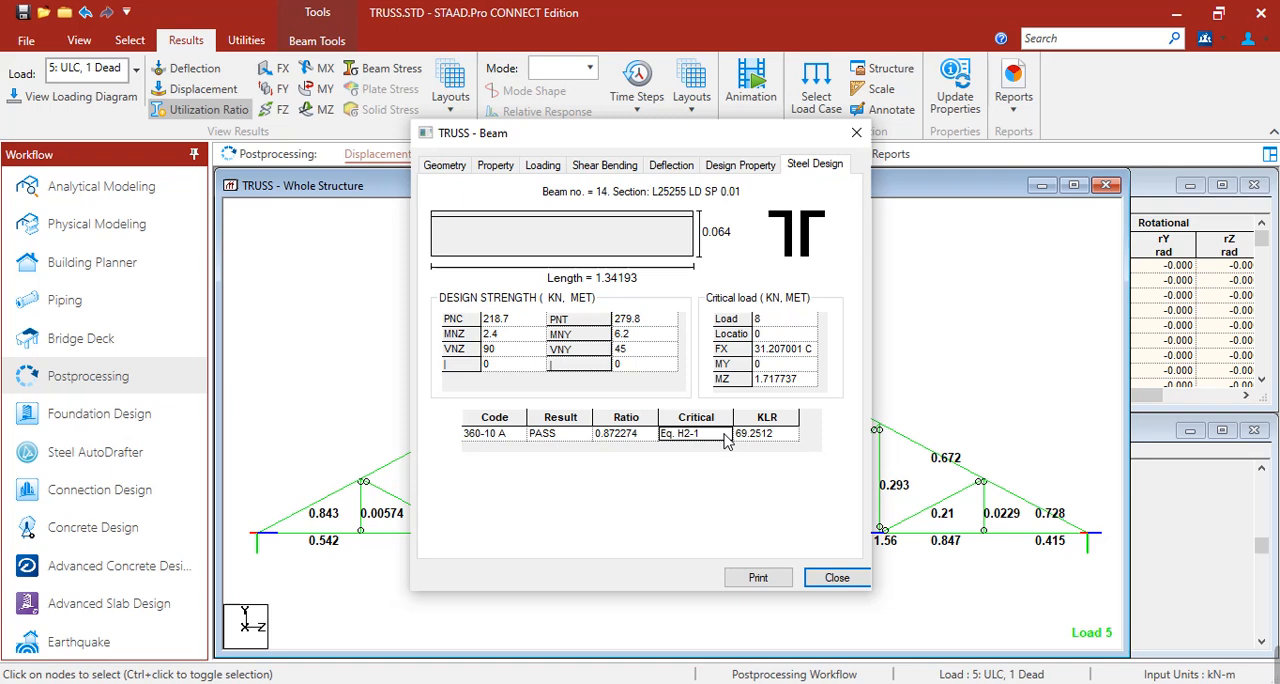
{"action": "left_click", "coordinate": [778, 434]}
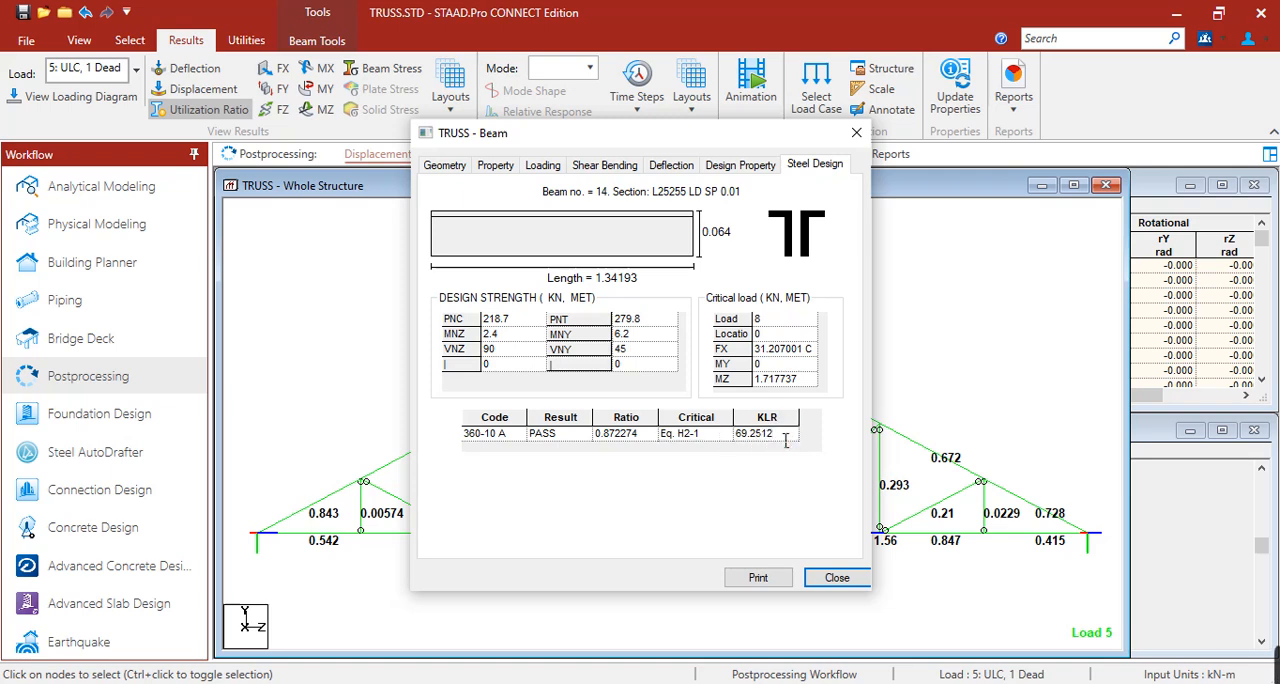
{"action": "left_click", "coordinate": [837, 577]}
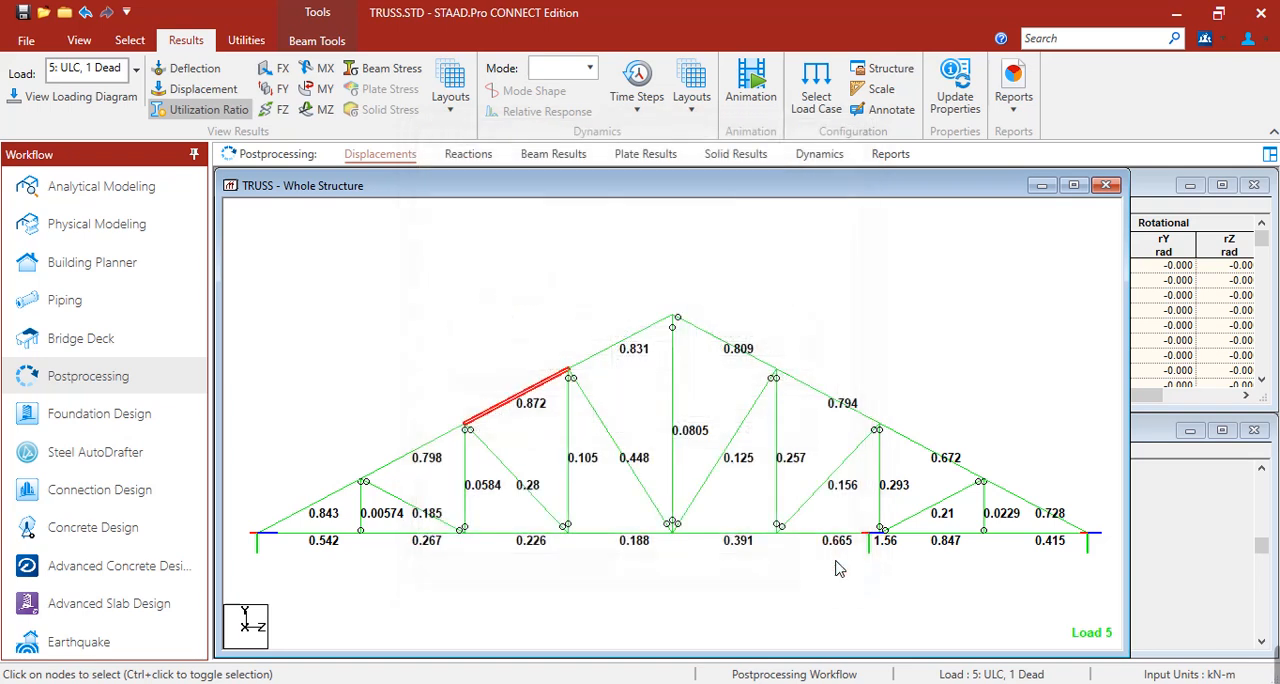
{"action": "left_click", "coordinate": [812, 352]}
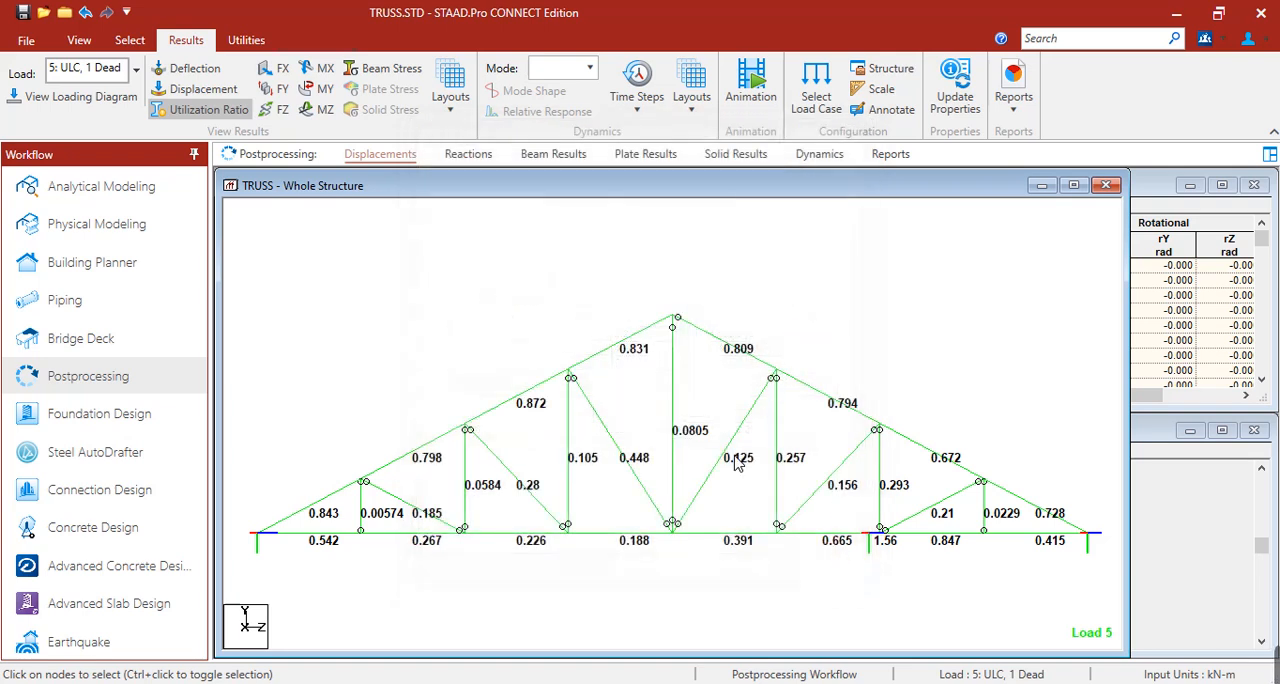